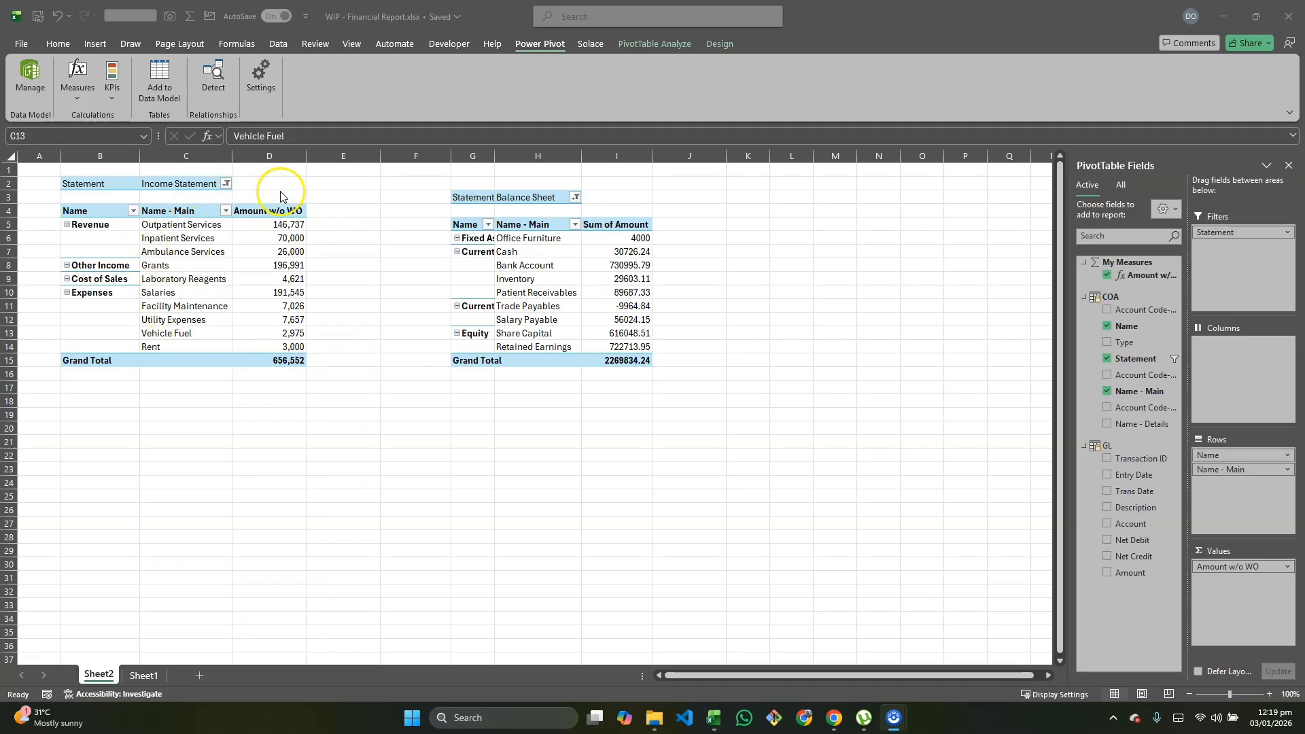
pyautogui.click(314, 180)
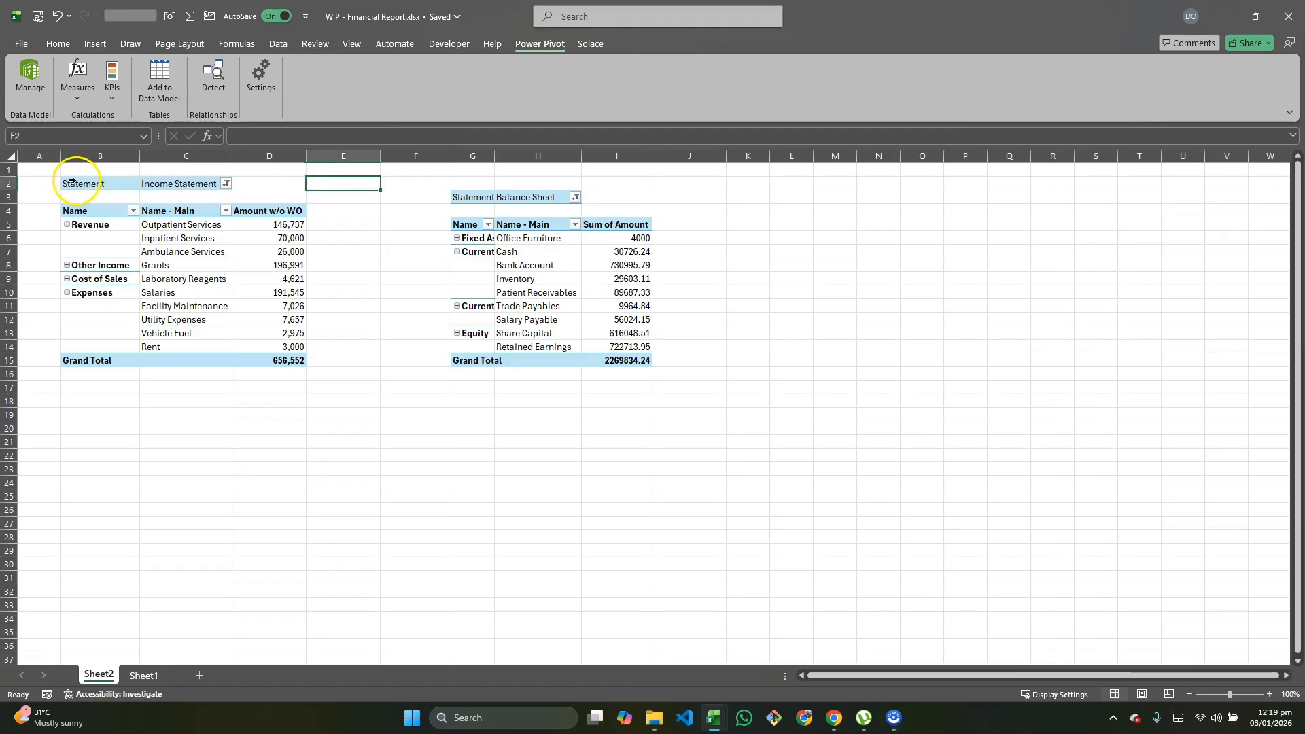
pyautogui.click(253, 180)
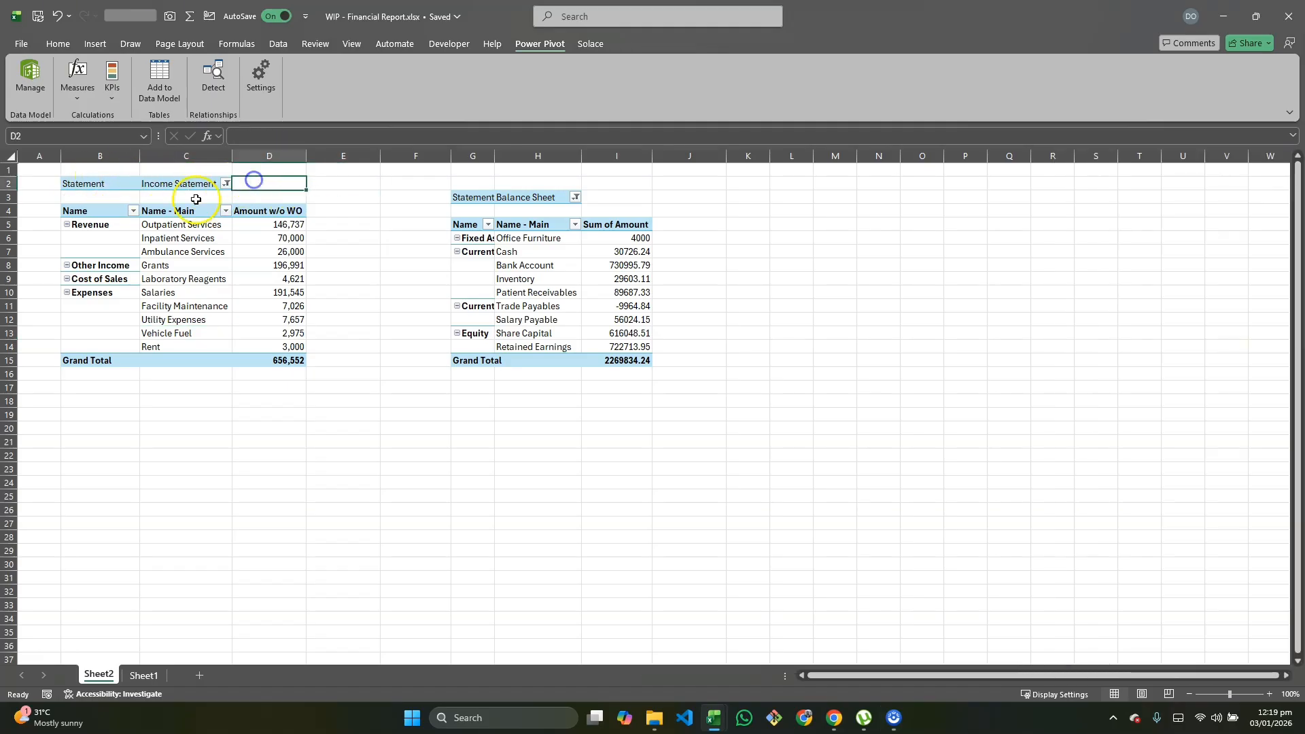
pyautogui.click(81, 184)
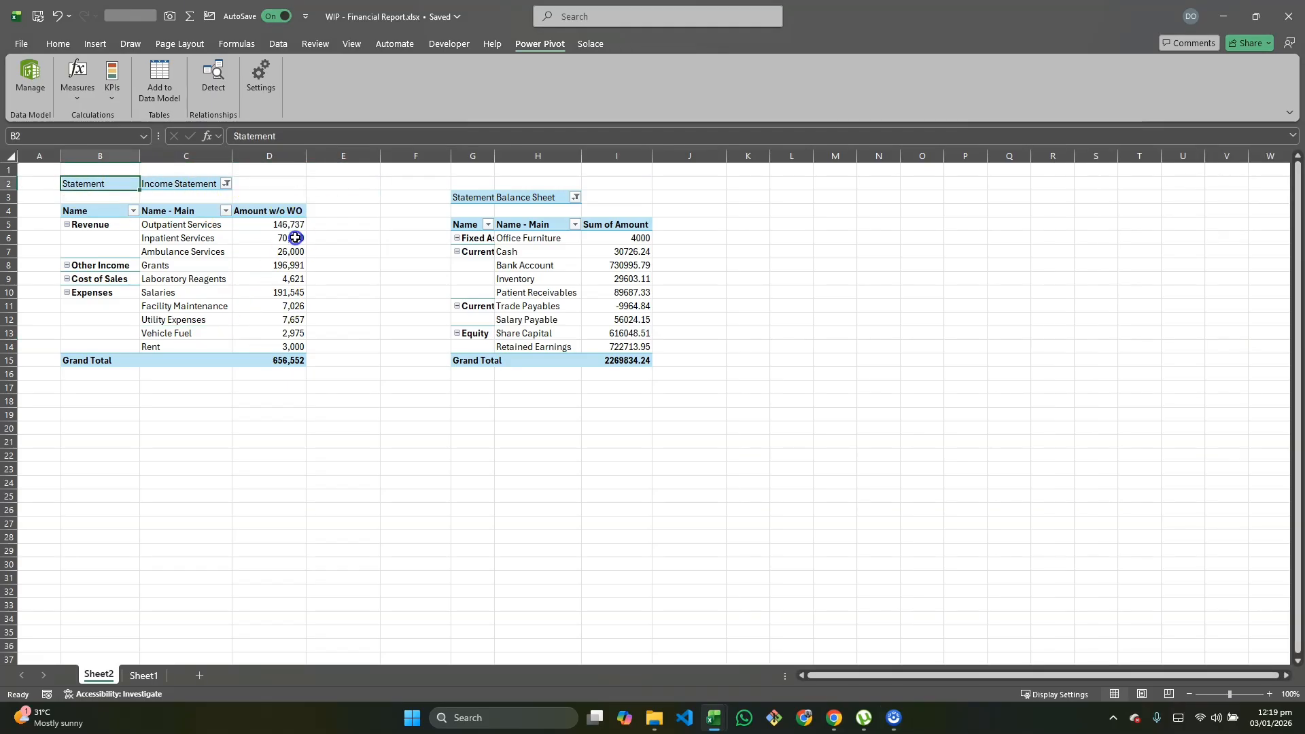
pyautogui.moveTo(203, 209); pyautogui.dragTo(147, 255)
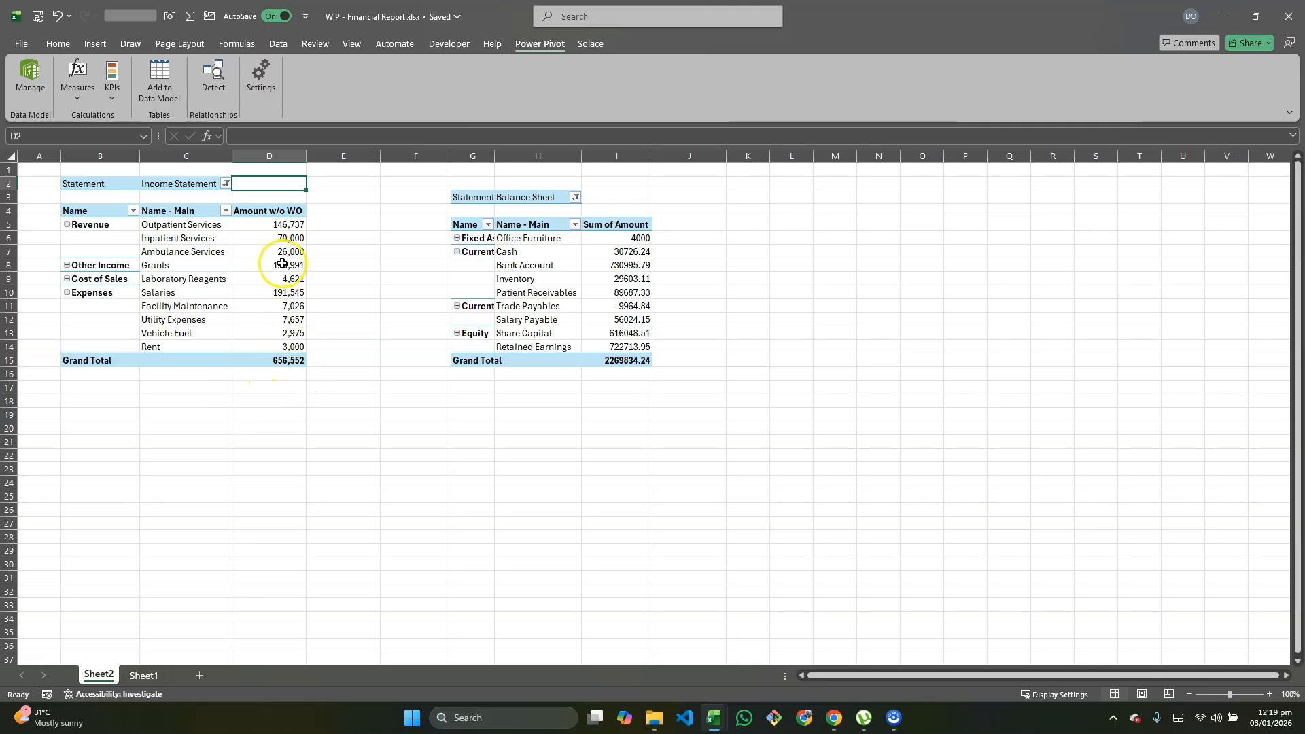
pyautogui.moveTo(286, 224); pyautogui.dragTo(291, 347)
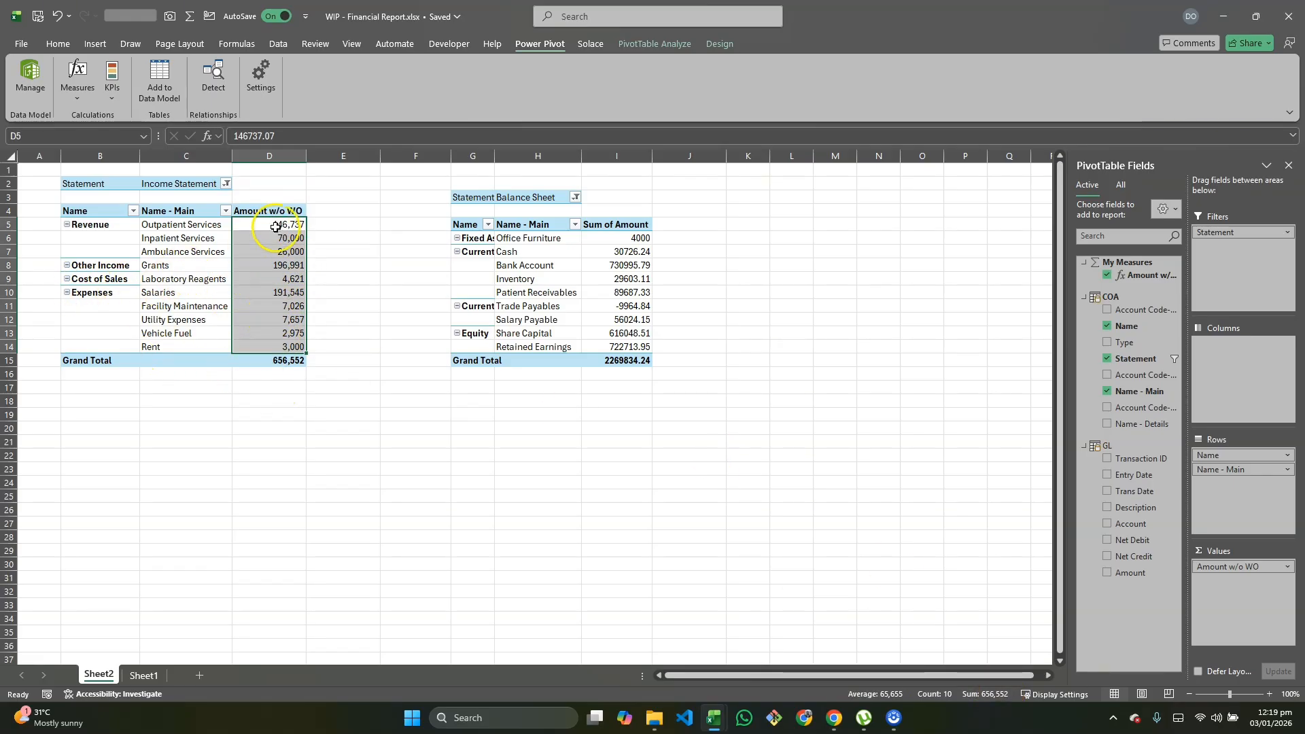
pyautogui.moveTo(255, 232)
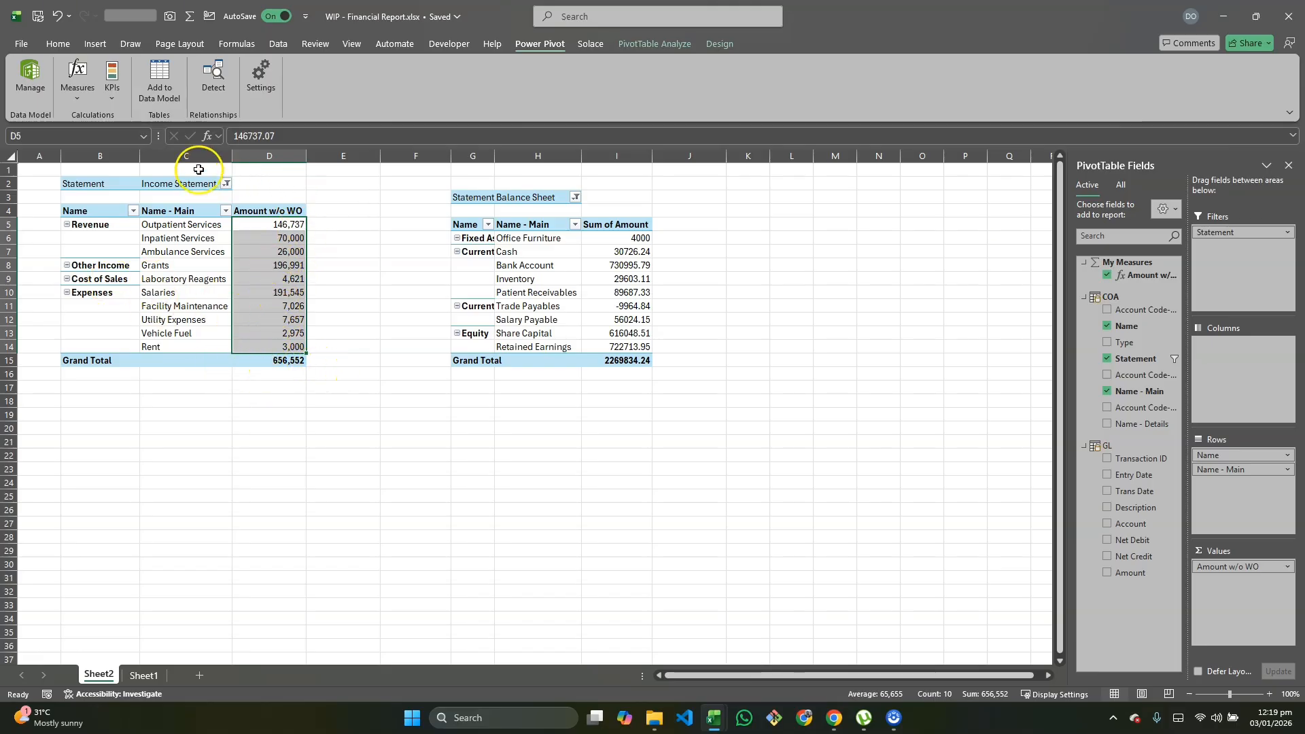
# Open the existing Amount w/o WO measure for editing and enlarge its formula text
pyautogui.click(77, 95)
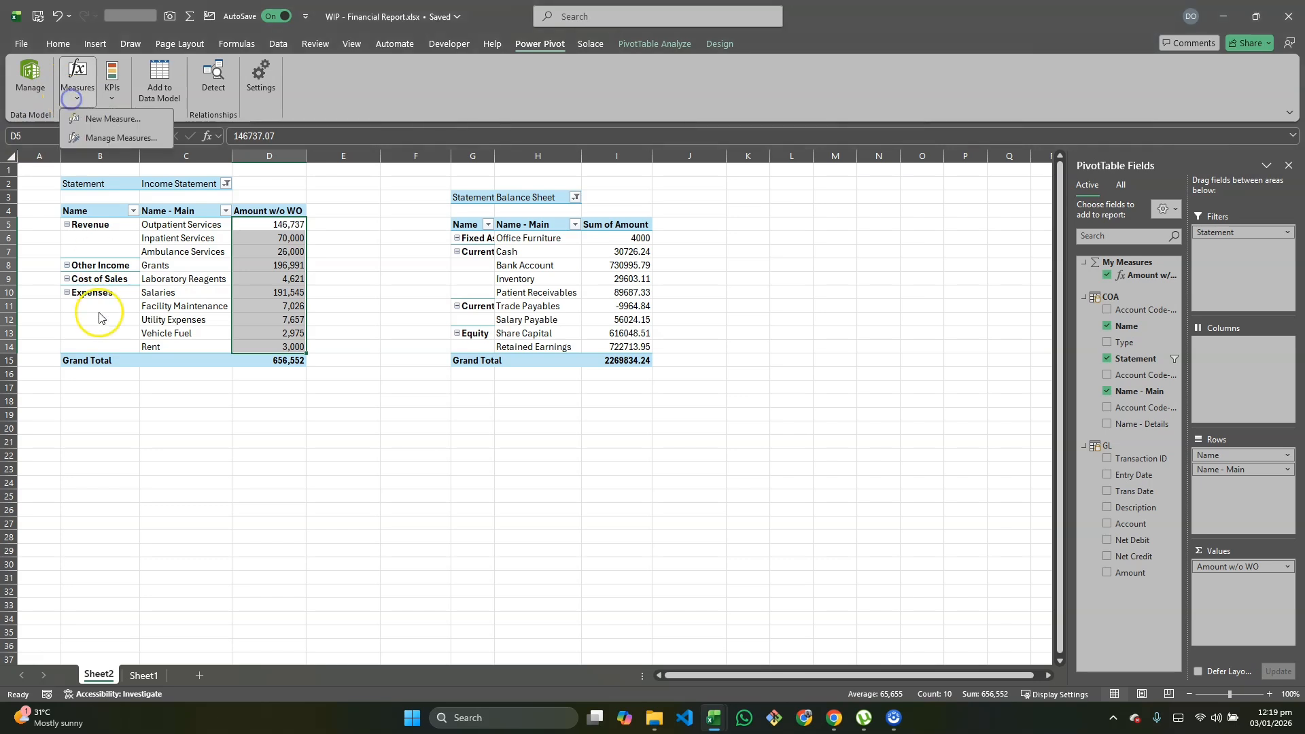
pyautogui.click(115, 137)
pyautogui.click(564, 255)
pyautogui.click(599, 219)
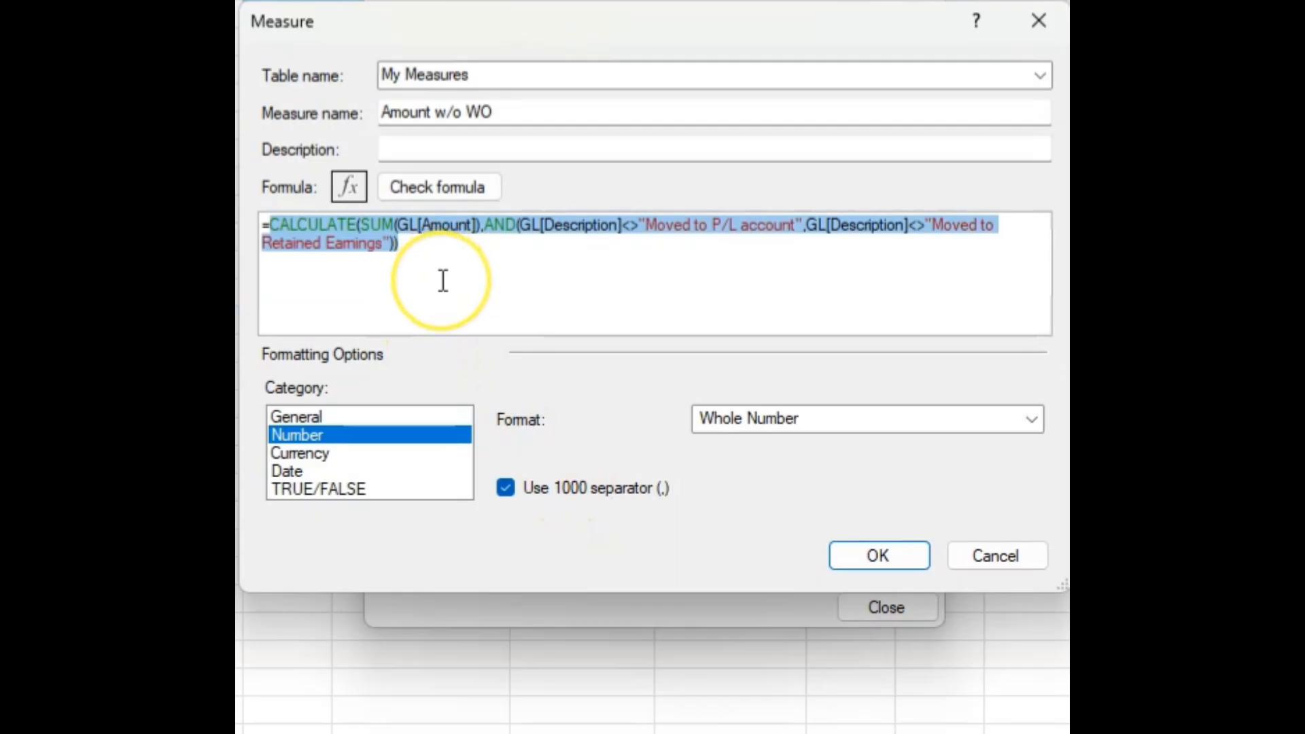
pyautogui.scroll(3, 443, 280)
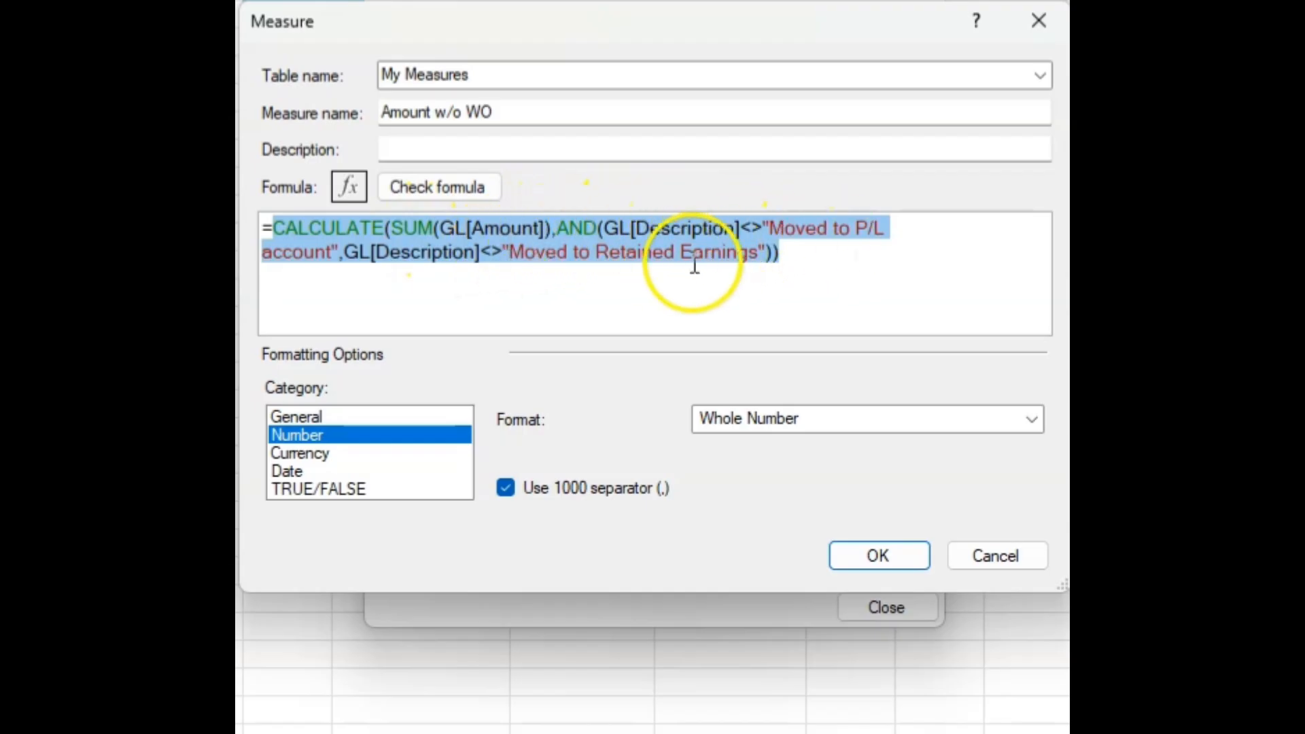
# Multiply the measure's CALCULATE expression by an IF whose first condition is COA[Name]="Cost of Sales"
pyautogui.click(790, 258)
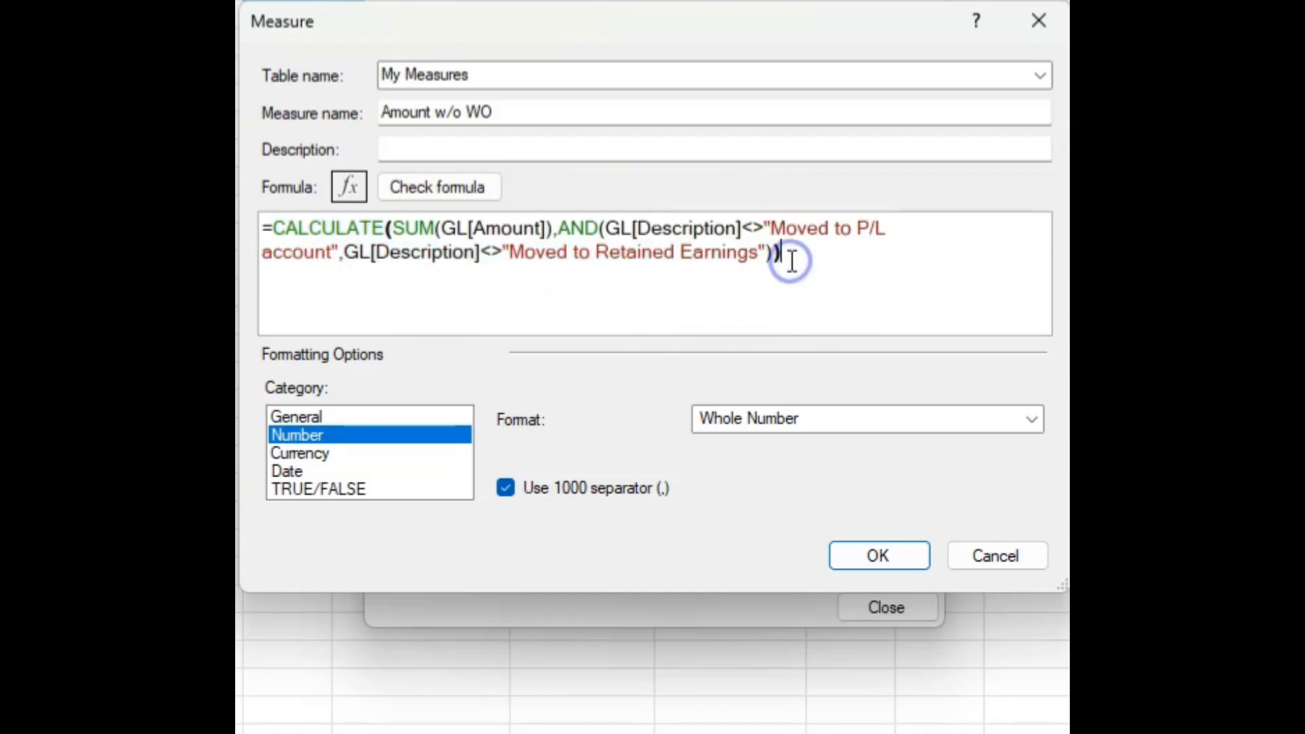
pyautogui.write('*')
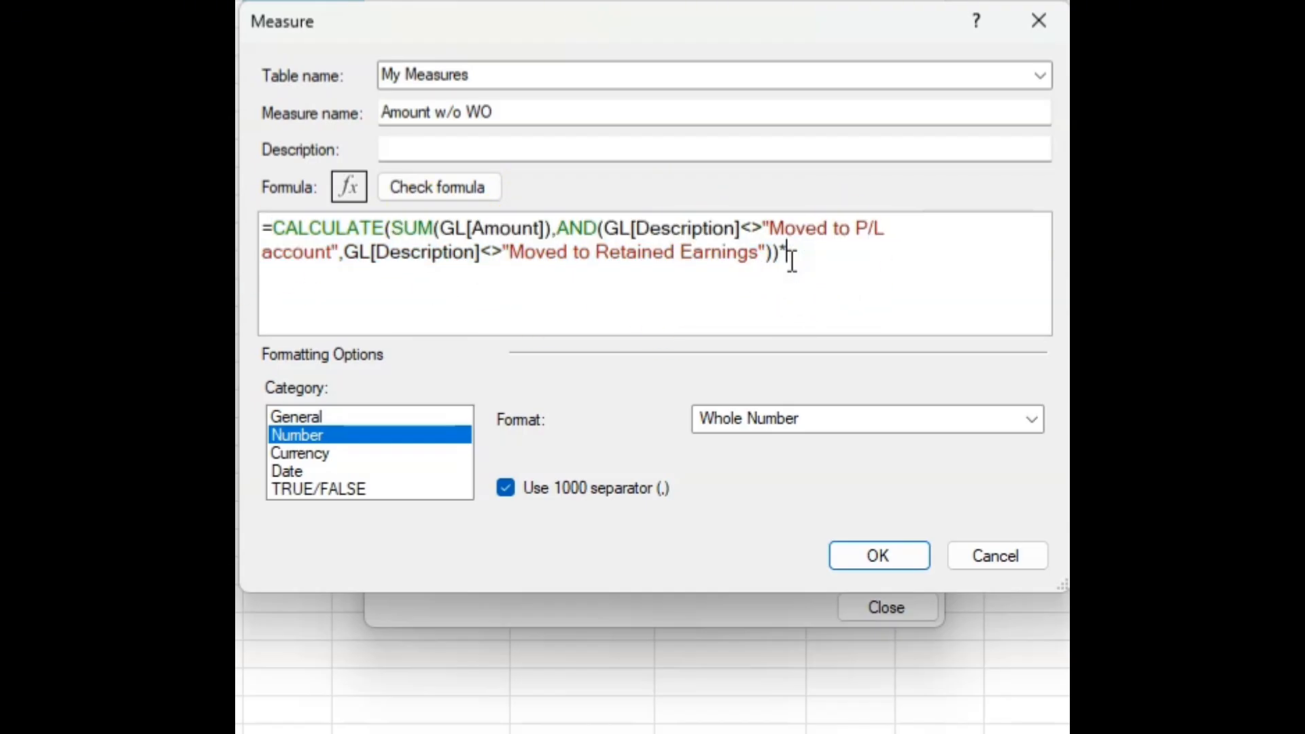
pyautogui.write('IF(')
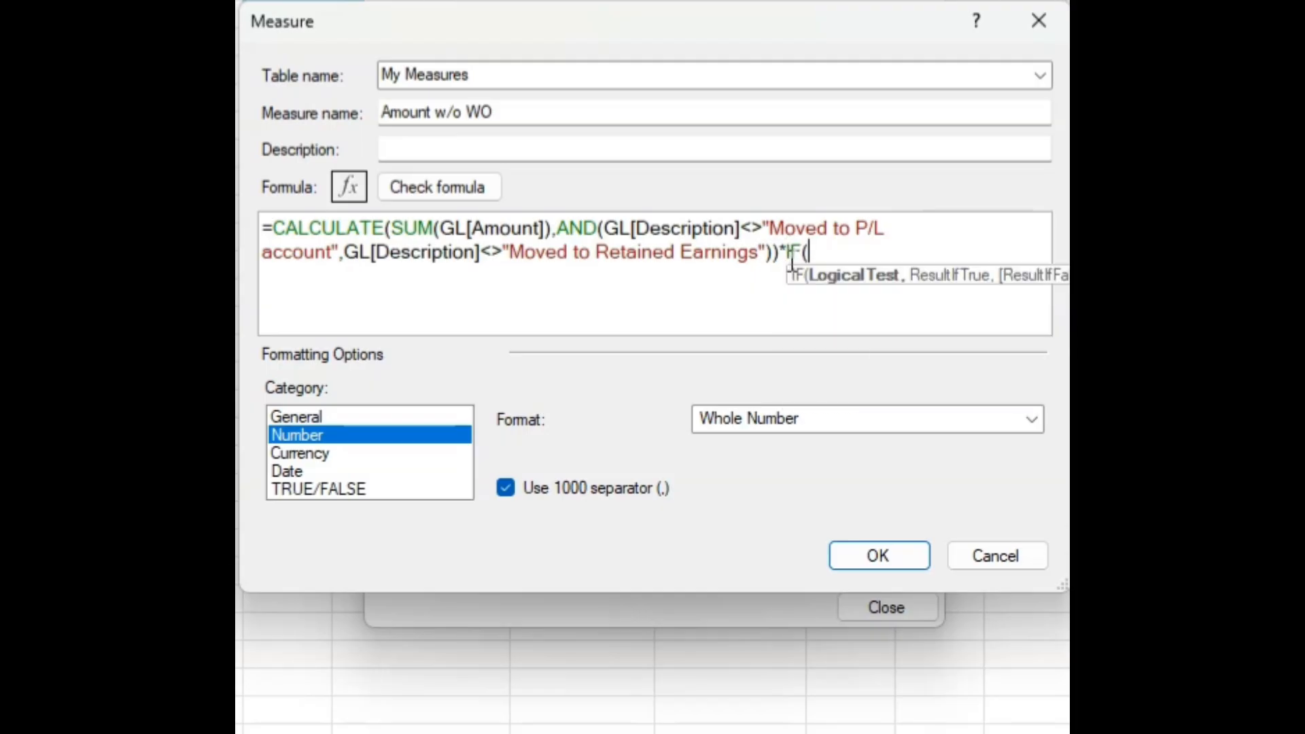
pyautogui.write('coa')
pyautogui.press('Tab')
pyautogui.write('[na')
pyautogui.press('Tab')
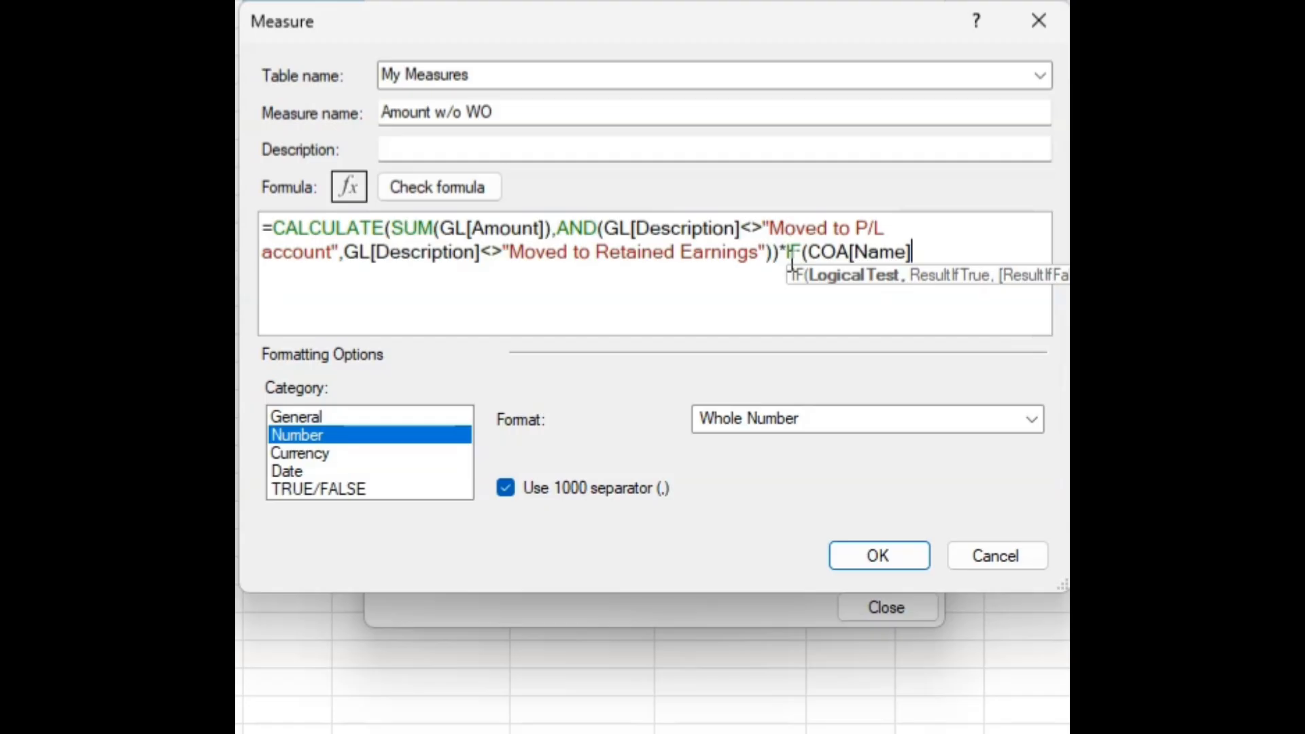
pyautogui.write('="Cost of ')
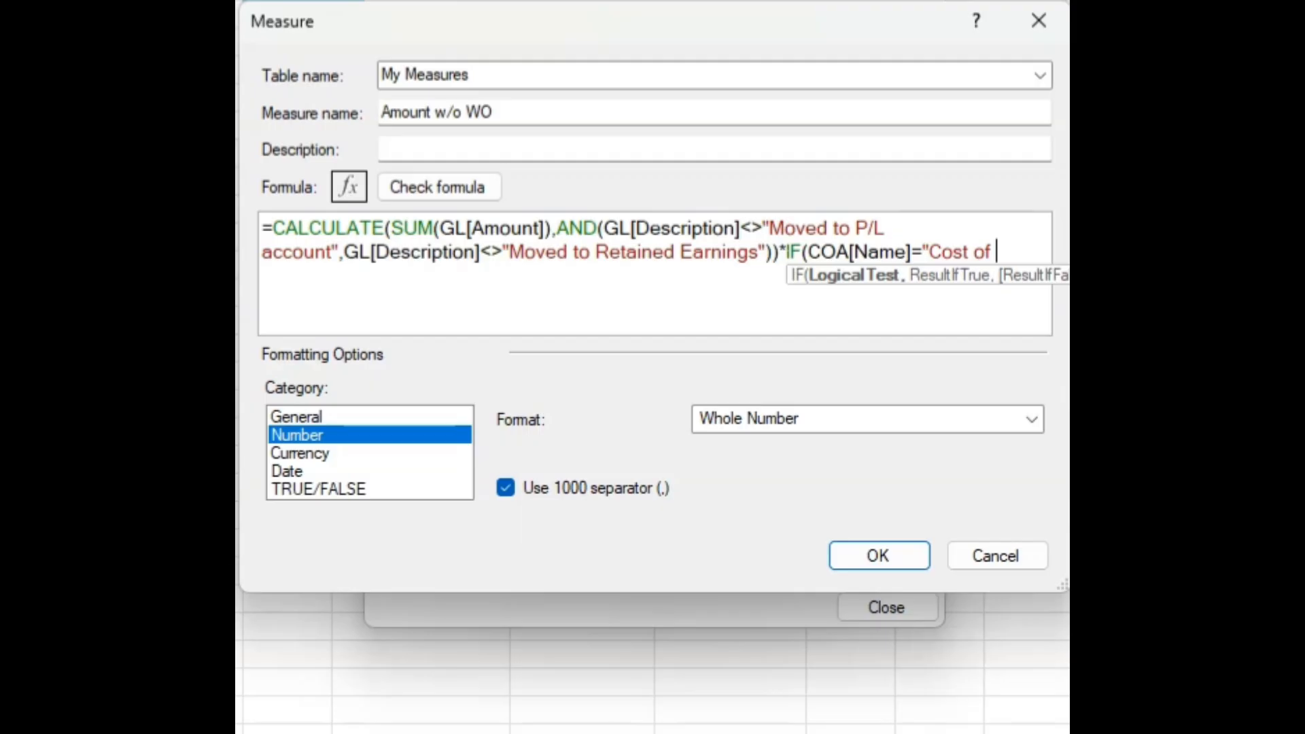
pyautogui.write('Sales"')
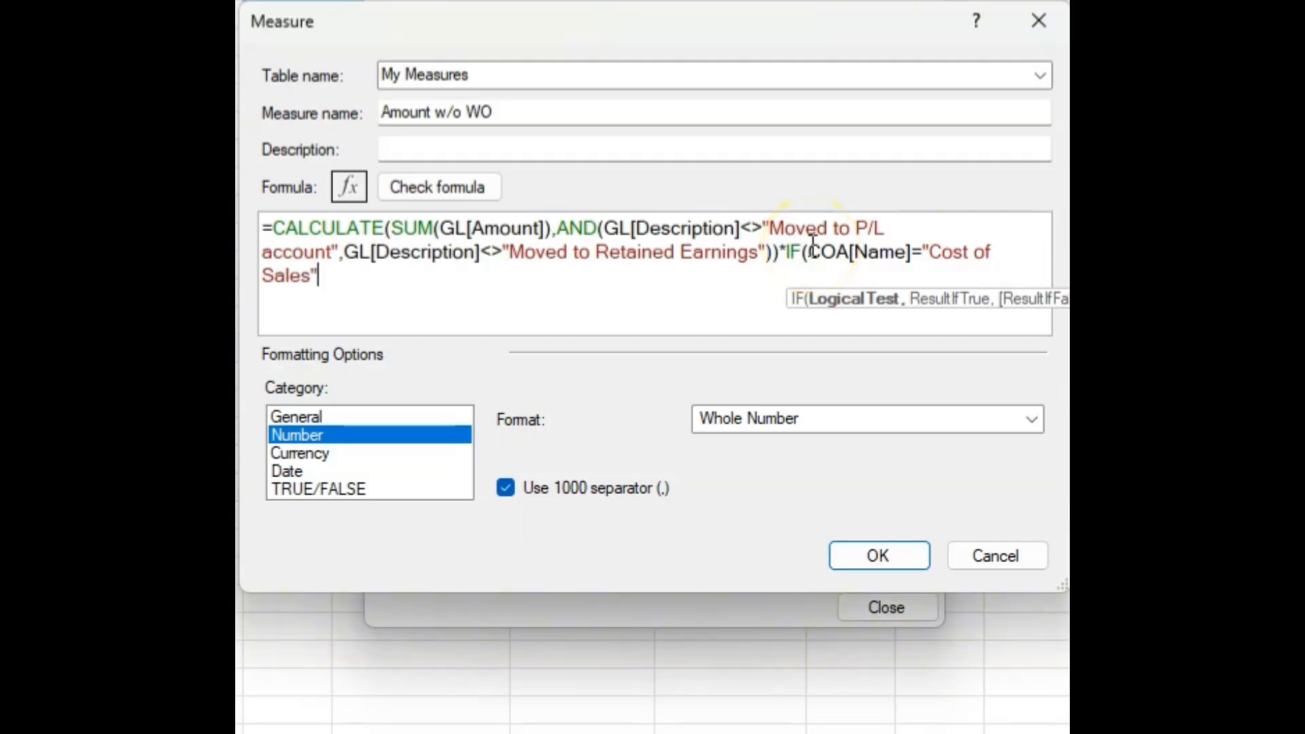
# Add the alternative condition ||COA[Name]="Expenes" to the IF, return -1 or otherwise 1, and check the formula
pyautogui.write('||')
pyautogui.write('COA')
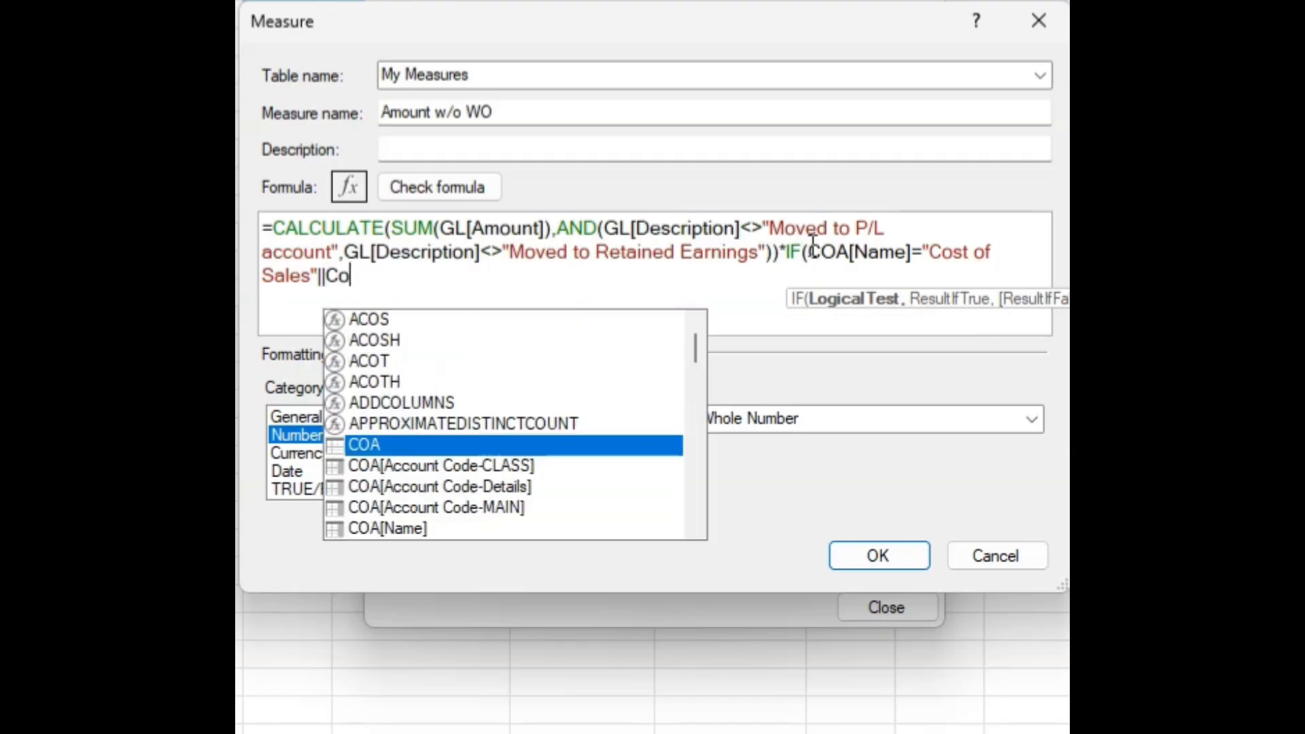
pyautogui.press('Tab')
pyautogui.write('[N')
pyautogui.press('Tab')
pyautogui.write('="Expenese')
pyautogui.press('BackSpace')
pyautogui.write('"')
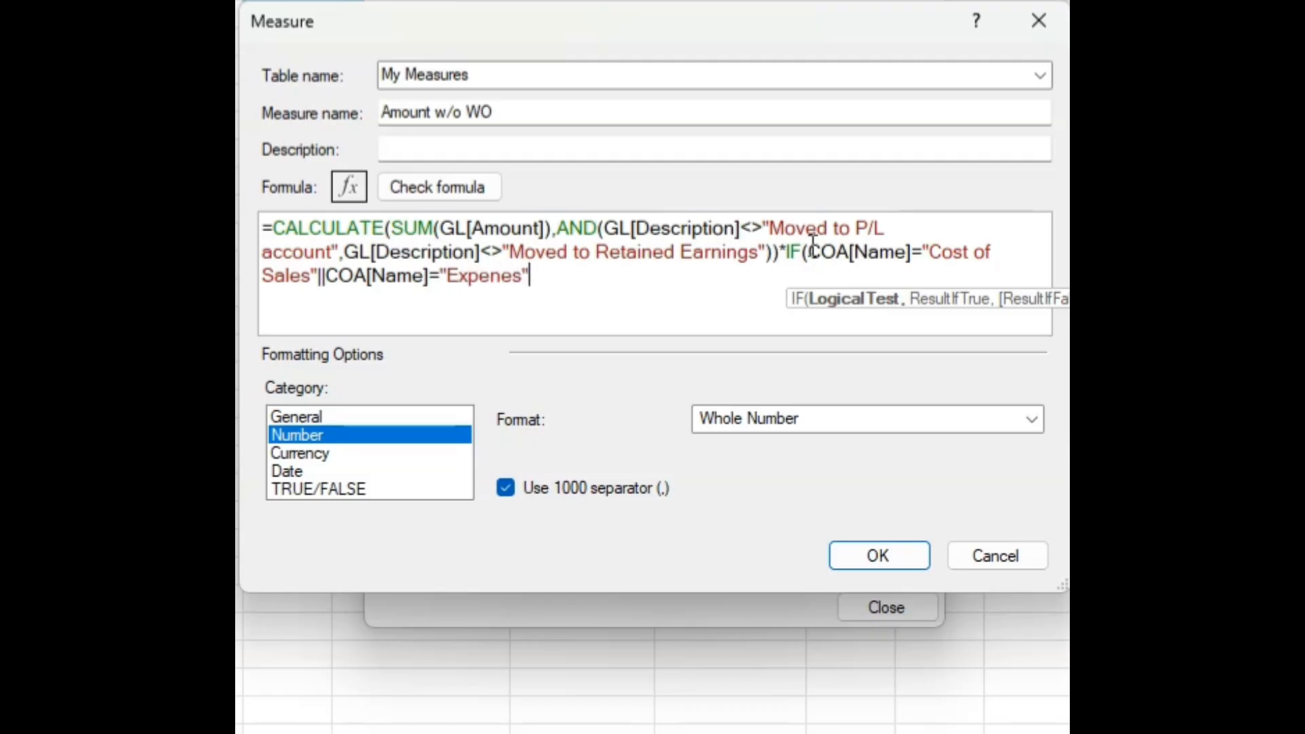
pyautogui.write(',')
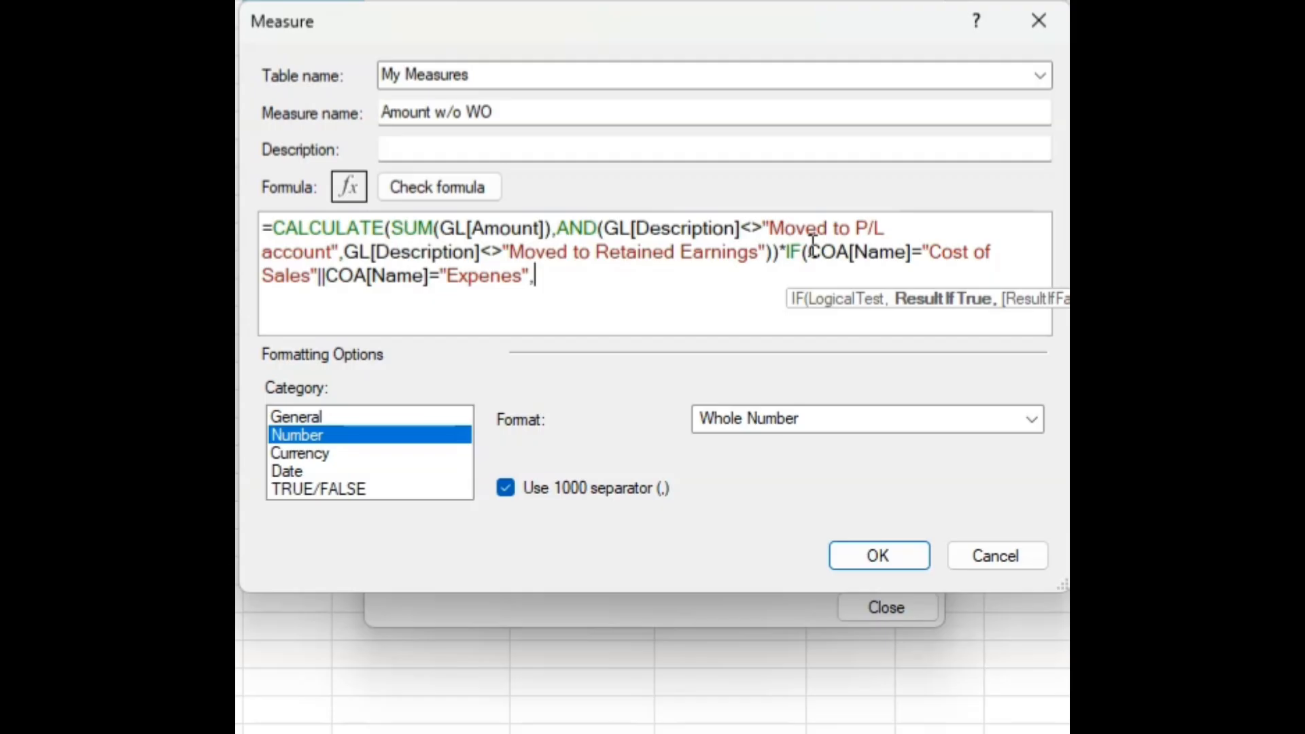
pyautogui.write('-1,1)')
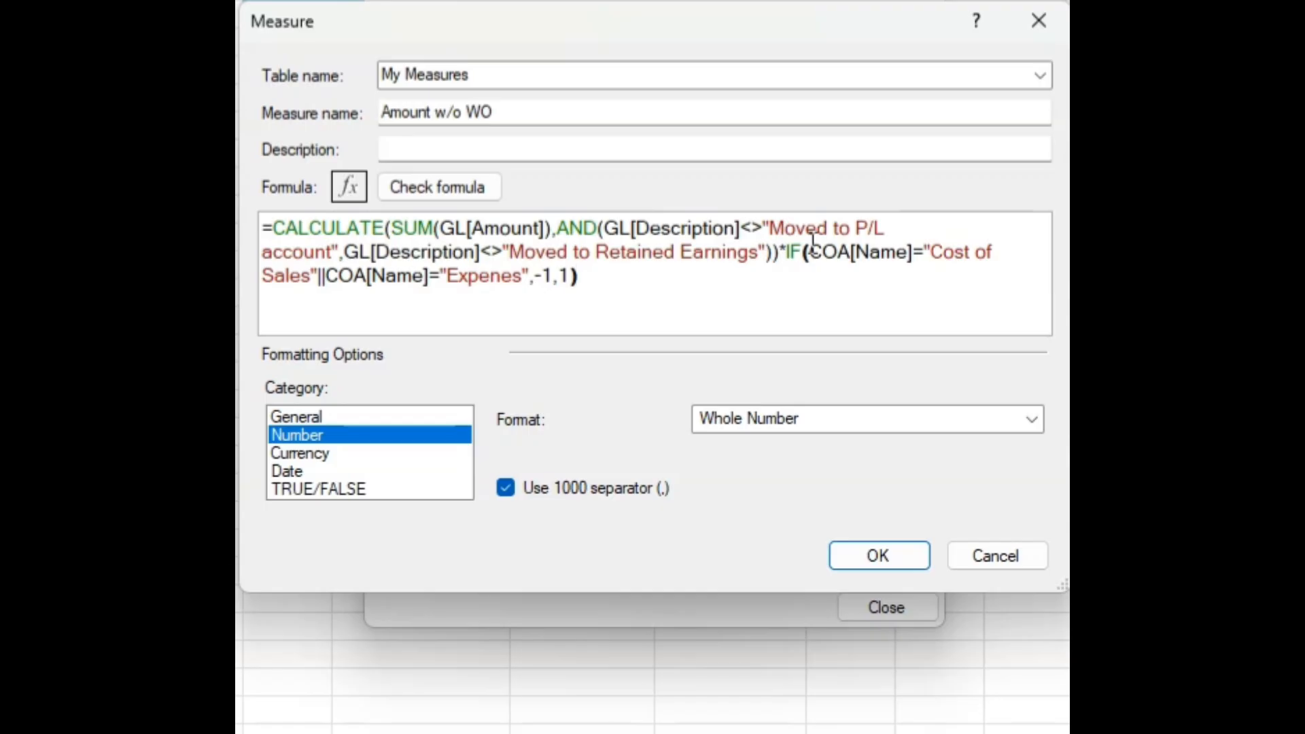
pyautogui.click(420, 192)
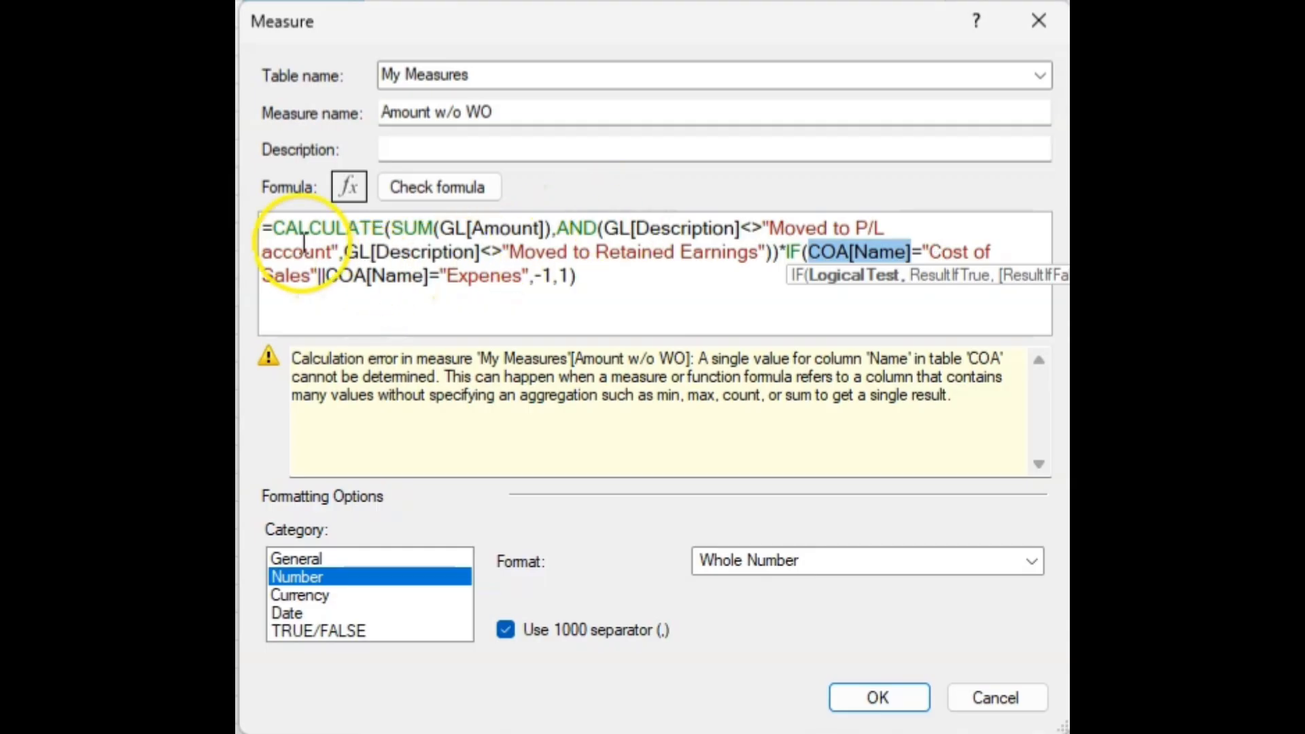
# Insert blank lines before CALCULATE and begin a VAR declaration directly after the equals sign
pyautogui.click(272, 224)
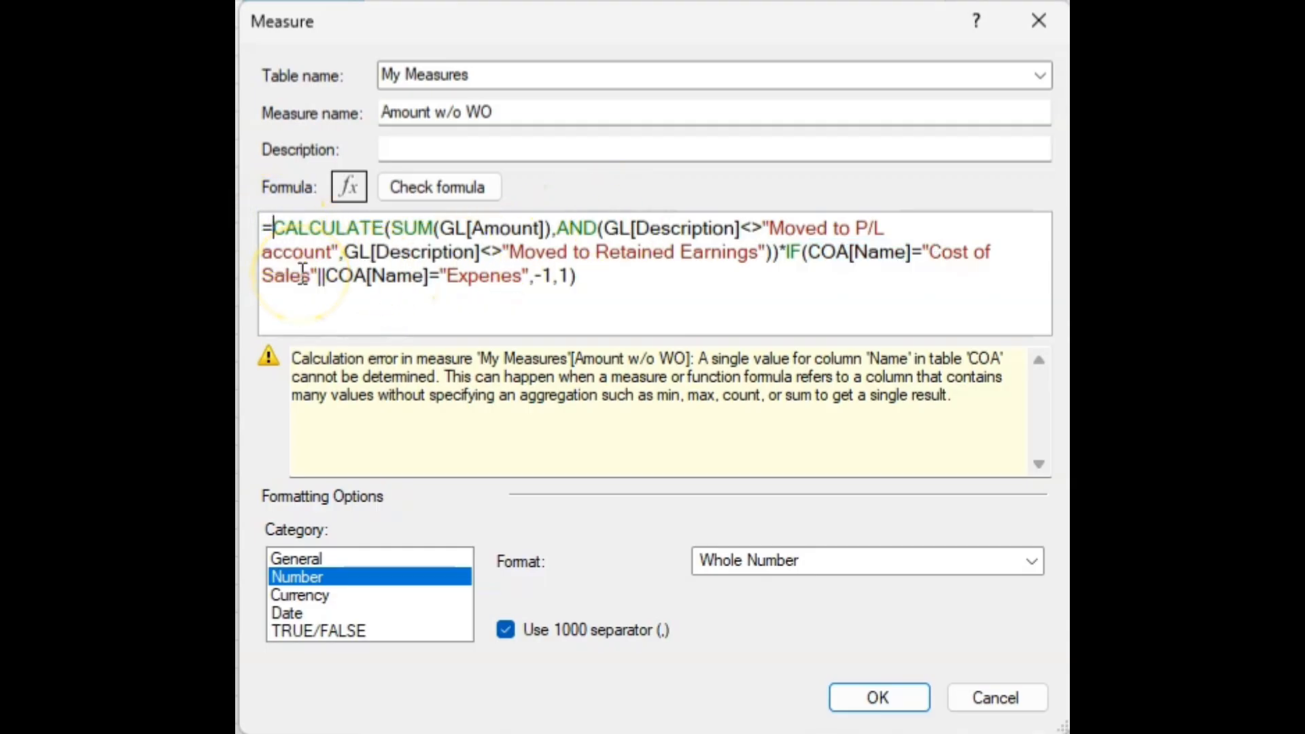
pyautogui.press('Return')
pyautogui.press('Return')
pyautogui.click(283, 232)
pyautogui.write('va')
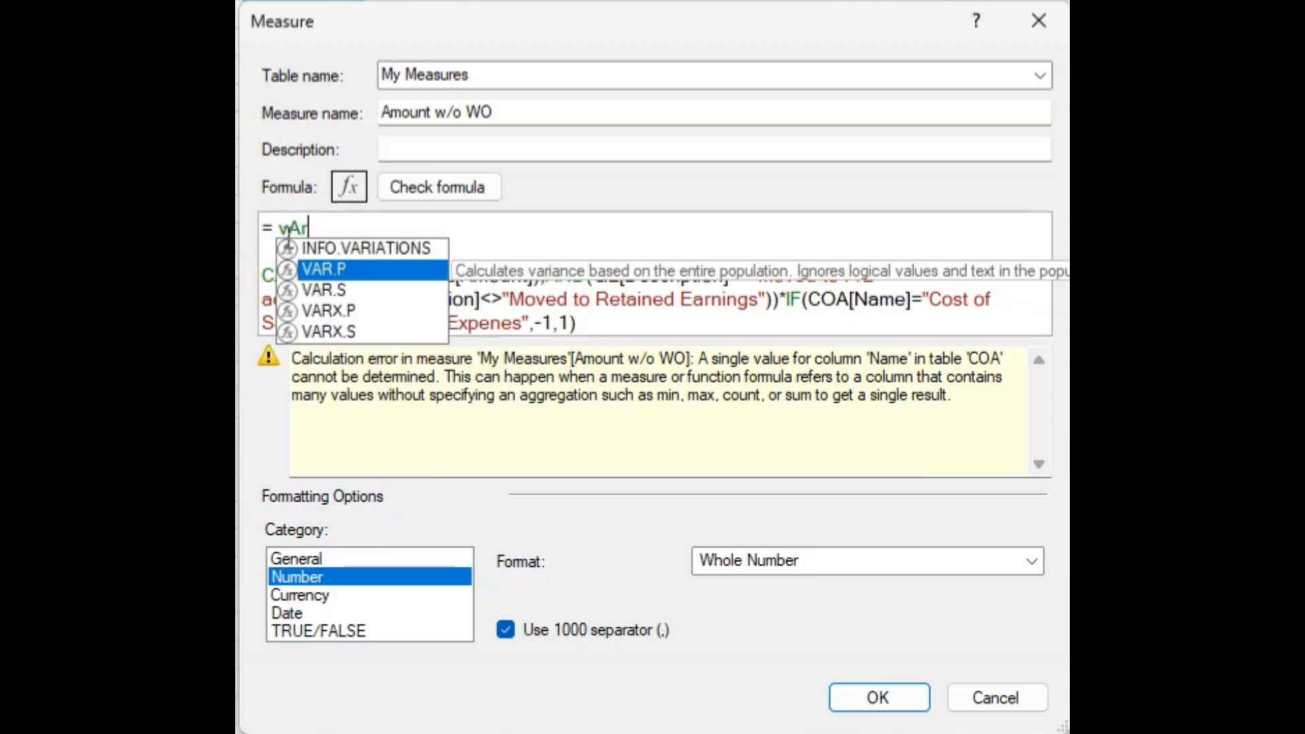
pyautogui.press('Tab')
pyautogui.press('BackSpace')
pyautogui.press('BackSpace')
pyautogui.press('BackSpace')
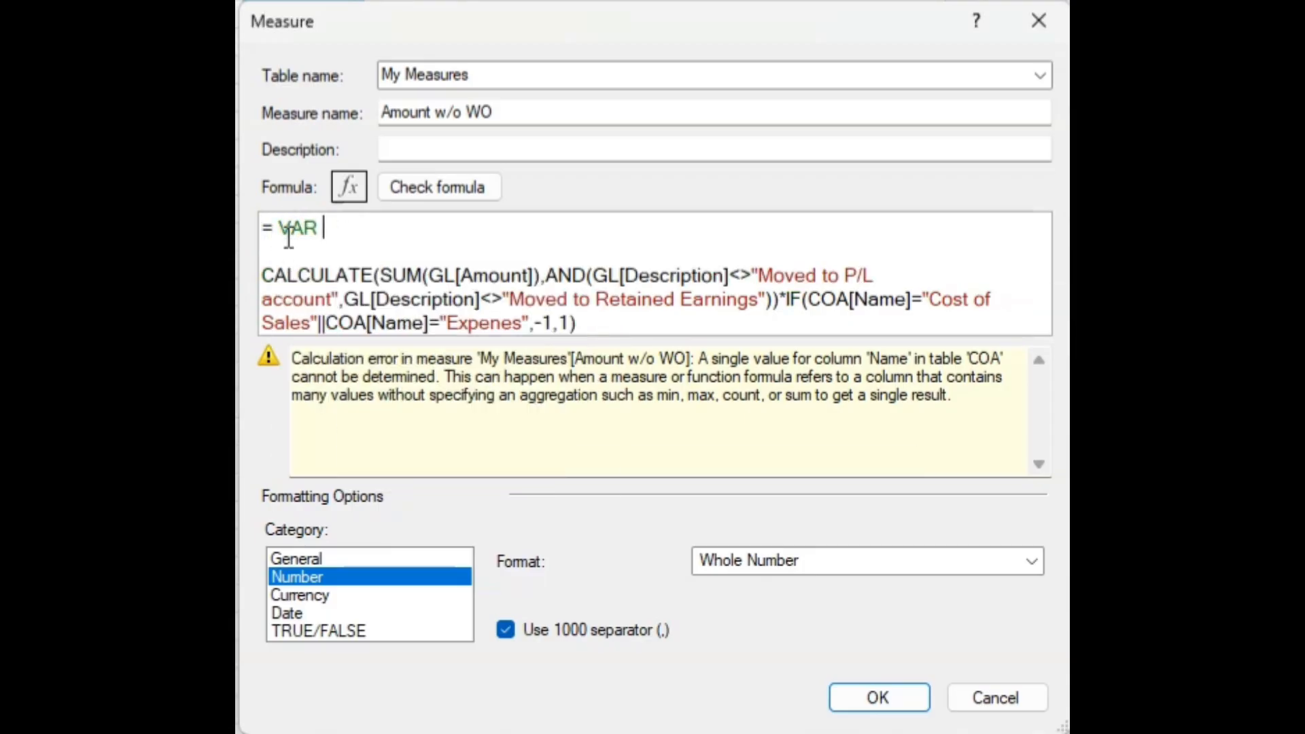
# Call the variable Name and begin its assignment with a SELECT function
pyautogui.write('fac')
pyautogui.press('BackSpace')
pyautogui.press('BackSpace')
pyautogui.press('BackSpace')
pyautogui.write('nam')
pyautogui.press('BackSpace')
pyautogui.press('BackSpace')
pyautogui.press('BackSpace')
pyautogui.write('Na')
pyautogui.press('BackSpace')
pyautogui.write('me = Selec')
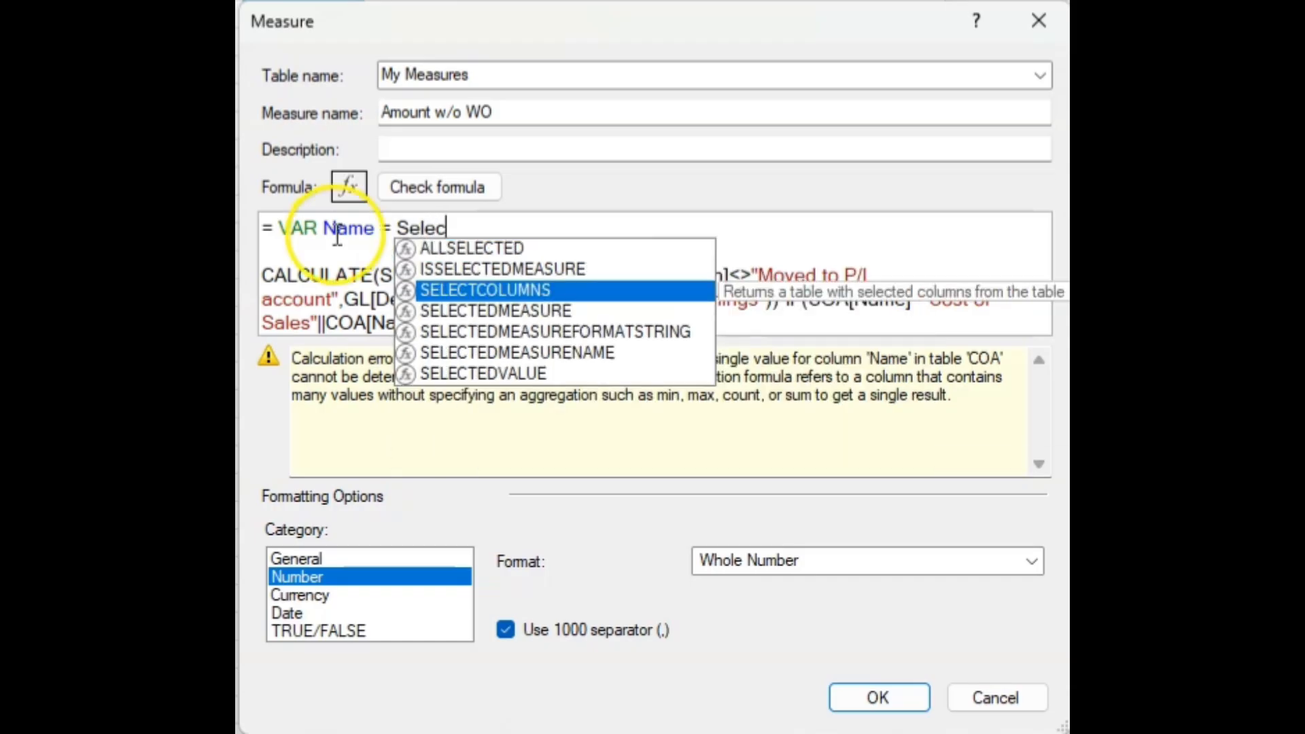
# Assign SELECTEDVALUE(COA[Name]) to the Name variable
pyautogui.press('Down')
pyautogui.press('Down')
pyautogui.press('Down')
pyautogui.press('Down')
pyautogui.press('Tab')
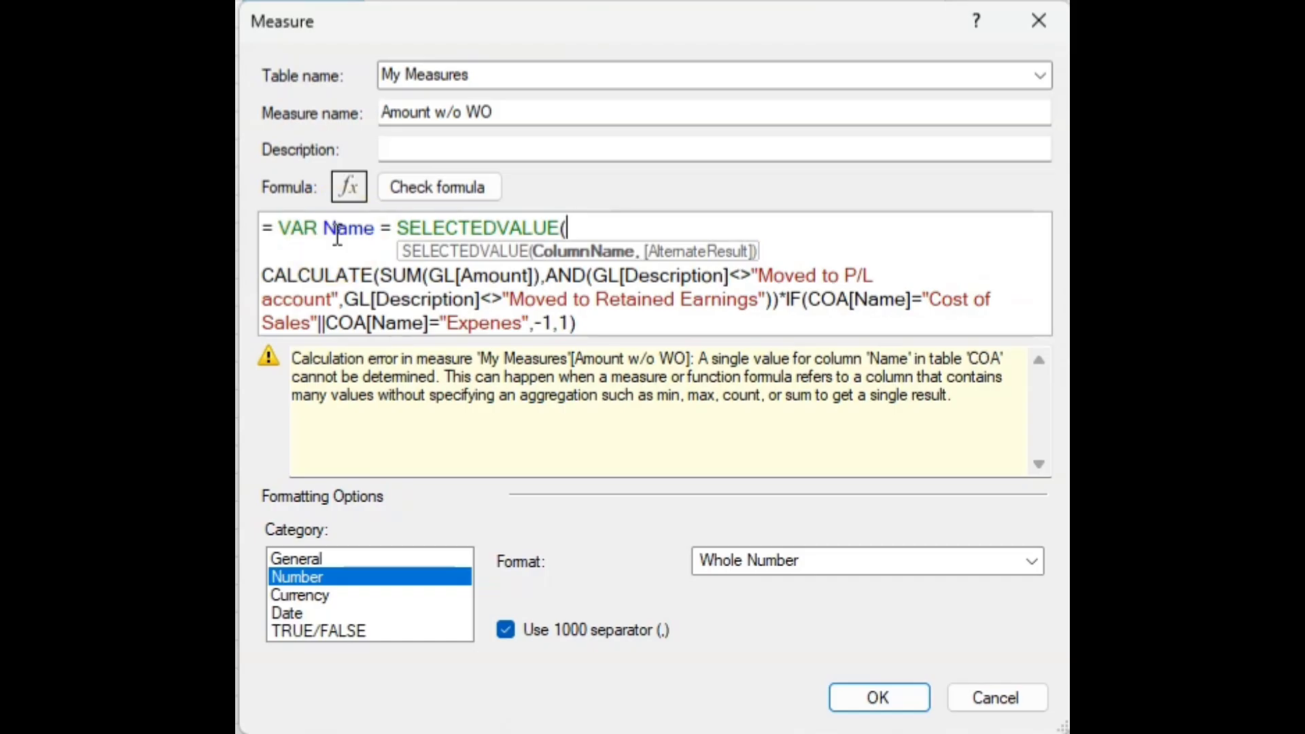
pyautogui.write('CO')
pyautogui.press('BackSpace')
pyautogui.write('O')
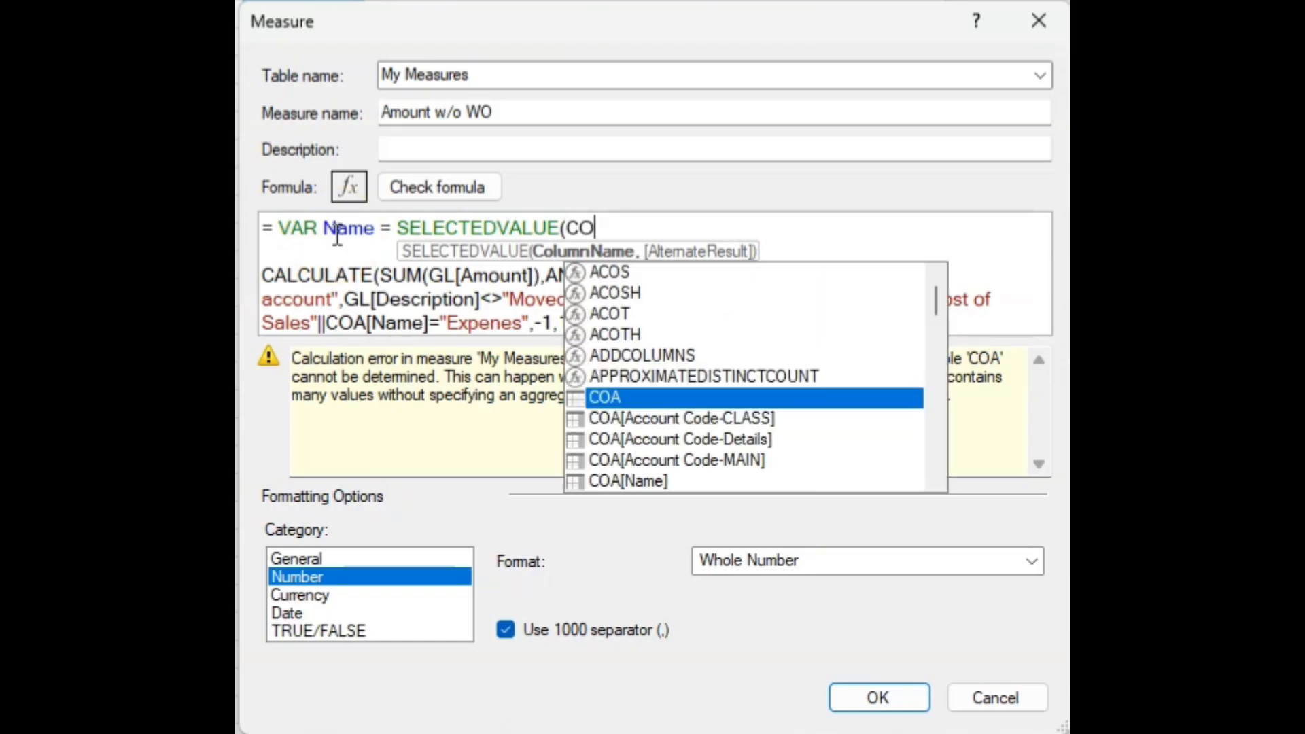
pyautogui.write('A[nam')
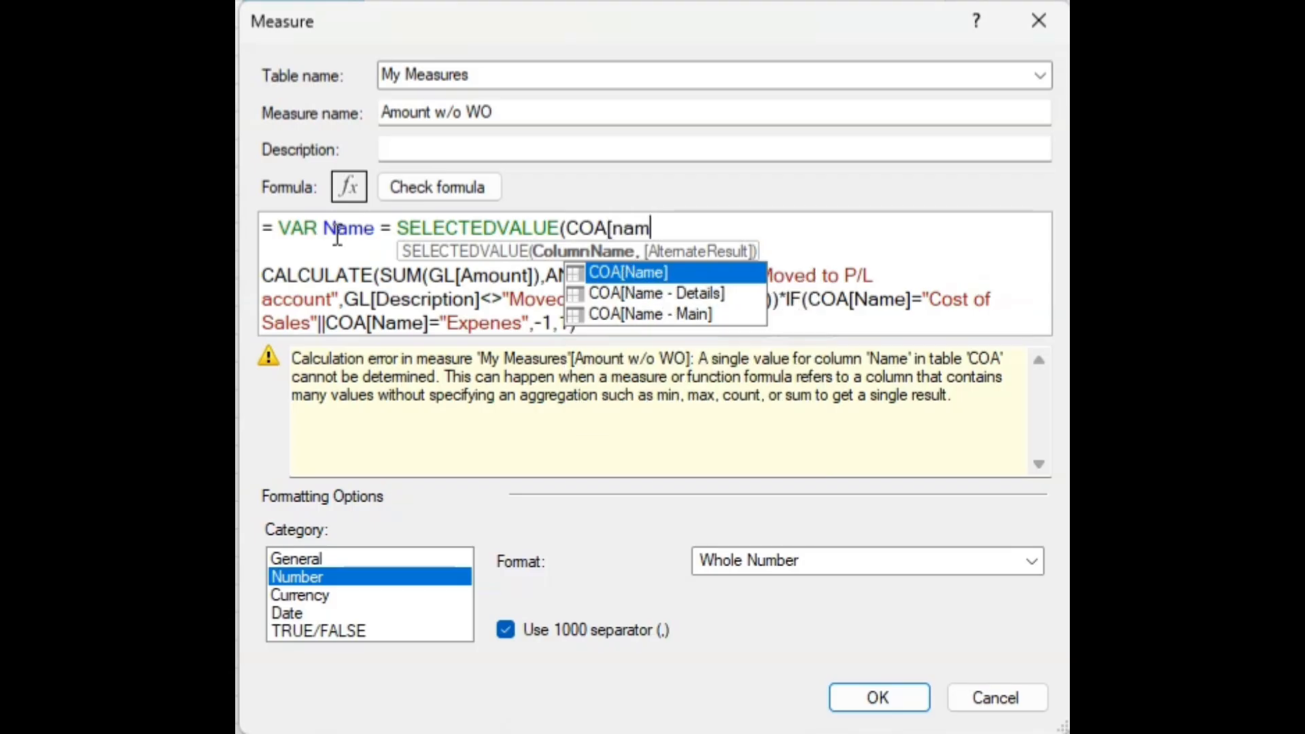
pyautogui.press('Tab')
pyautogui.write(')')
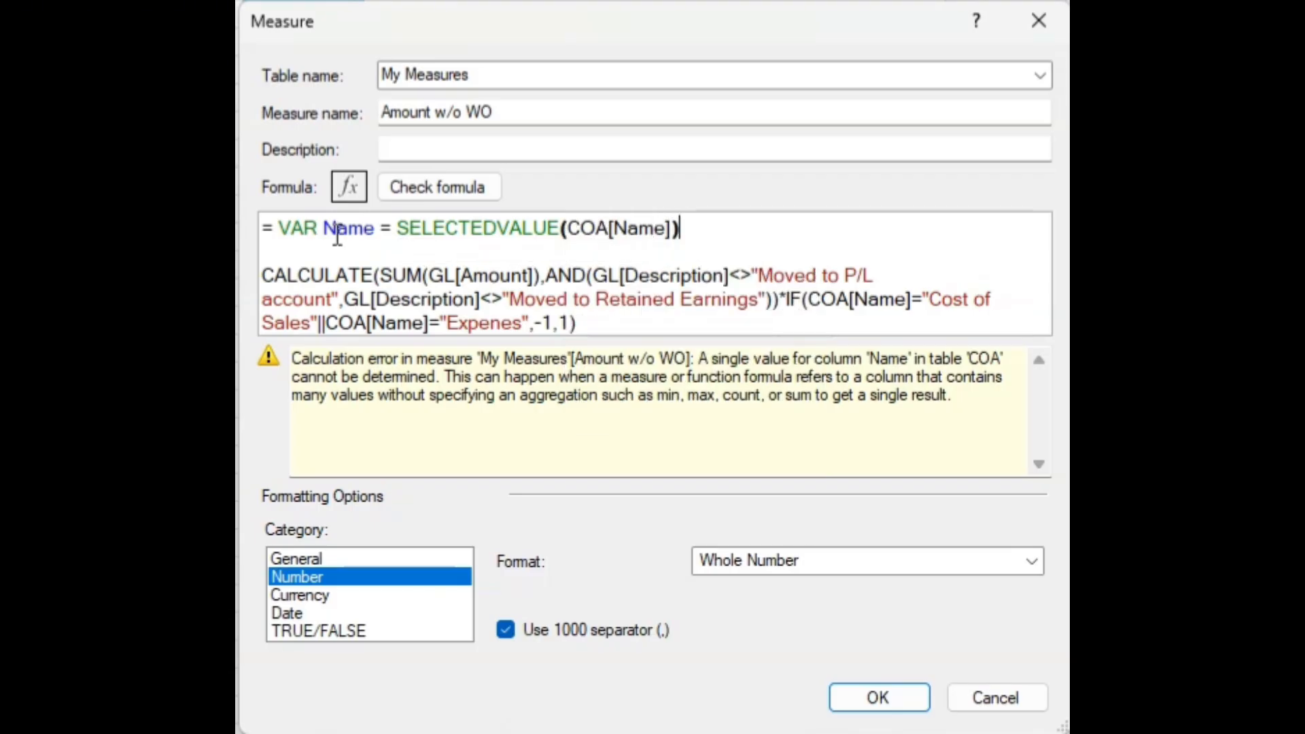
# Declare a second variable called Factor on a new line below and start its value with an IF function
pyautogui.press('Return')
pyautogui.press('Tab')
pyautogui.press('BackSpace')
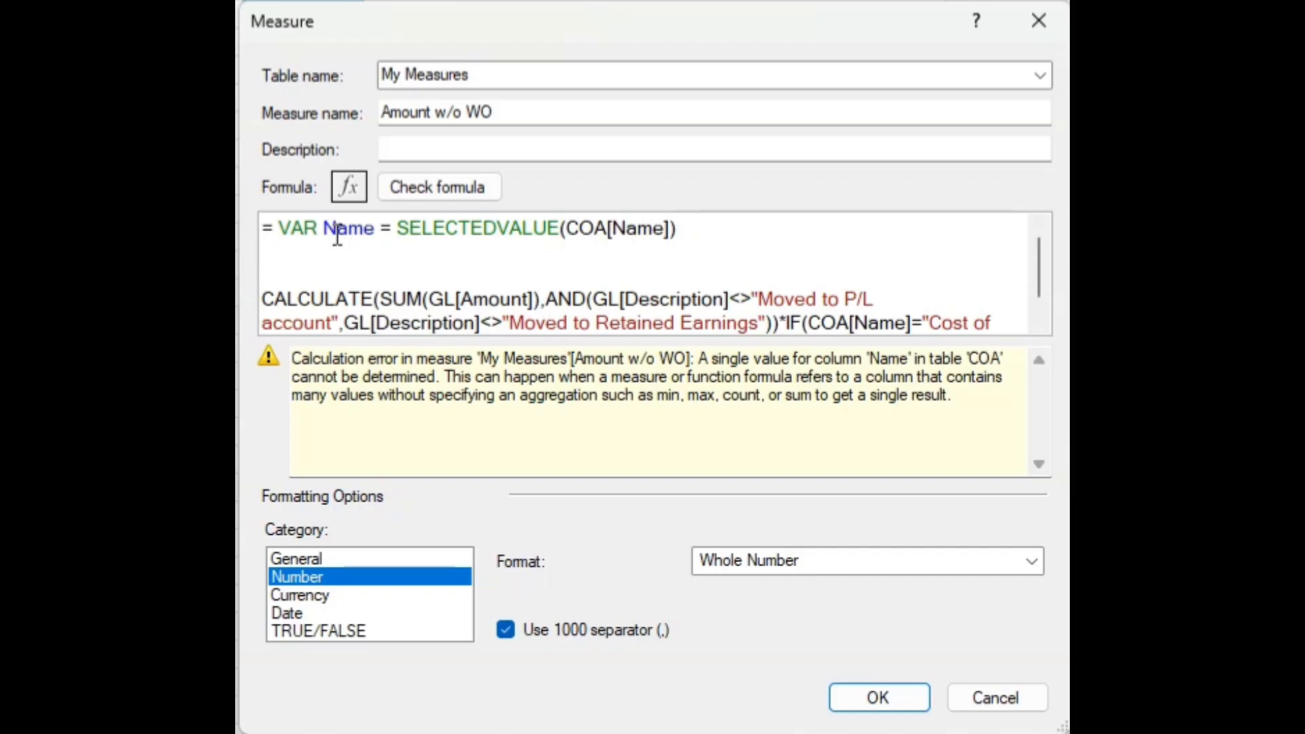
pyautogui.press('Tab')
pyautogui.press('BackSpace')
pyautogui.write('VAR facto')
pyautogui.press('BackSpace')
pyautogui.press('BackSpace')
pyautogui.press('BackSpace')
pyautogui.press('BackSpace')
pyautogui.press('BackSpace')
pyautogui.write('Factors')
pyautogui.press('BackSpace')
pyautogui.write('= if')
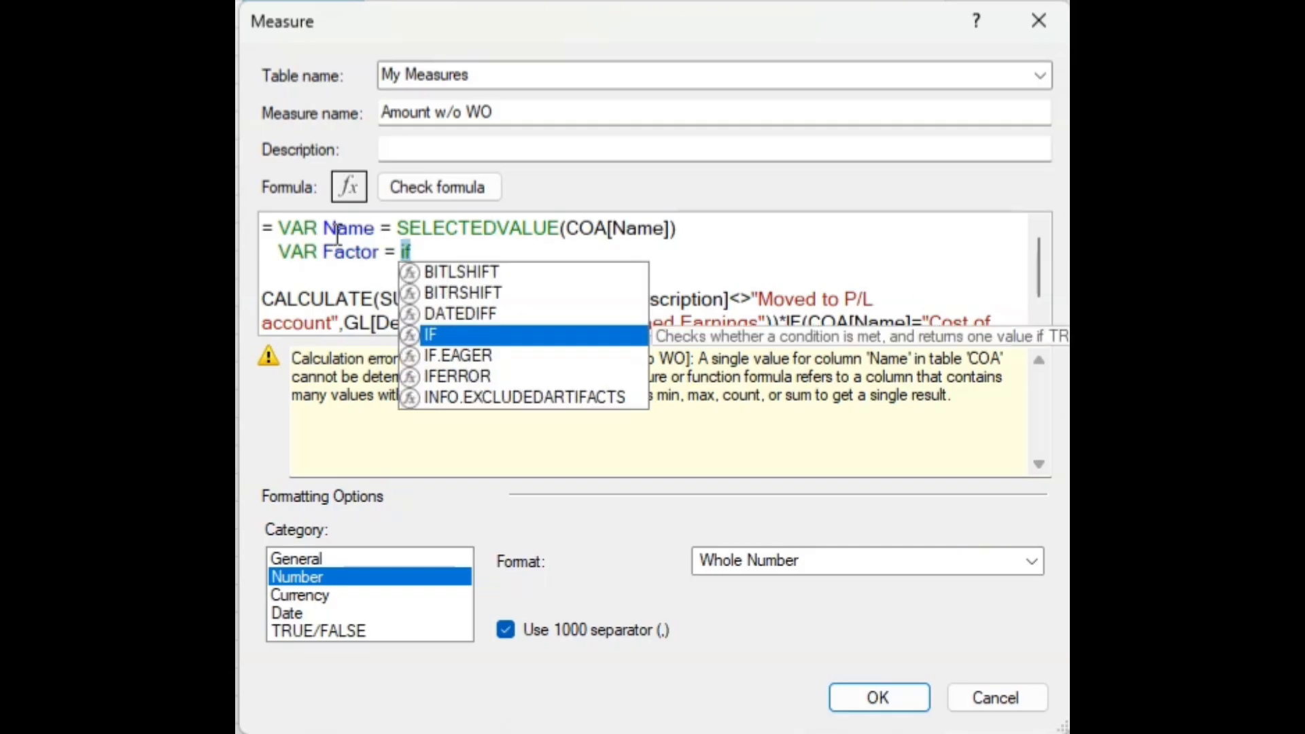
pyautogui.press('Tab')
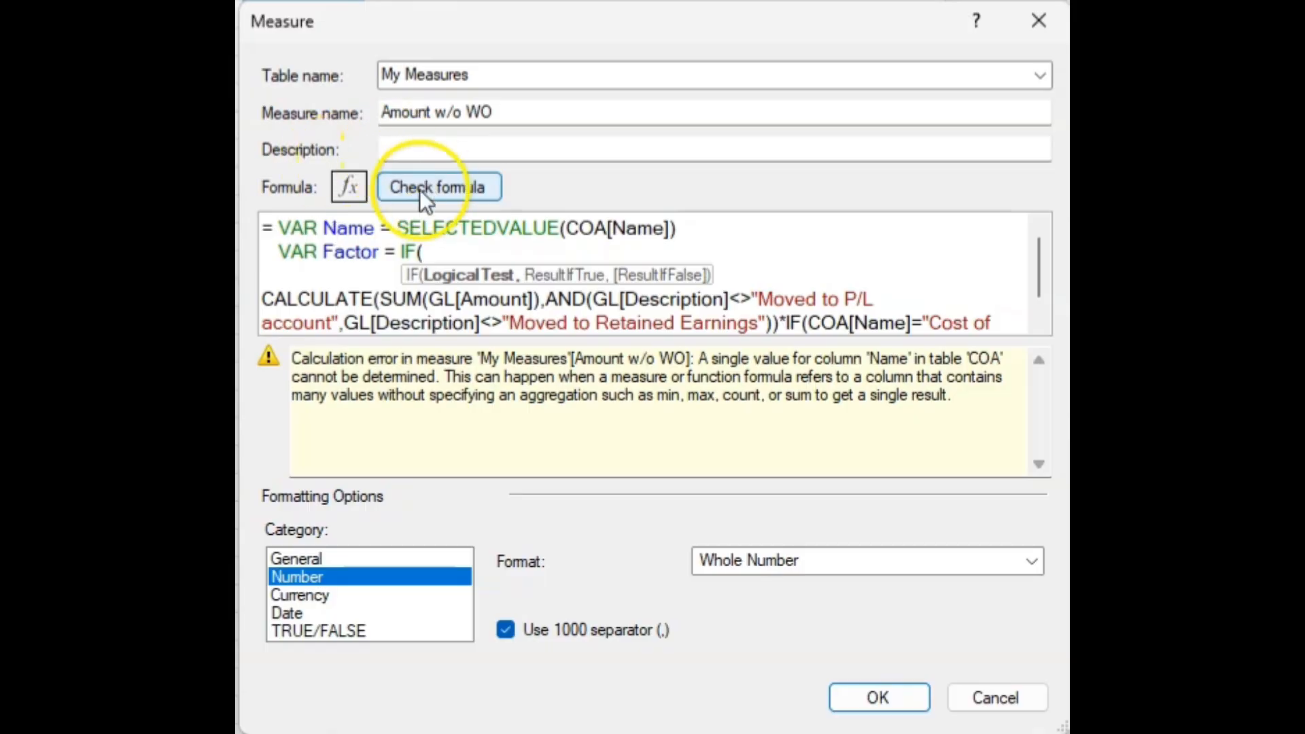
pyautogui.moveTo(397, 229); pyautogui.dragTo(684, 217)
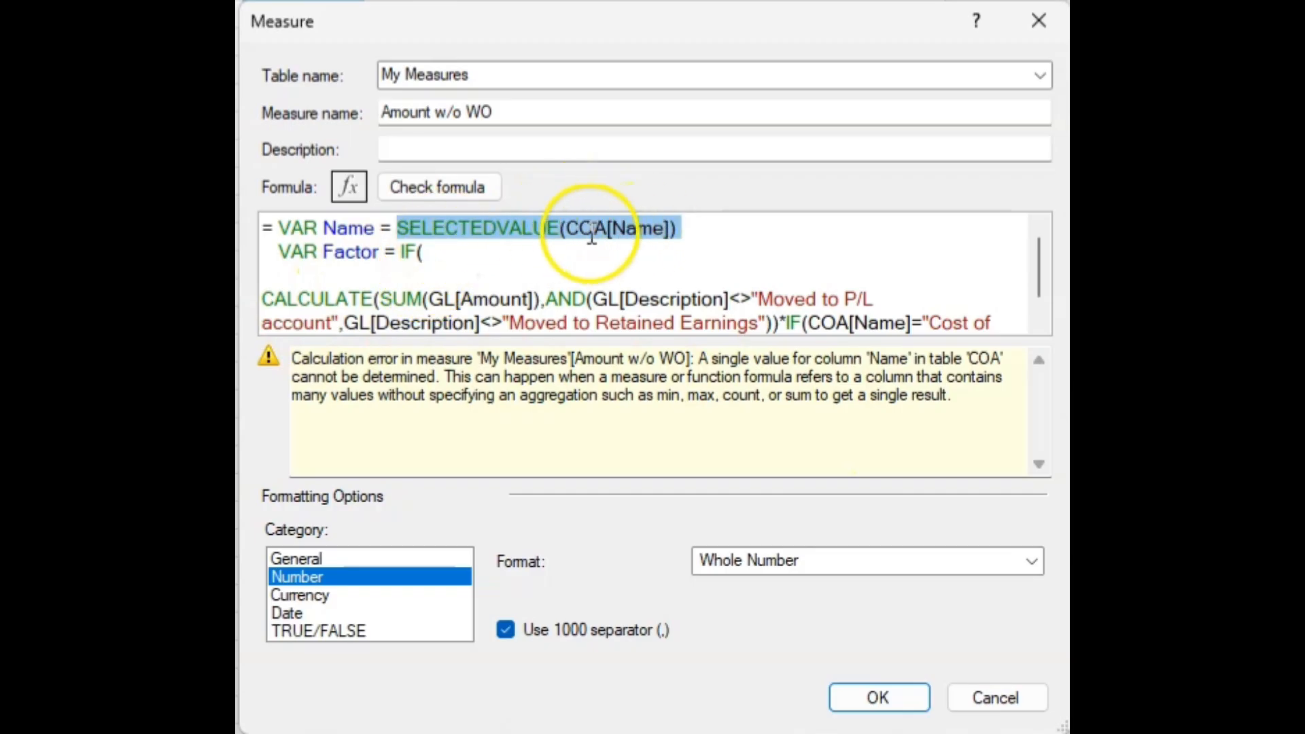
pyautogui.click(449, 251)
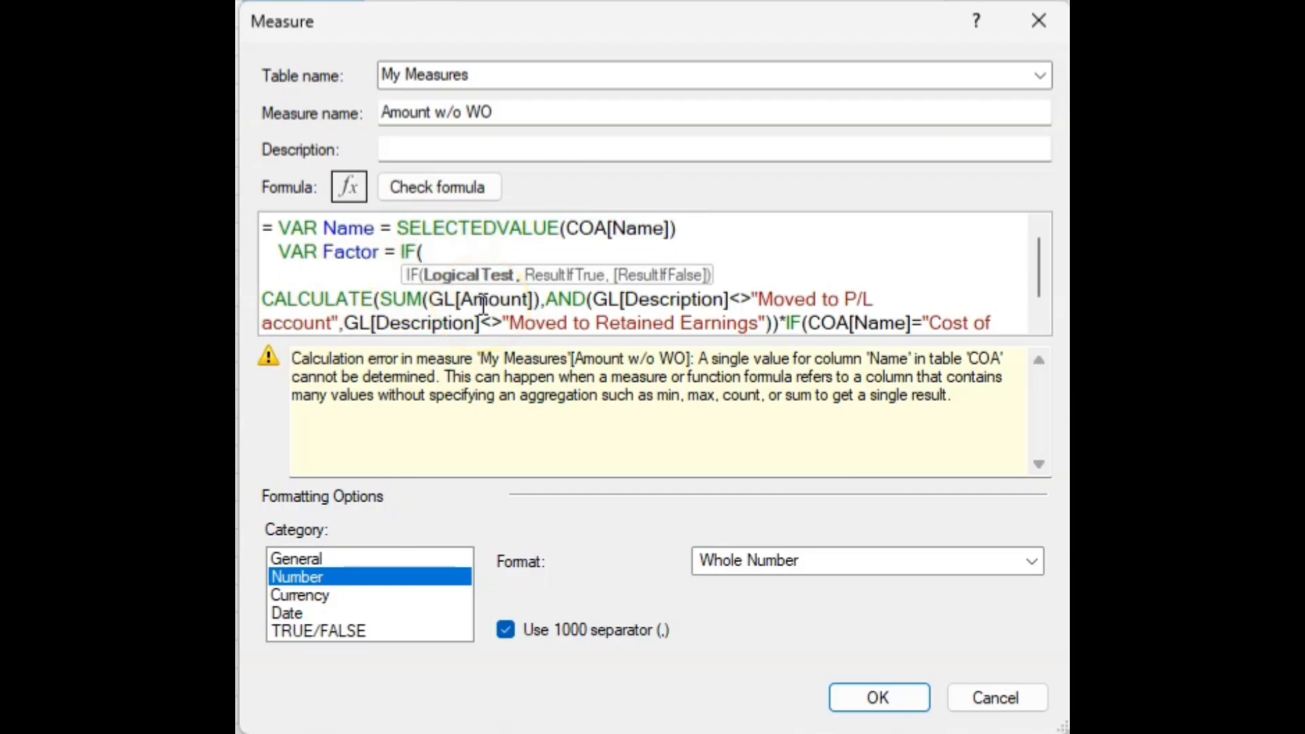
pyautogui.write('COA[Name]')
pyautogui.press('BackSpace')
pyautogui.press('BackSpace')
pyautogui.press('BackSpace')
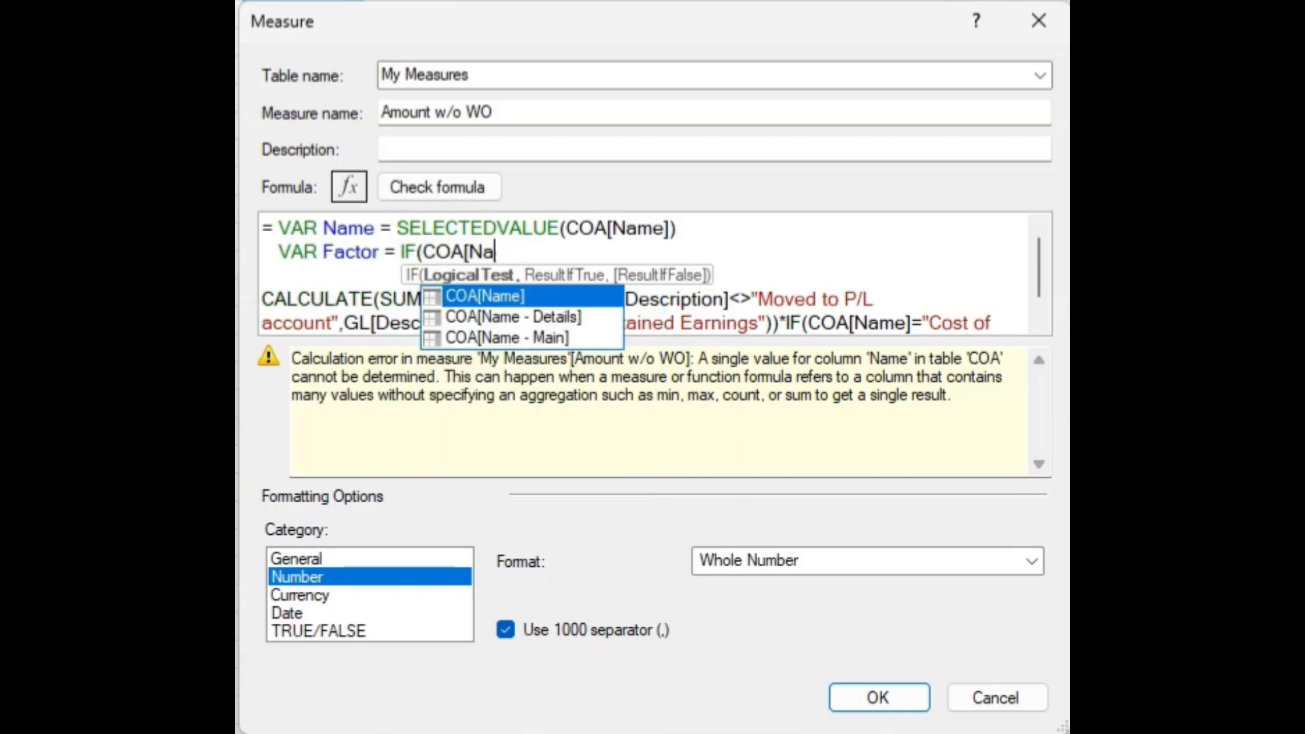
pyautogui.press('BackSpace')
pyautogui.press('BackSpace')
pyautogui.press('BackSpace')
# Begin the Factor variable's IF condition by testing whether the Name variable equals "Cost of Sales", followed by an OR operator (||)
pyautogui.write('Nam')
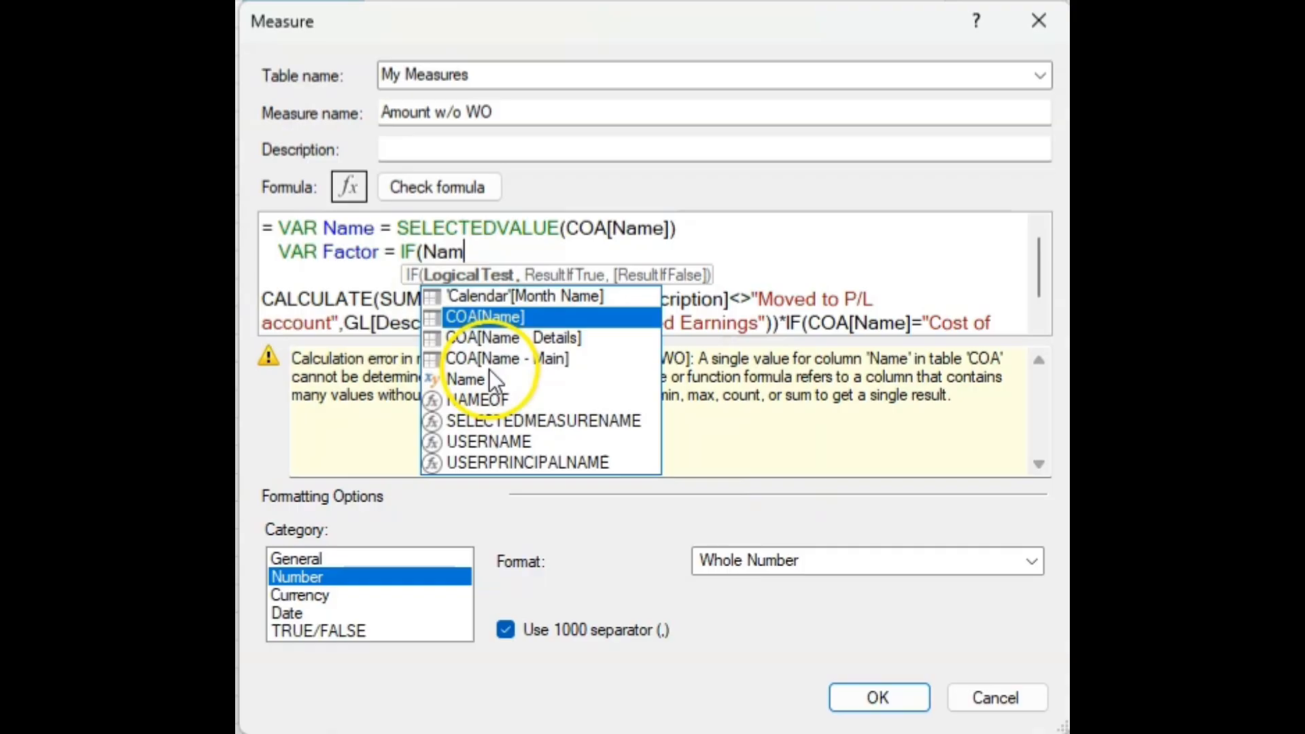
pyautogui.press('Down')
pyautogui.press('Down')
pyautogui.press('Down')
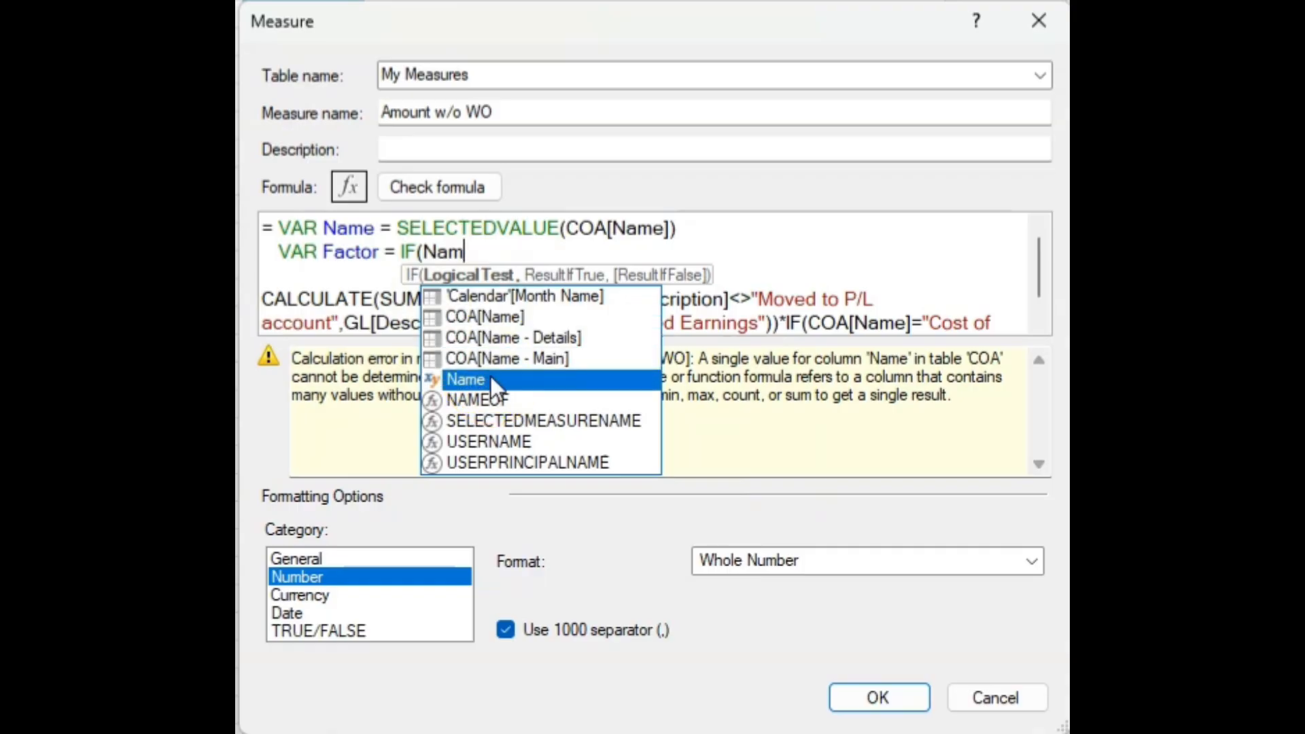
pyautogui.press('Tab')
pyautogui.write('=')
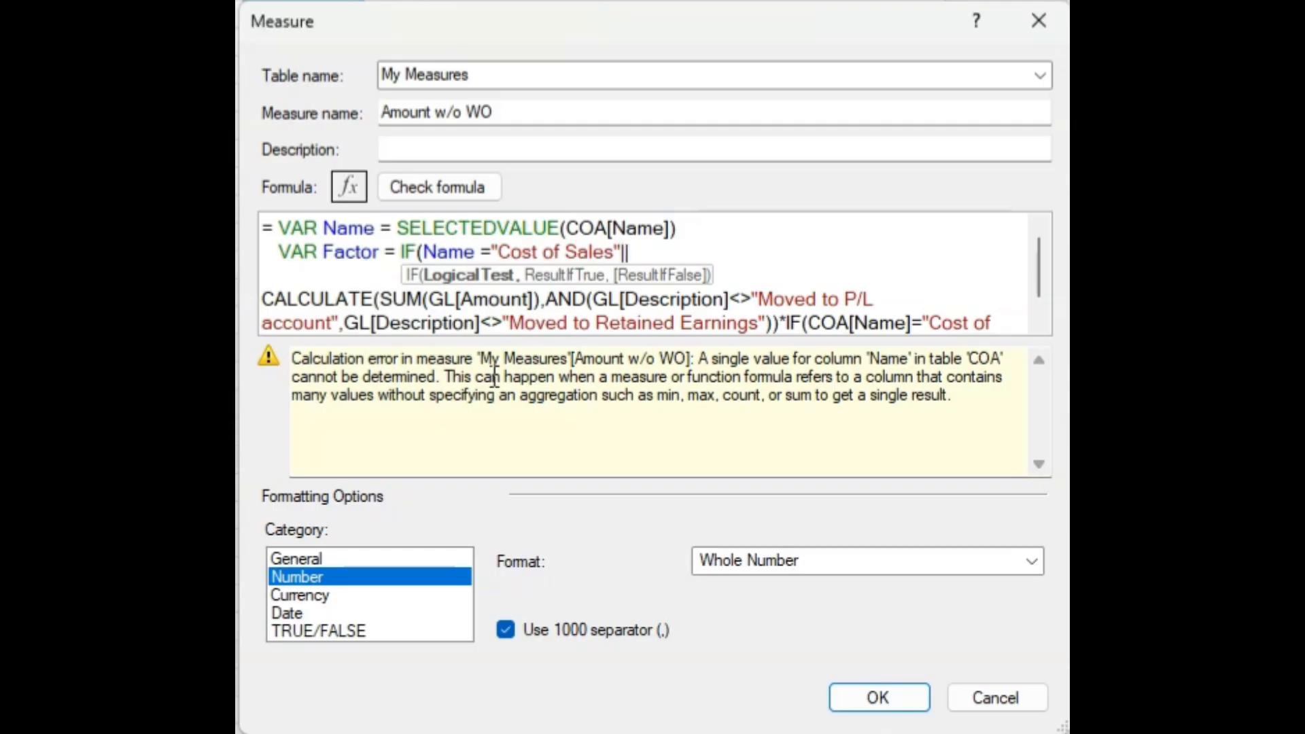
# Add Name = "Expenses" as the alternative condition and complete the IF function with results -1 and 1
pyautogui.write('ame')
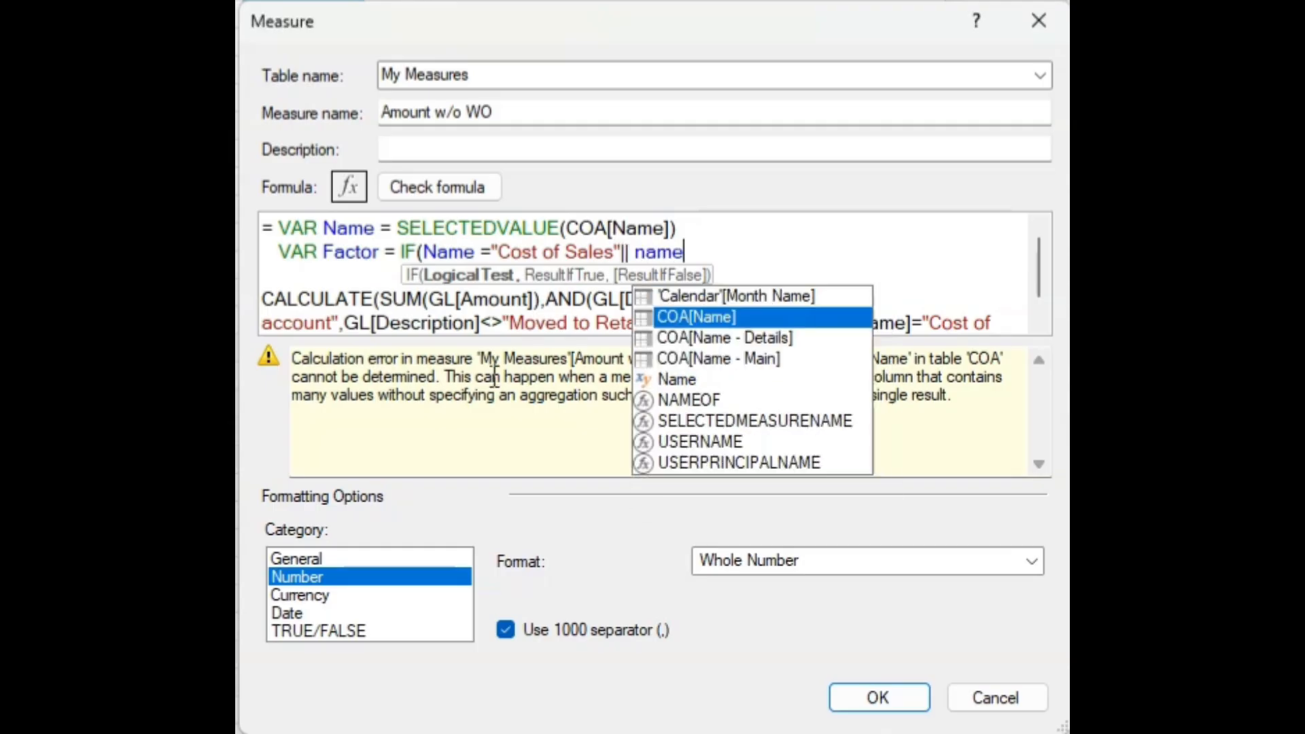
pyautogui.press('Down')
pyautogui.press('Down')
pyautogui.press('Down')
pyautogui.press('Tab')
pyautogui.write('=')
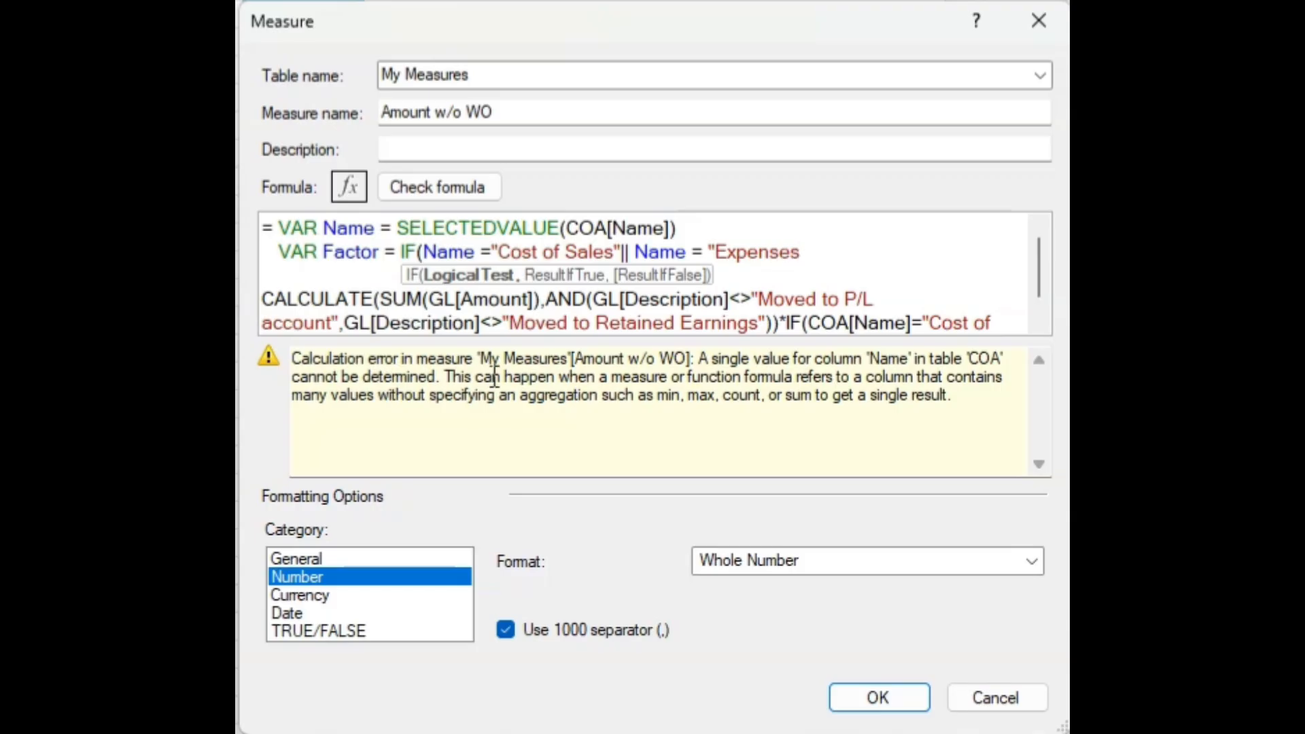
pyautogui.write('"Expenses",')
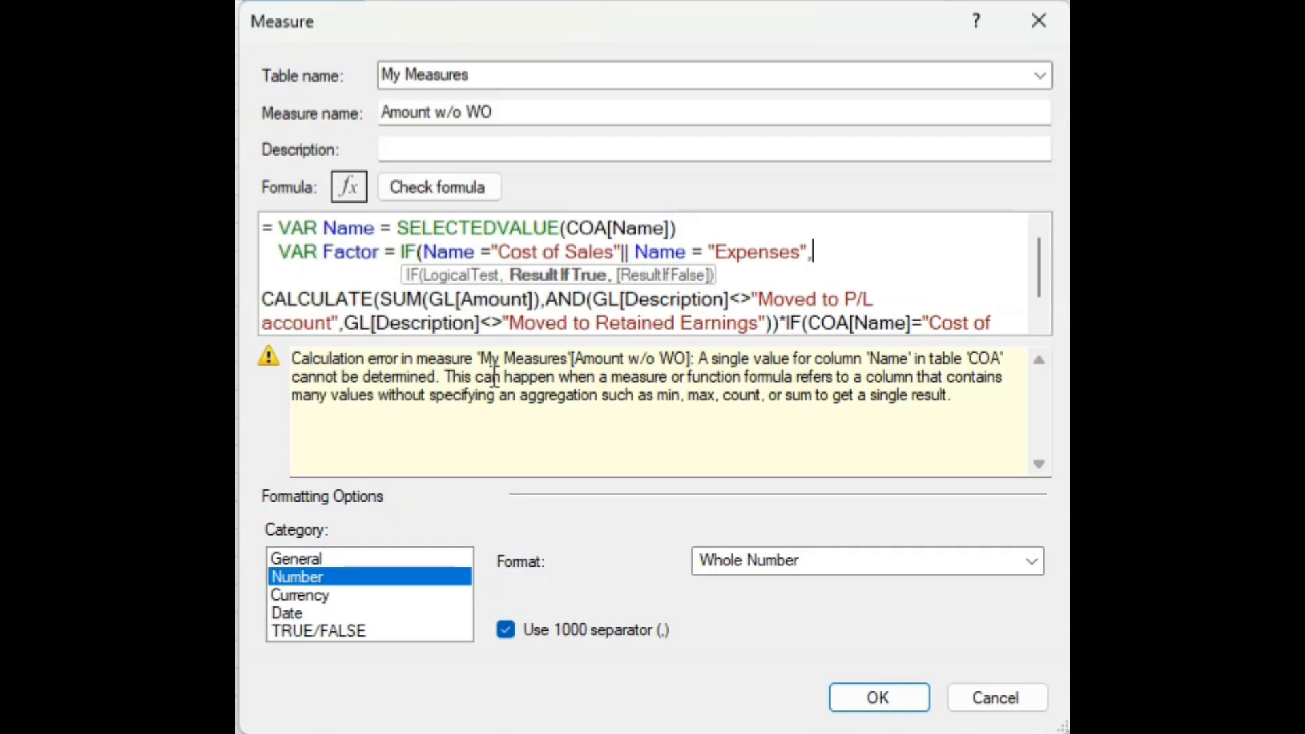
pyautogui.write('-1,1)')
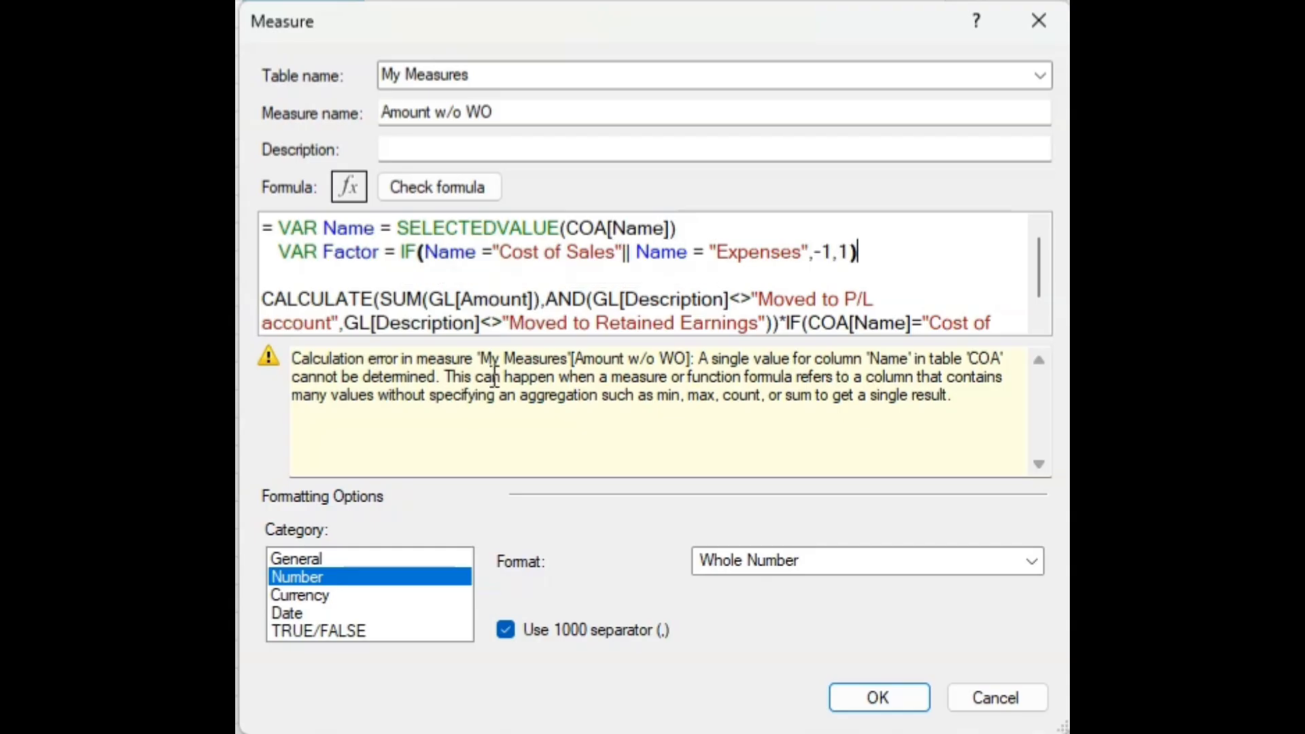
# Add a RETURN line below the Factor variable and multiply the CALCULATE expression by Factor
pyautogui.moveTo(891, 253); pyautogui.dragTo(413, 261)
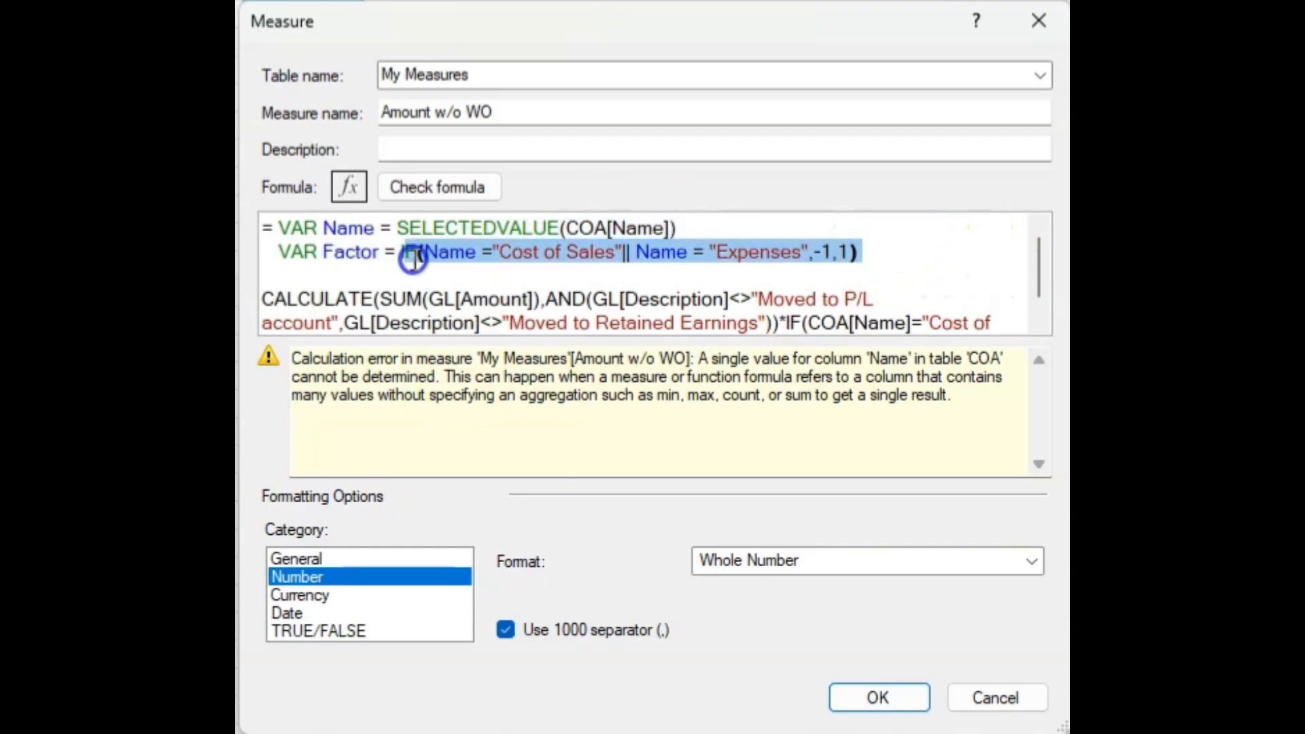
pyautogui.click(333, 277)
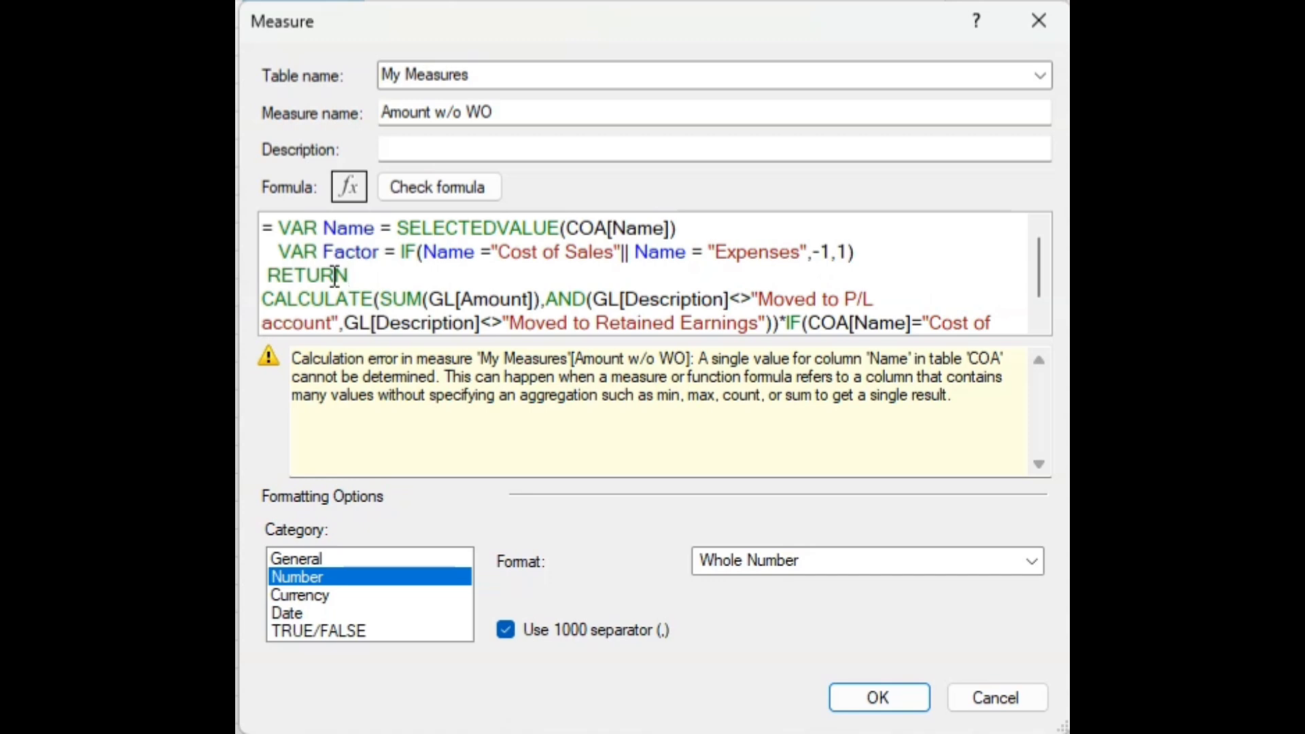
pyautogui.click(264, 298)
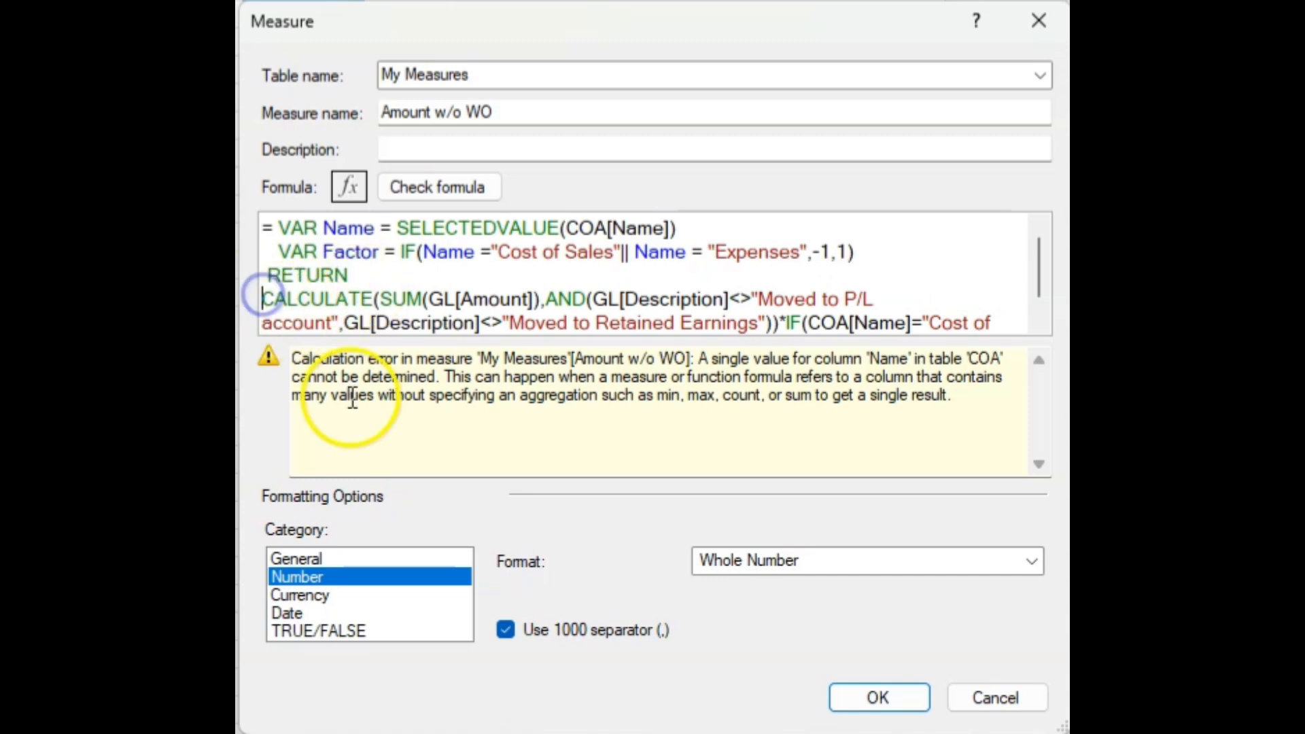
pyautogui.write('fac')
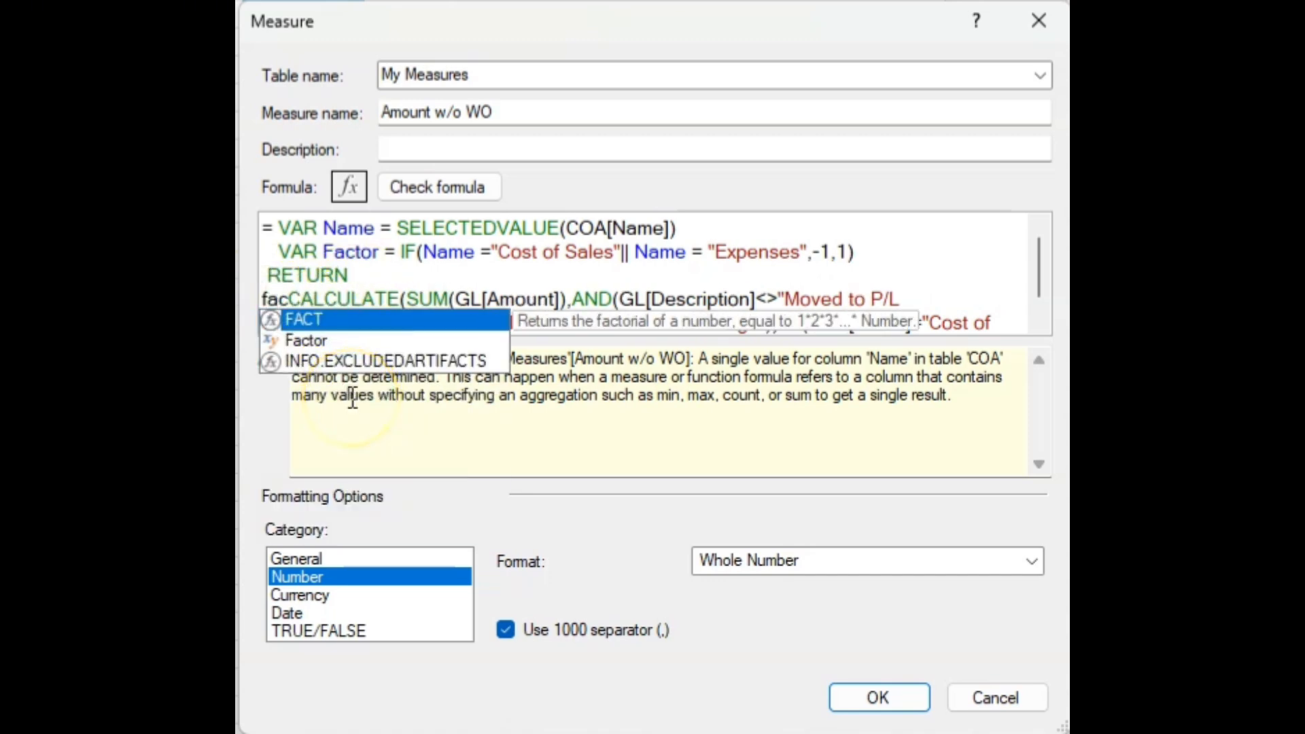
pyautogui.press('Down')
pyautogui.press('Tab')
pyautogui.write('*')
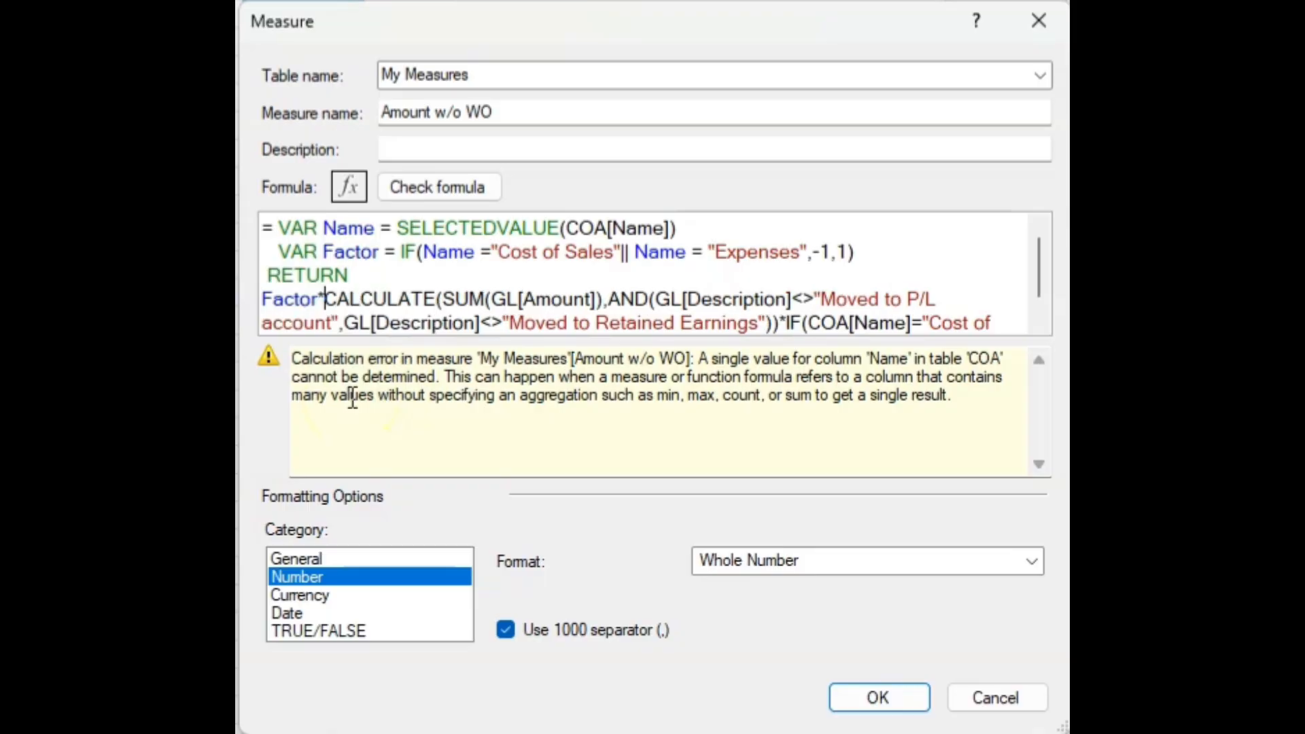
# Delete the old IF multiplication at the end of the CALCULATE expression and check the formula for errors
pyautogui.scroll(-1, 792, 272)
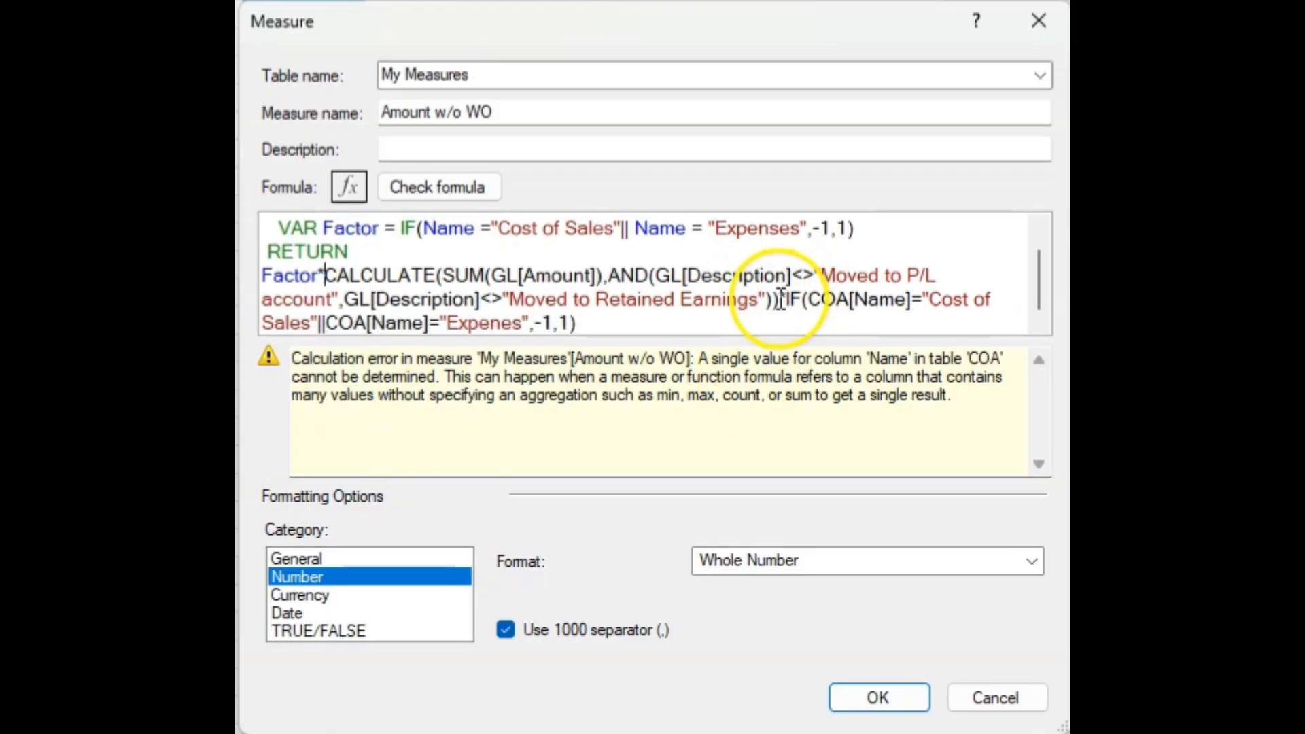
pyautogui.moveTo(781, 299); pyautogui.dragTo(782, 326)
pyautogui.press('BackSpace')
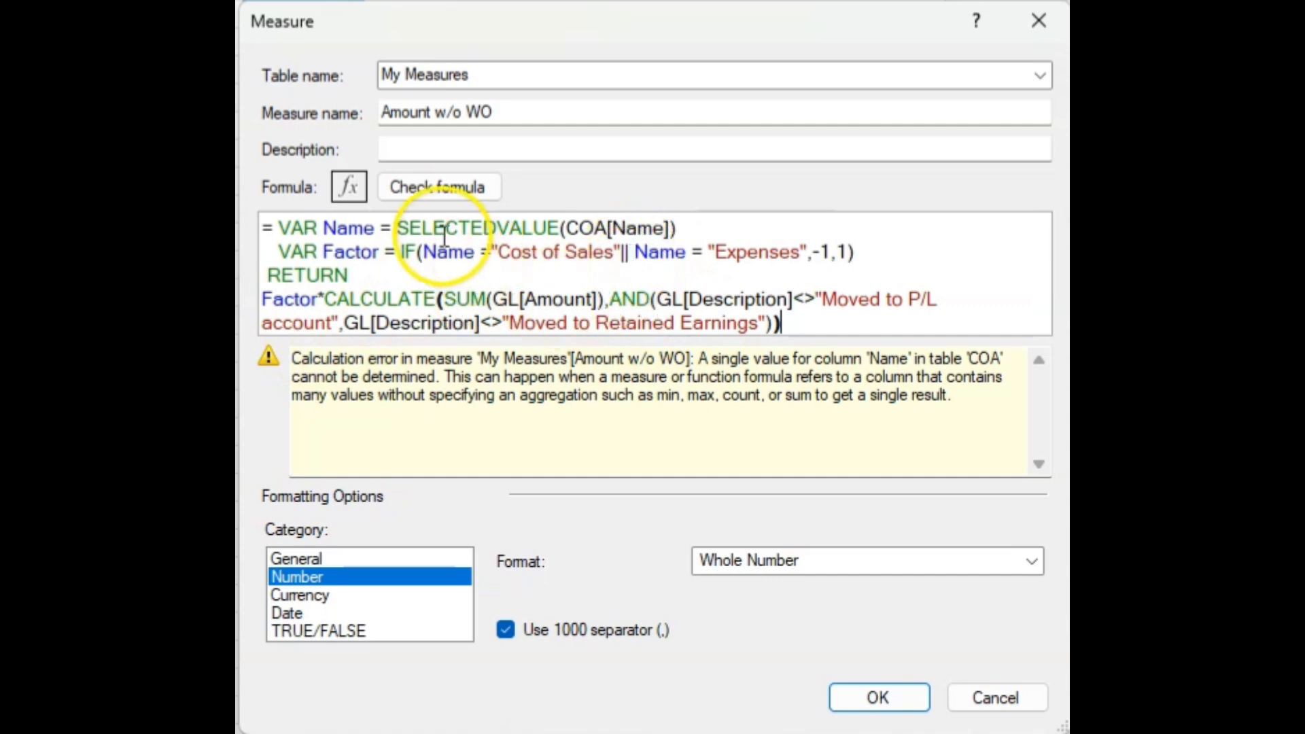
pyautogui.click(414, 185)
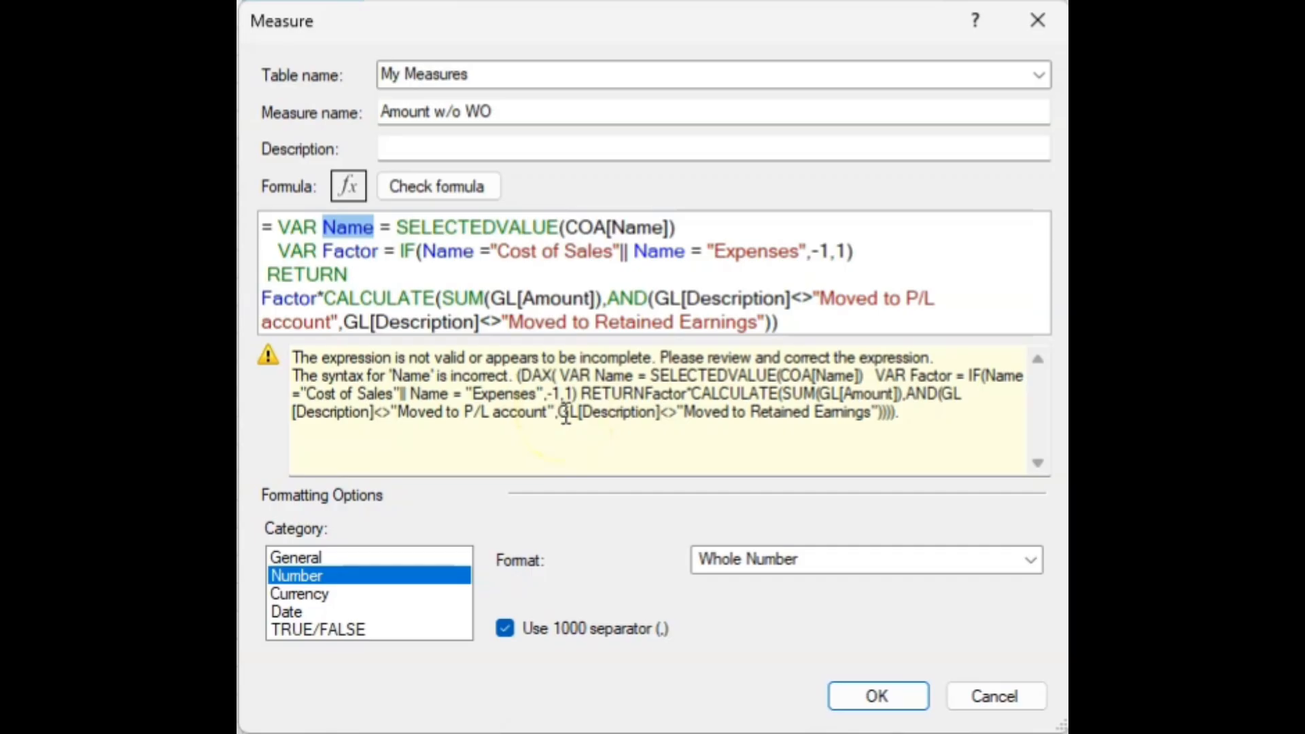
# Rename the variable that holds SELECTEDVALUE(COA[Name]) to Class in its declaration
pyautogui.click(375, 228)
pyautogui.press('BackSpace')
pyautogui.press('BackSpace')
pyautogui.press('BackSpace')
pyautogui.press('BackSpace')
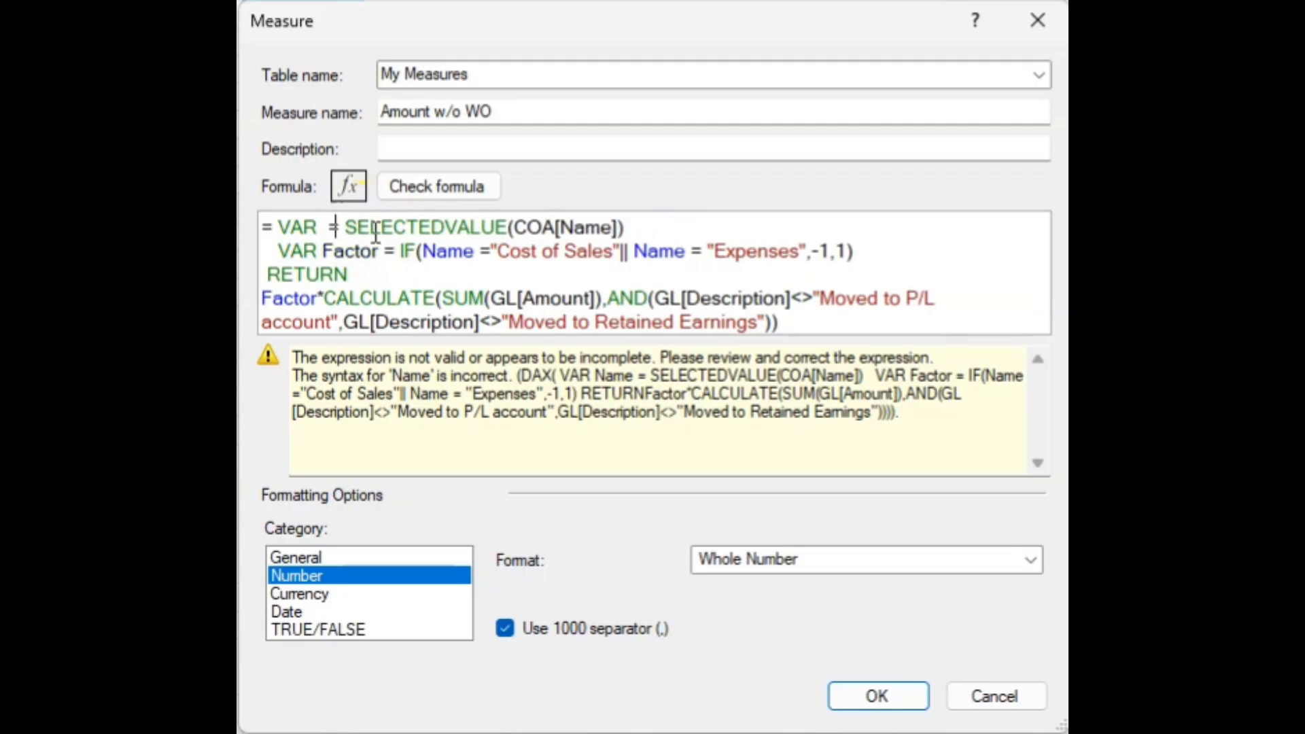
pyautogui.write('Class')
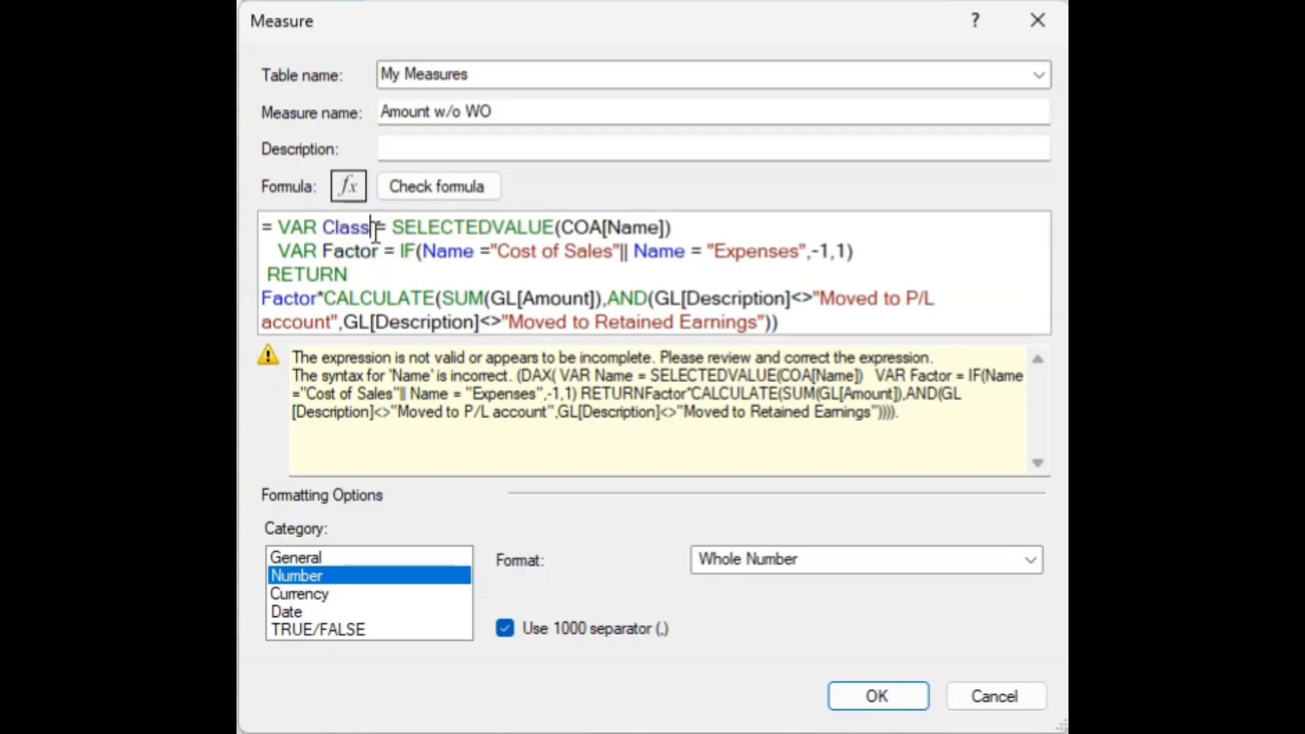
# Replace the variable reference in the "Cost of Sales" comparison with Class
pyautogui.doubleClick(449, 252)
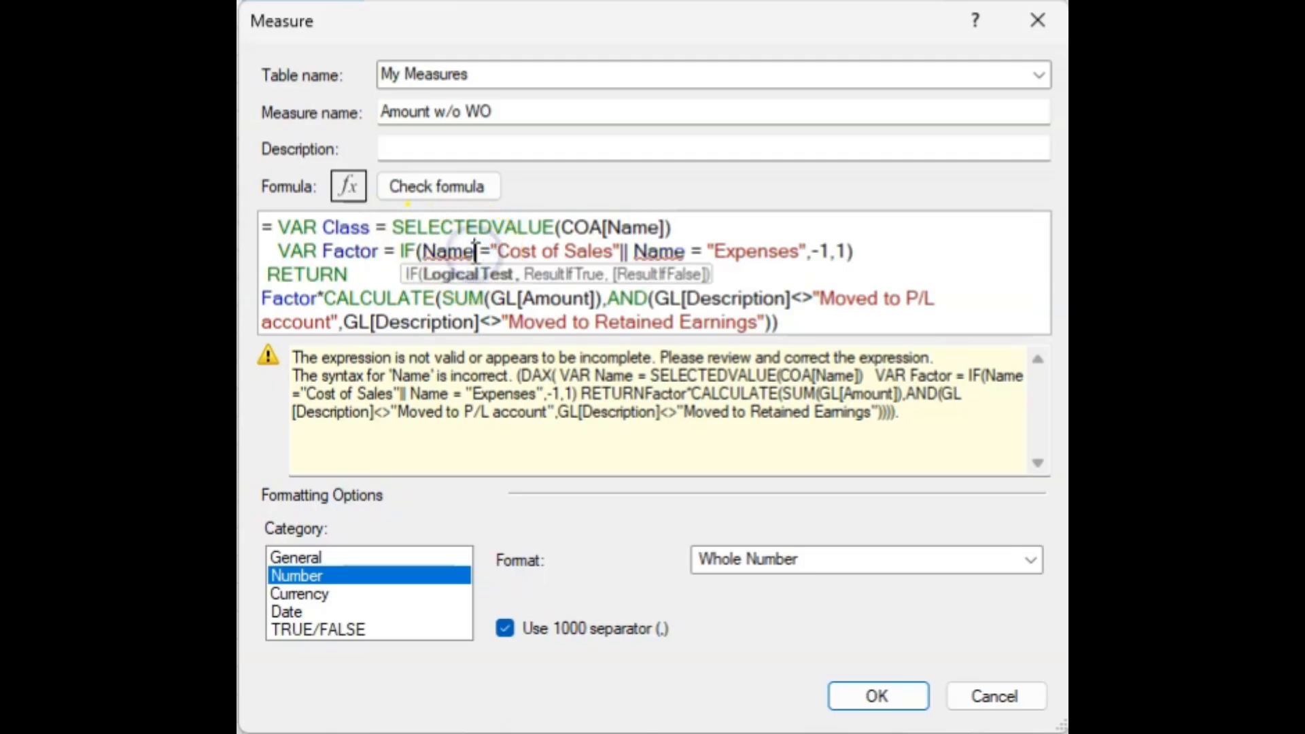
pyautogui.write('N')
pyautogui.press('BackSpace')
pyautogui.press('BackSpace')
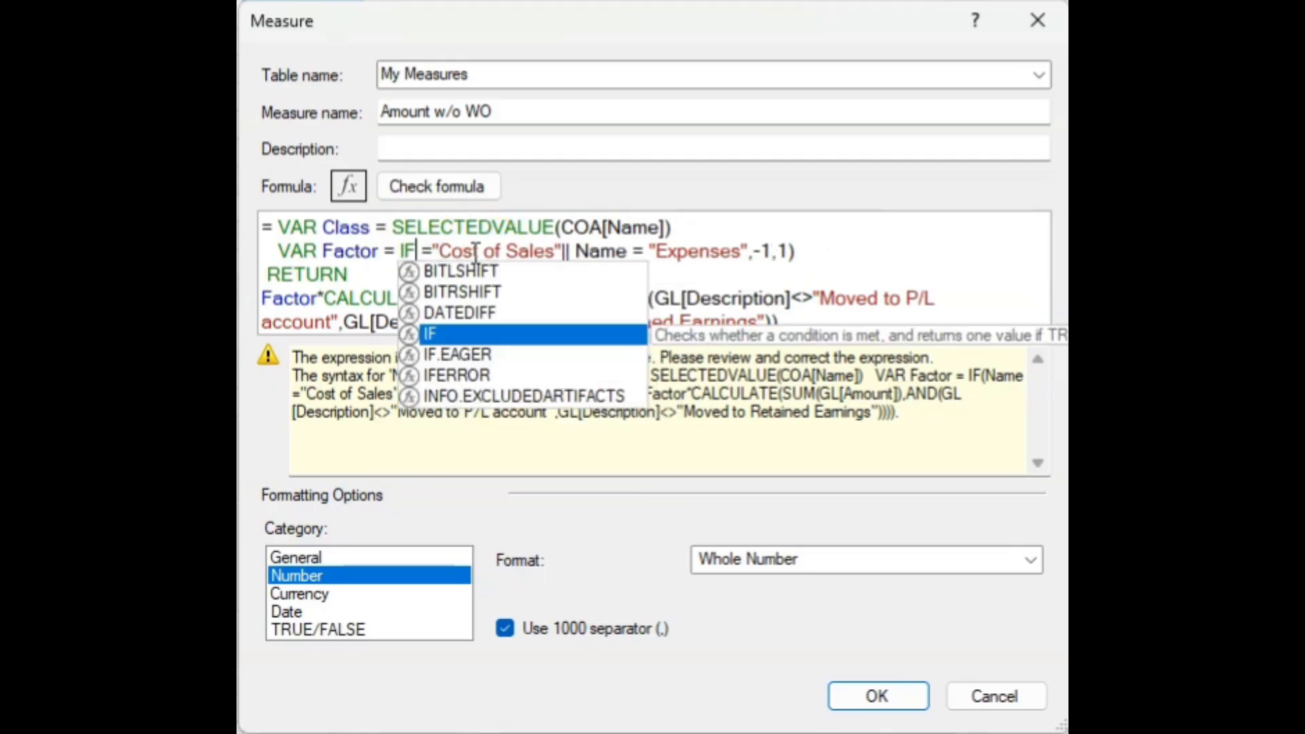
pyautogui.write('(Class')
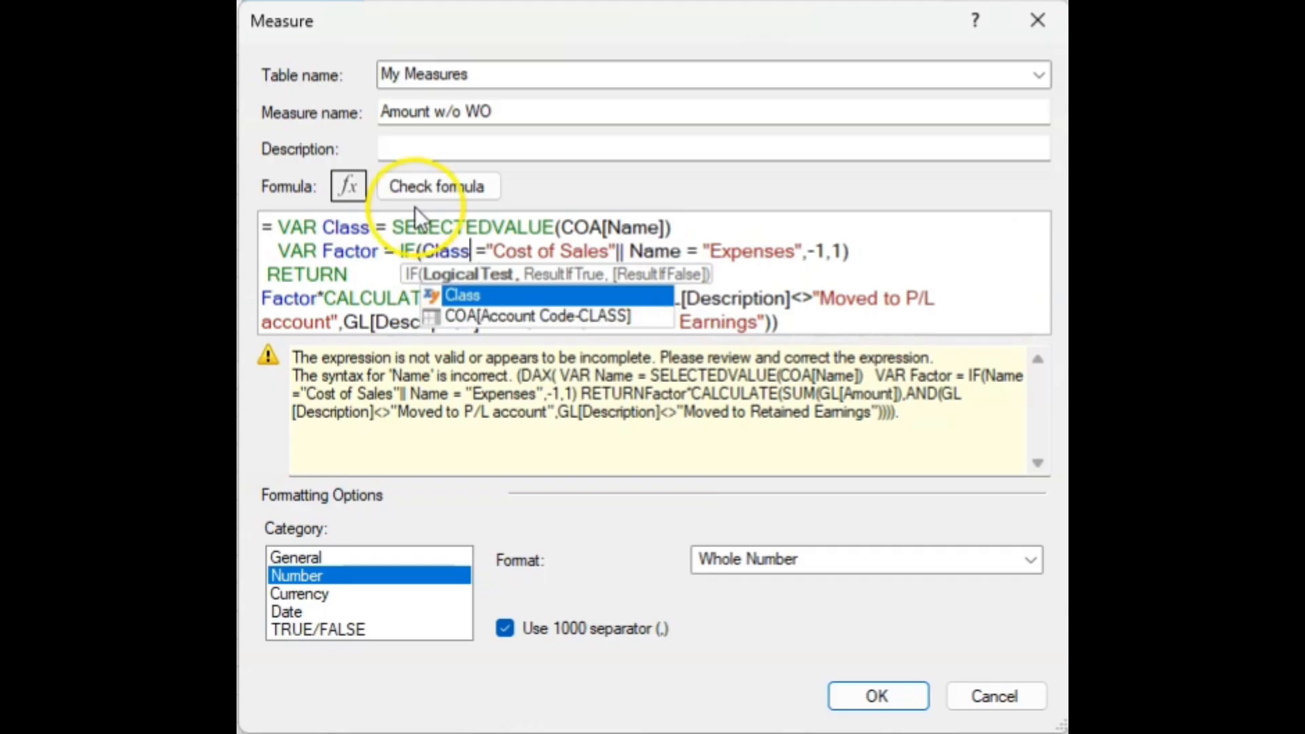
# Replace the variable reference in the "Expenses" comparison with Class
pyautogui.click(682, 250)
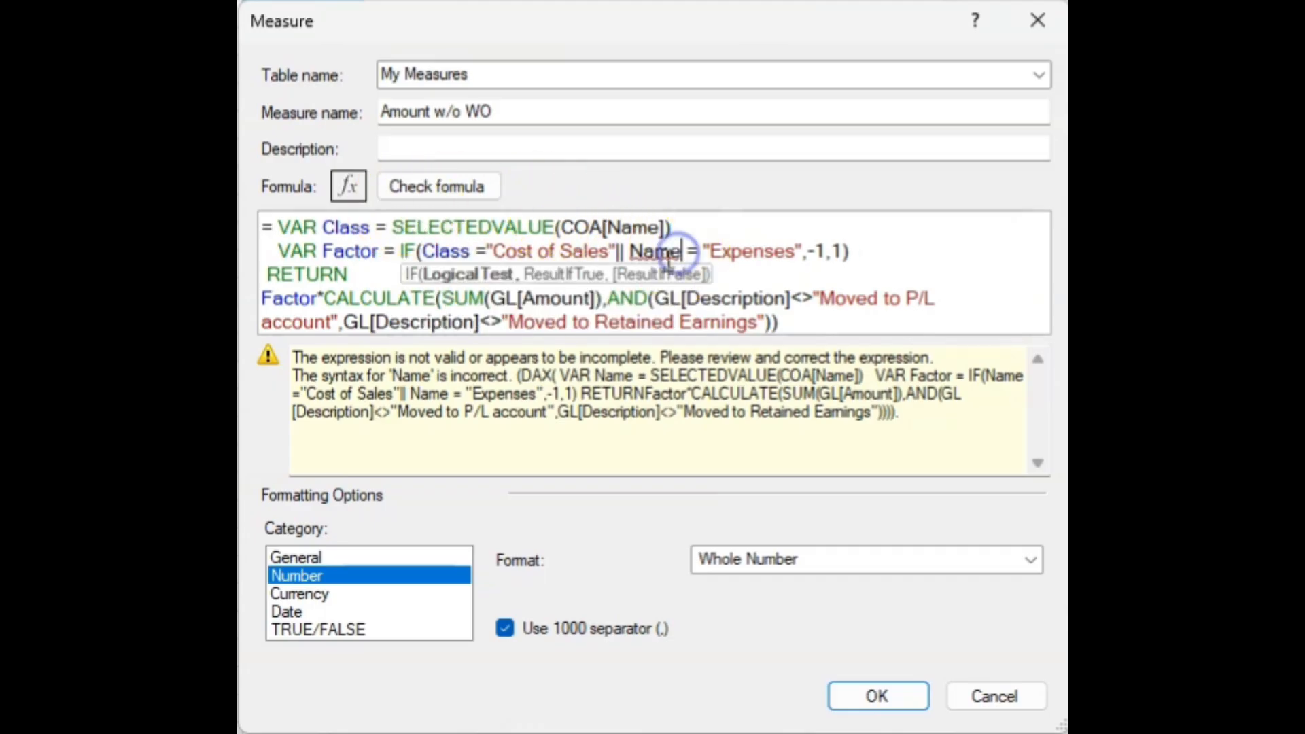
pyautogui.press('BackSpace')
pyautogui.press('BackSpace')
pyautogui.press('BackSpace')
pyautogui.press('BackSpace')
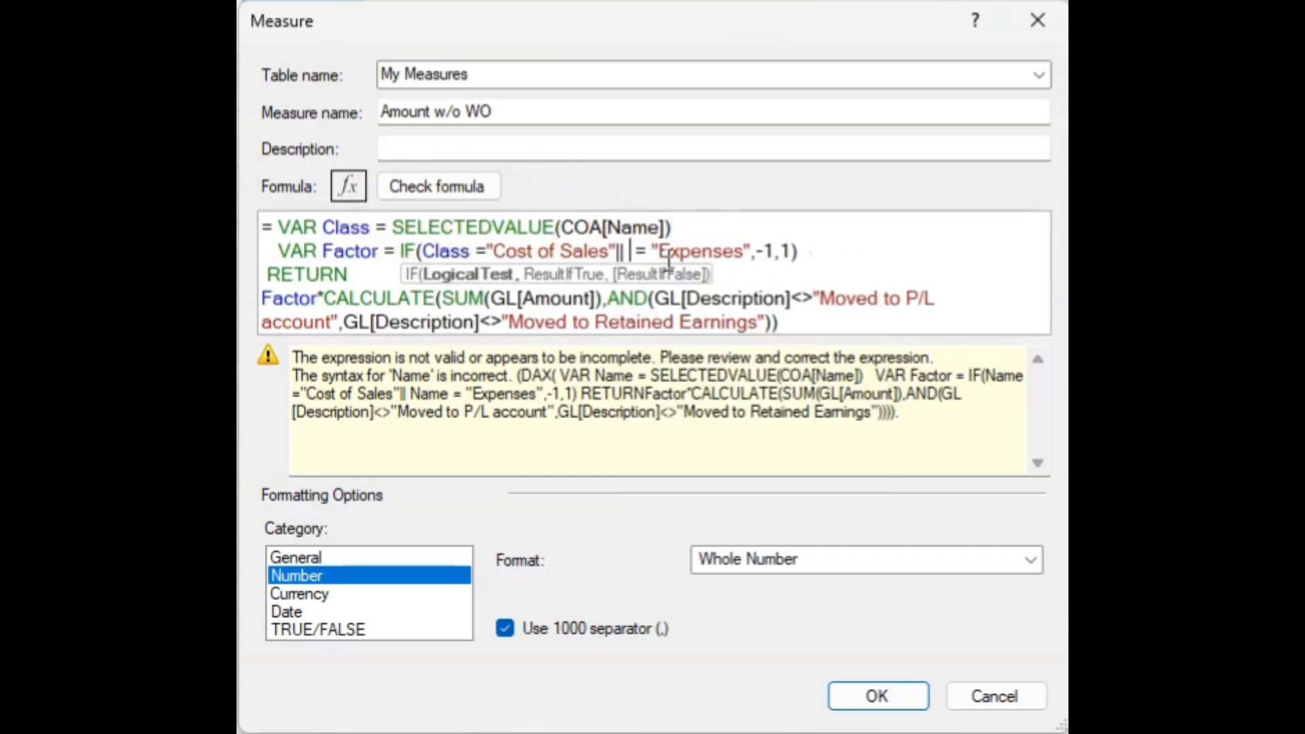
pyautogui.write('Class')
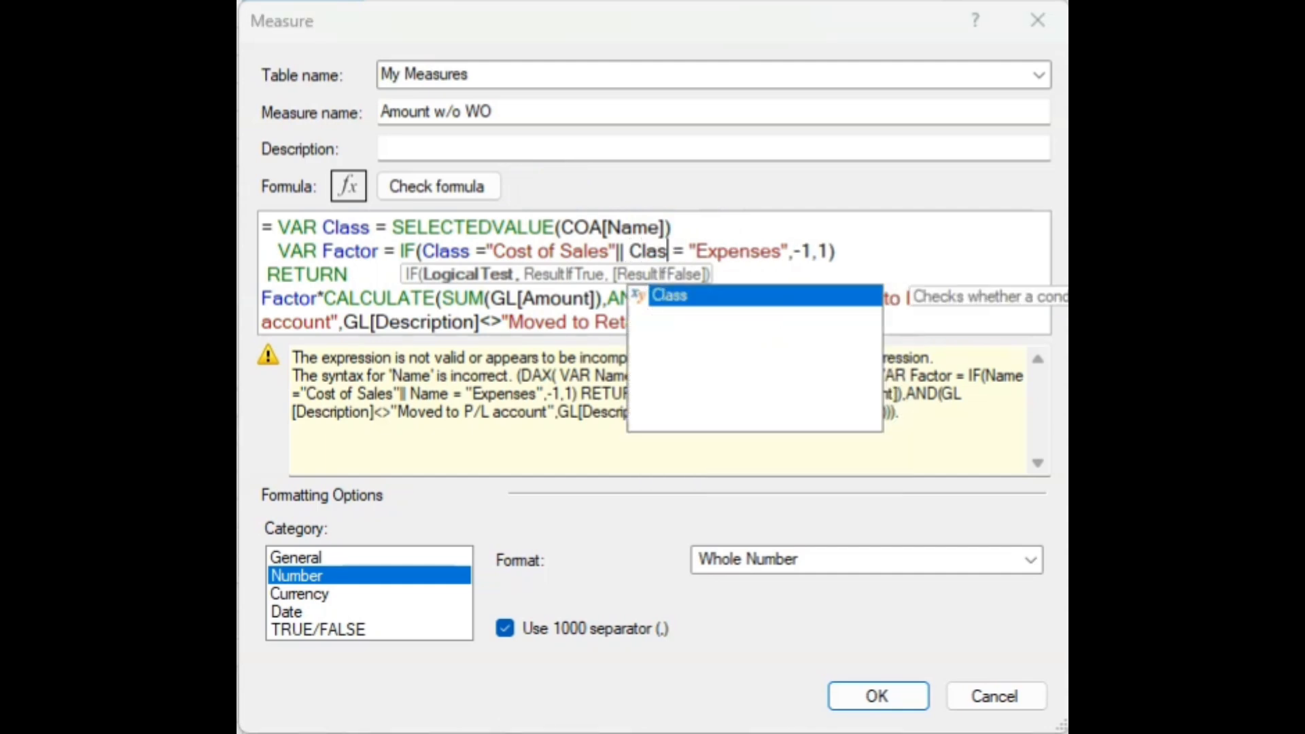
pyautogui.click(940, 322)
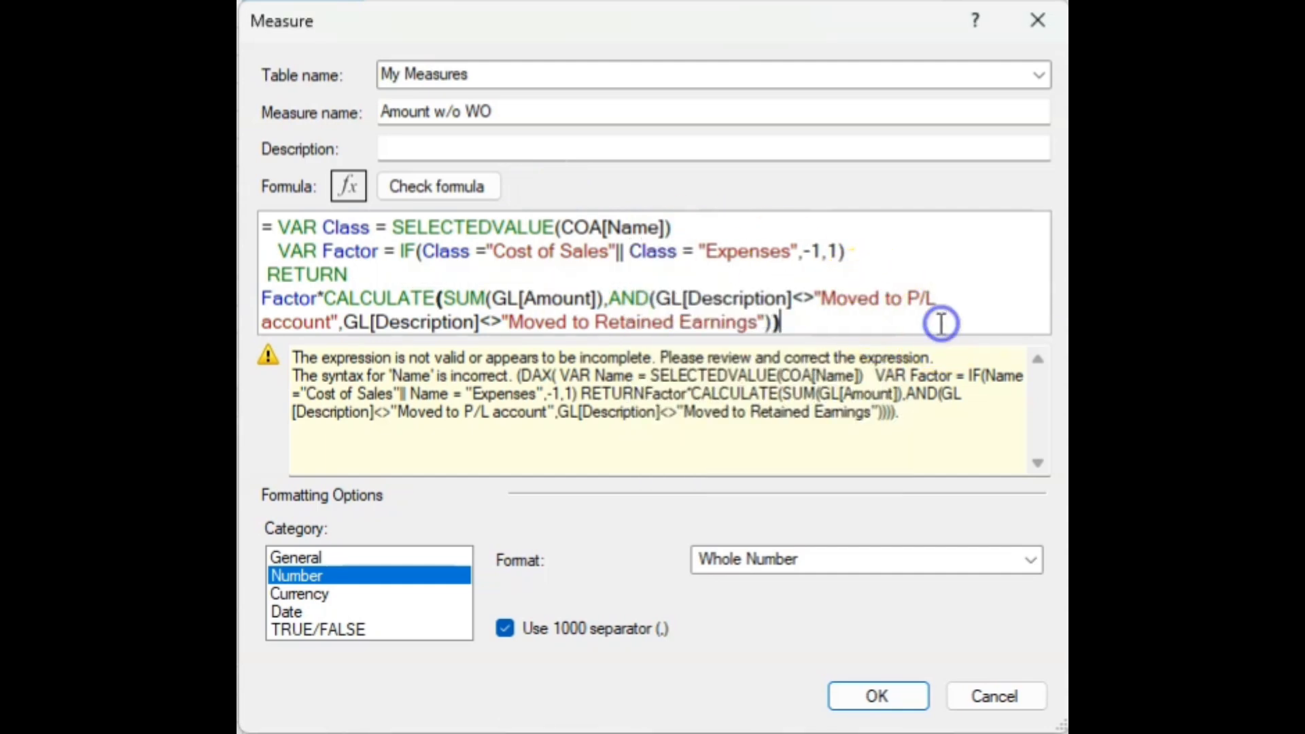
# Check the revised formula, then save the measure and return to the worksheet
pyautogui.click(428, 193)
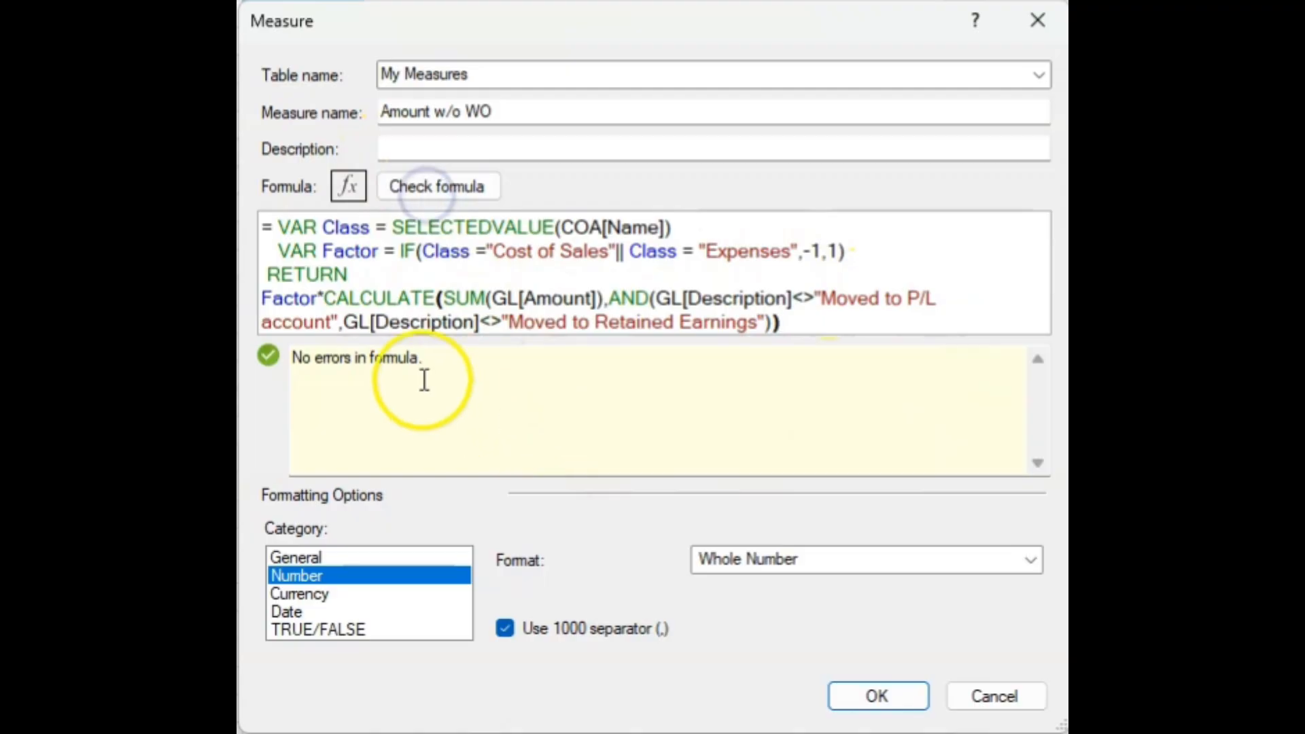
pyautogui.click(885, 695)
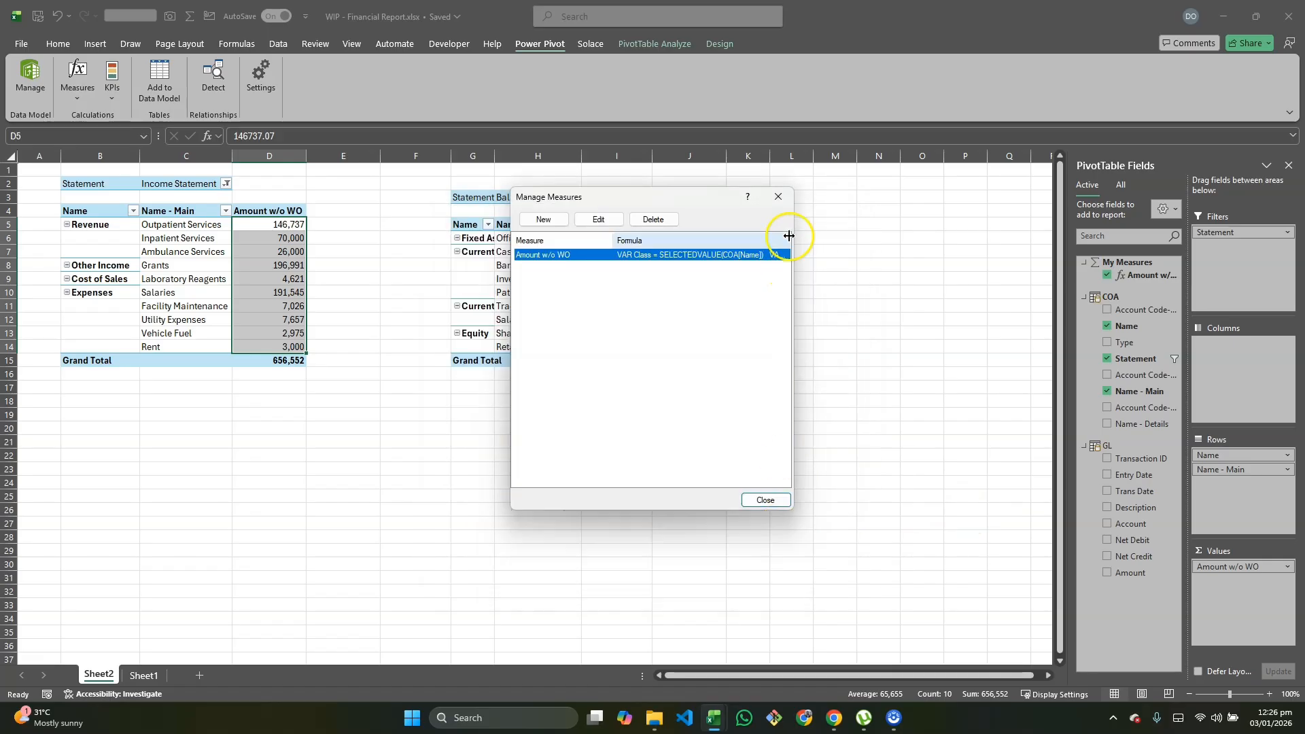
pyautogui.click(779, 202)
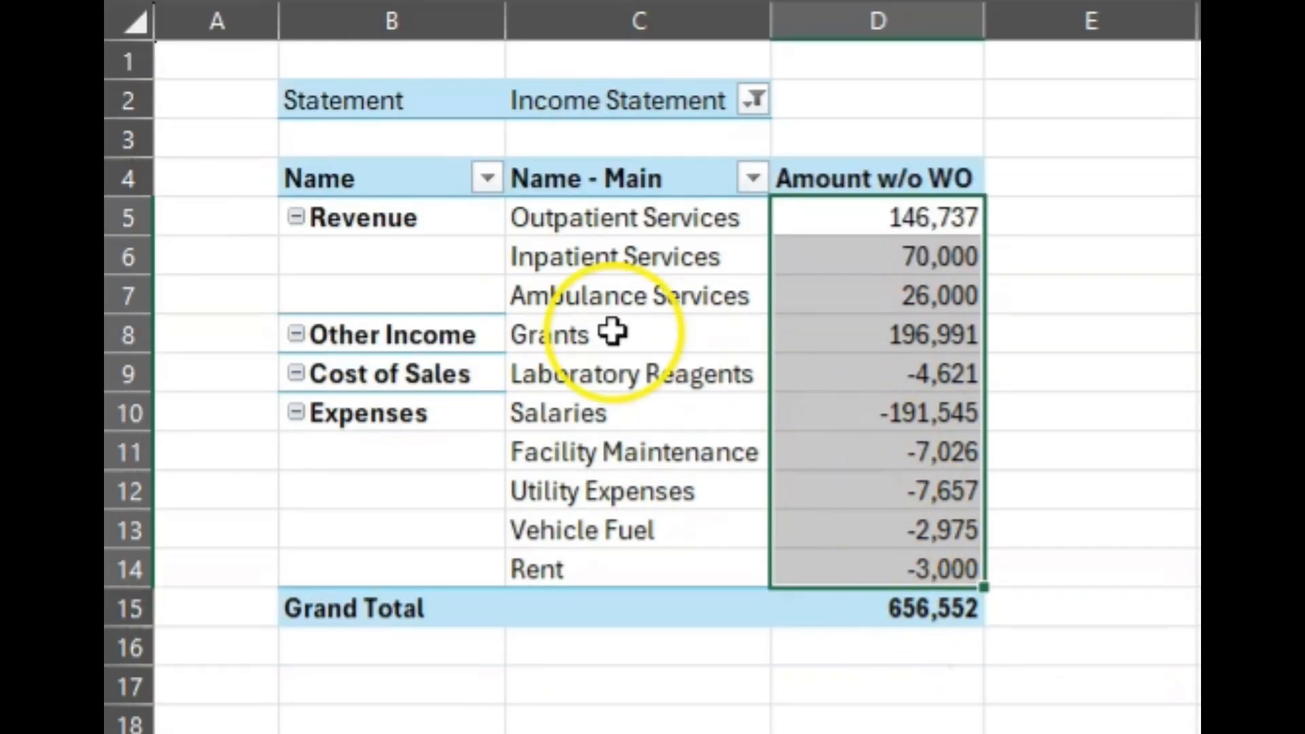
# Compare the revenue, other income, cost of sales and expense amounts with the Grand Total in the income statement PivotTable
pyautogui.moveTo(137, 373); pyautogui.dragTo(117, 583)
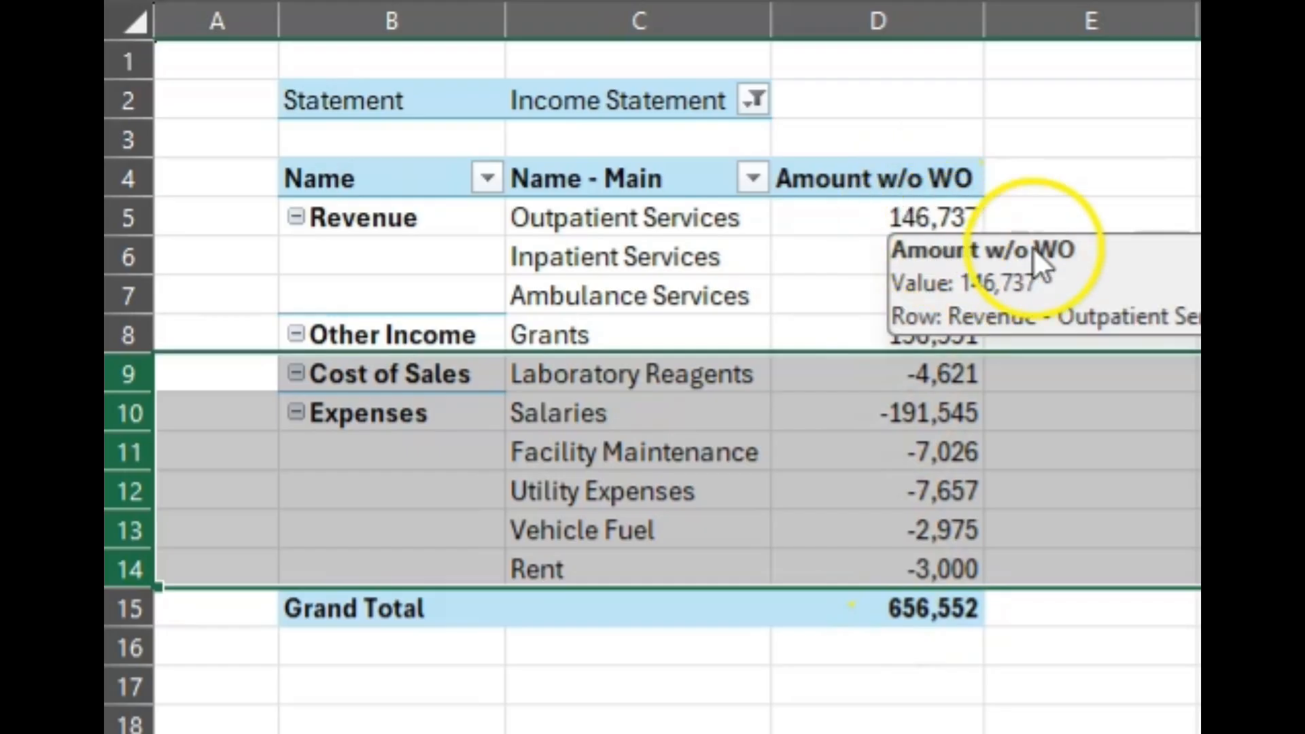
pyautogui.click(1165, 166)
pyautogui.click(870, 620)
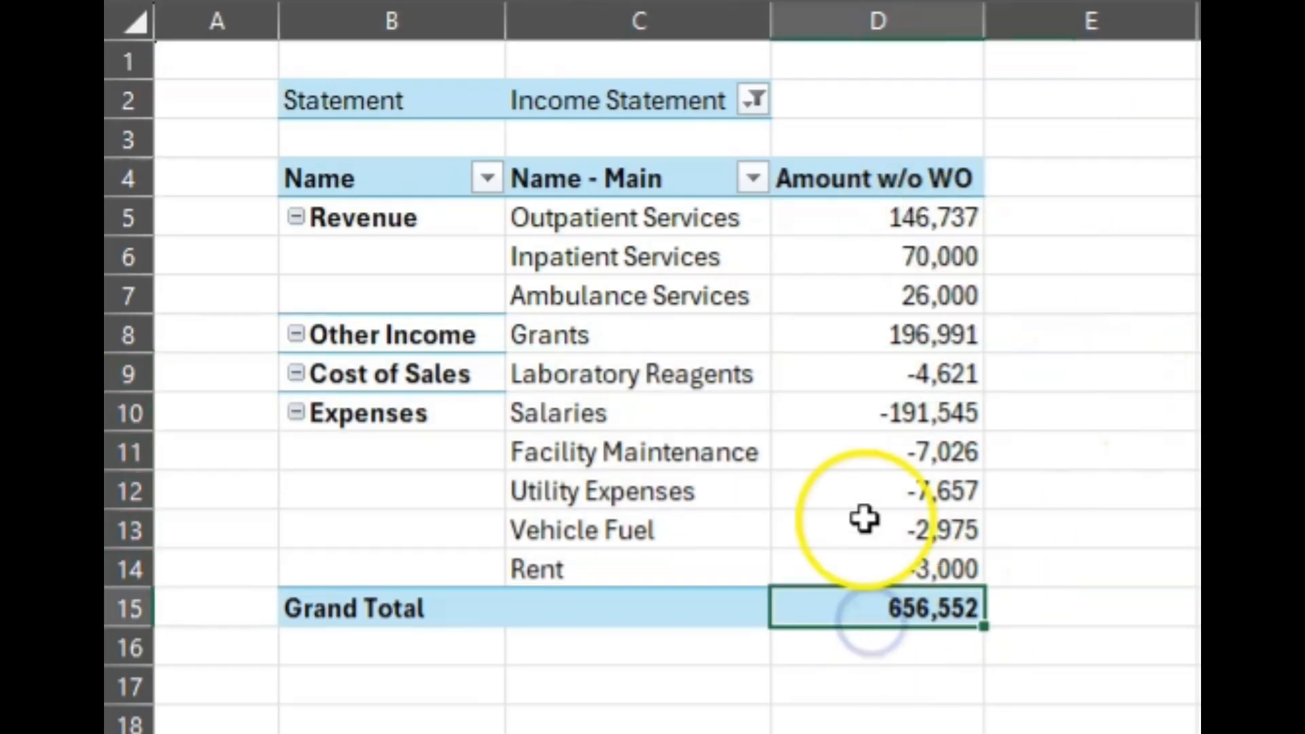
pyautogui.moveTo(356, 216); pyautogui.dragTo(740, 227)
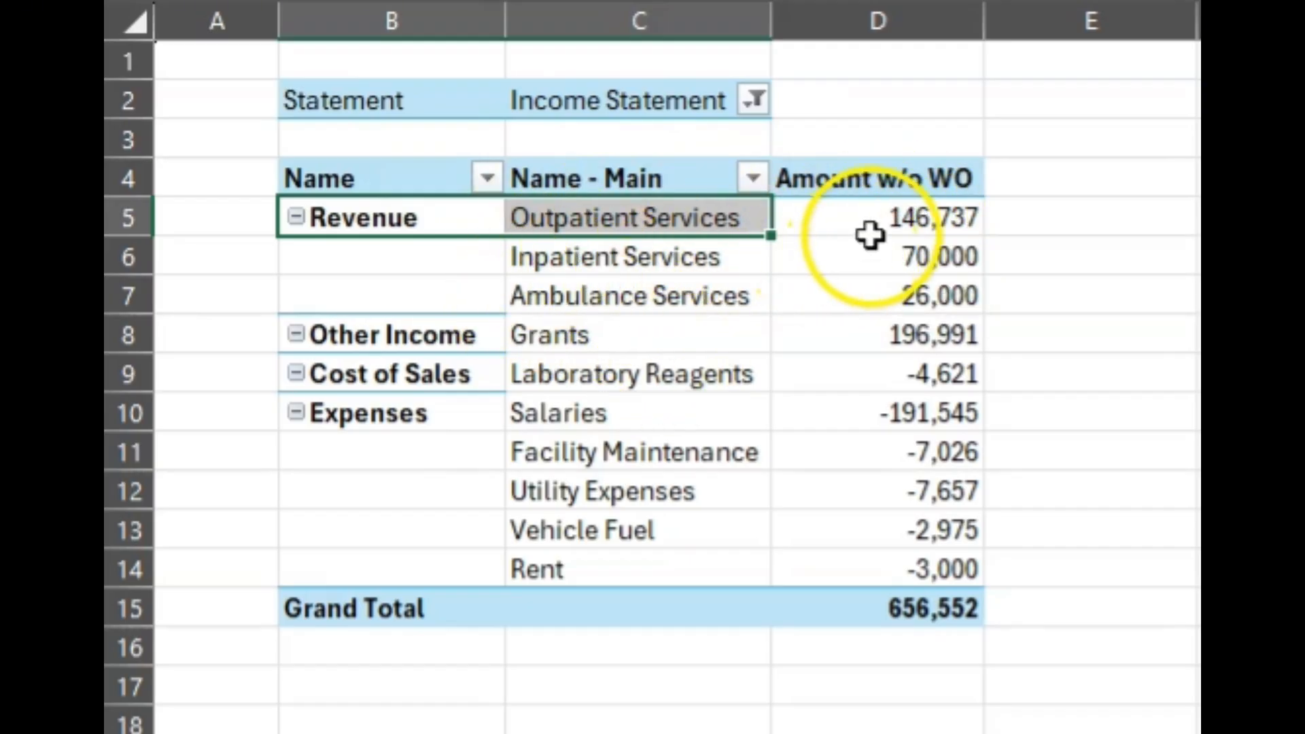
pyautogui.moveTo(882, 223)
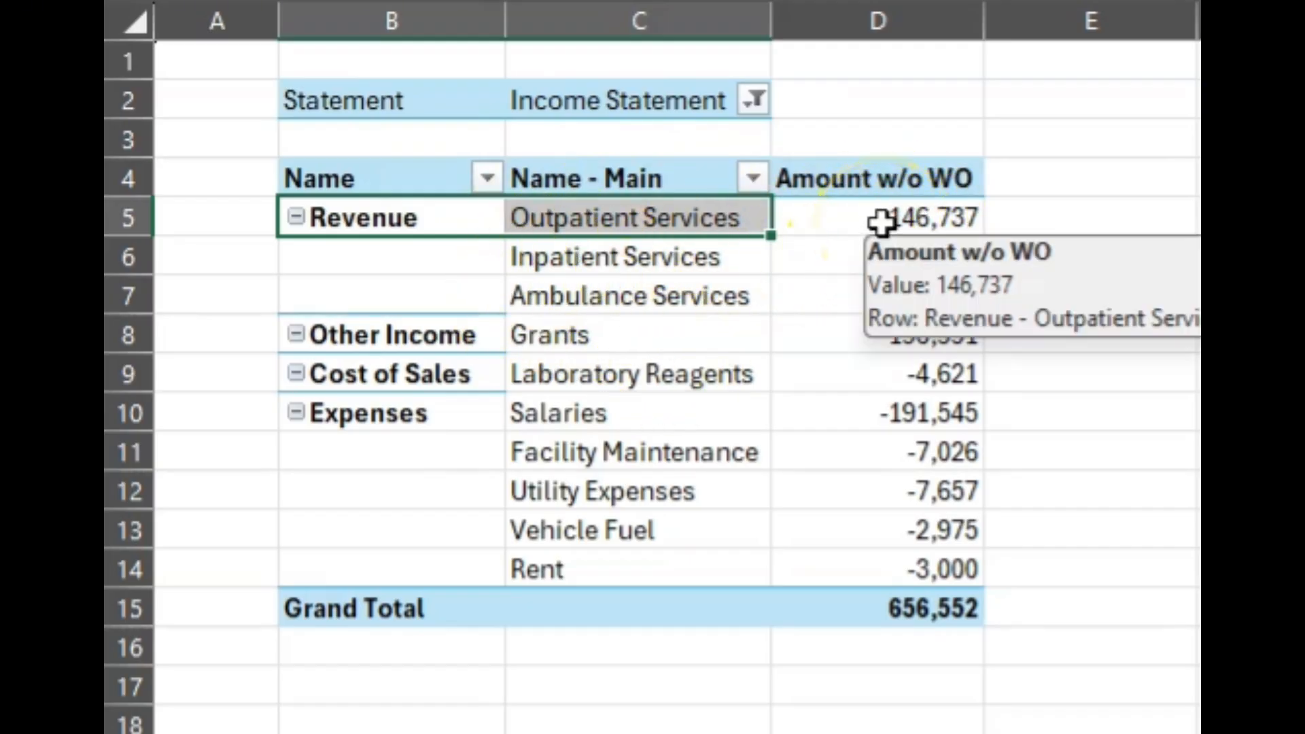
pyautogui.moveTo(385, 273); pyautogui.dragTo(815, 266)
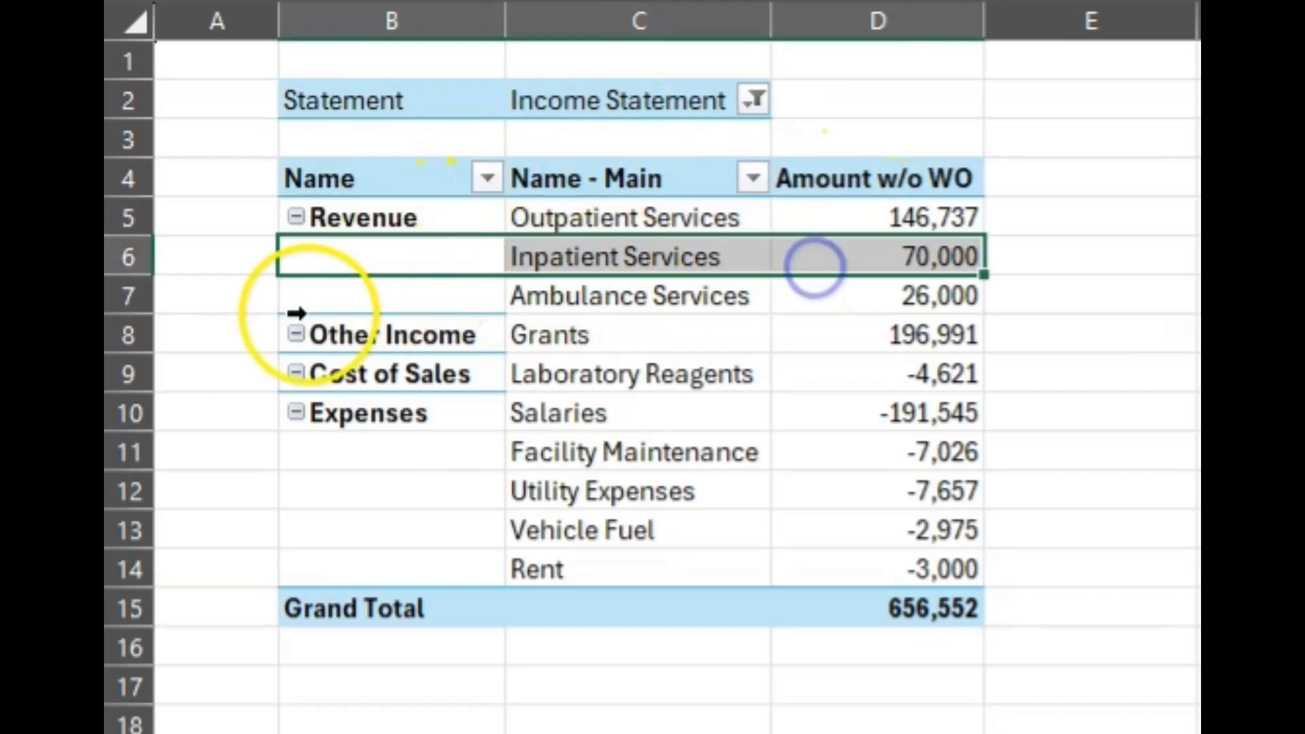
pyautogui.moveTo(365, 326); pyautogui.dragTo(884, 332)
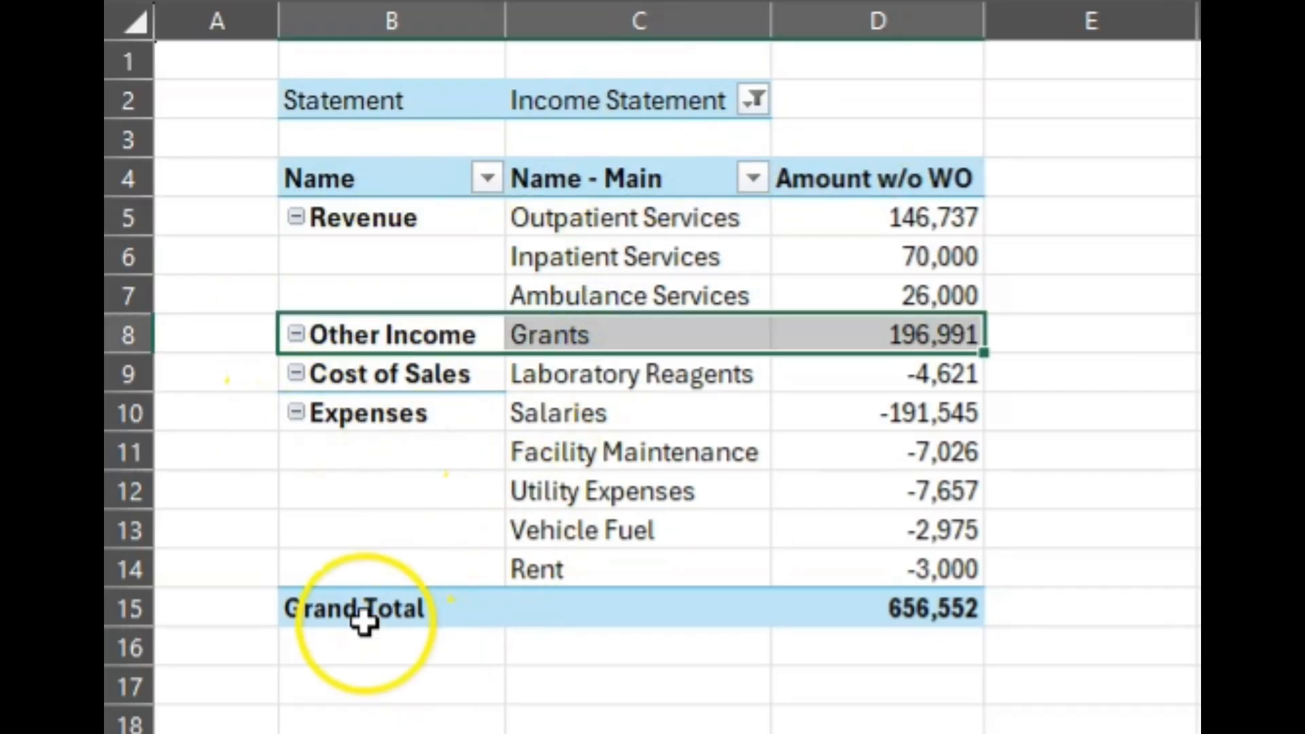
pyautogui.moveTo(900, 231); pyautogui.dragTo(873, 568)
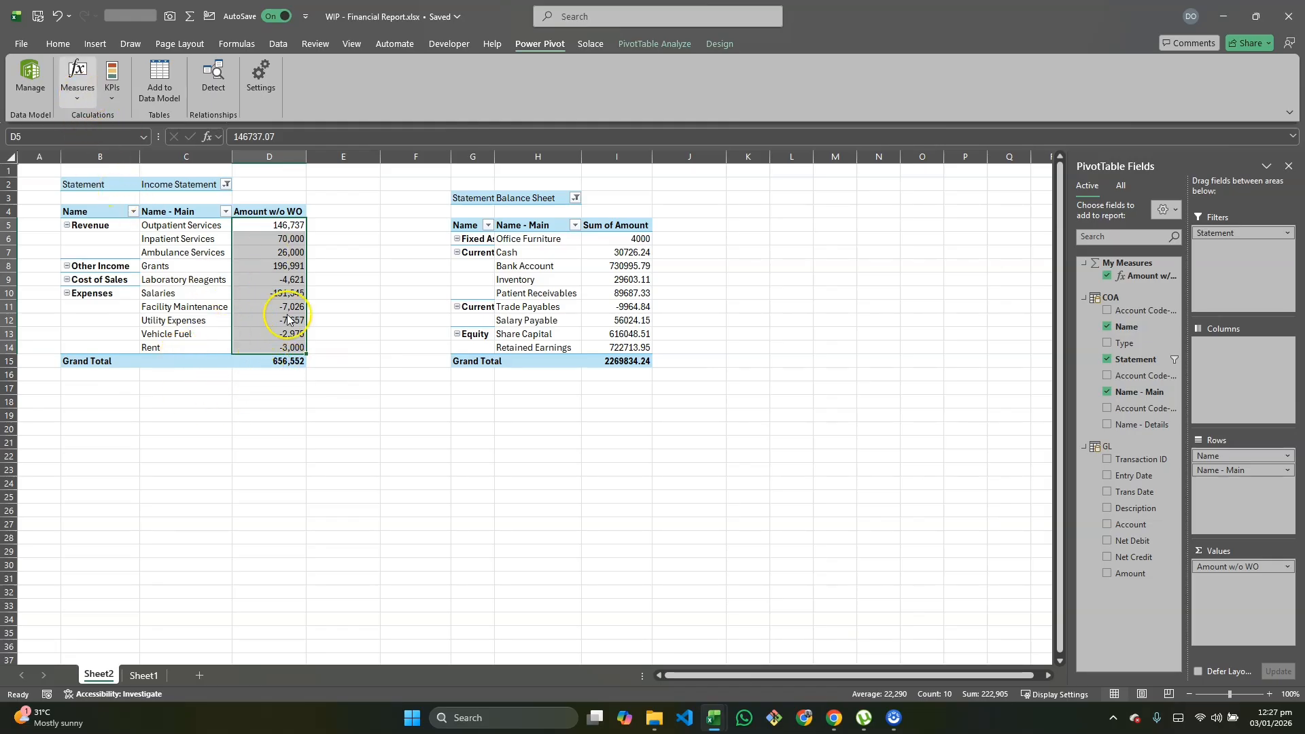
# Open the Amount w/o WO measure for editing
pyautogui.click(77, 92)
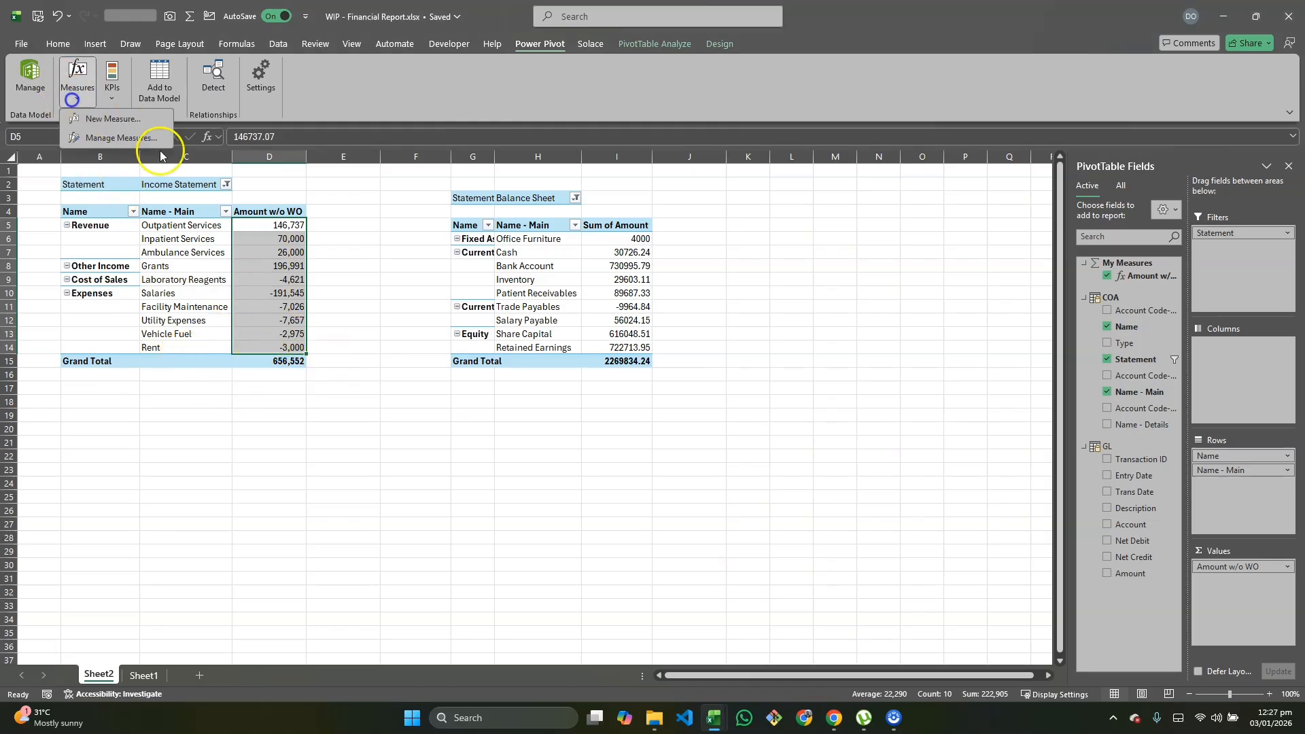
pyautogui.click(112, 135)
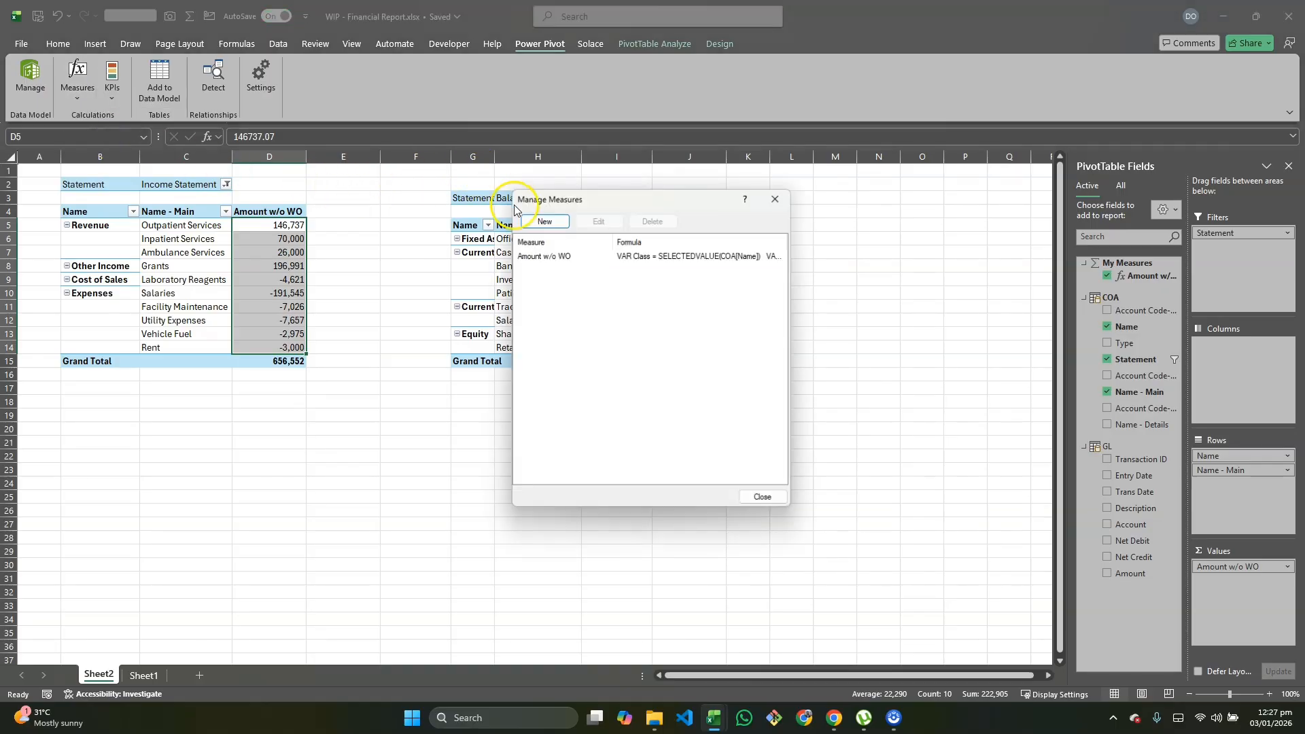
pyautogui.click(578, 257)
pyautogui.click(582, 221)
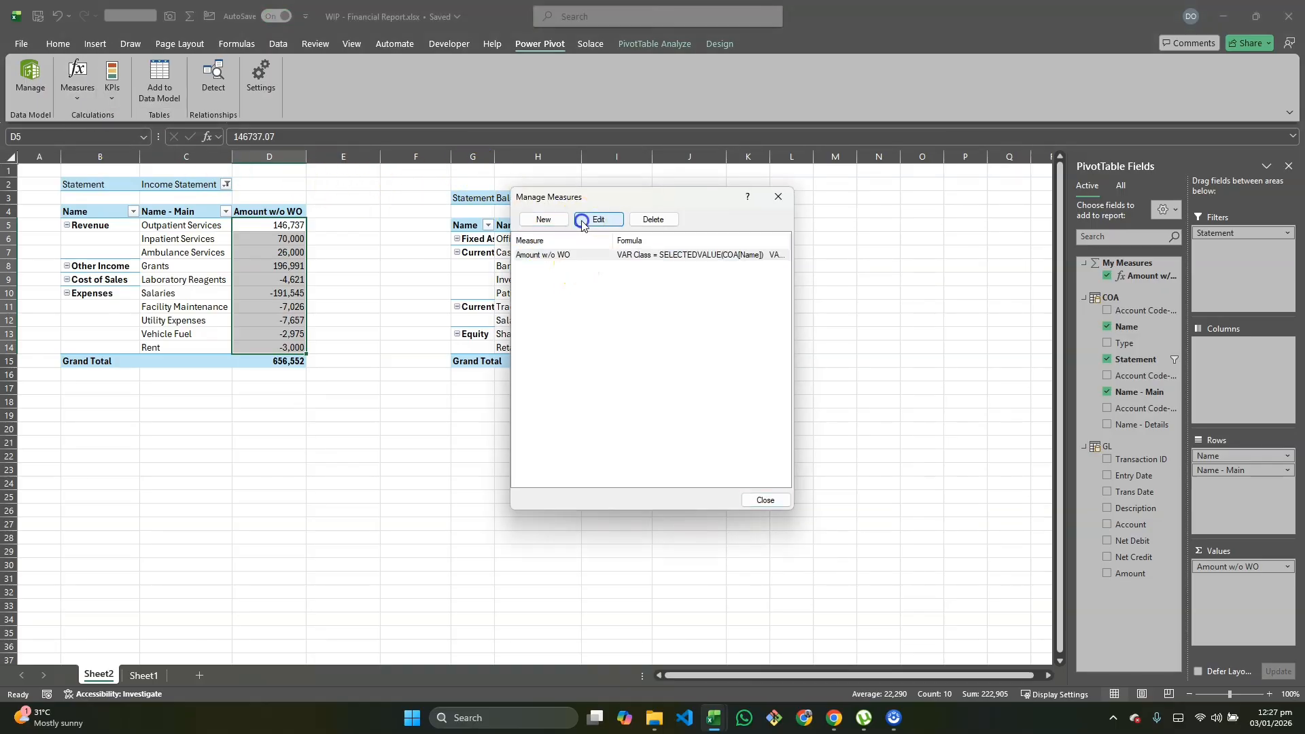
# Strip SELECTEDVALUE(COA[Name]) from the Class variable declaration, keeping a copy of the COA[Name] reference
pyautogui.click(568, 316)
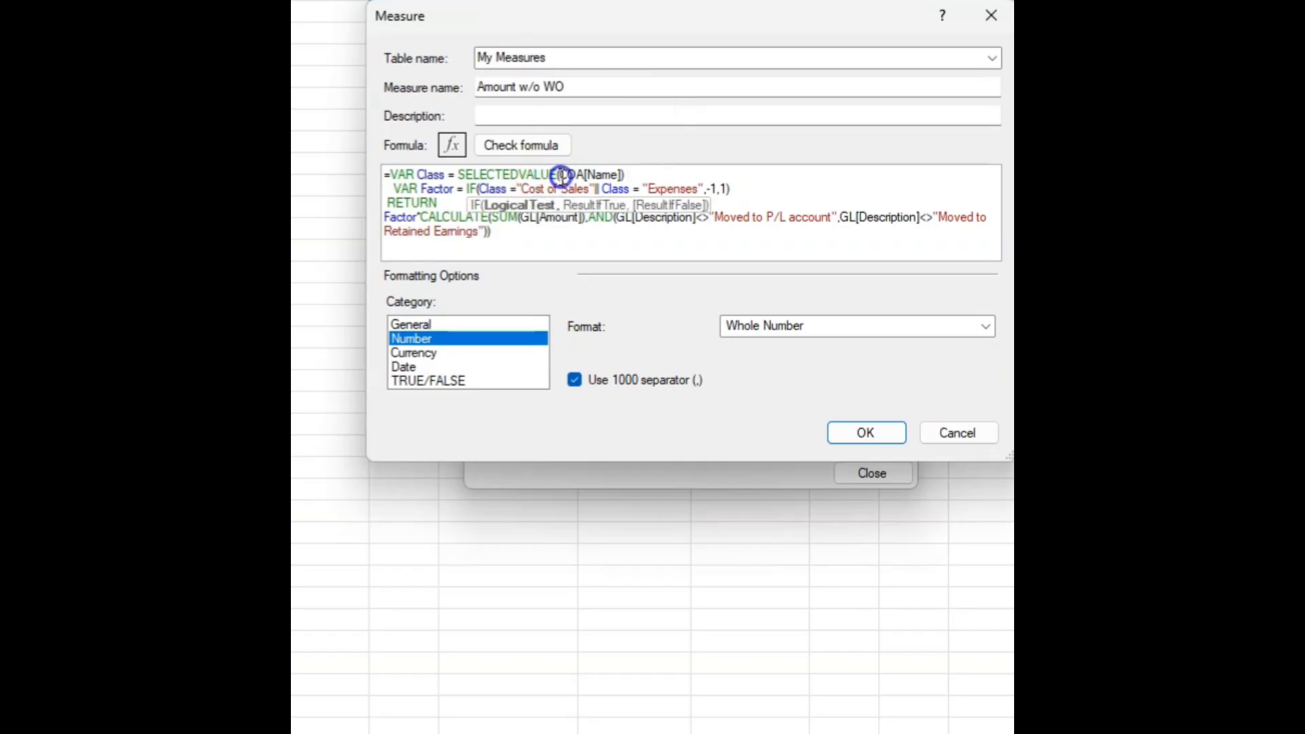
pyautogui.click(562, 176)
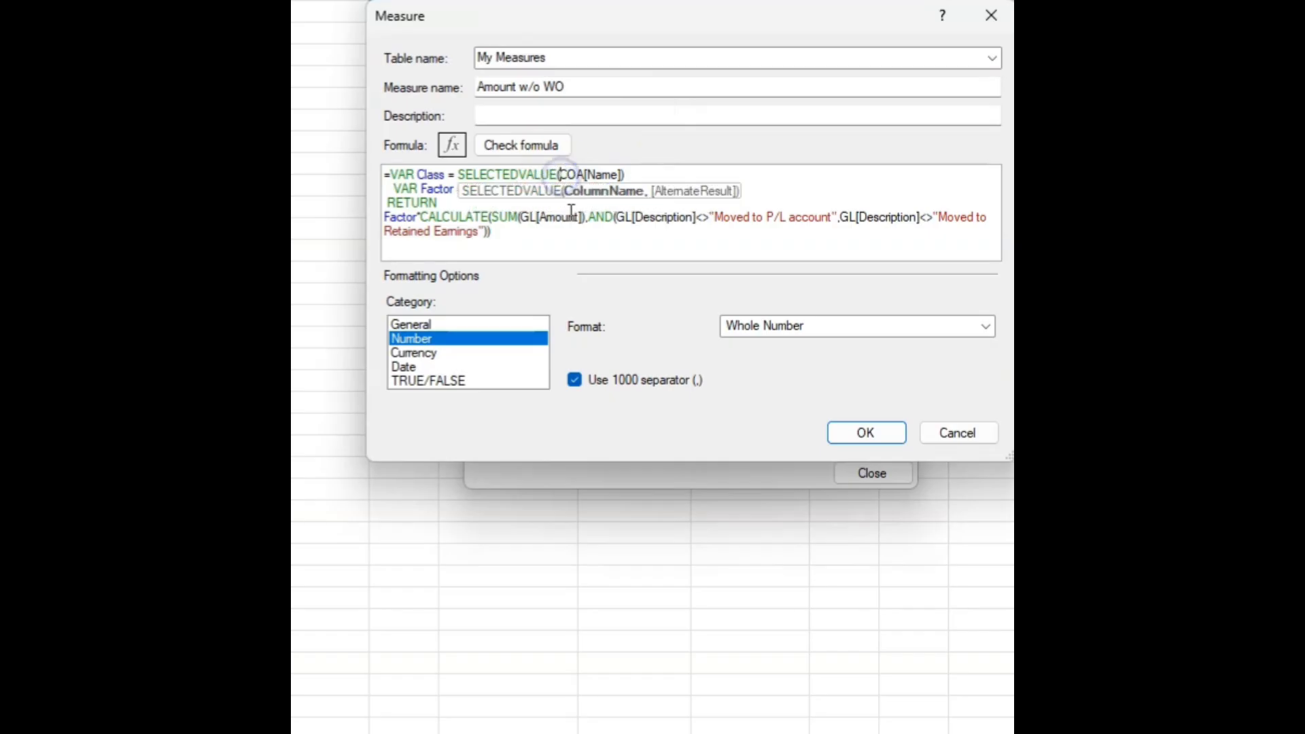
pyautogui.press('BackSpace')
pyautogui.press('BackSpace')
pyautogui.press('BackSpace')
pyautogui.press('BackSpace')
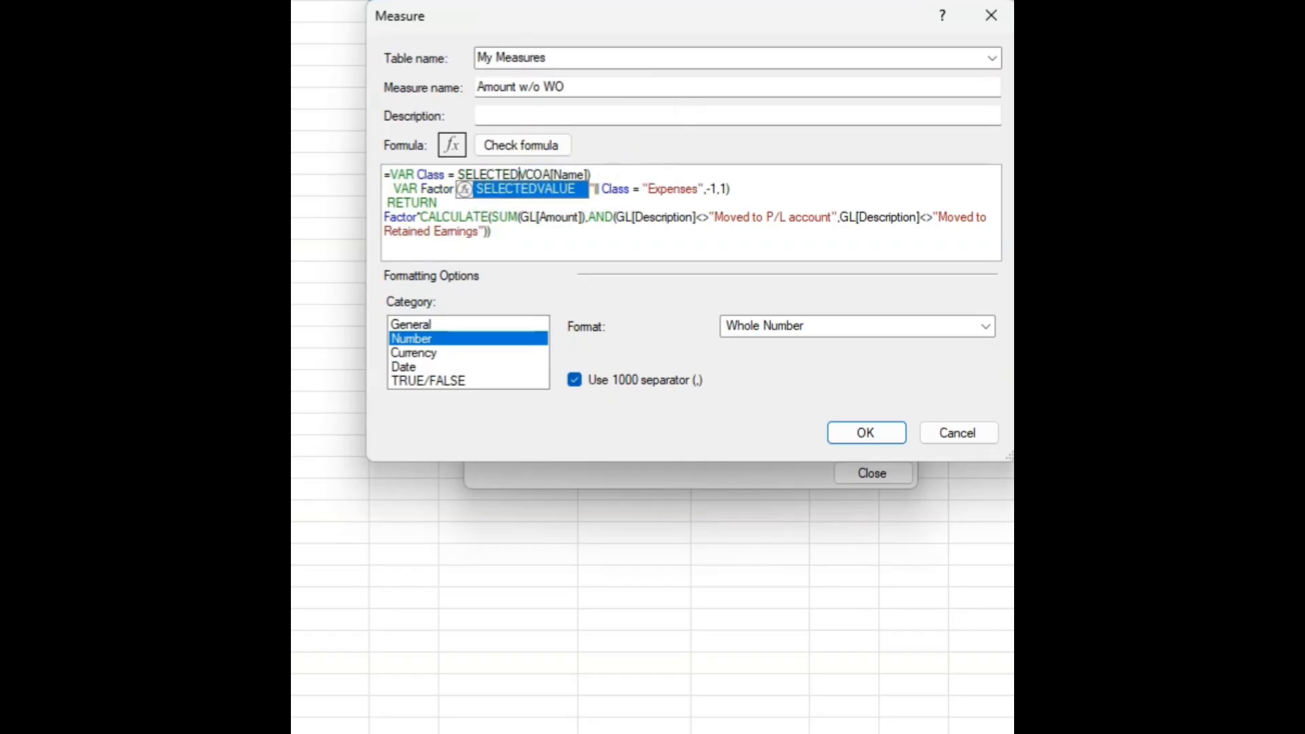
pyautogui.press('BackSpace')
pyautogui.press('BackSpace')
pyautogui.press('BackSpace')
pyautogui.press('BackSpace')
pyautogui.press('BackSpace')
pyautogui.press('BackSpace')
pyautogui.press('BackSpace')
pyautogui.press('BackSpace')
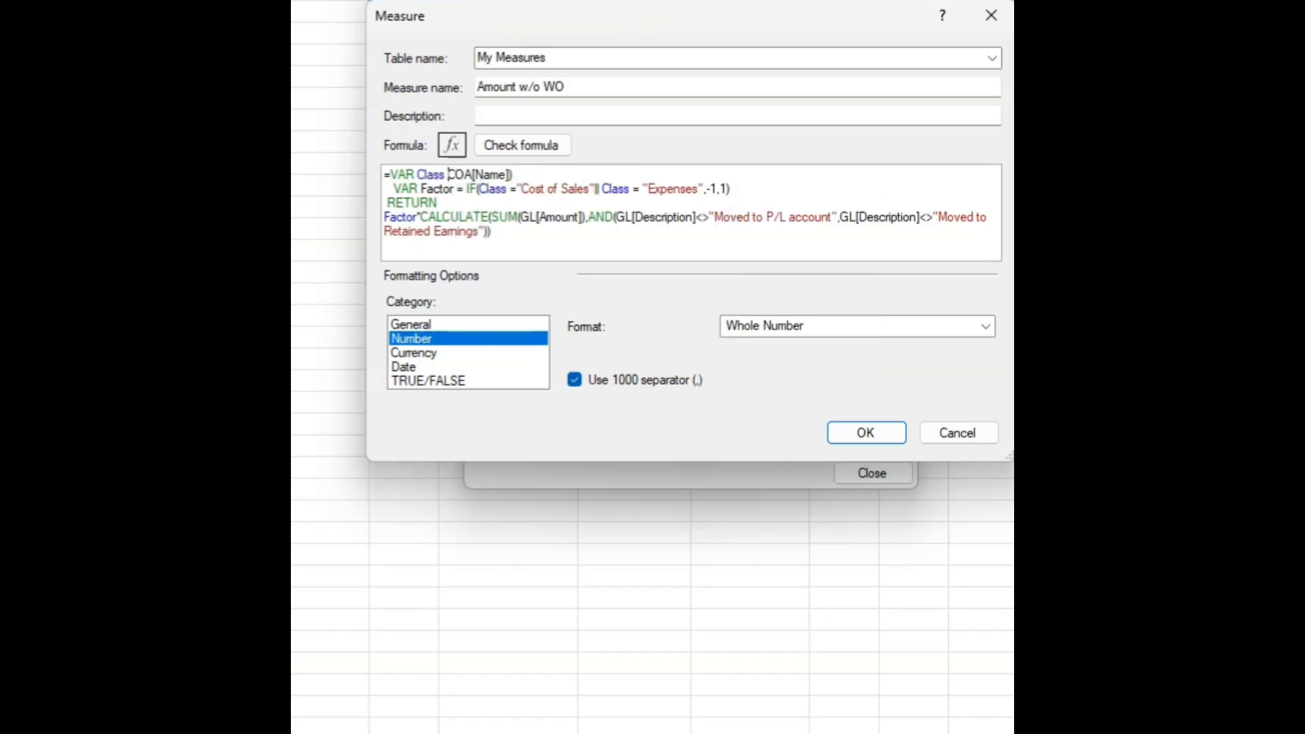
pyautogui.click(537, 175)
pyautogui.moveTo(528, 168); pyautogui.dragTo(468, 181)
pyautogui.hotkey('ctrl', 'c')
pyautogui.press('BackSpace')
# Replace Class with COA[Name] in the "Cost of Sales" comparison of the Factor variable
pyautogui.click(507, 195)
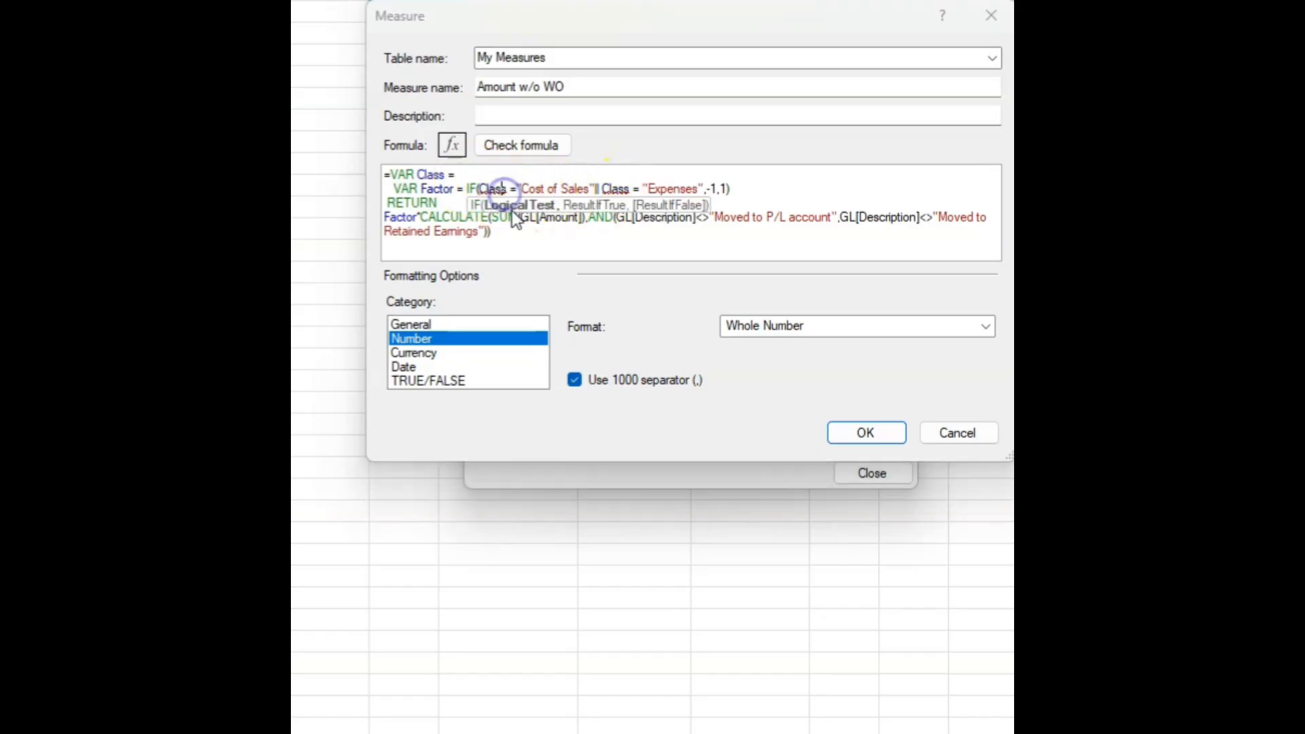
pyautogui.press('BackSpace')
pyautogui.press('BackSpace')
pyautogui.press('BackSpace')
pyautogui.press('BackSpace')
pyautogui.press('BackSpace')
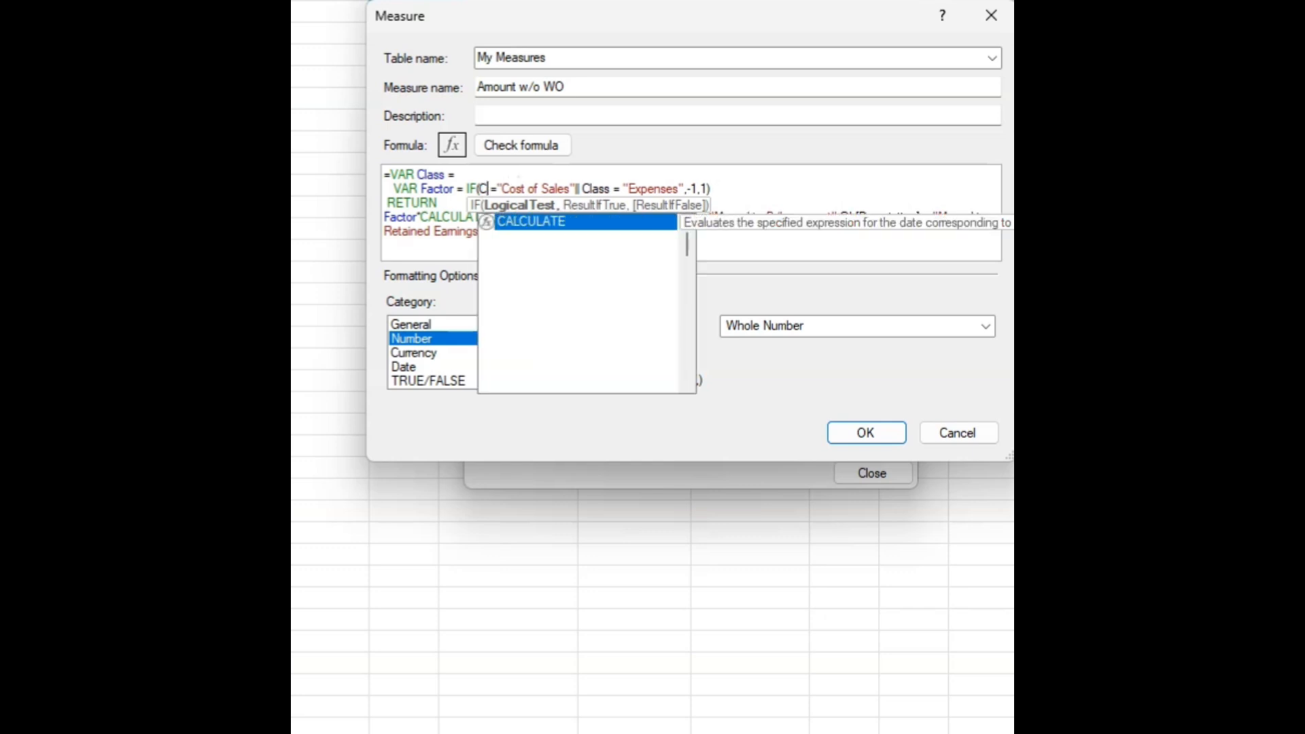
pyautogui.press('Escape')
pyautogui.hotkey('ctrl', 'v')
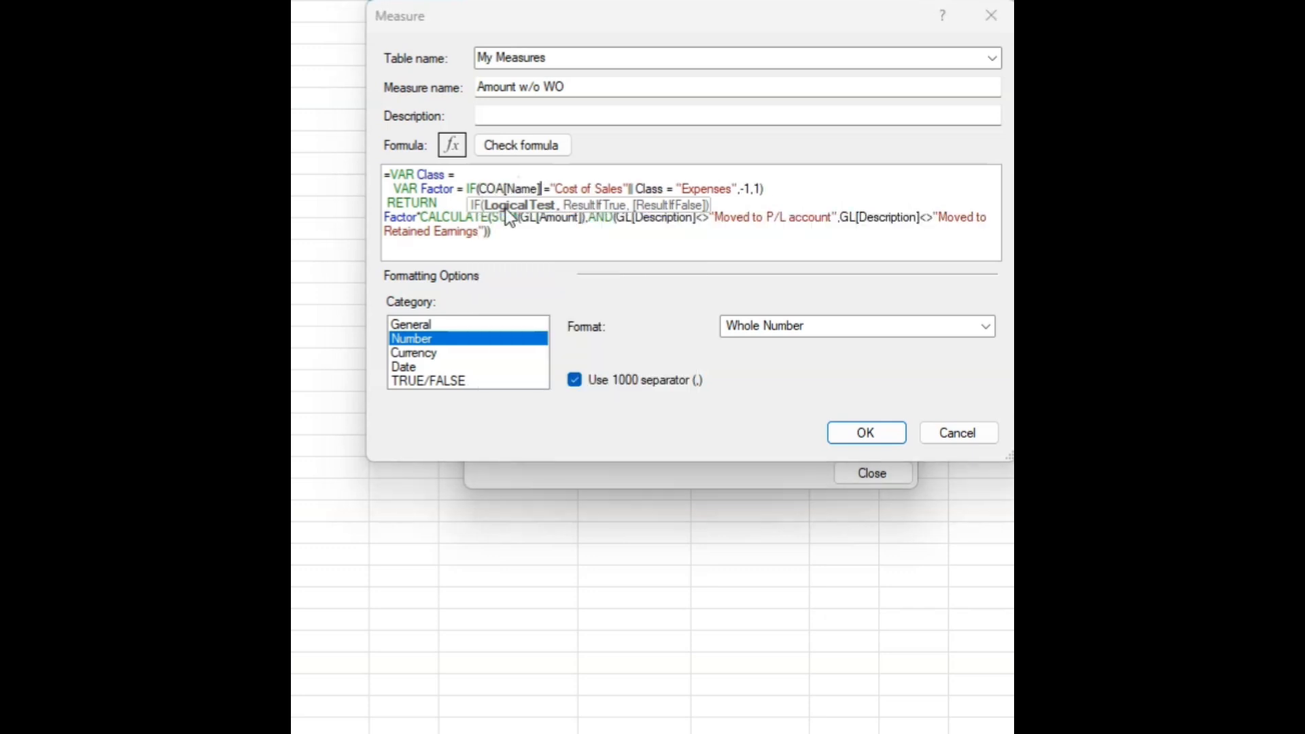
# Replace Class with COA[Name] in the "Expenses" comparison of the Factor variable
pyautogui.click(662, 189)
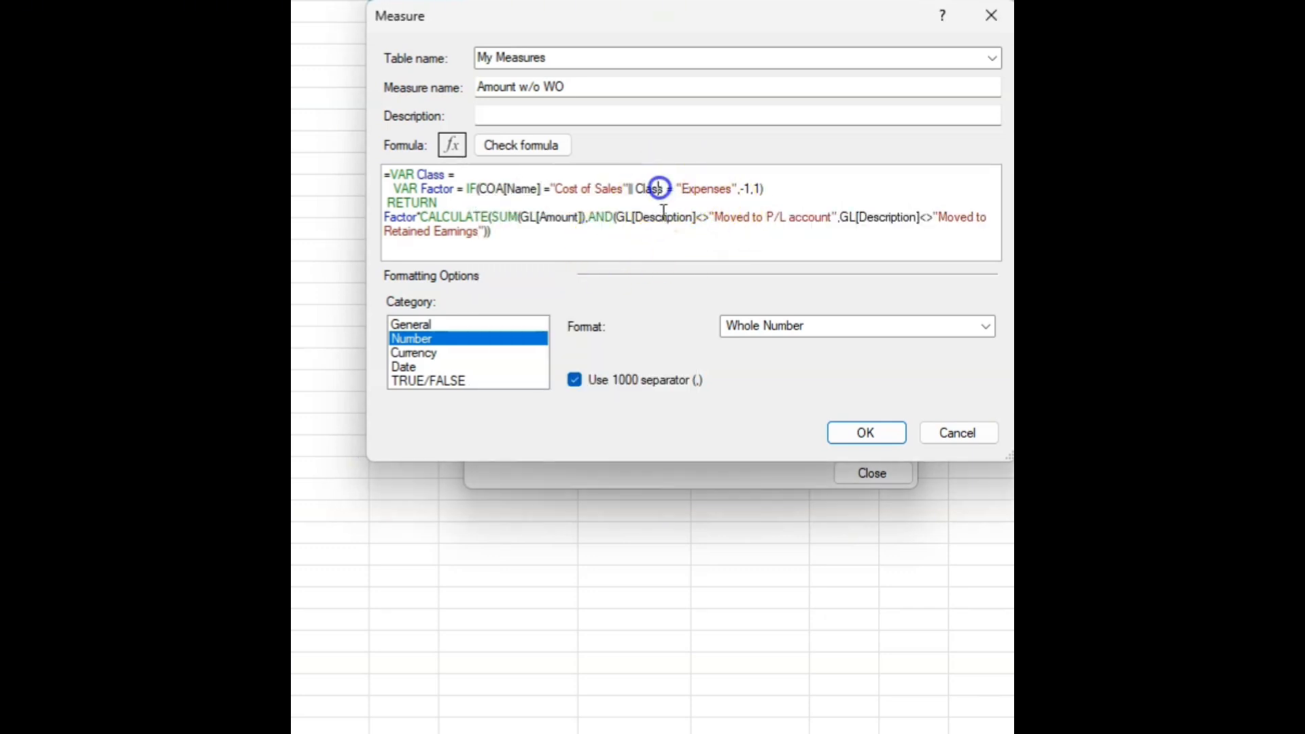
pyautogui.press('BackSpace')
pyautogui.press('BackSpace')
pyautogui.press('BackSpace')
pyautogui.press('BackSpace')
pyautogui.press('BackSpace')
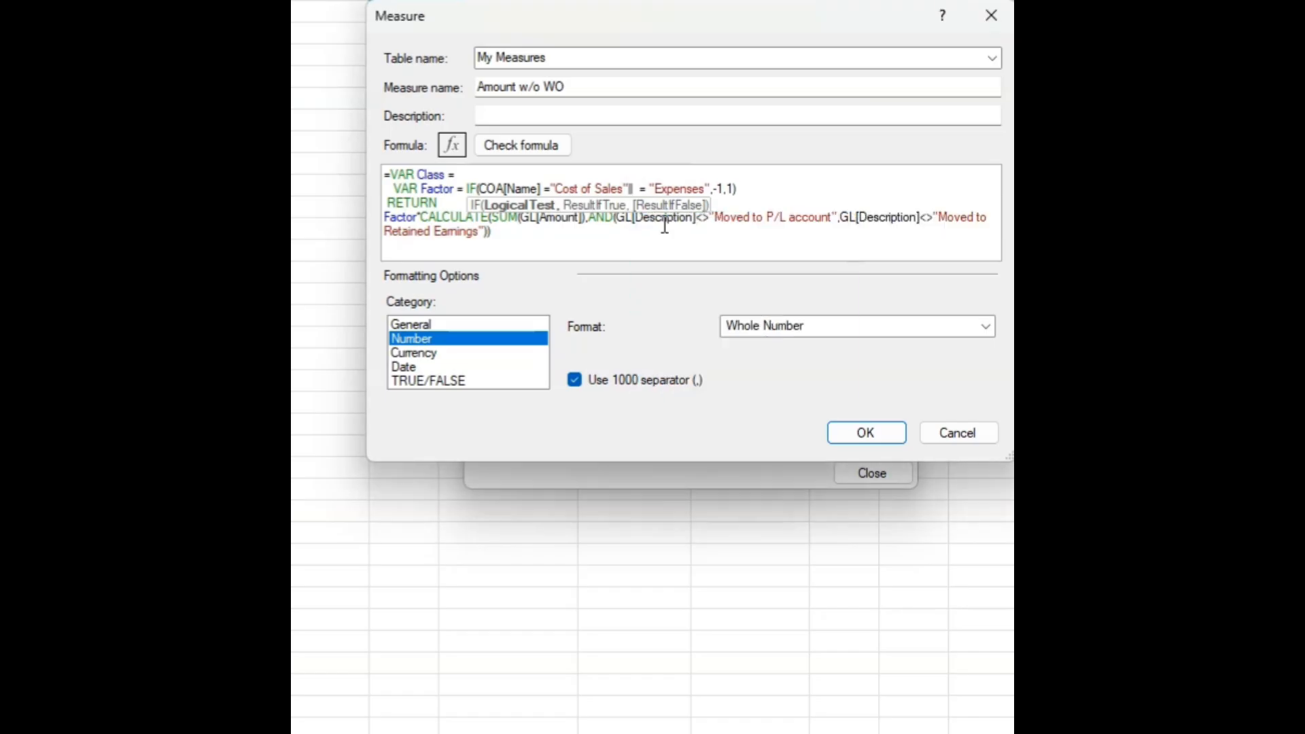
pyautogui.hotkey('ctrl', 'v')
# Delete the leftover VAR Class declaration from the formula, keeping the leading equals sign
pyautogui.click(457, 174)
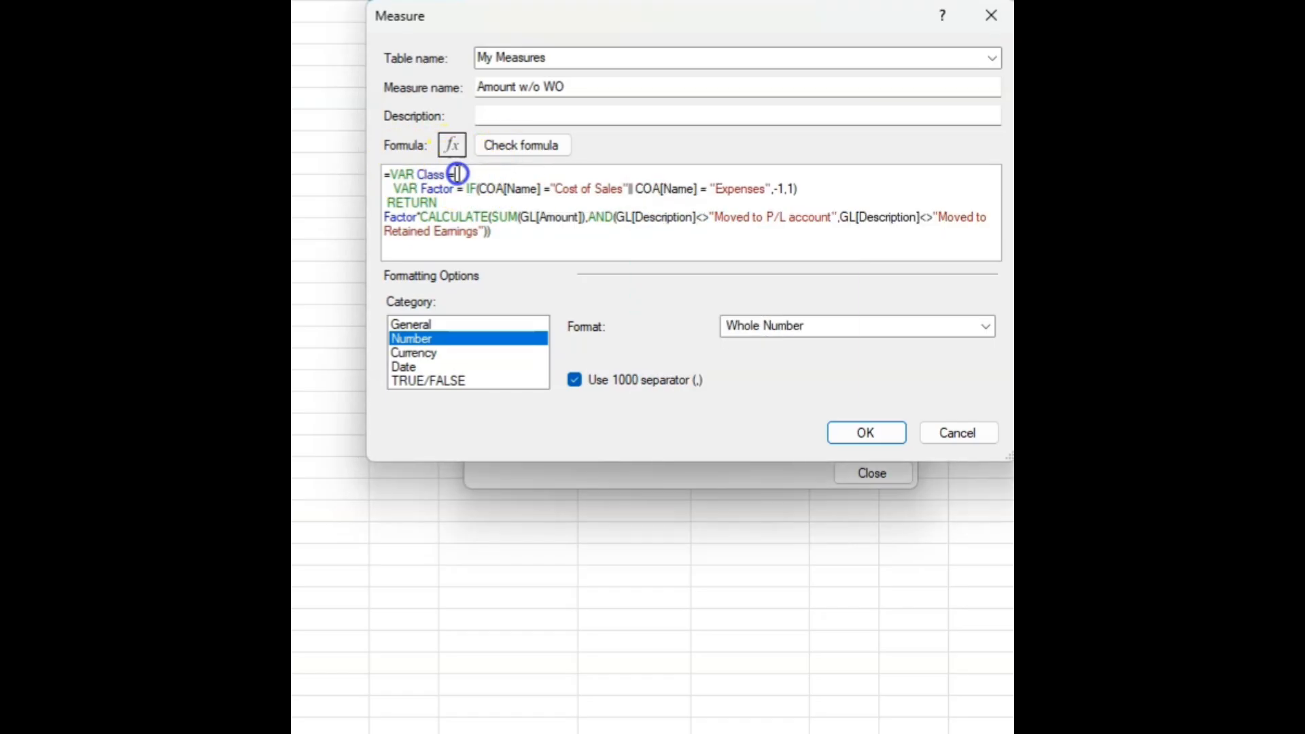
pyautogui.moveTo(453, 174); pyautogui.dragTo(434, 174)
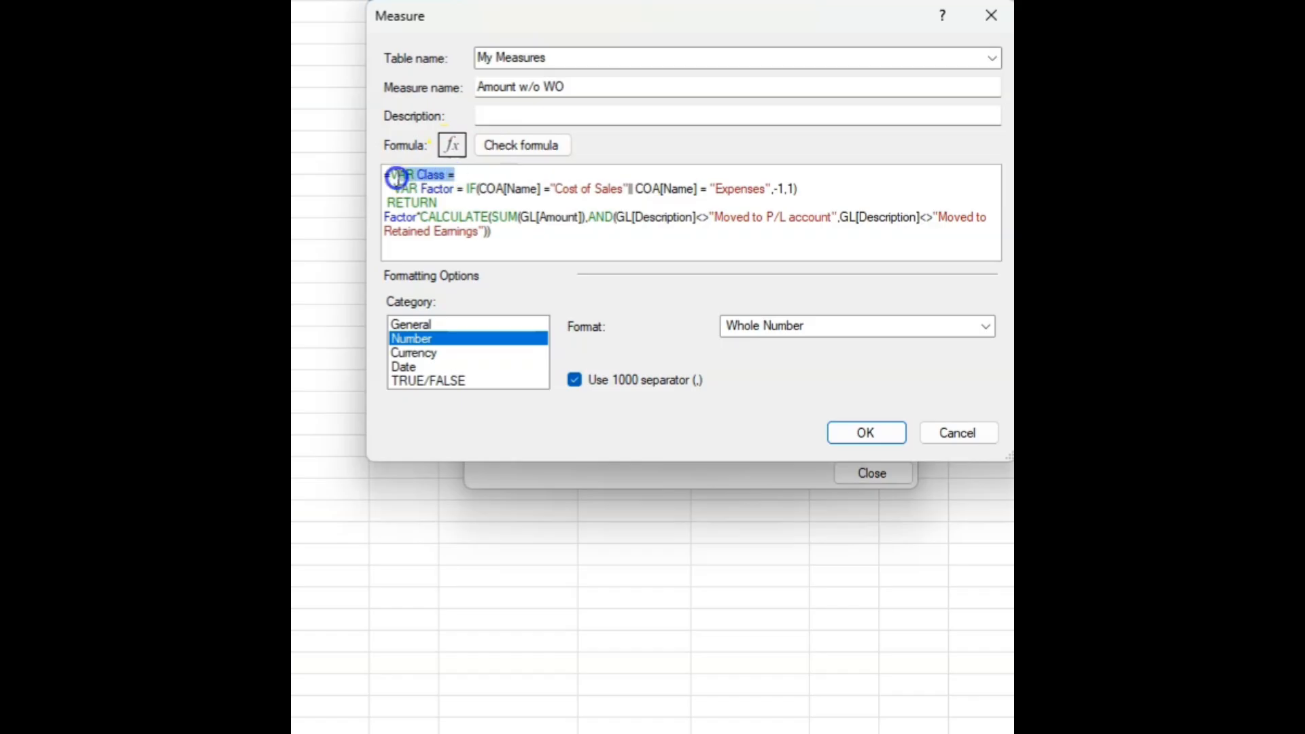
pyautogui.press('BackSpace')
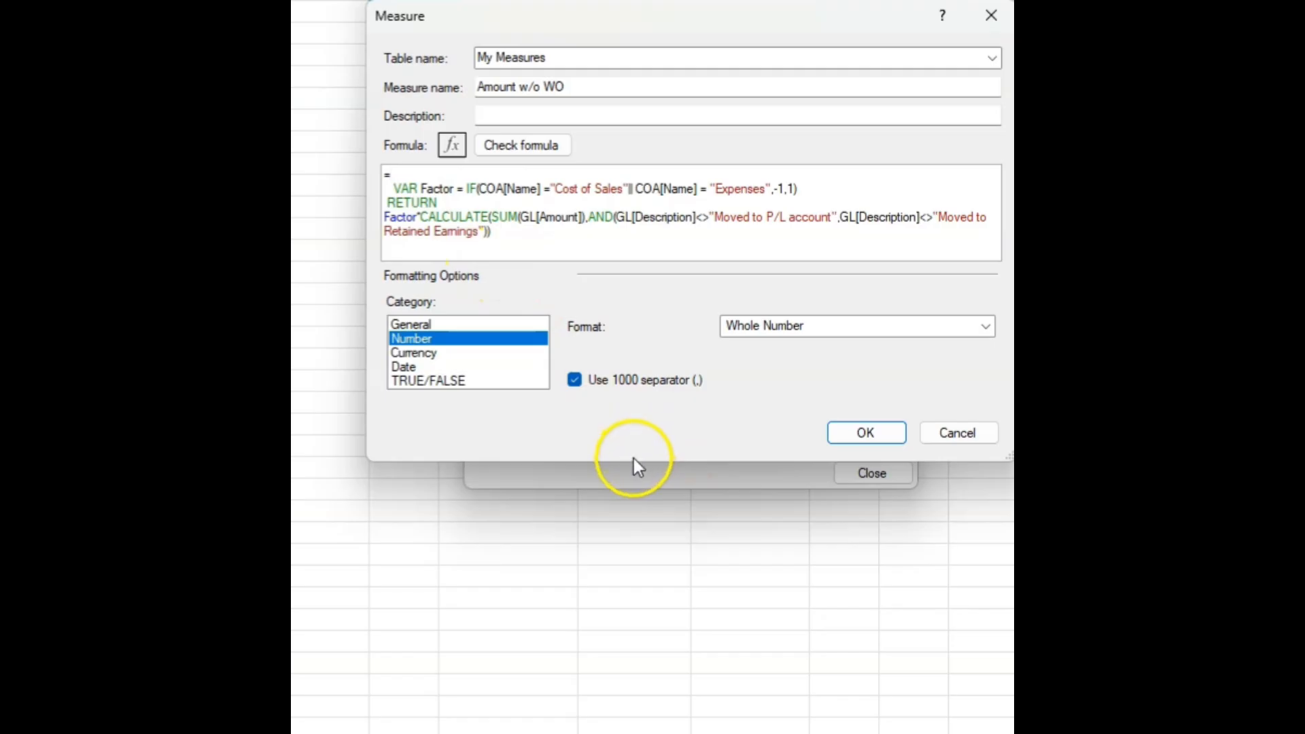
# Enlarge the measure editor and its formula text, and insert the SUMX function ahead of the Factor variable
pyautogui.moveTo(373, 465); pyautogui.dragTo(299, 727)
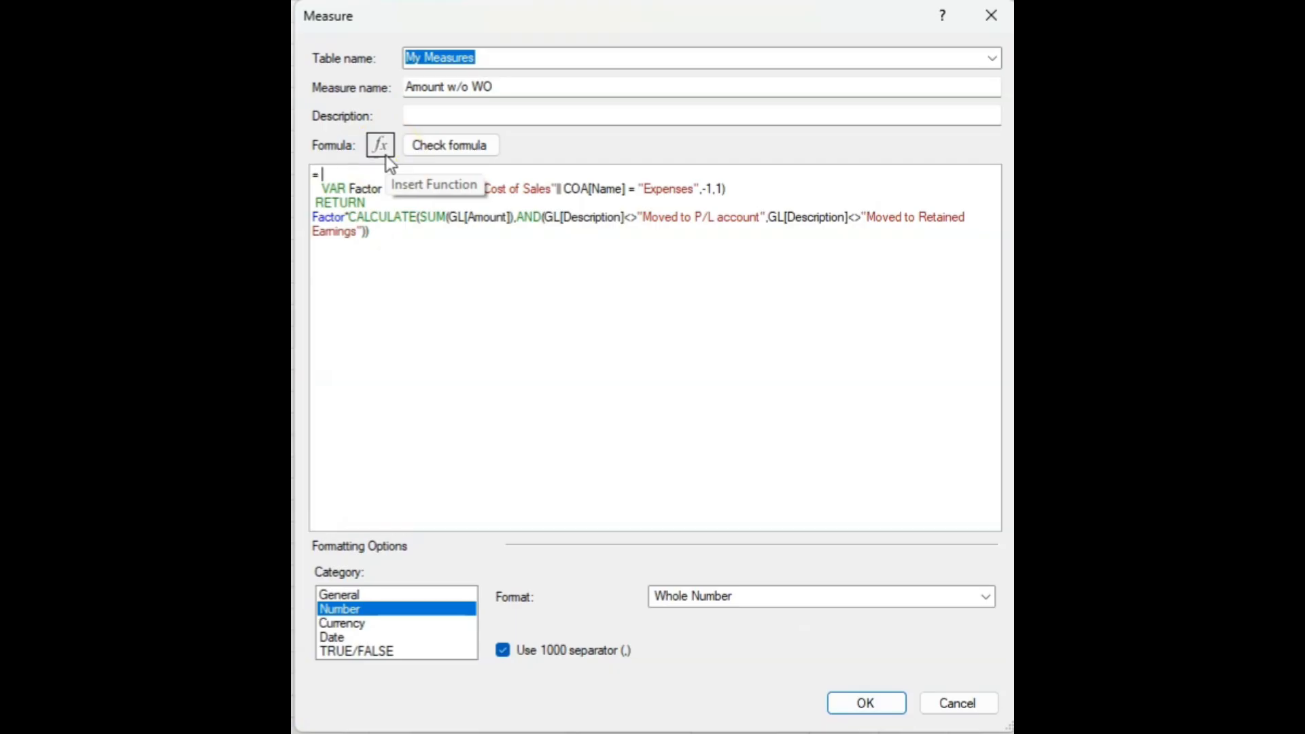
pyautogui.scroll(-5, 549, 350)
pyautogui.scroll(10, 549, 351)
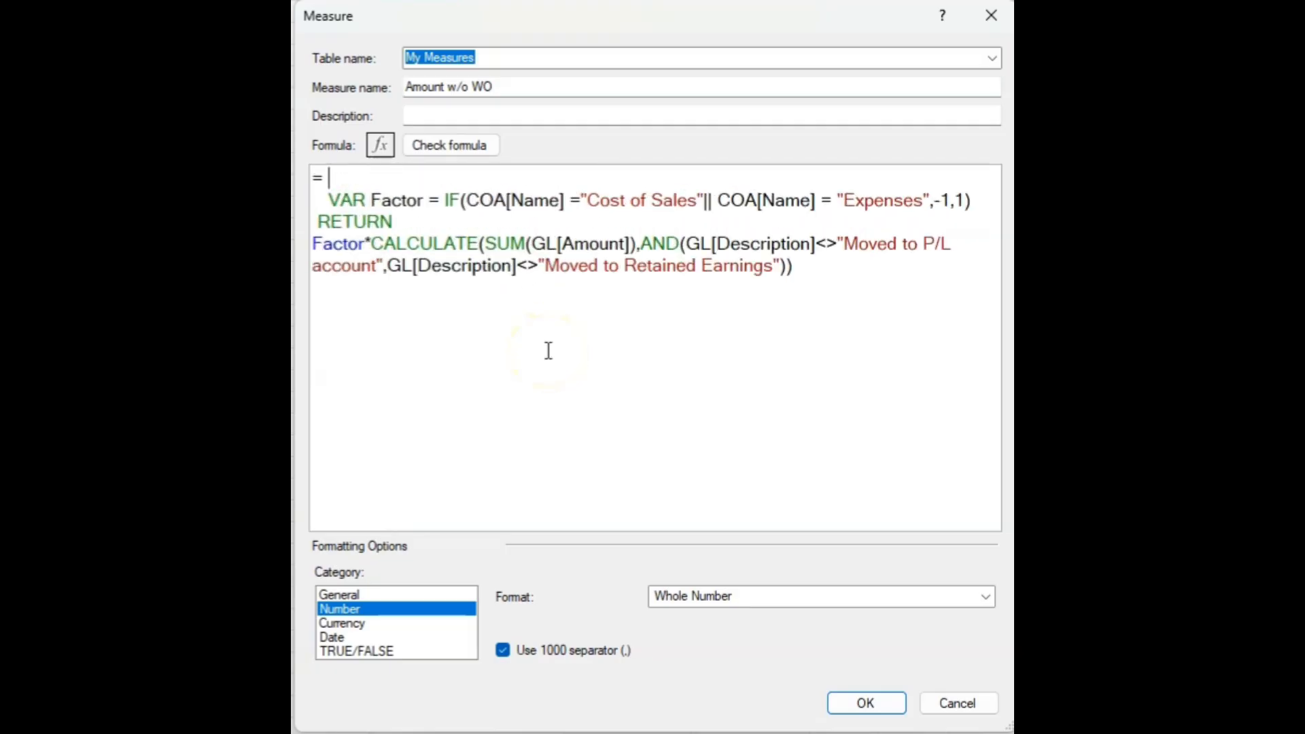
pyautogui.write('Sum')
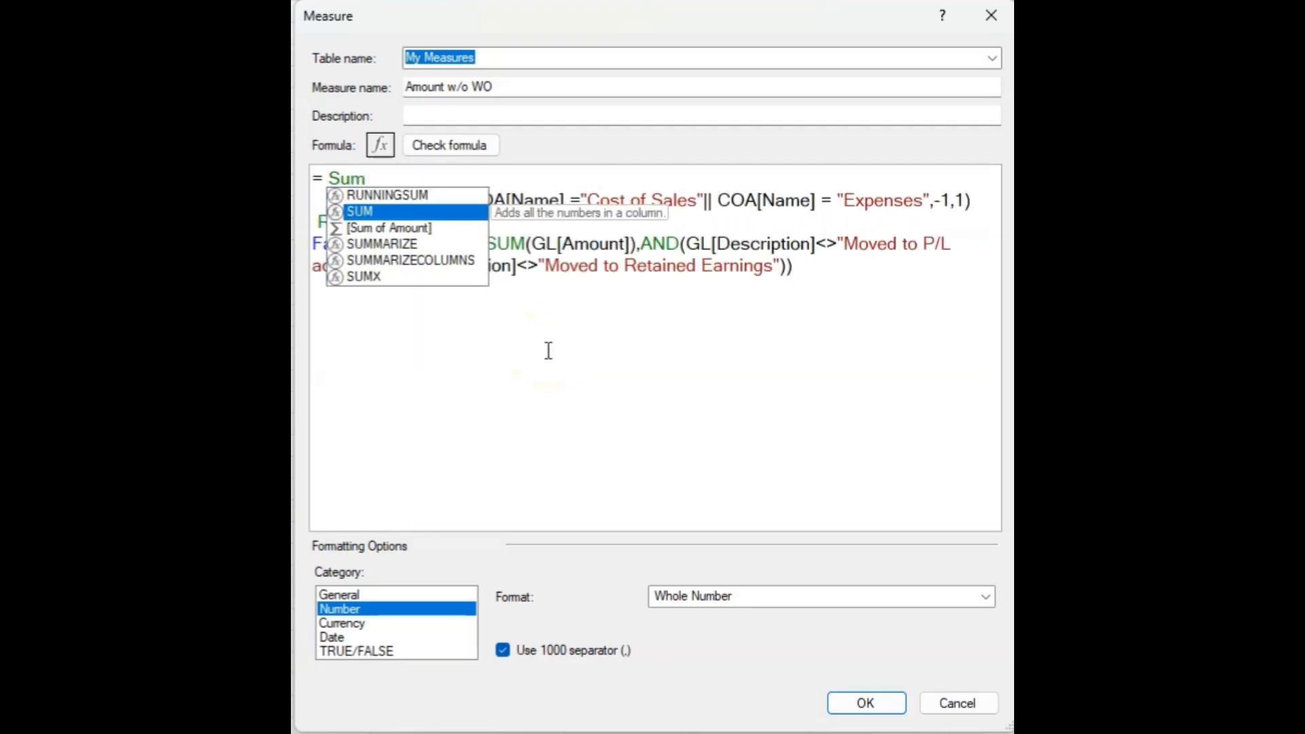
pyautogui.press('Down')
pyautogui.press('Down')
pyautogui.press('Down')
pyautogui.press('Down')
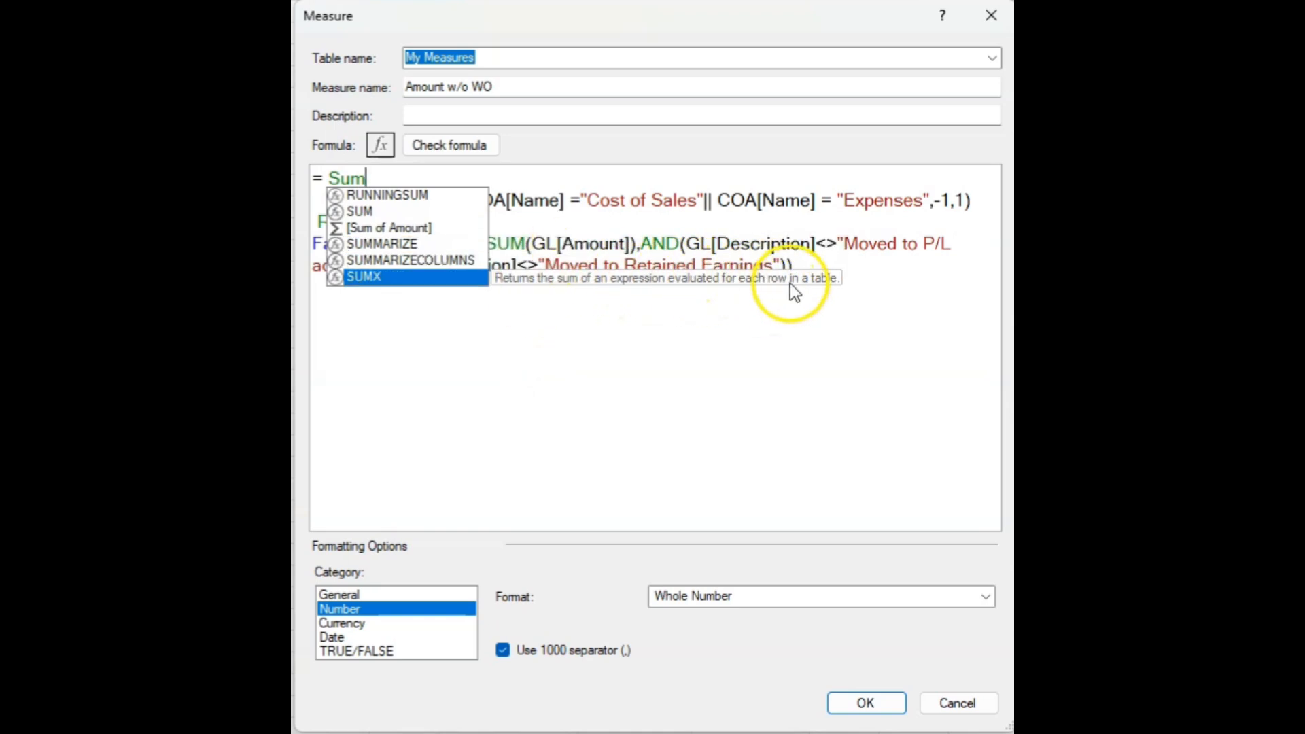
pyautogui.press('Tab')
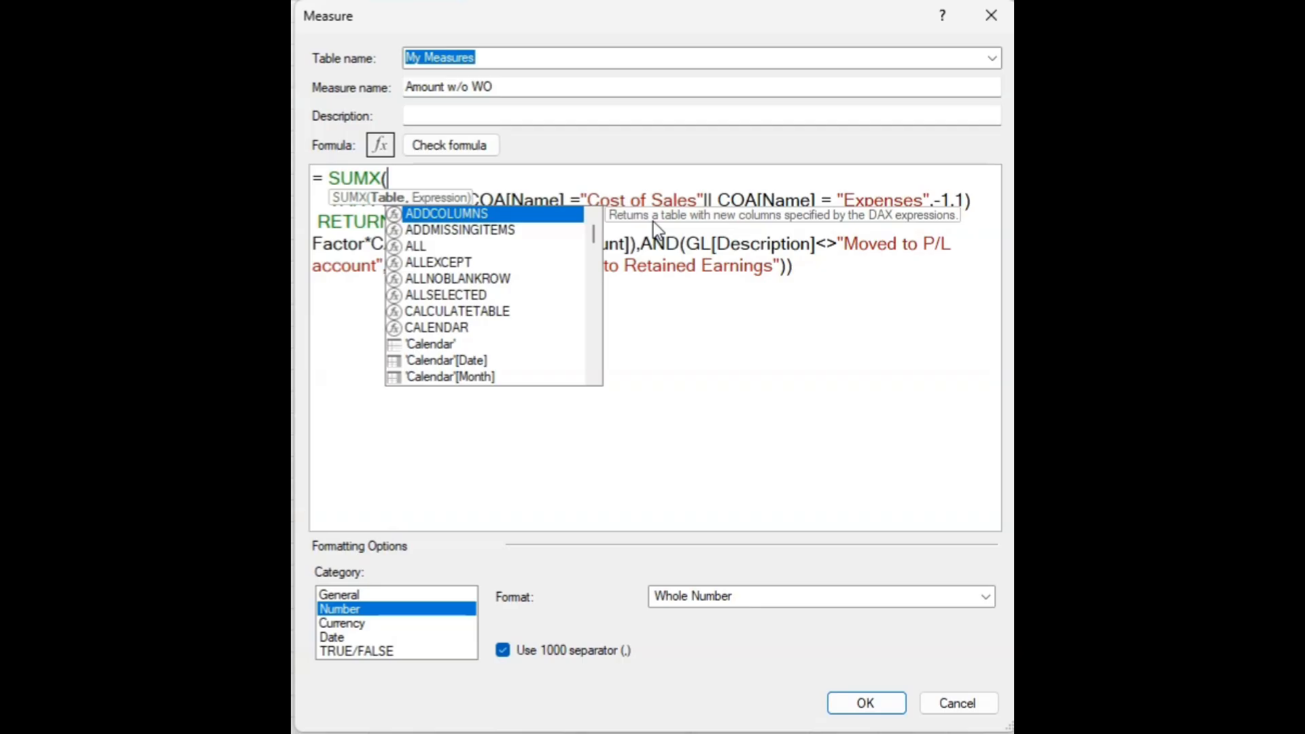
# Give SUMX VALUES(COA[Name]) as its table argument and close the function after the CALCULATE expression
pyautogui.write('VI')
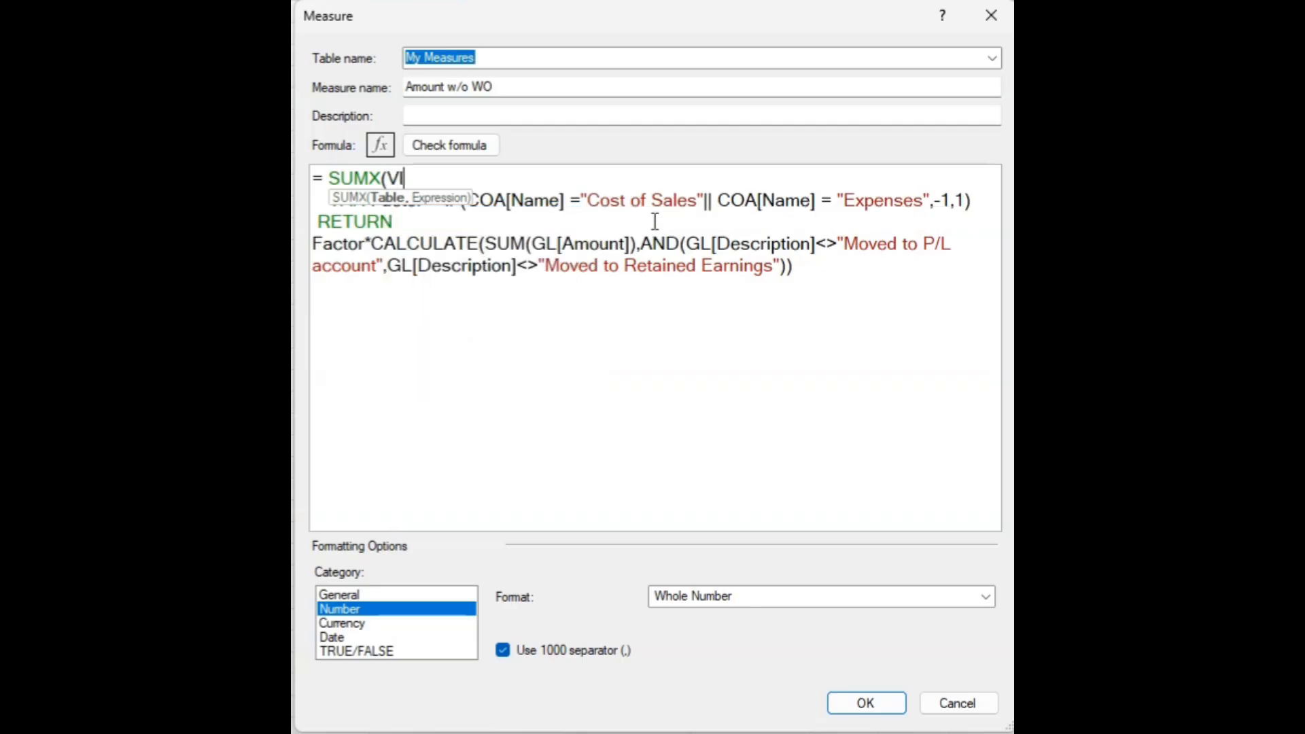
pyautogui.write('a')
pyautogui.press('Tab')
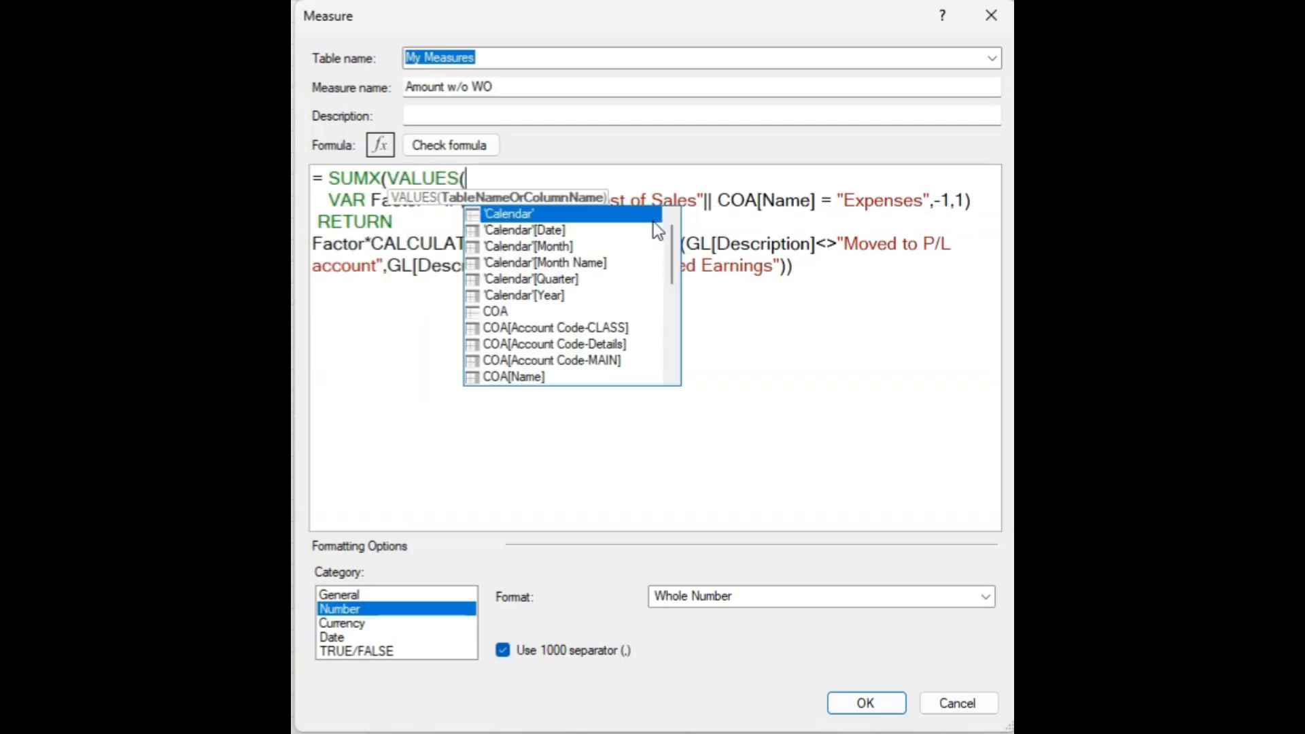
pyautogui.write('co')
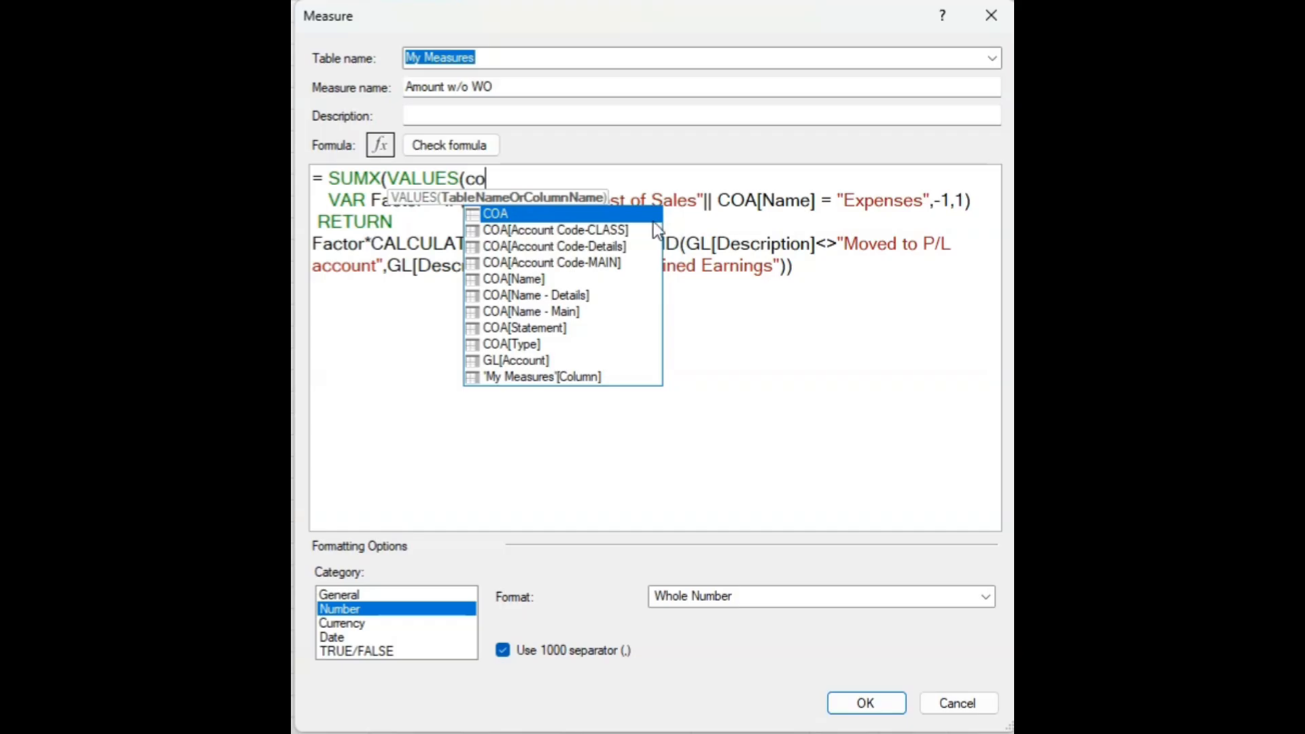
pyautogui.write('a[na')
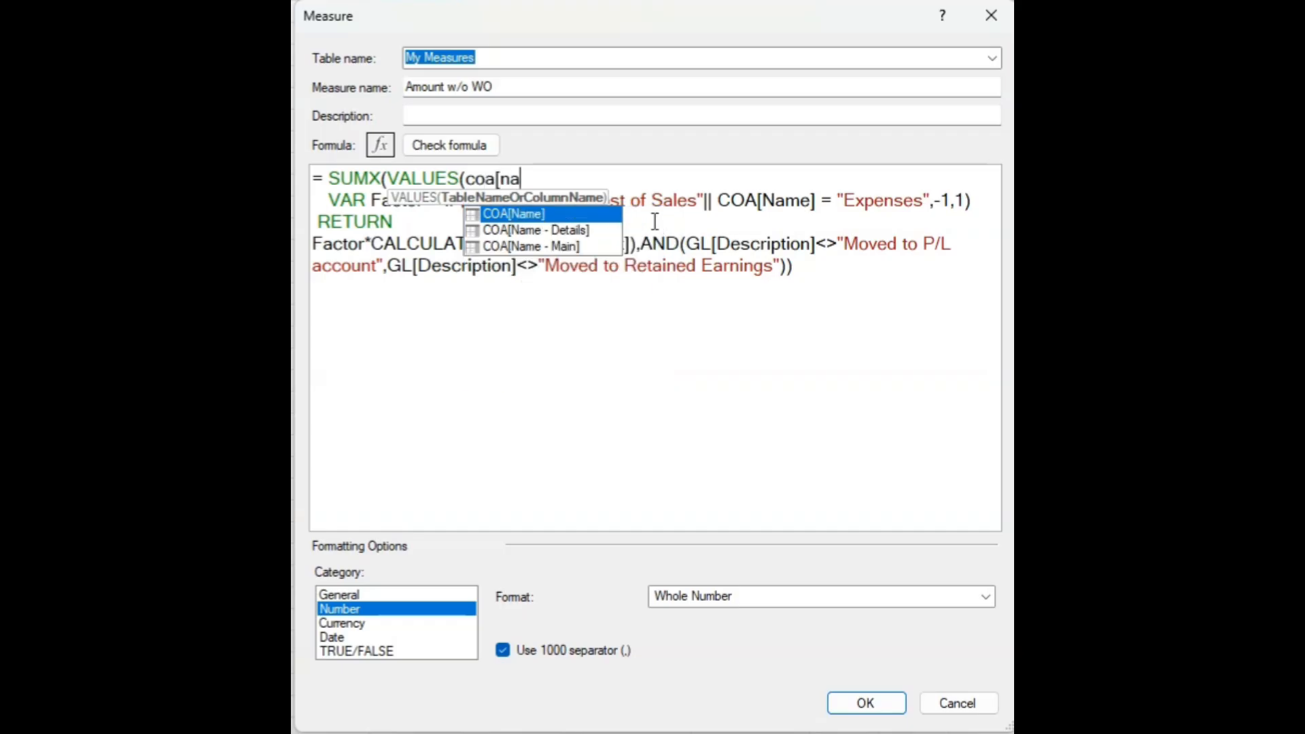
pyautogui.press('Tab')
pyautogui.write(')')
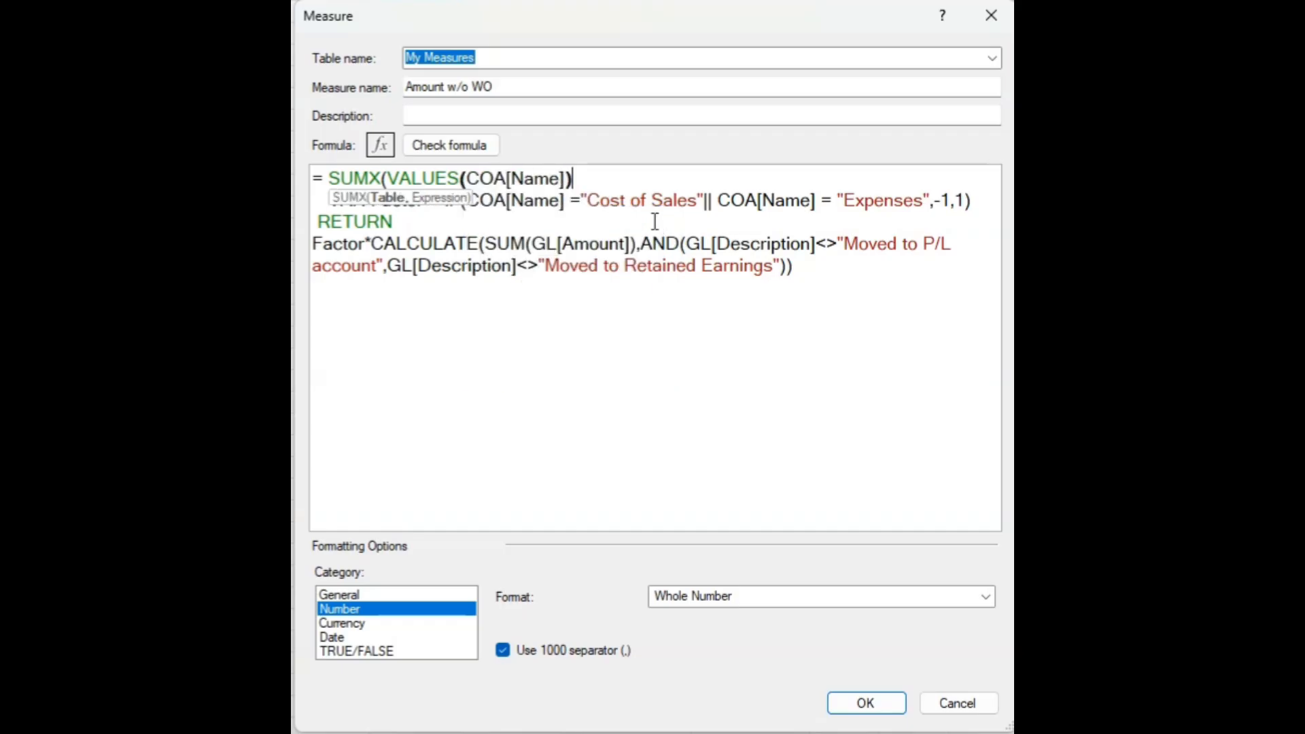
pyautogui.write(',')
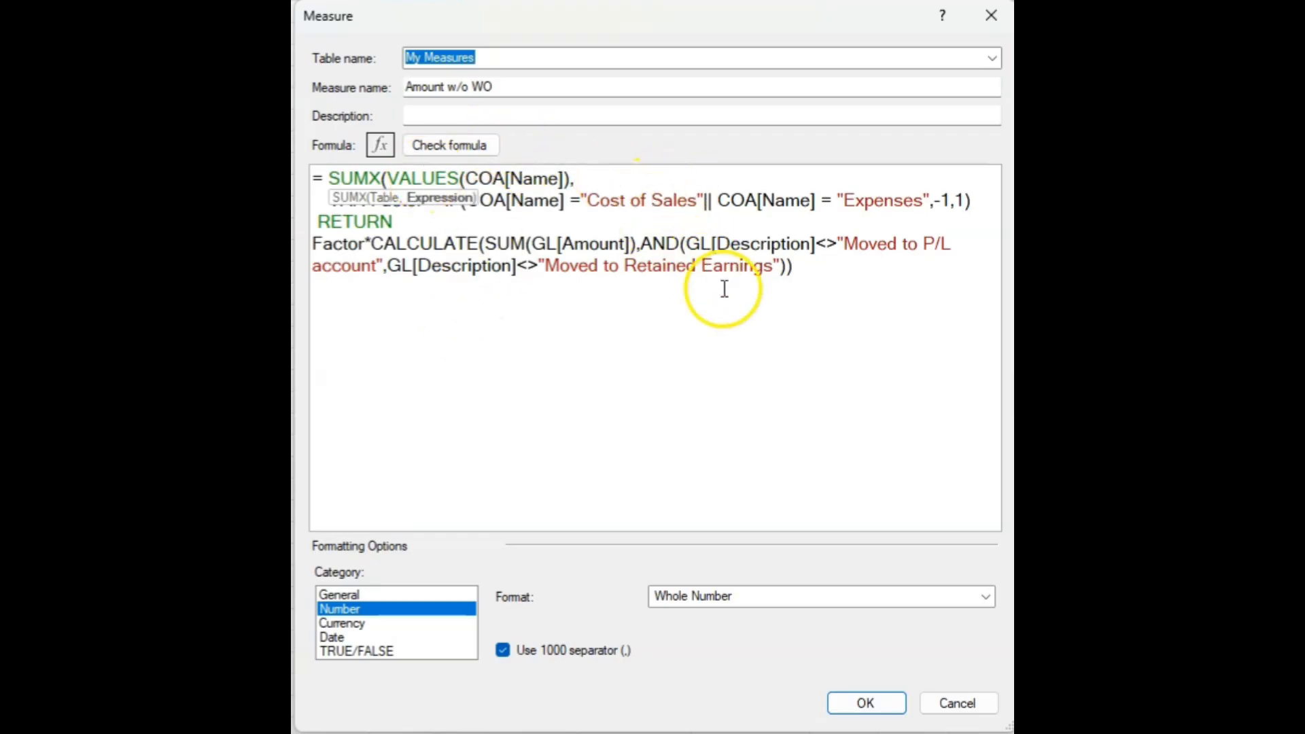
pyautogui.click(863, 289)
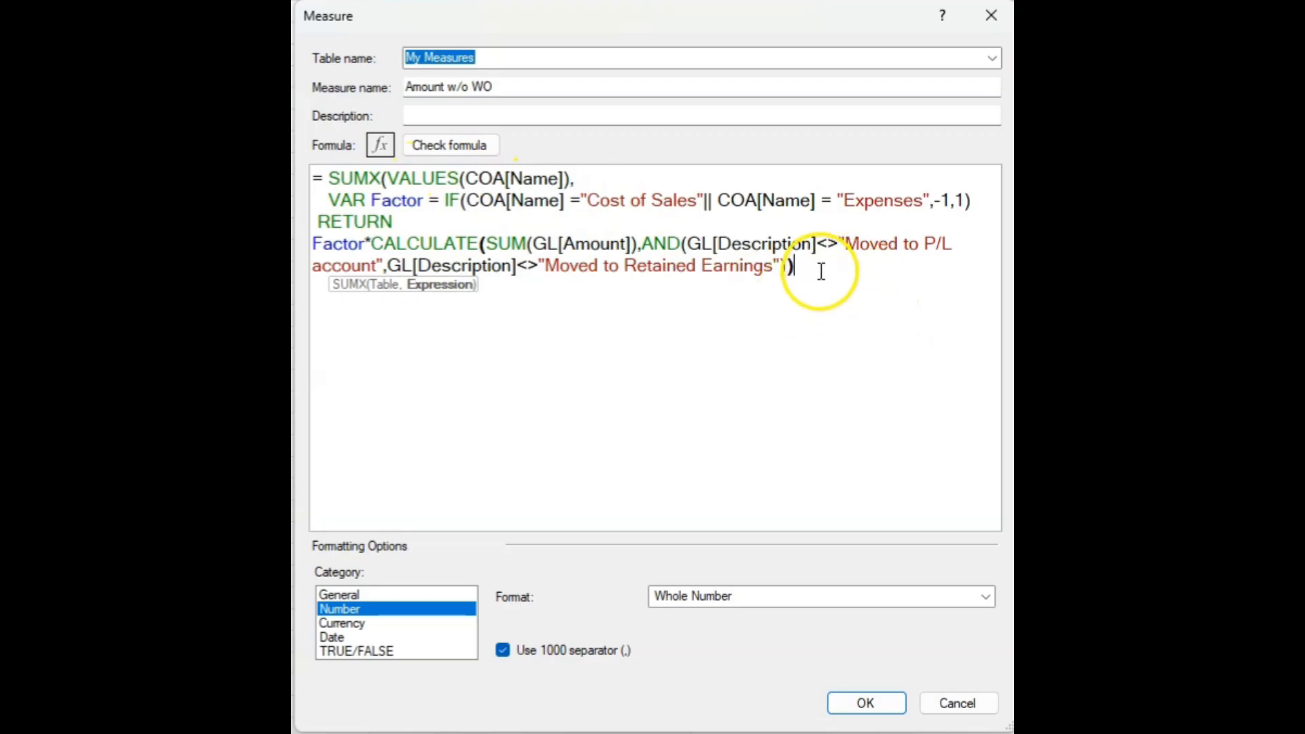
pyautogui.write(')')
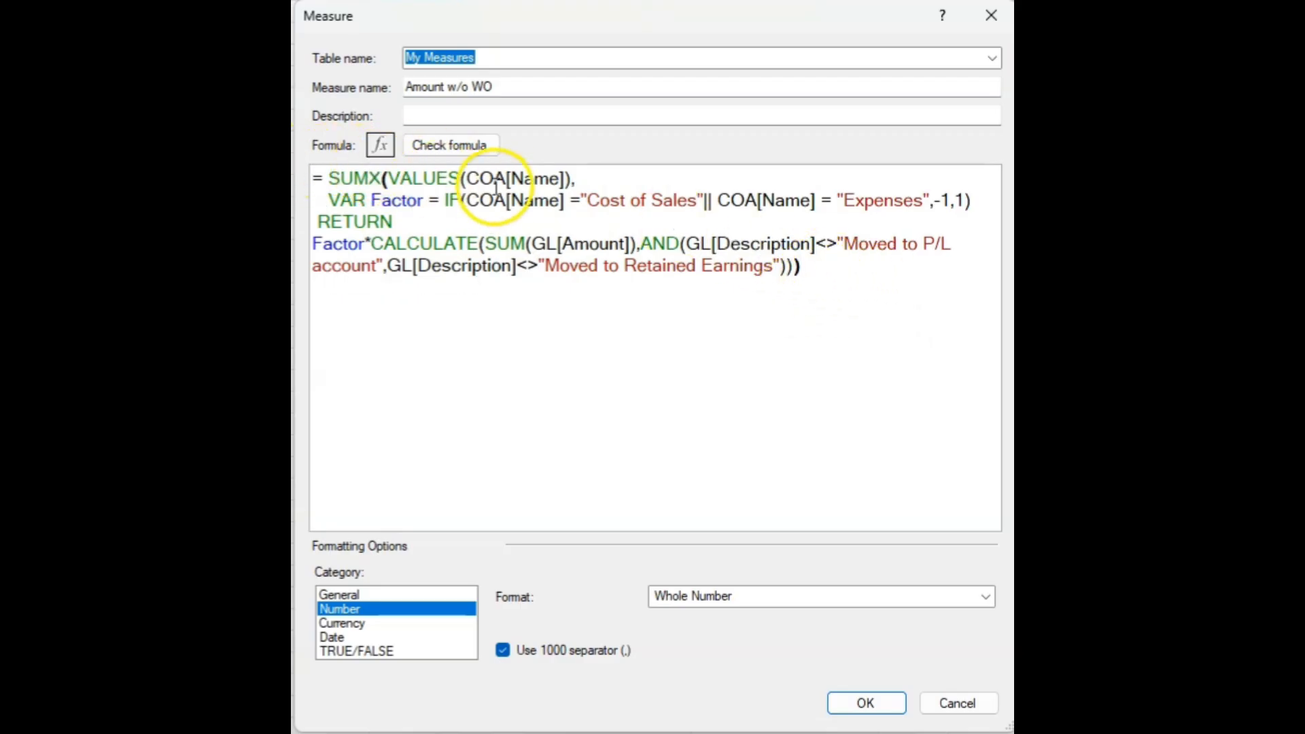
# Validate and save the revised Amount w/o WO formula, and compare the PivotTable's Grand Total with the sum of its amounts
pyautogui.click(459, 146)
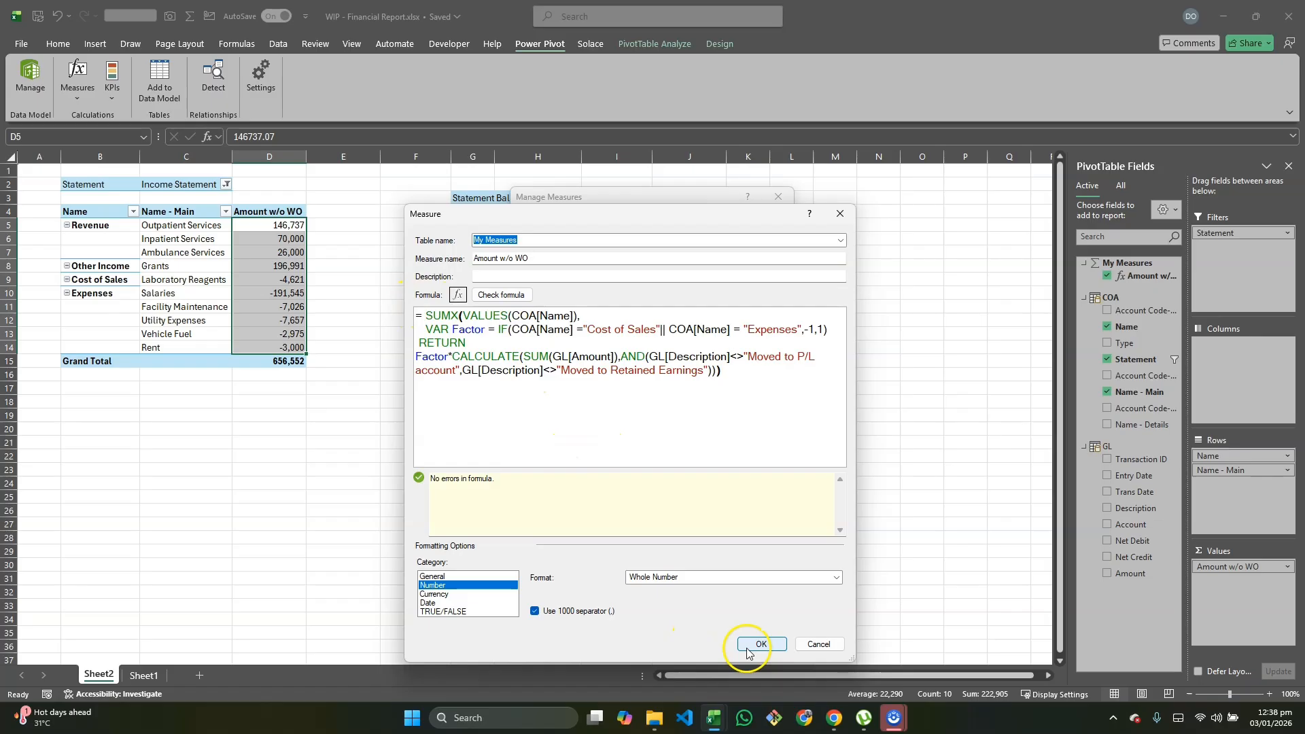
pyautogui.click(865, 703)
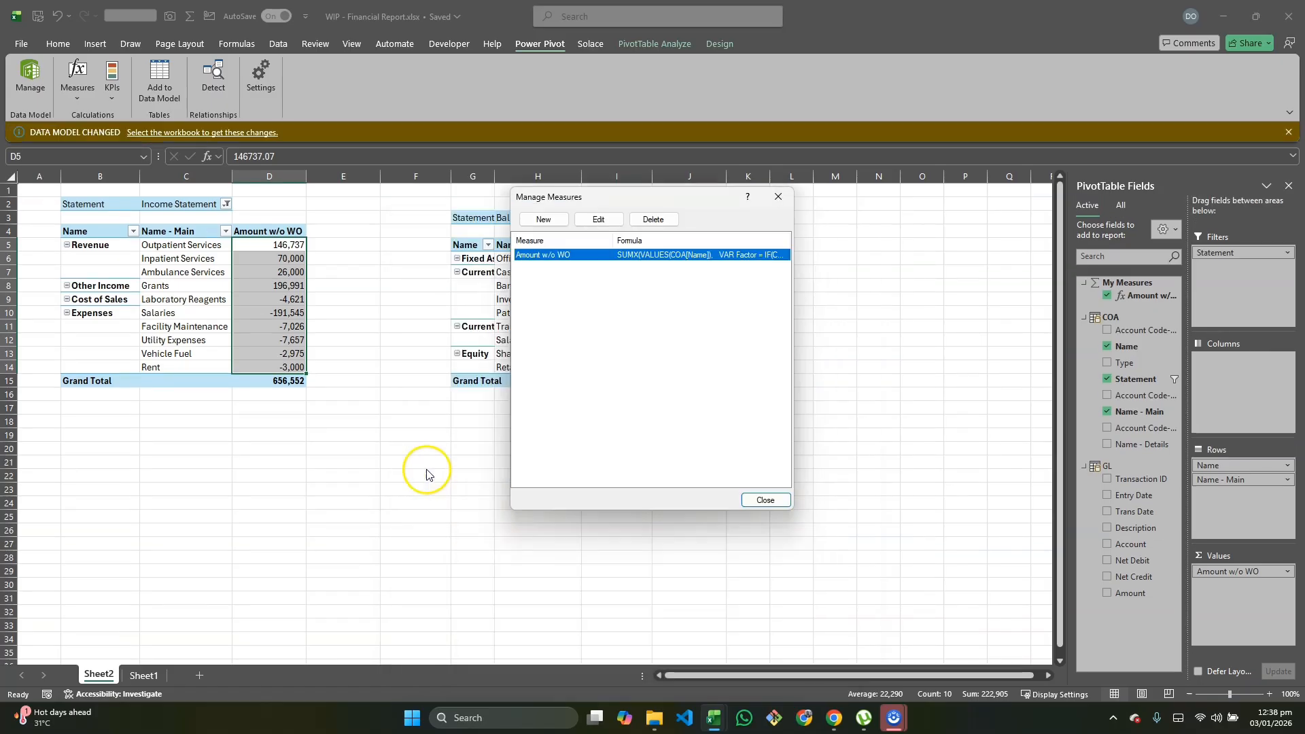
pyautogui.click(765, 499)
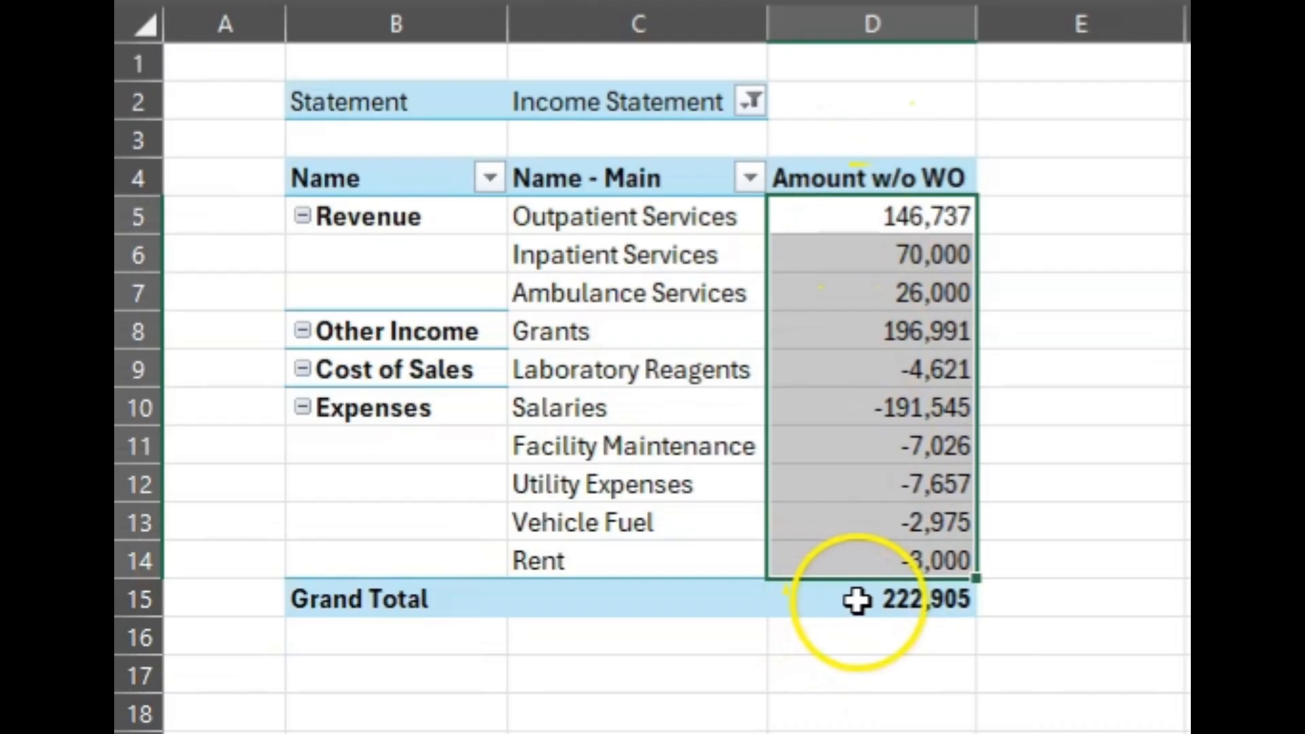
pyautogui.click(855, 600)
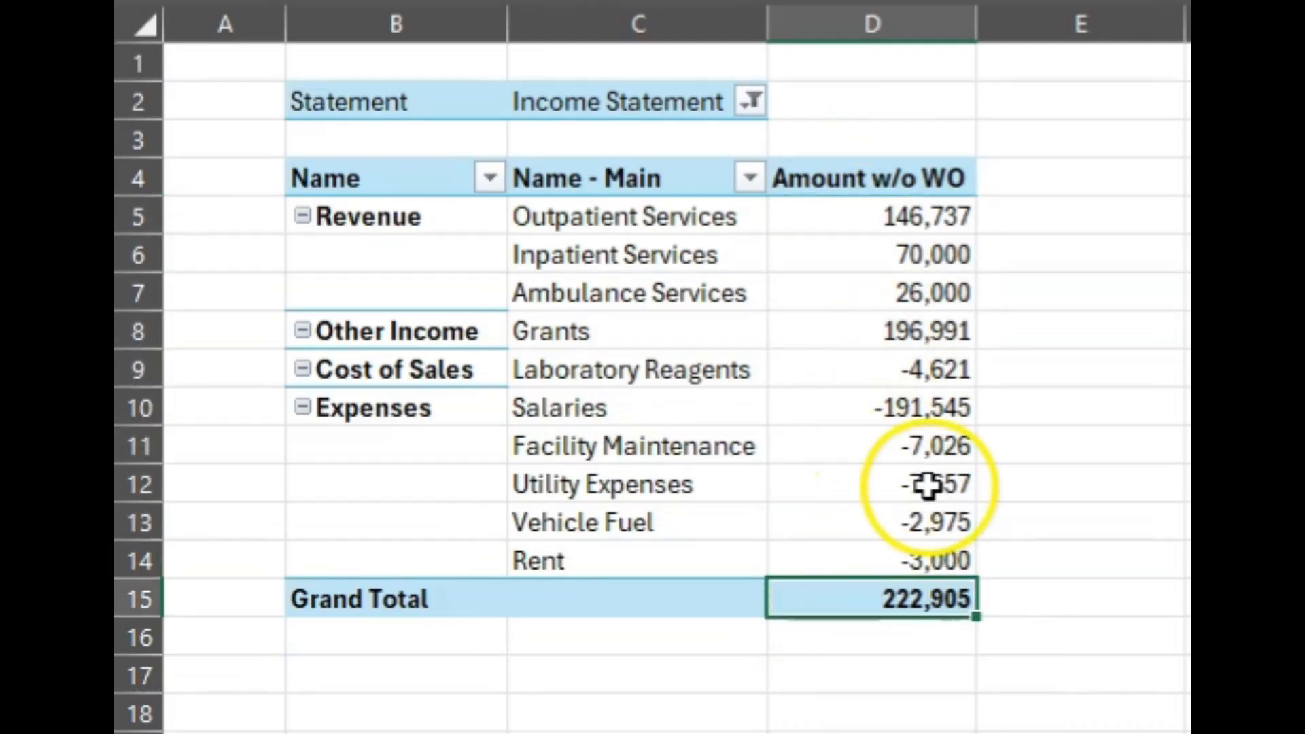
pyautogui.moveTo(917, 219); pyautogui.dragTo(882, 559)
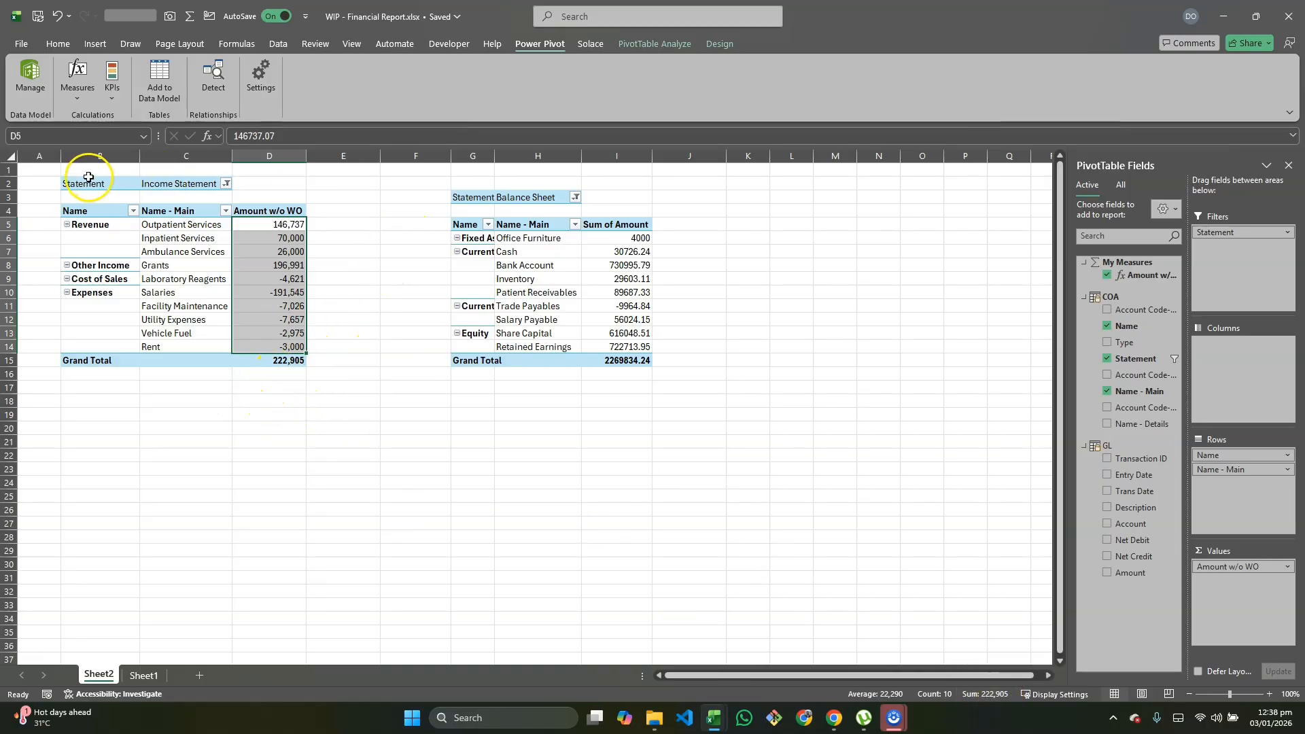
# Copy the Income Statement PivotTable range A1:D15 and paste it at G20, below the Balance Sheet PivotTable
pyautogui.moveTo(41, 169); pyautogui.dragTo(296, 362)
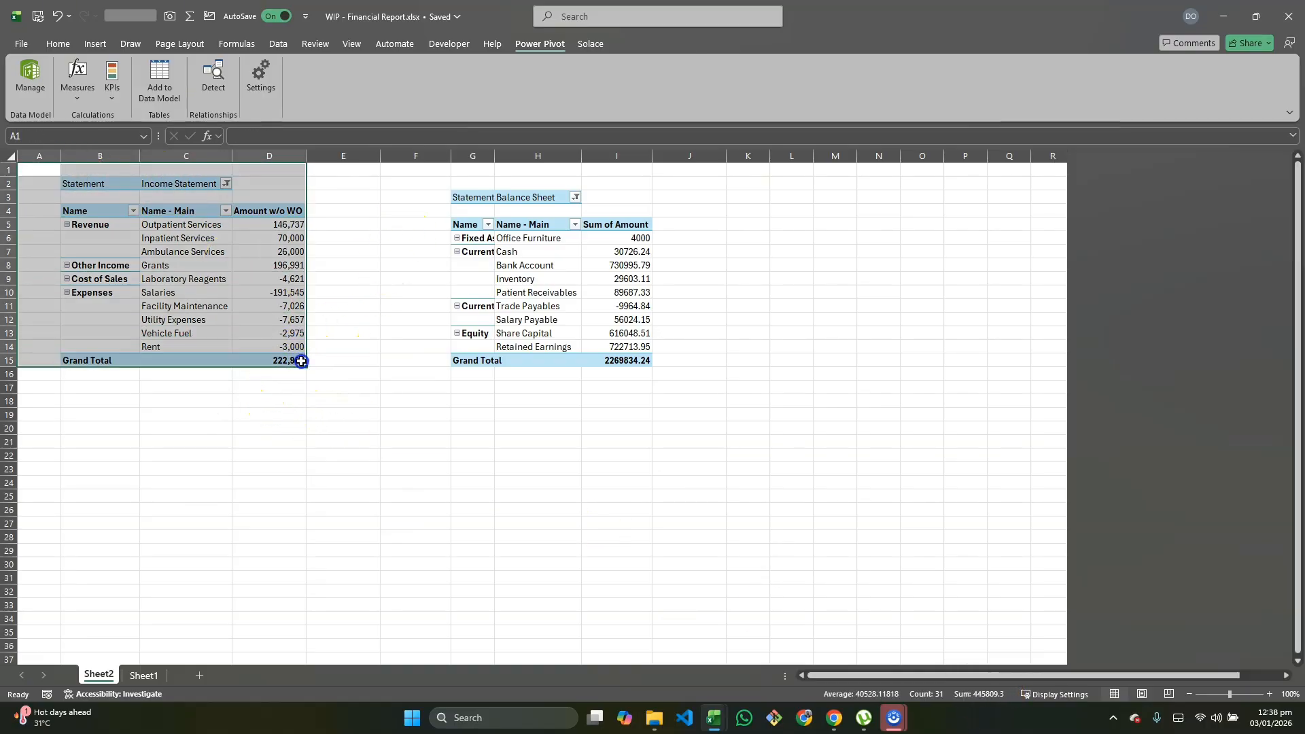
pyautogui.hotkey('ctrl', 'c')
pyautogui.click(462, 425)
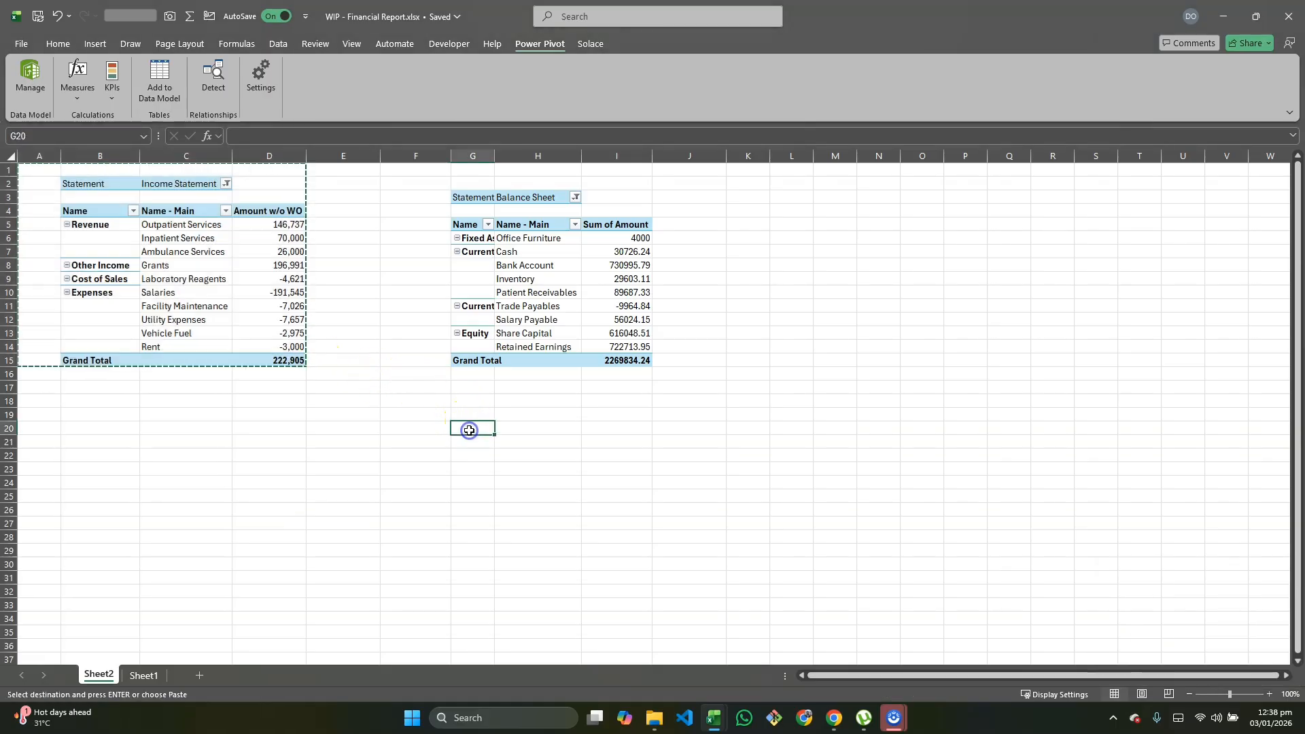
pyautogui.press('Return')
# Add Month Name from the Calendar table as the column field of the copied Income Statement PivotTable
pyautogui.click(564, 495)
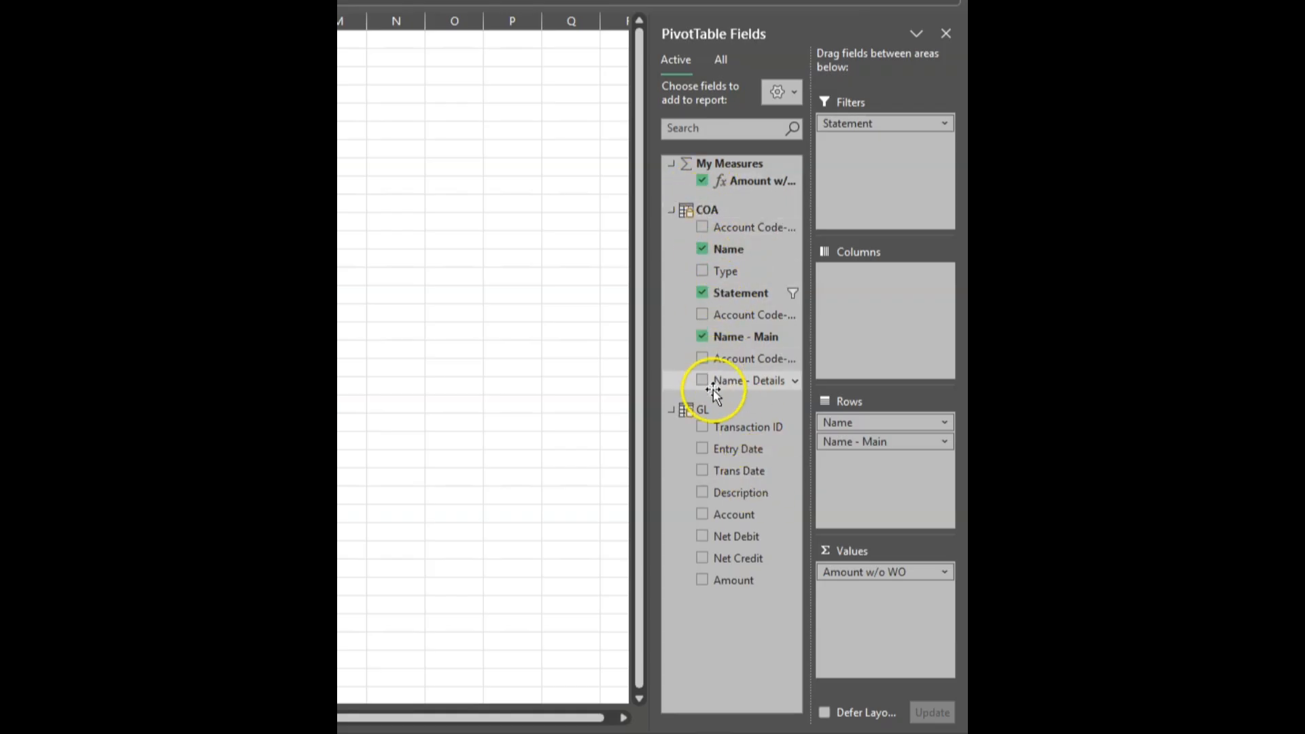
pyautogui.click(670, 164)
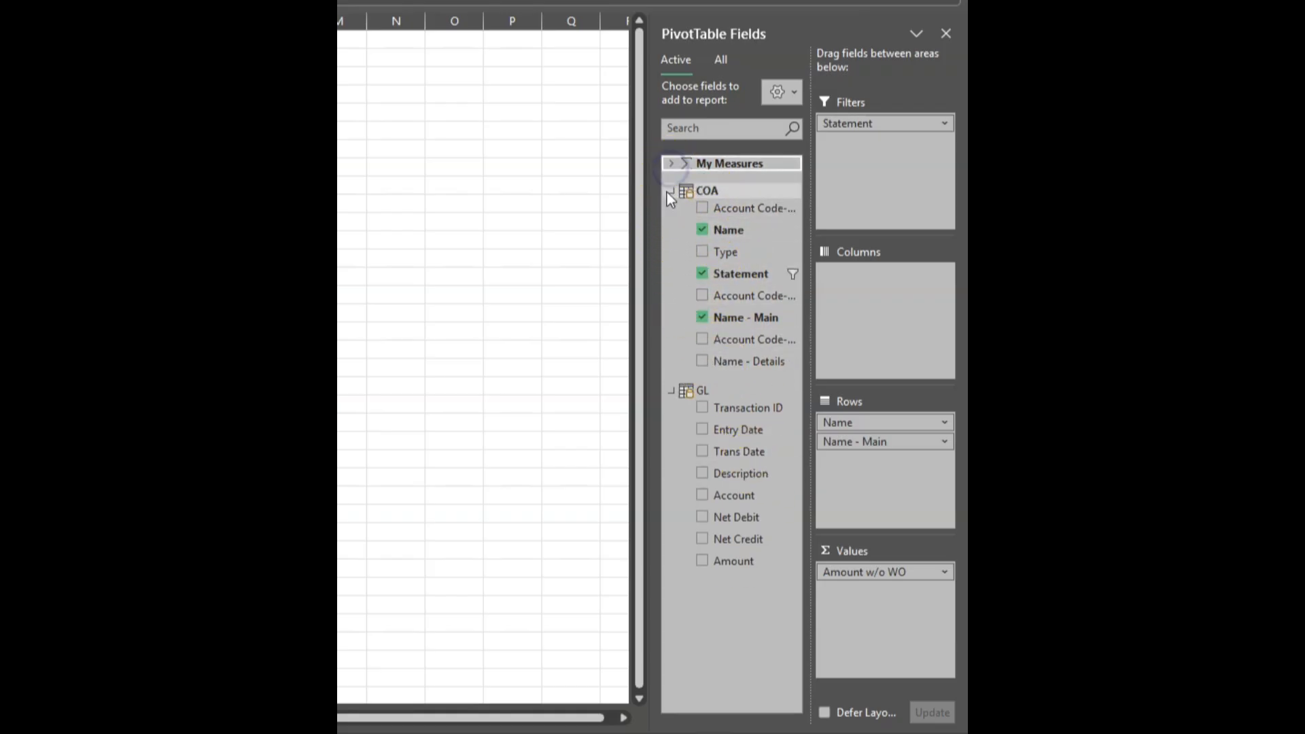
pyautogui.click(669, 192)
pyautogui.click(670, 218)
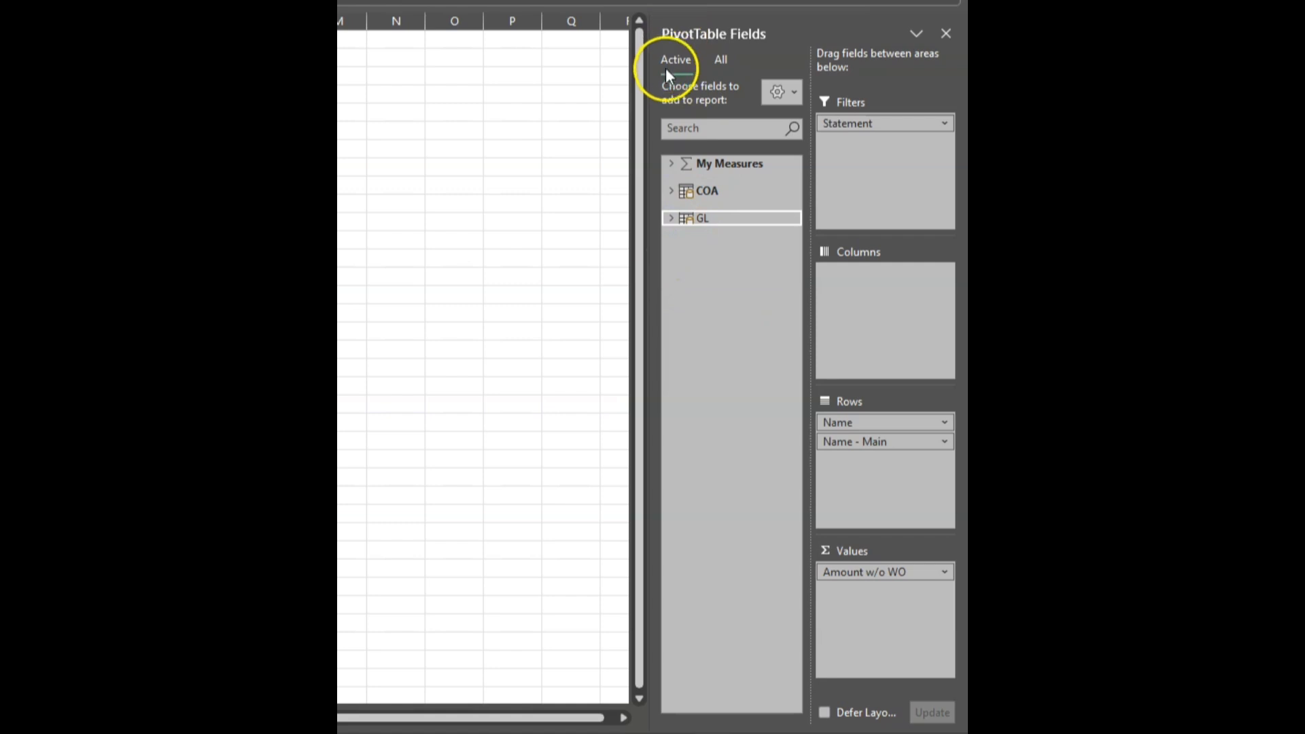
pyautogui.click(719, 64)
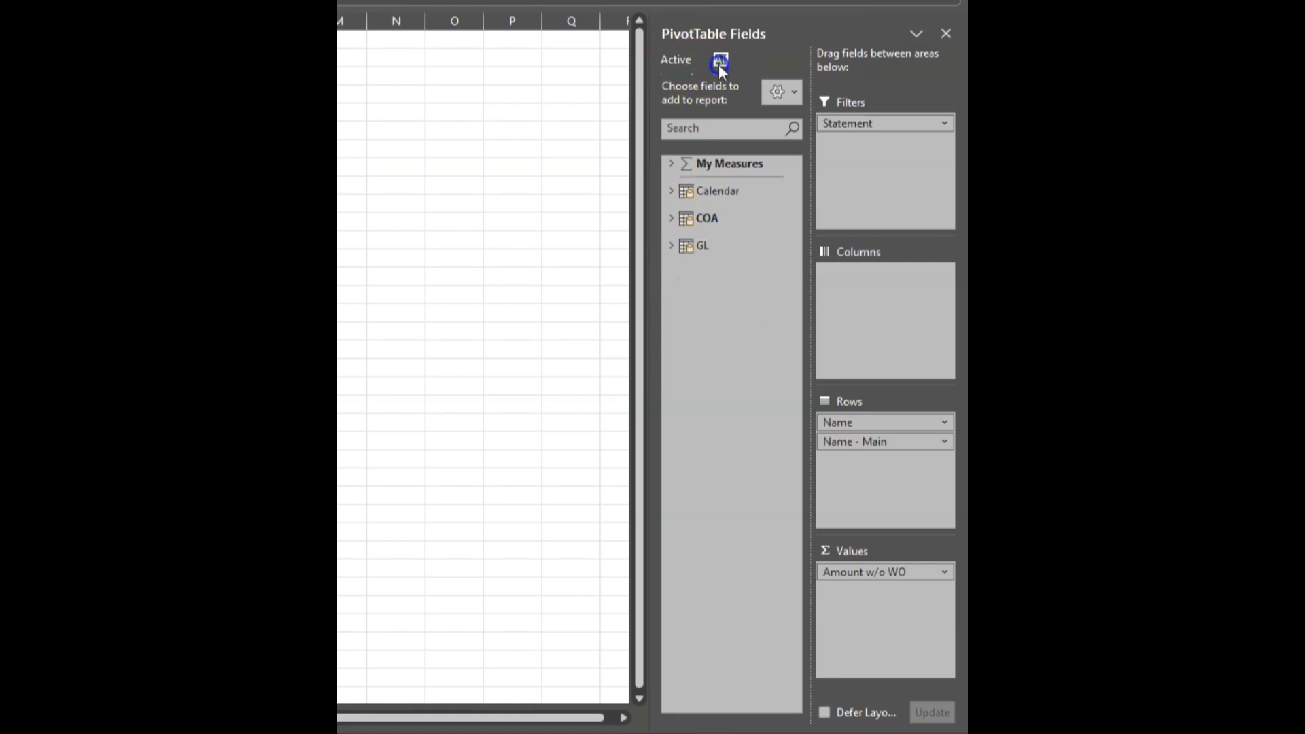
pyautogui.click(673, 191)
pyautogui.moveTo(729, 253); pyautogui.dragTo(824, 275)
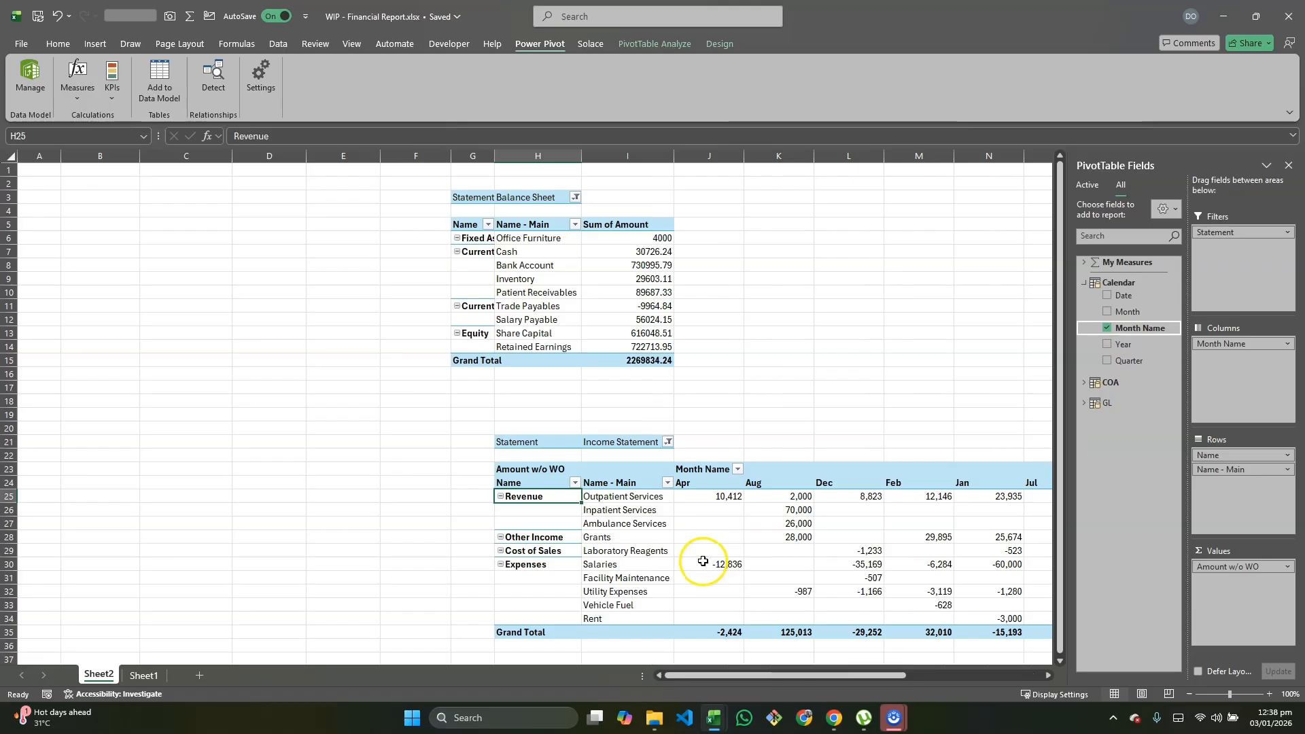
# In the Power Pivot data model's Calendar table, sort the Month Name column by Month and return to the Excel workbook
pyautogui.hscroll(-5, 702, 552)
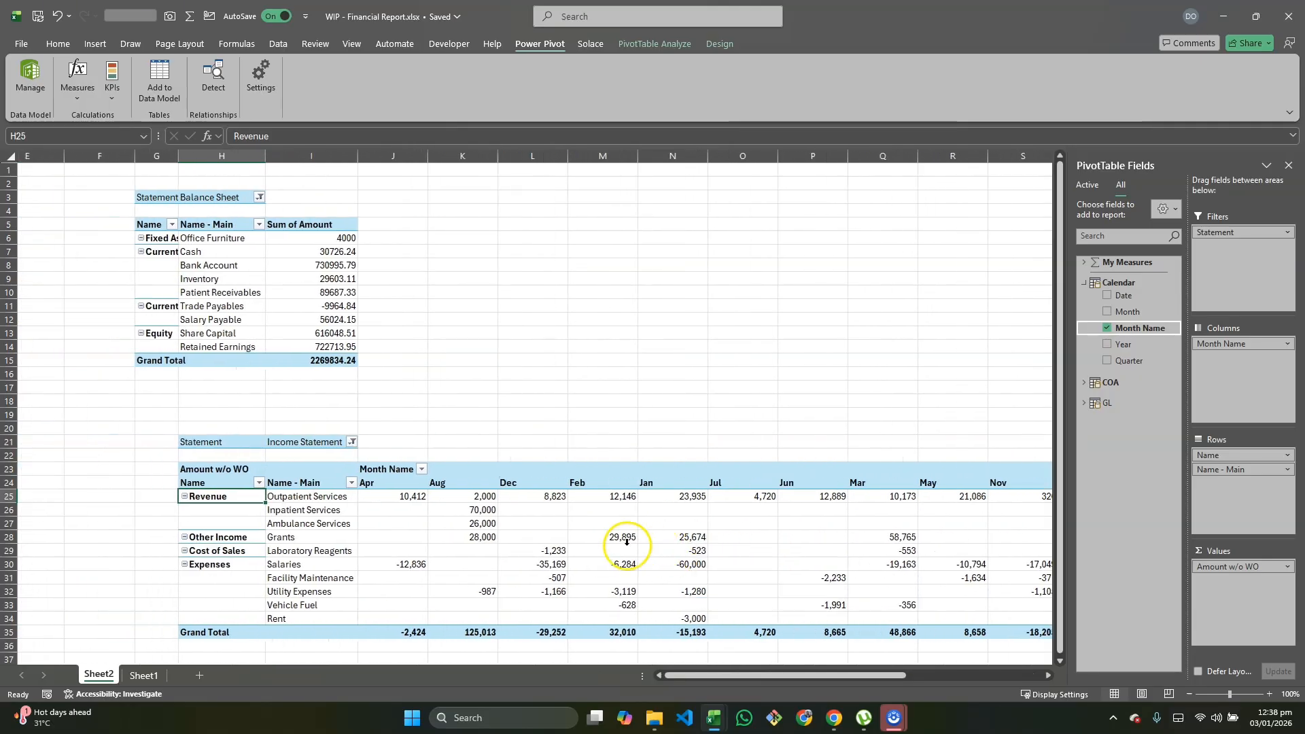
pyautogui.hscroll(3, 392, 492)
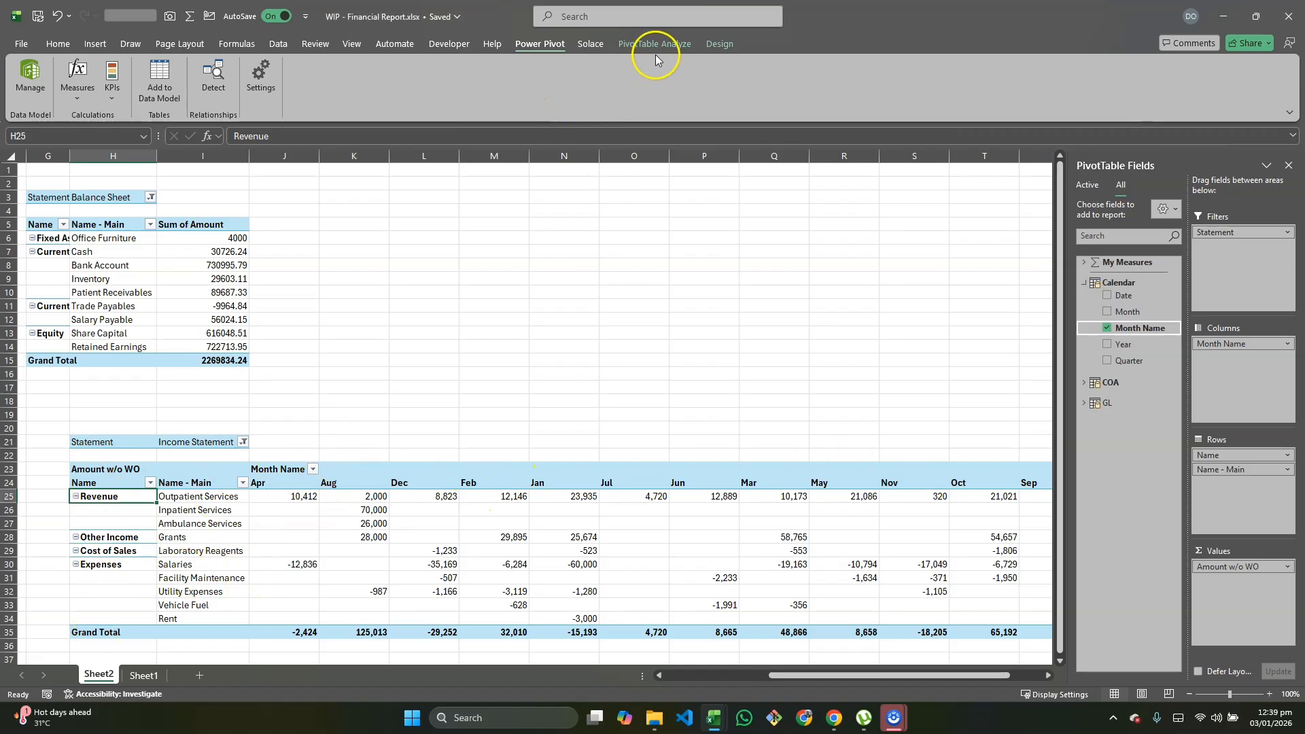
pyautogui.click(22, 68)
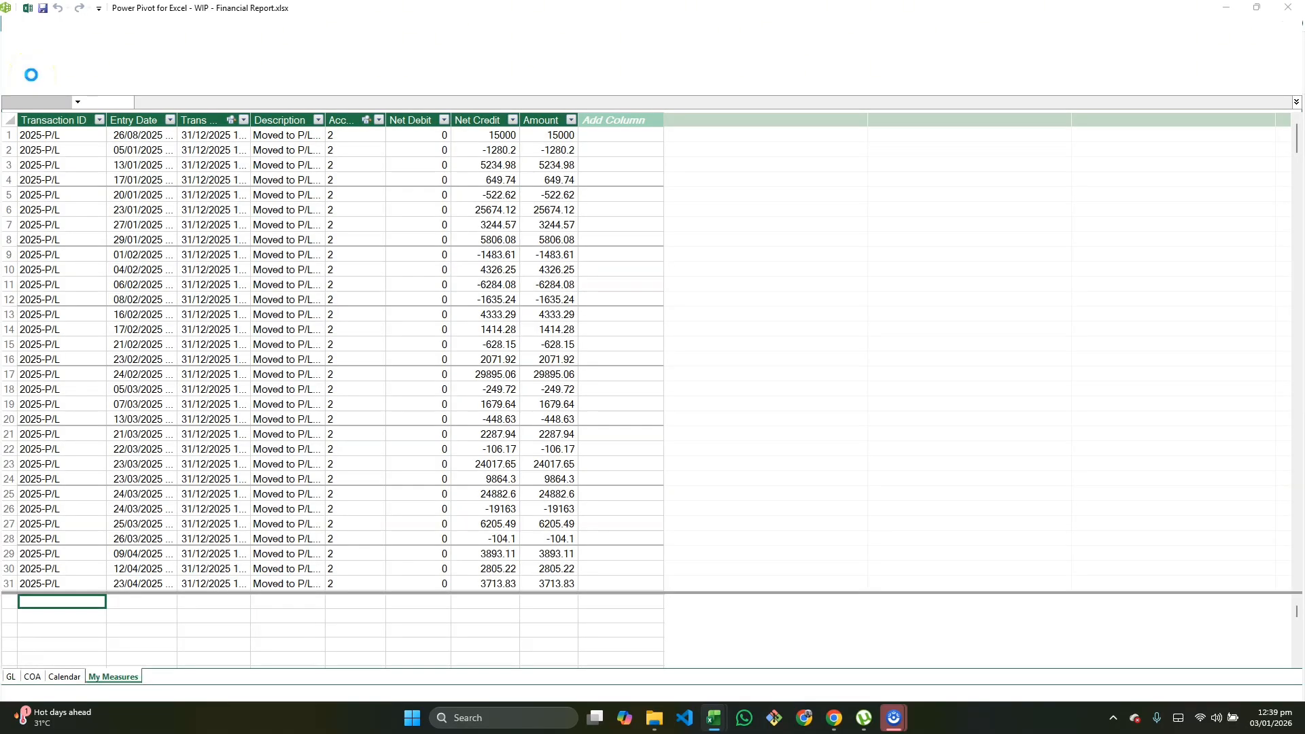
pyautogui.click(74, 676)
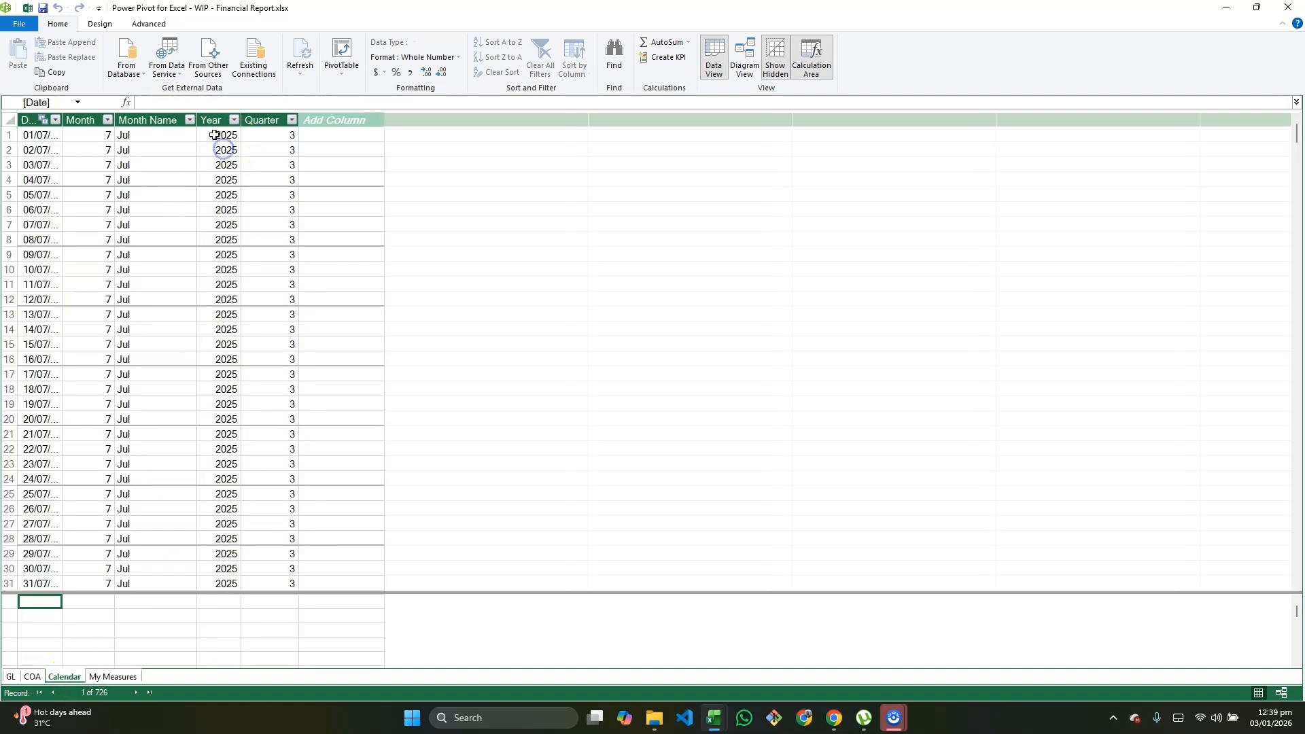
pyautogui.click(143, 120)
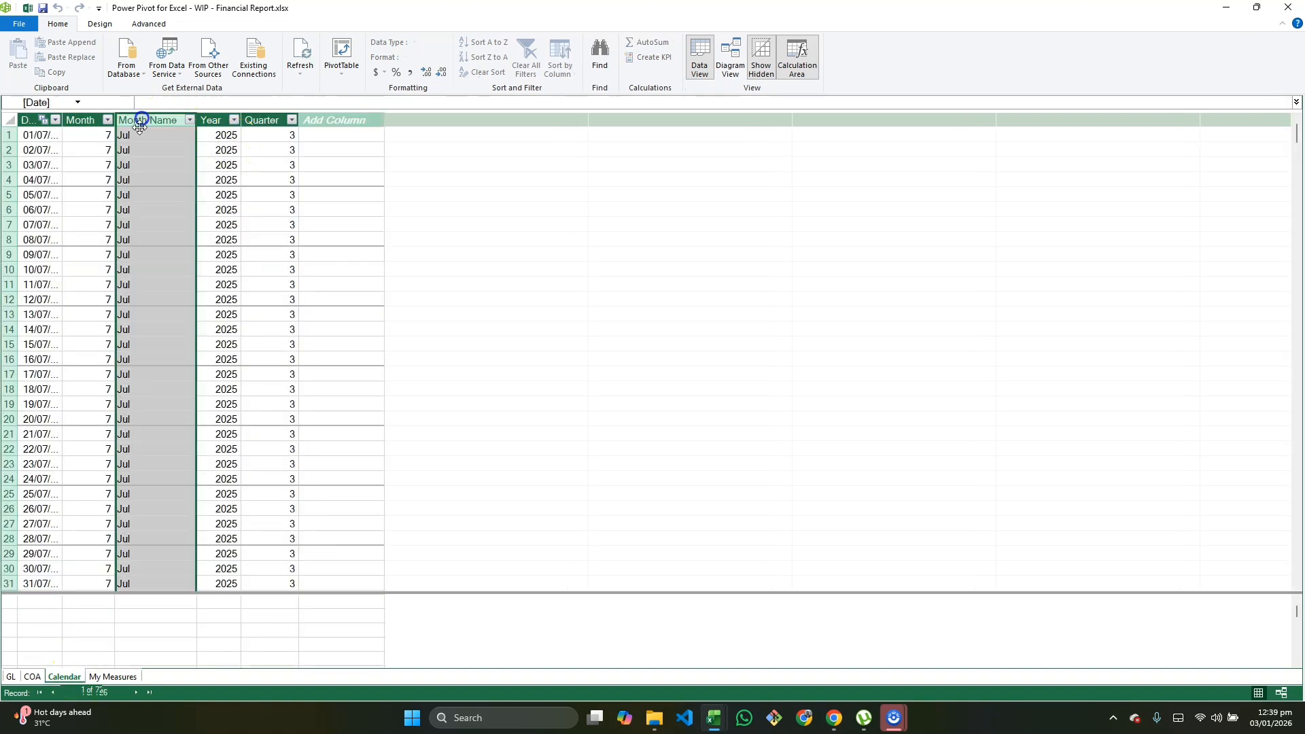
pyautogui.click(573, 75)
pyautogui.click(537, 92)
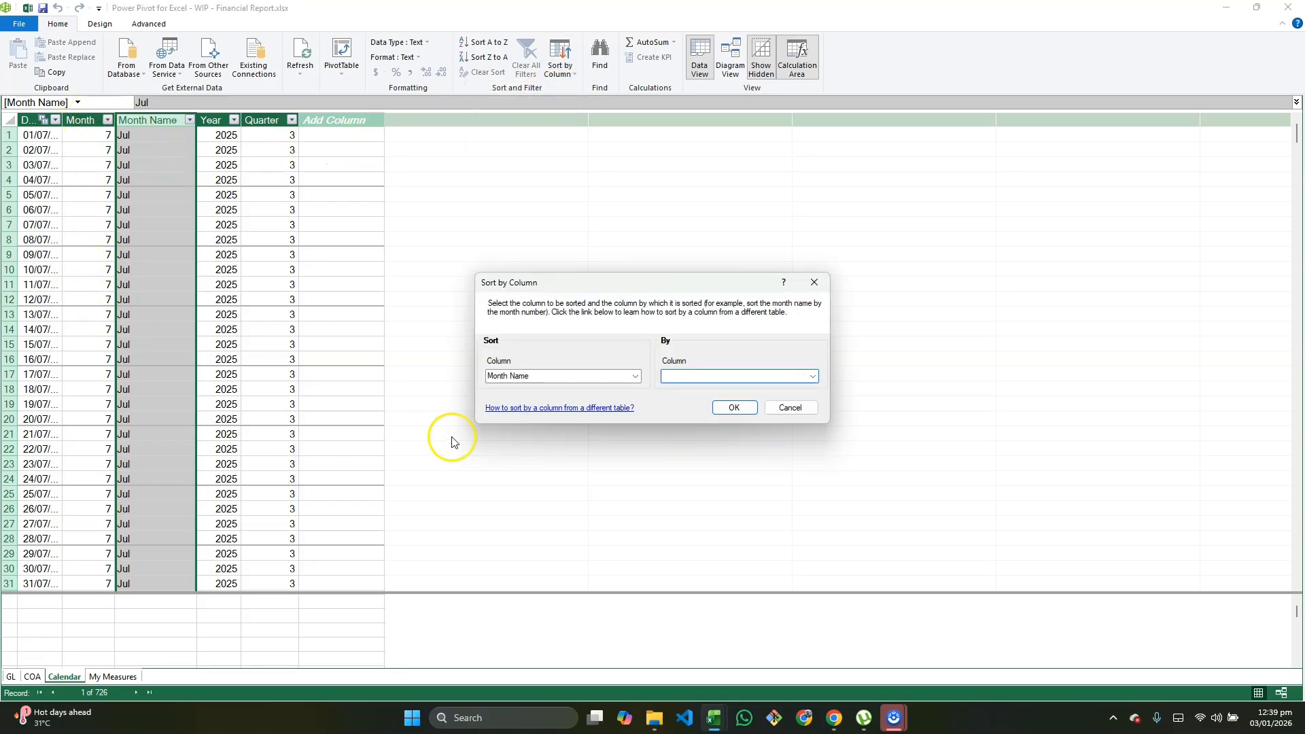
pyautogui.click(813, 378)
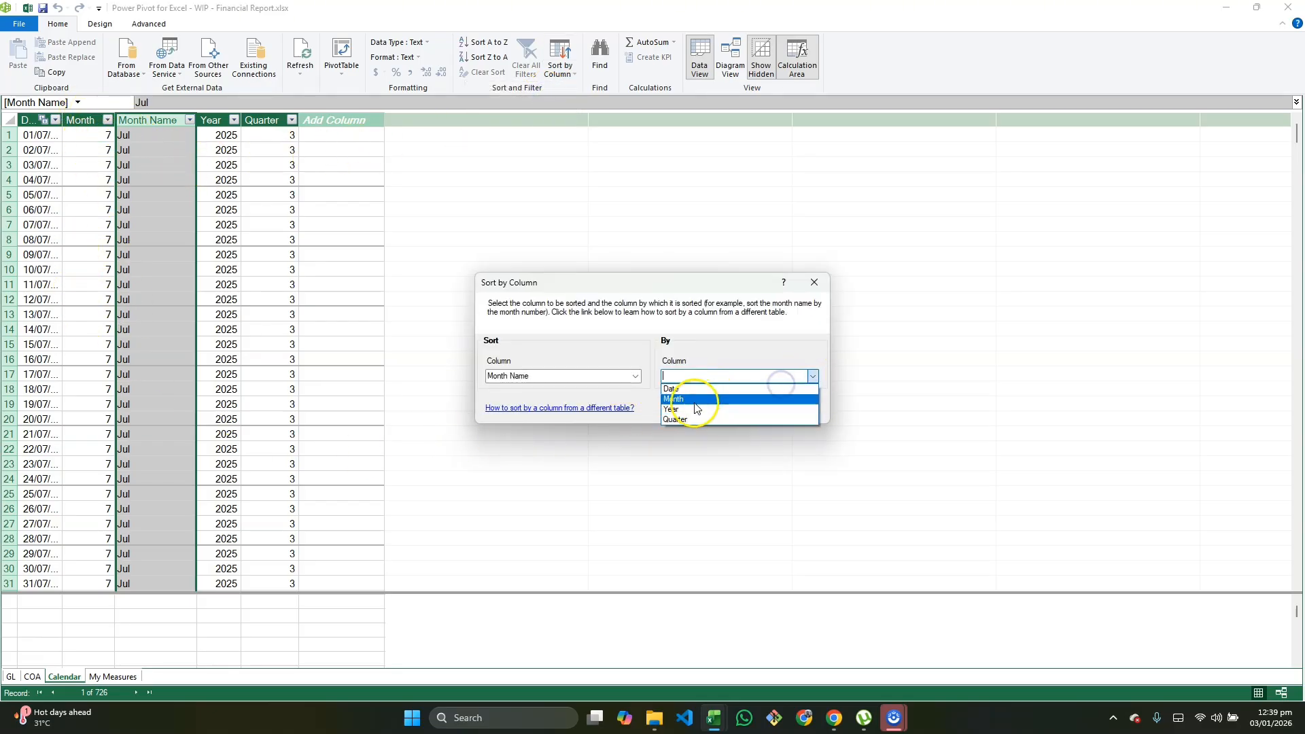
pyautogui.click(700, 400)
pyautogui.click(741, 411)
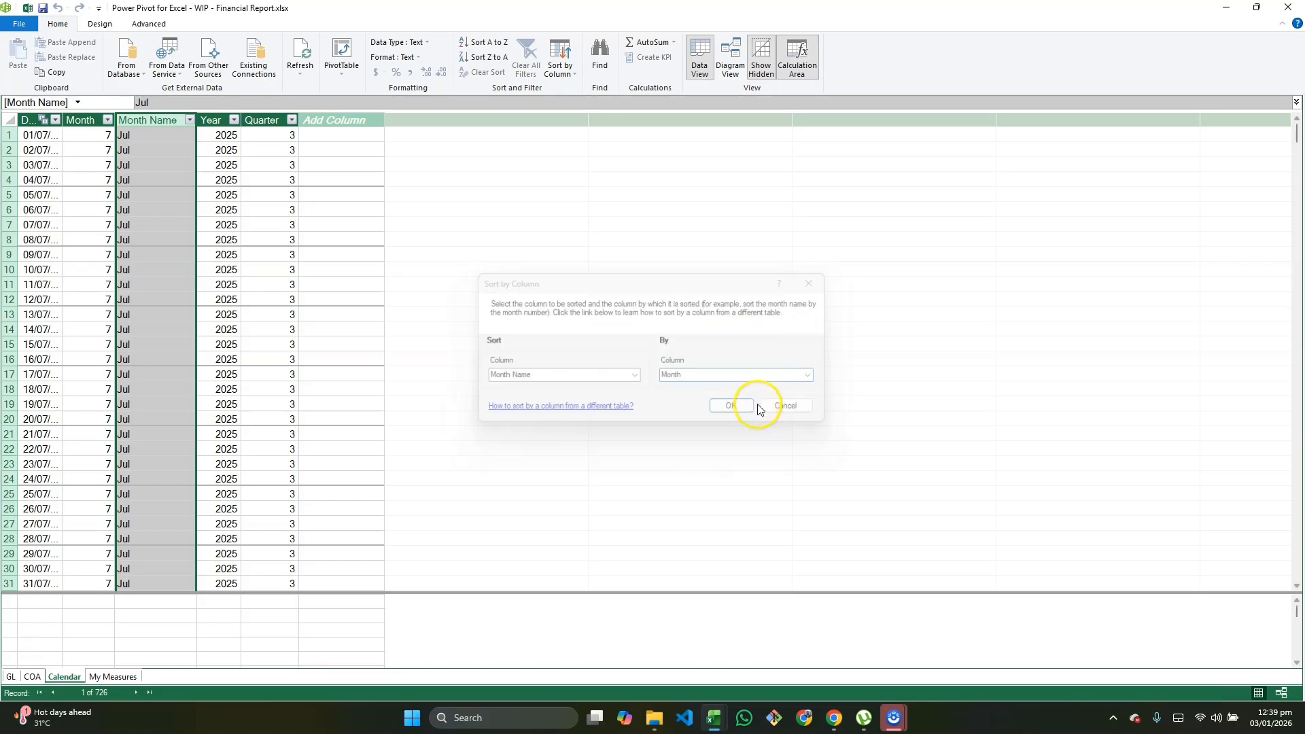
pyautogui.click(33, 11)
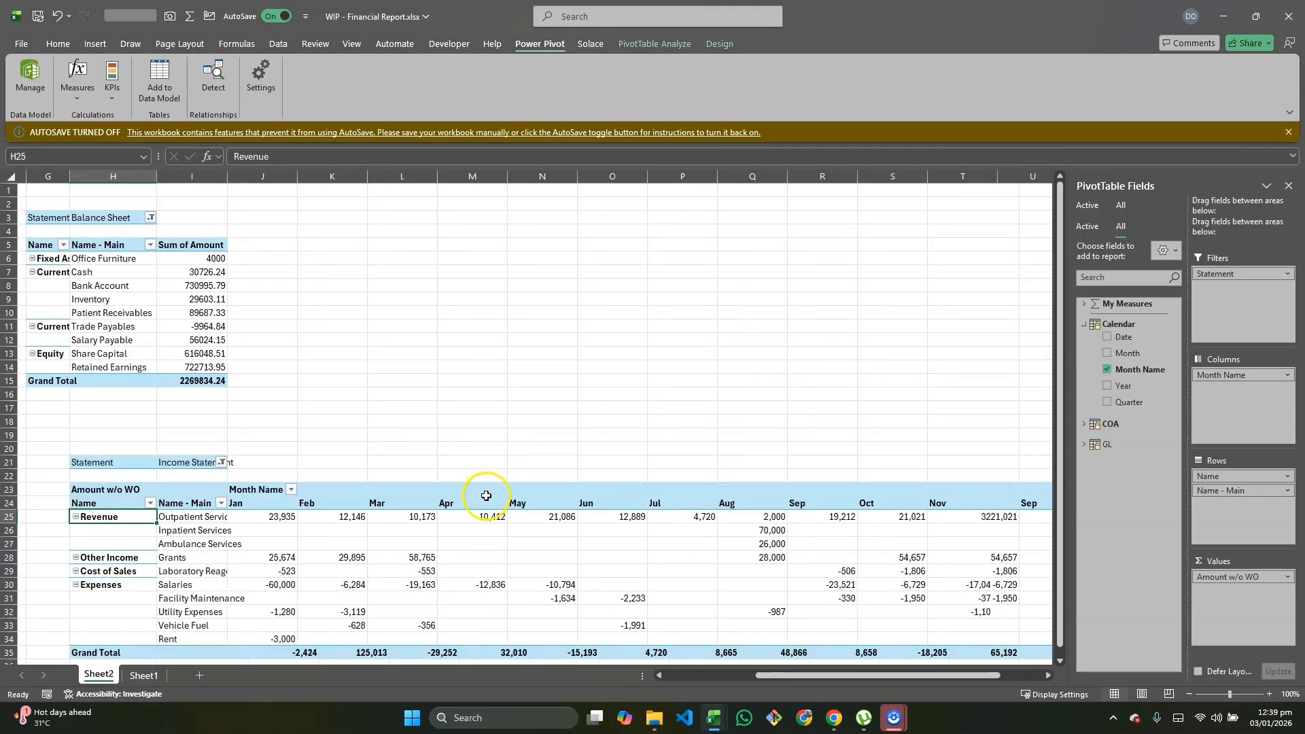
# Center the header labels from Jan to Grand Total in row 24 of the monthly Income Statement
pyautogui.scroll(-3, 326, 519)
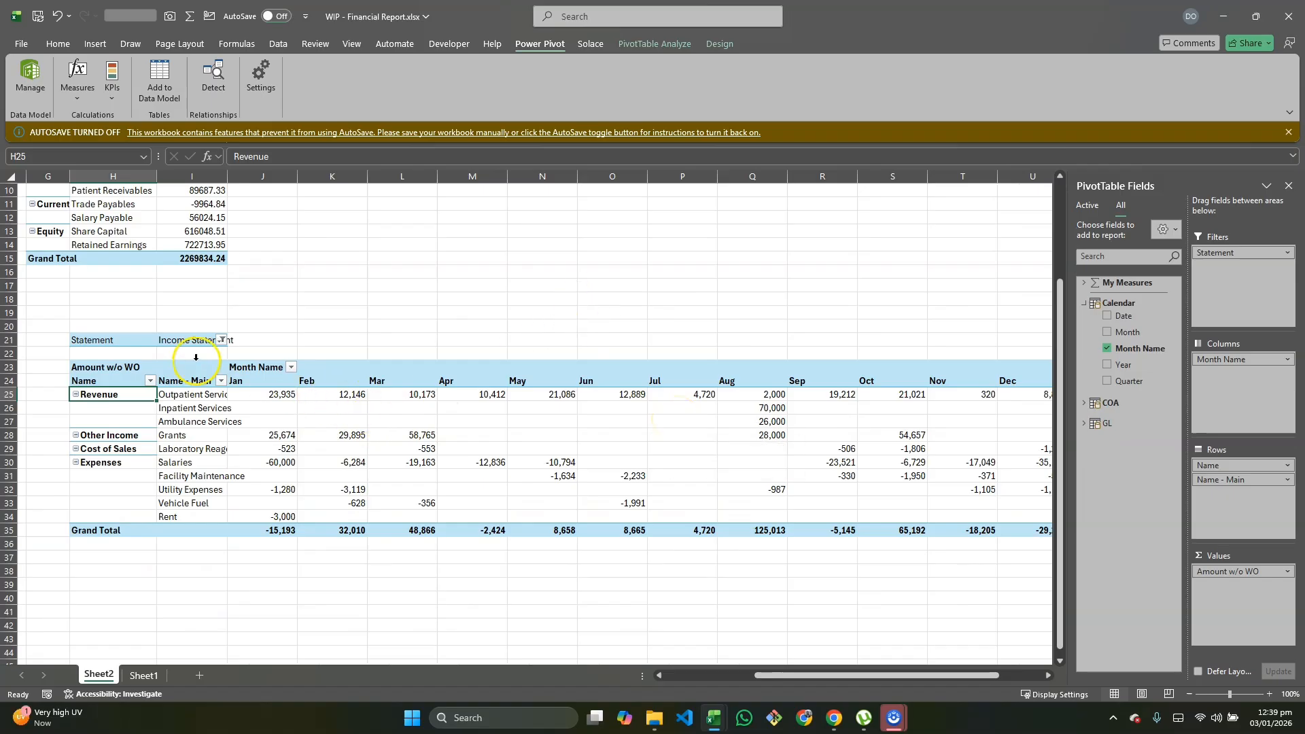
pyautogui.click(245, 380)
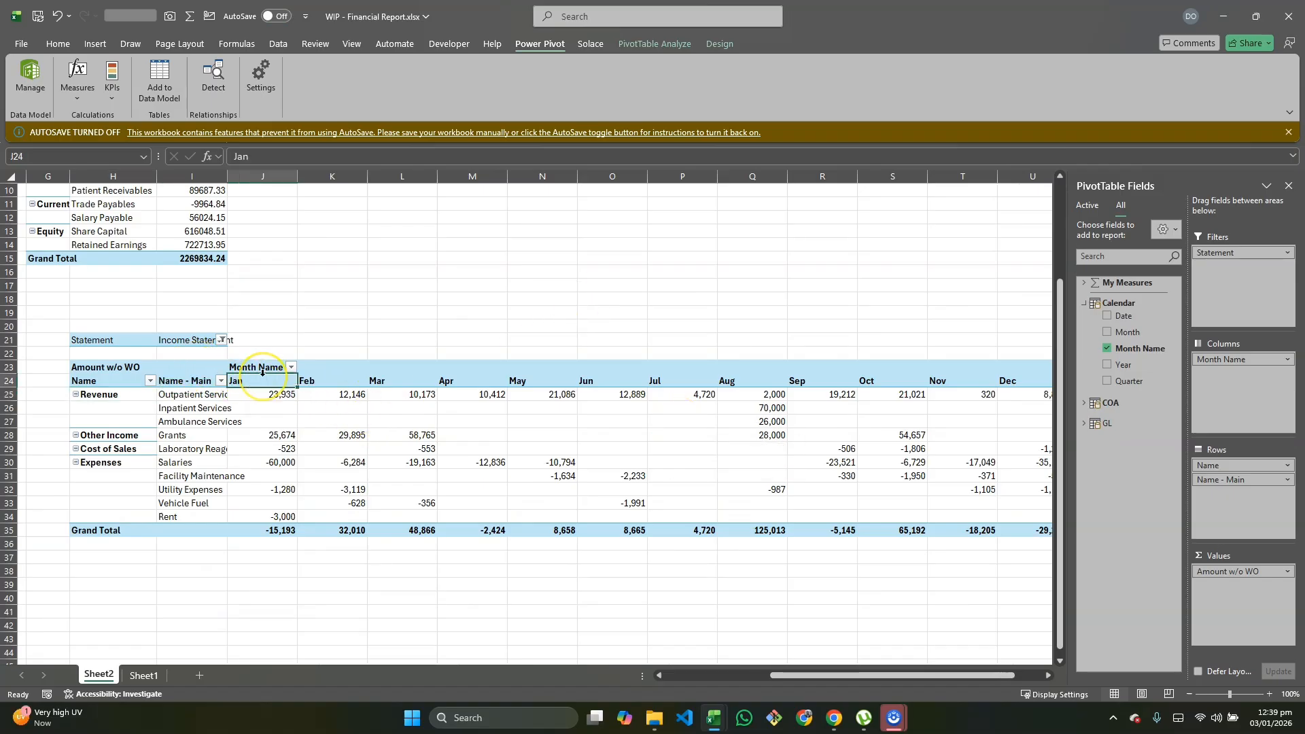
pyautogui.click(262, 373)
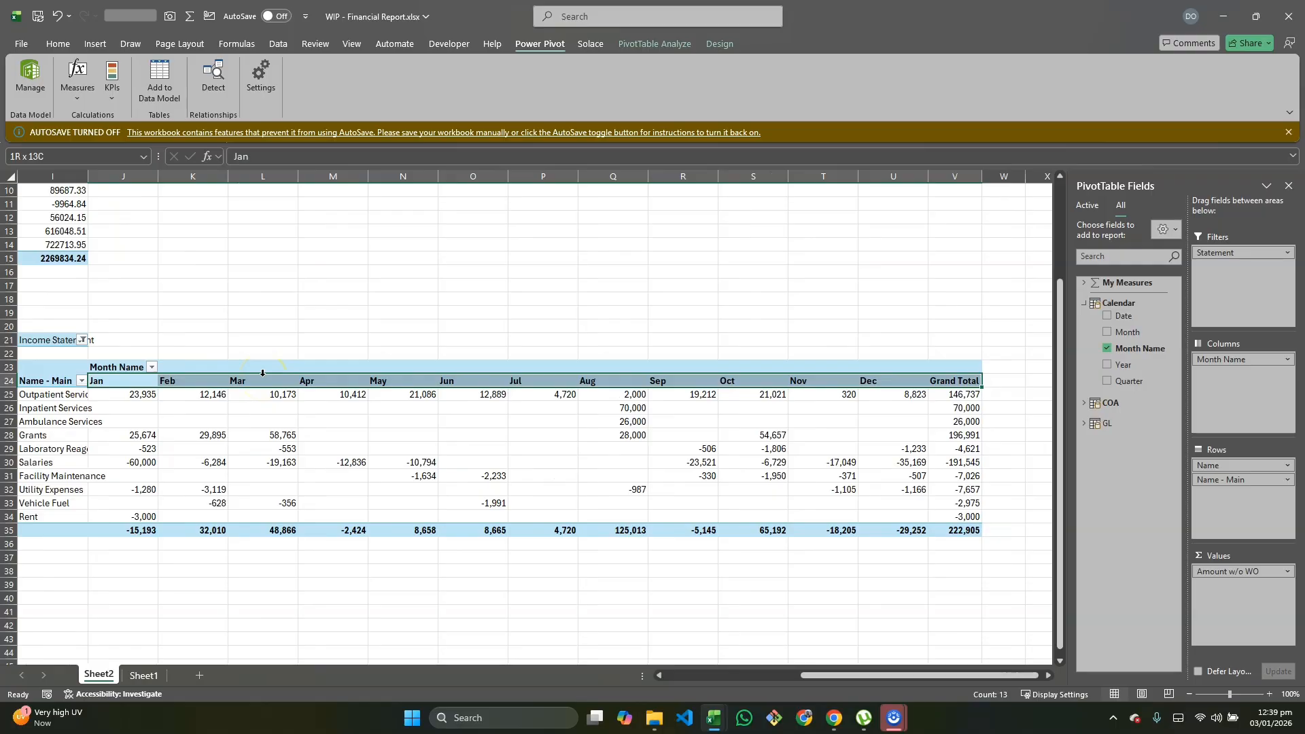
pyautogui.hscroll(-4, 263, 373)
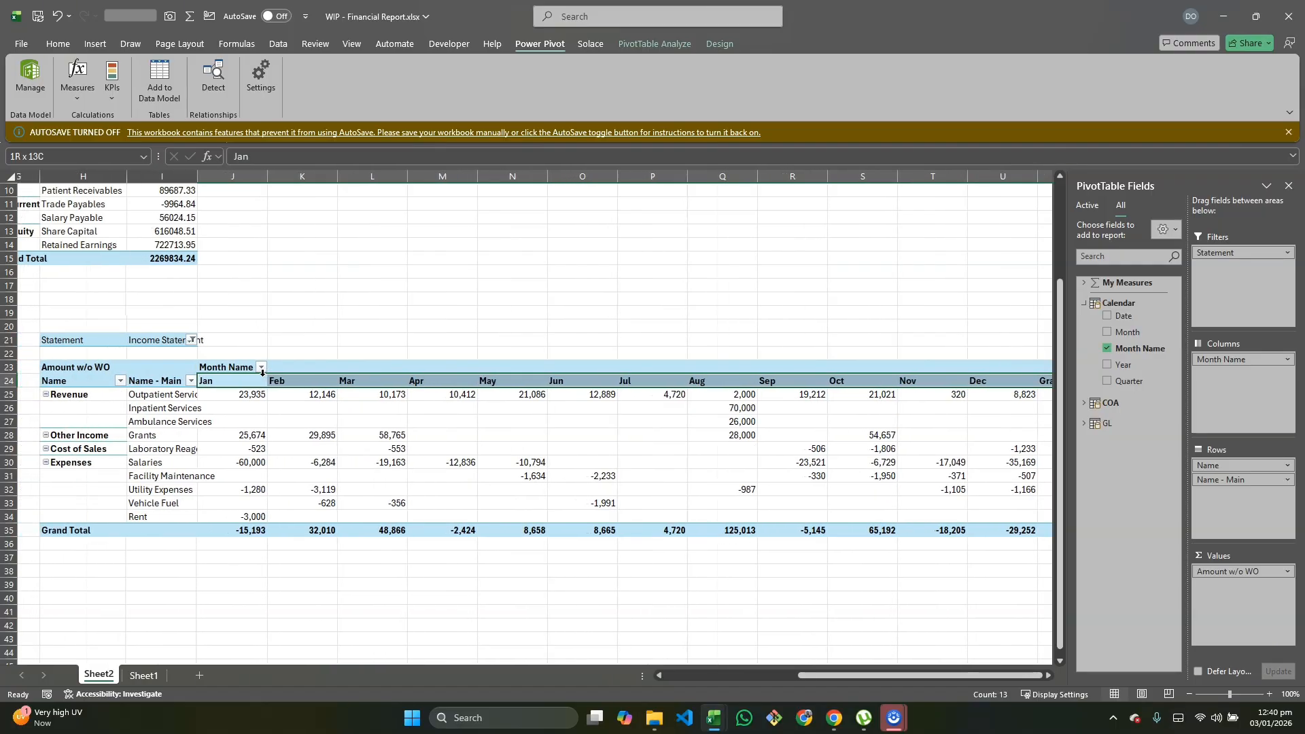
pyautogui.hscroll(-1, 262, 373)
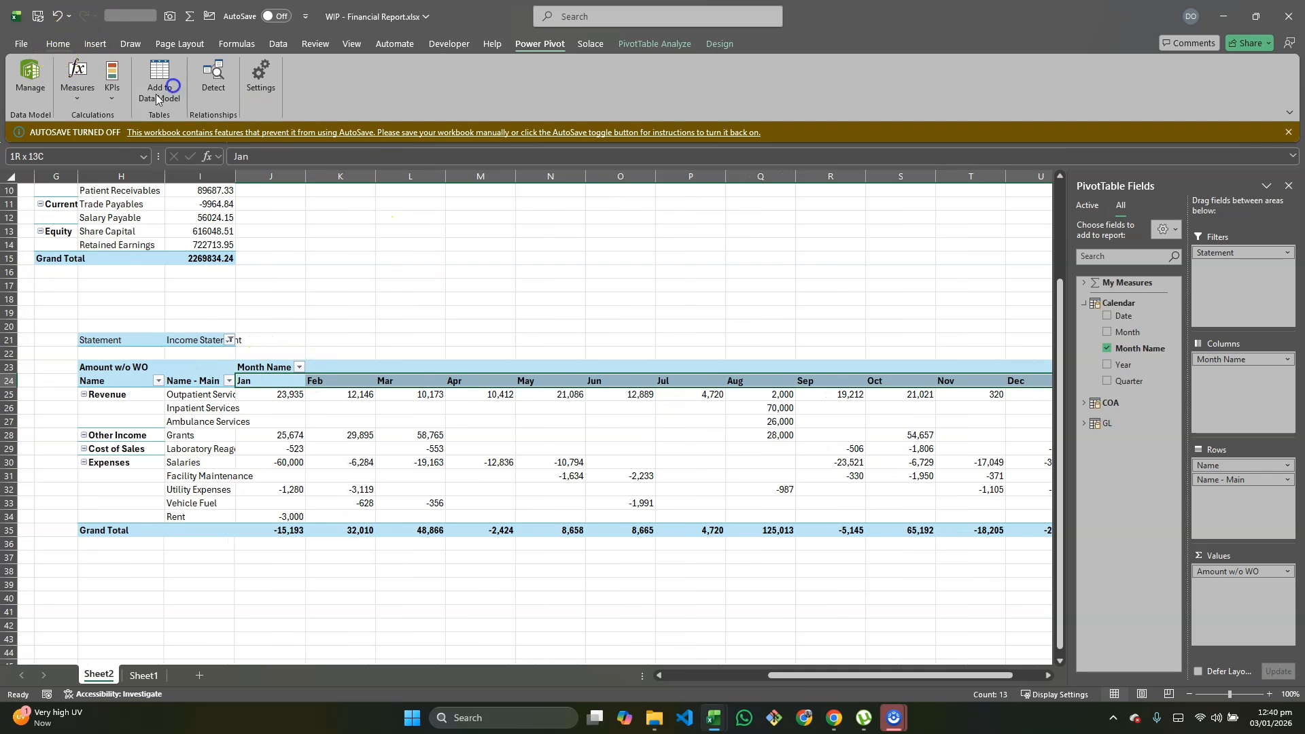
pyautogui.click(316, 91)
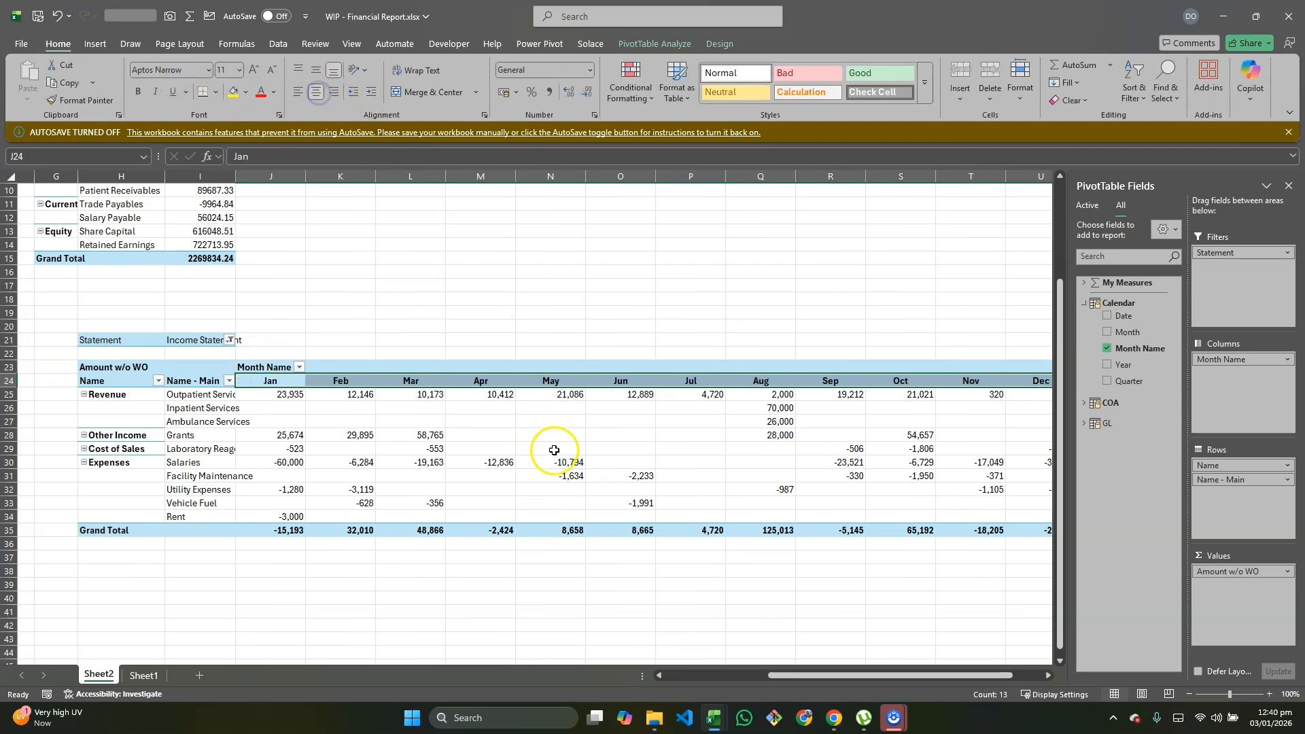
# Examine the monthly Income Statement across all months, including its Grand Total column and row
pyautogui.hscroll(2, 539, 516)
pyautogui.hscroll(-2, 538, 516)
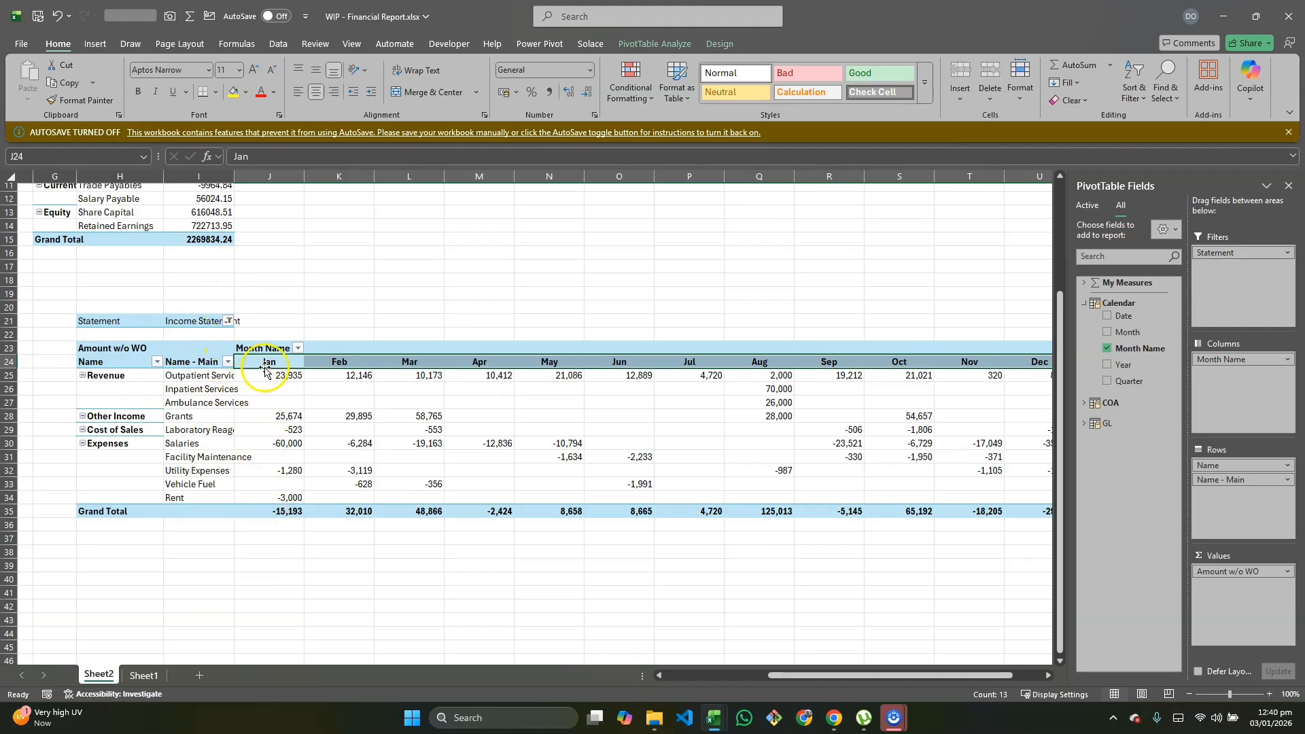
pyautogui.hscroll(3, 487, 397)
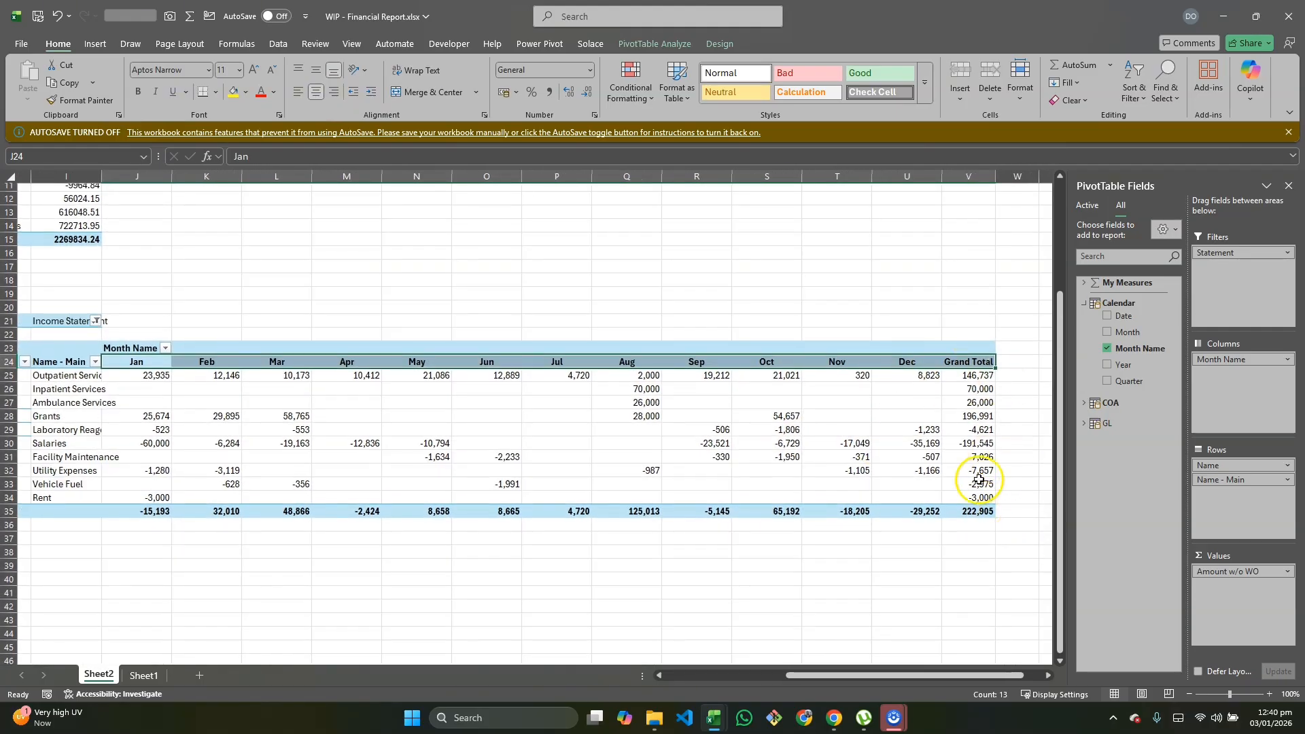
pyautogui.hscroll(-3, 850, 533)
pyautogui.scroll(1, 711, 484)
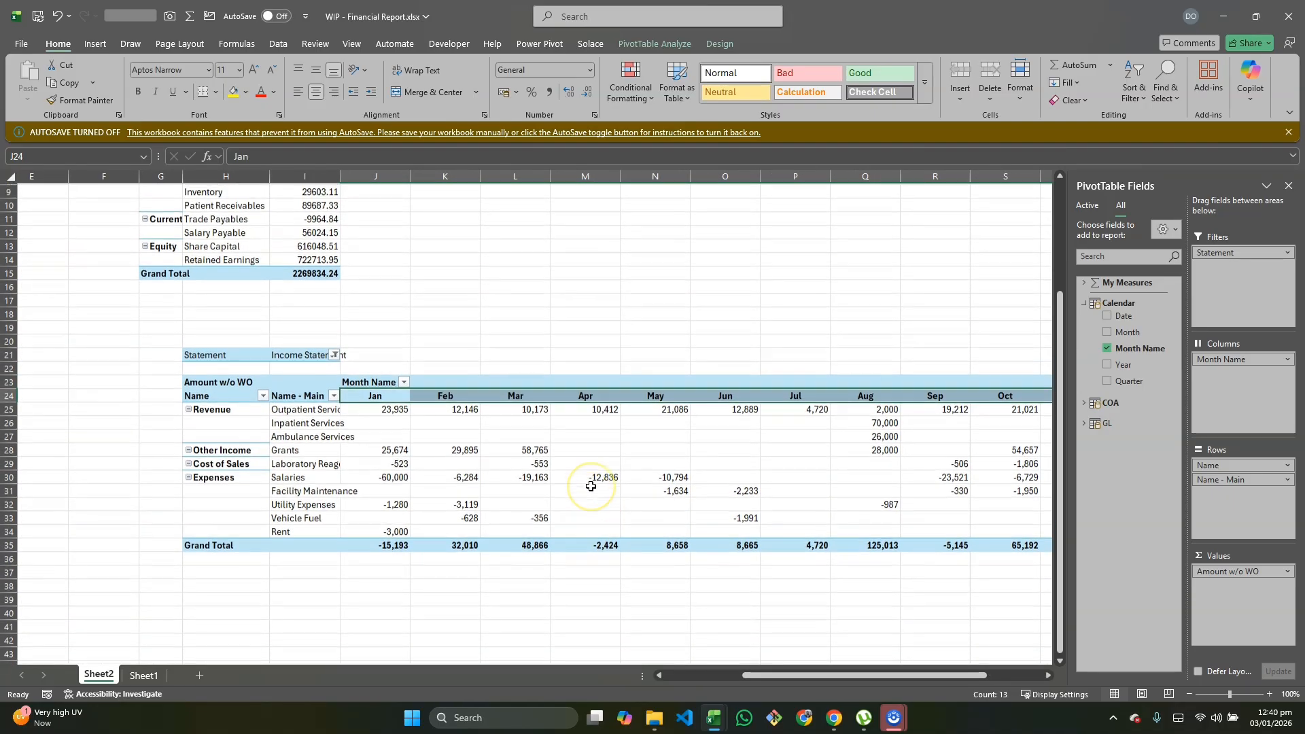
pyautogui.hscroll(5, 733, 492)
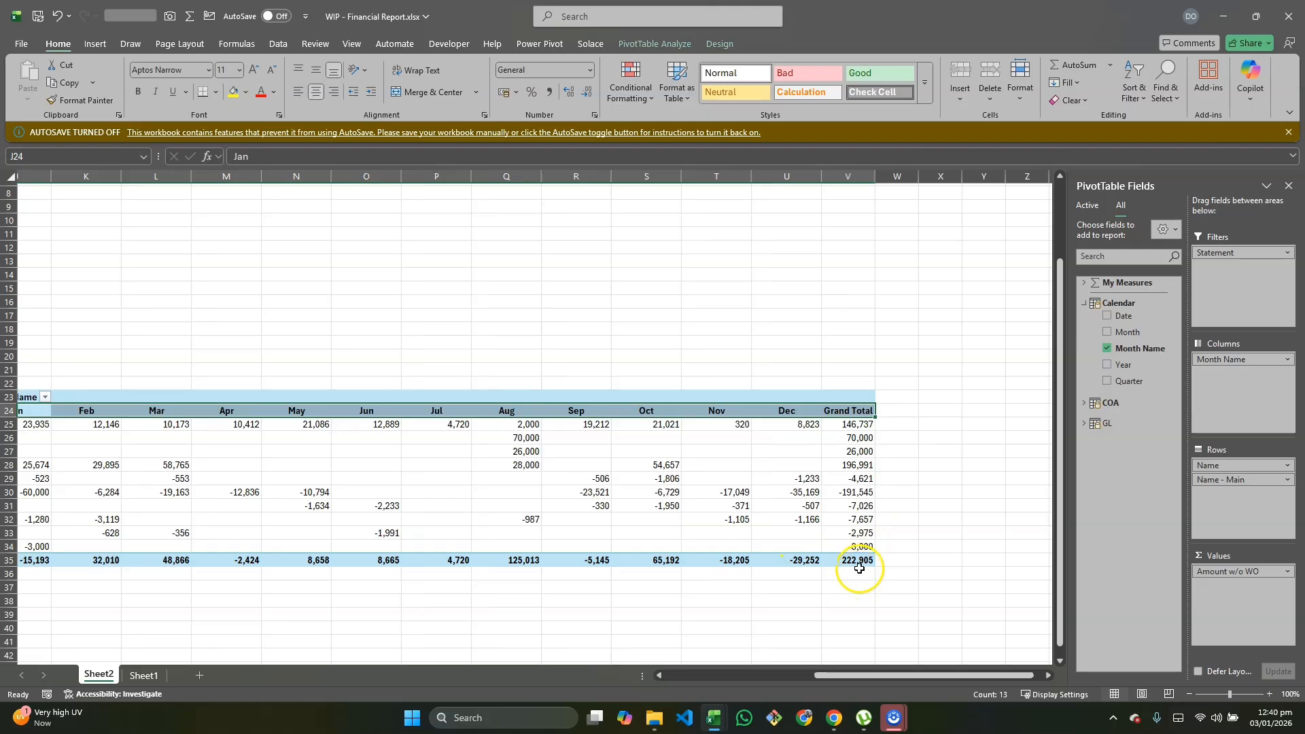
pyautogui.hscroll(-8, 854, 562)
pyautogui.scroll(5, 577, 495)
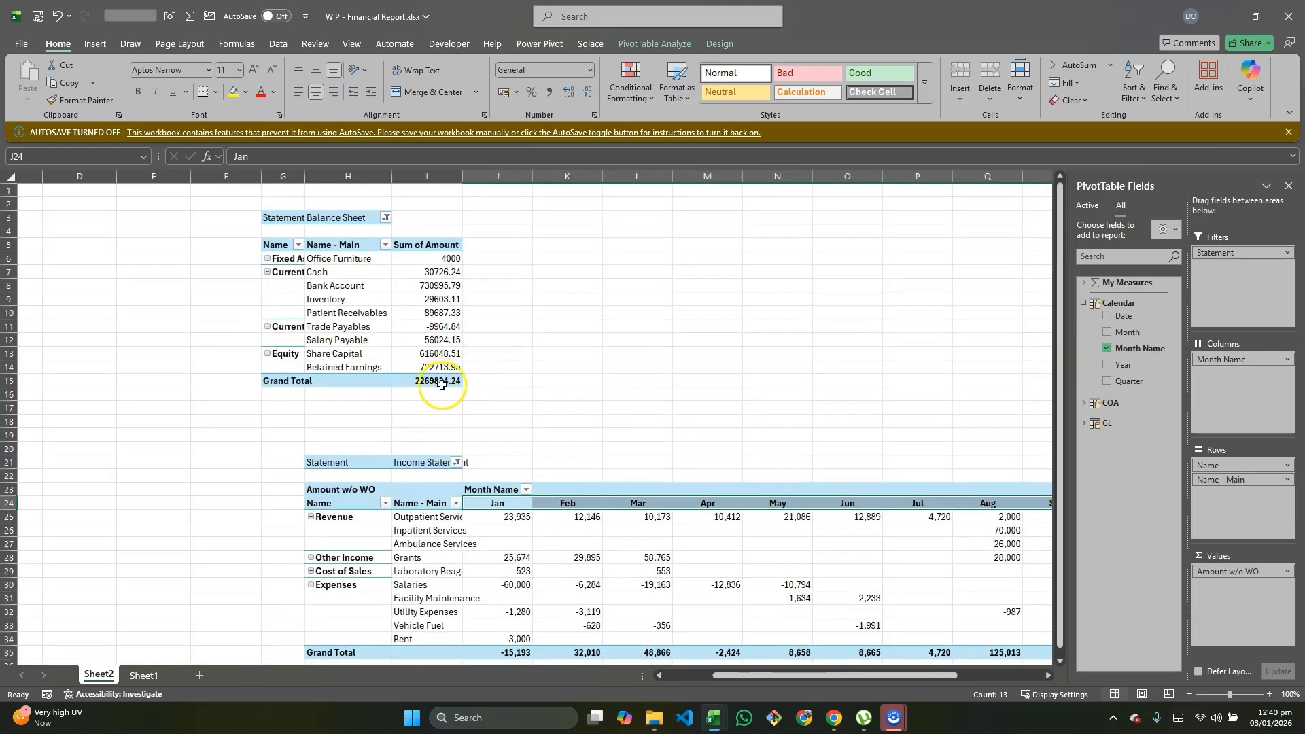
# Add a Year slicer from the Calendar table to the Balance Sheet PivotTable and place it in the empty columns beside the report
pyautogui.click(435, 353)
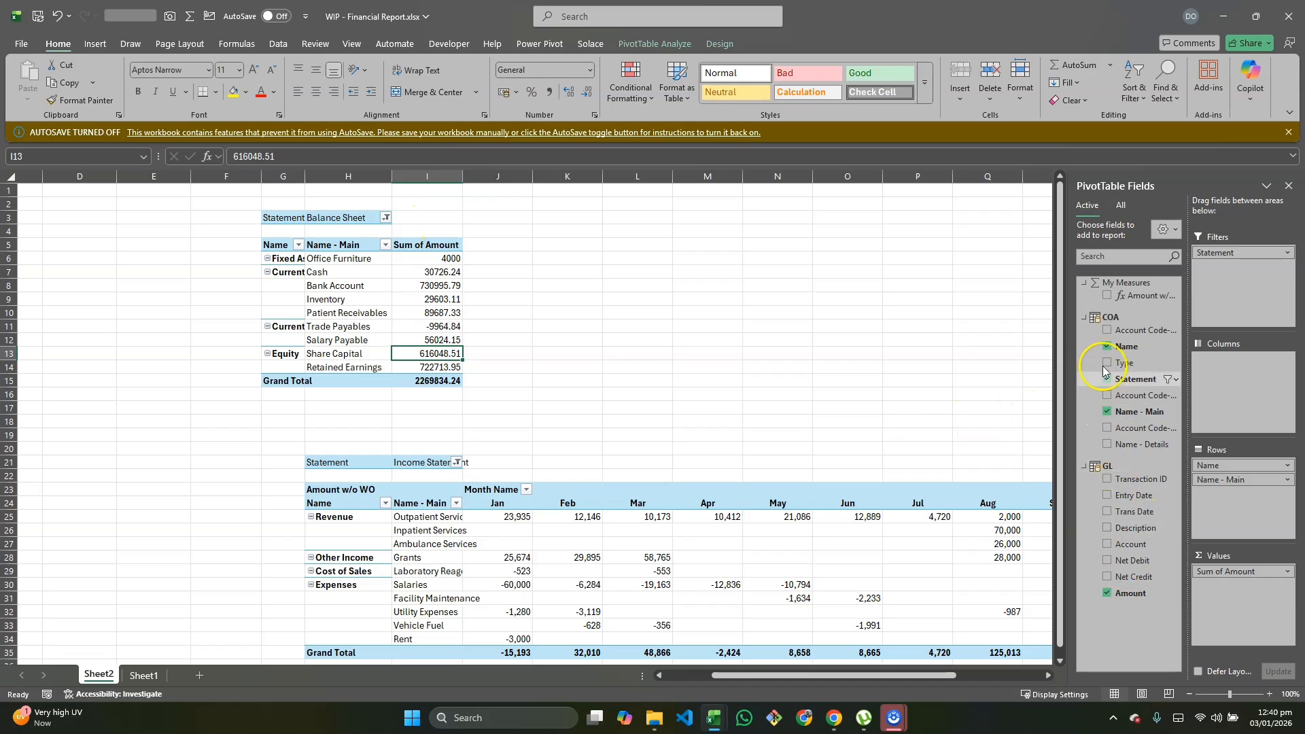
pyautogui.click(1121, 206)
pyautogui.click(1093, 306)
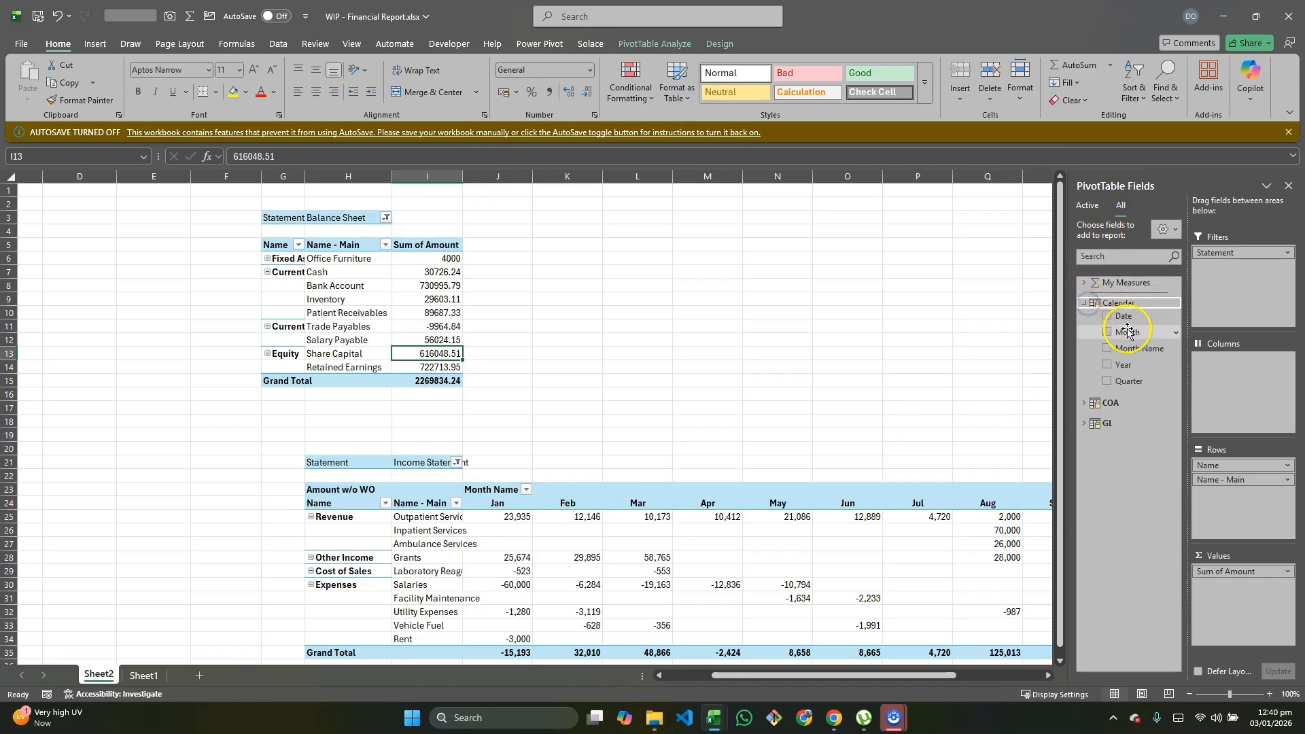
pyautogui.rightClick(1133, 369)
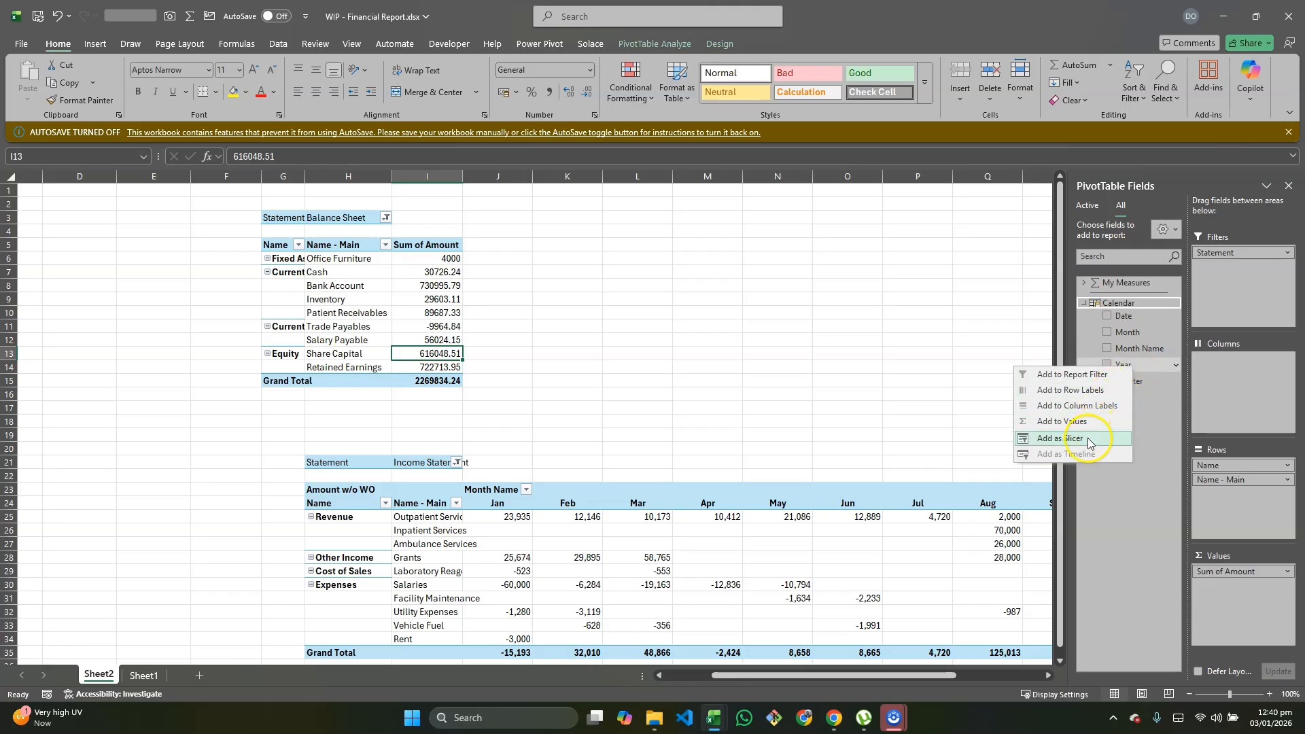
pyautogui.click(1059, 438)
pyautogui.moveTo(430, 347); pyautogui.dragTo(108, 218)
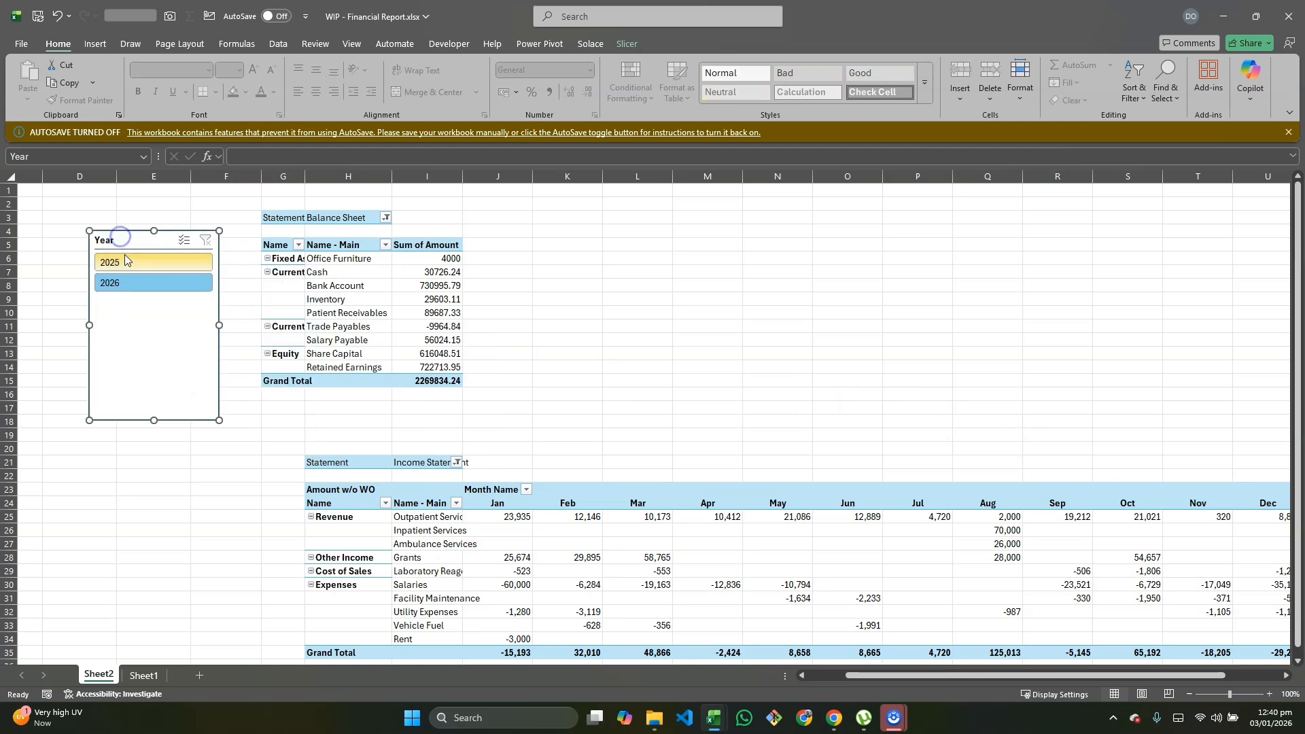
# Filter the Balance Sheet to 2025 with the Year slicer and check its Grand Total
pyautogui.click(128, 257)
pyautogui.scroll(-1, 588, 434)
pyautogui.scroll(-1, 587, 435)
pyautogui.hscroll(1, 370, 306)
pyautogui.scroll(1, 370, 306)
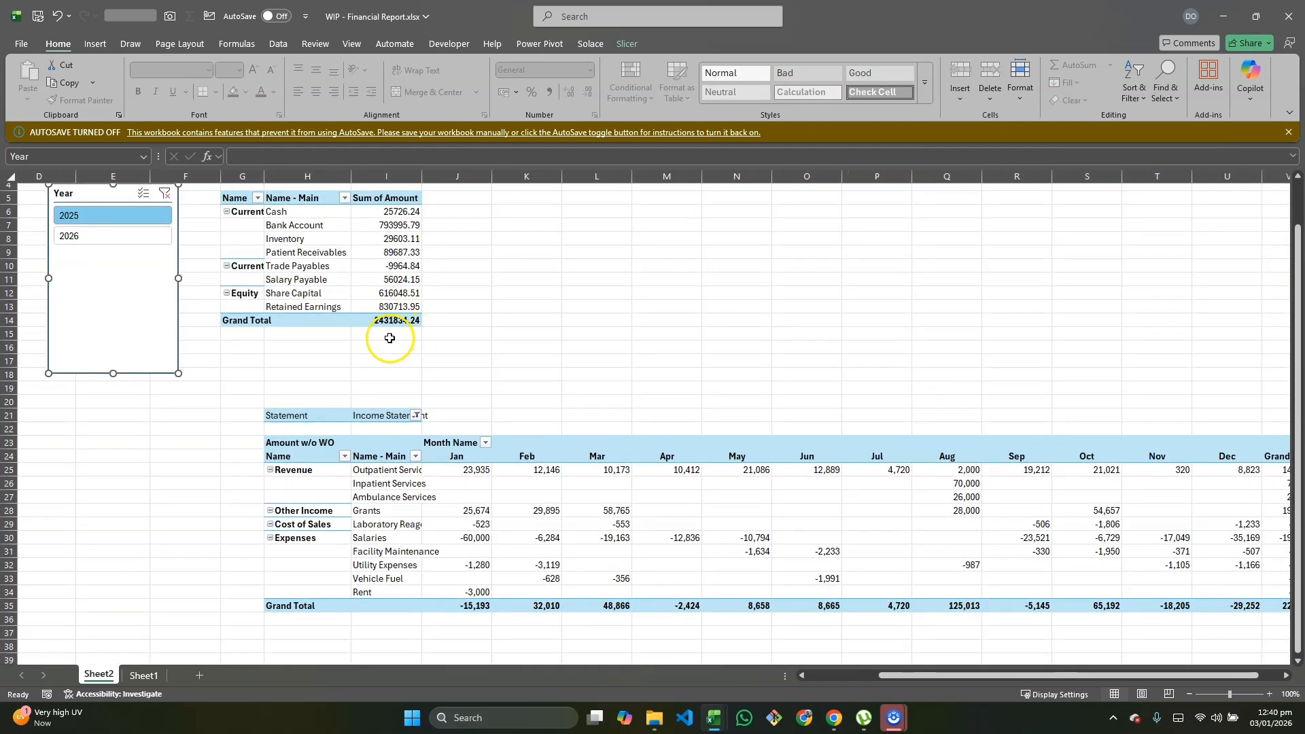
pyautogui.click(385, 323)
pyautogui.scroll(1, 476, 381)
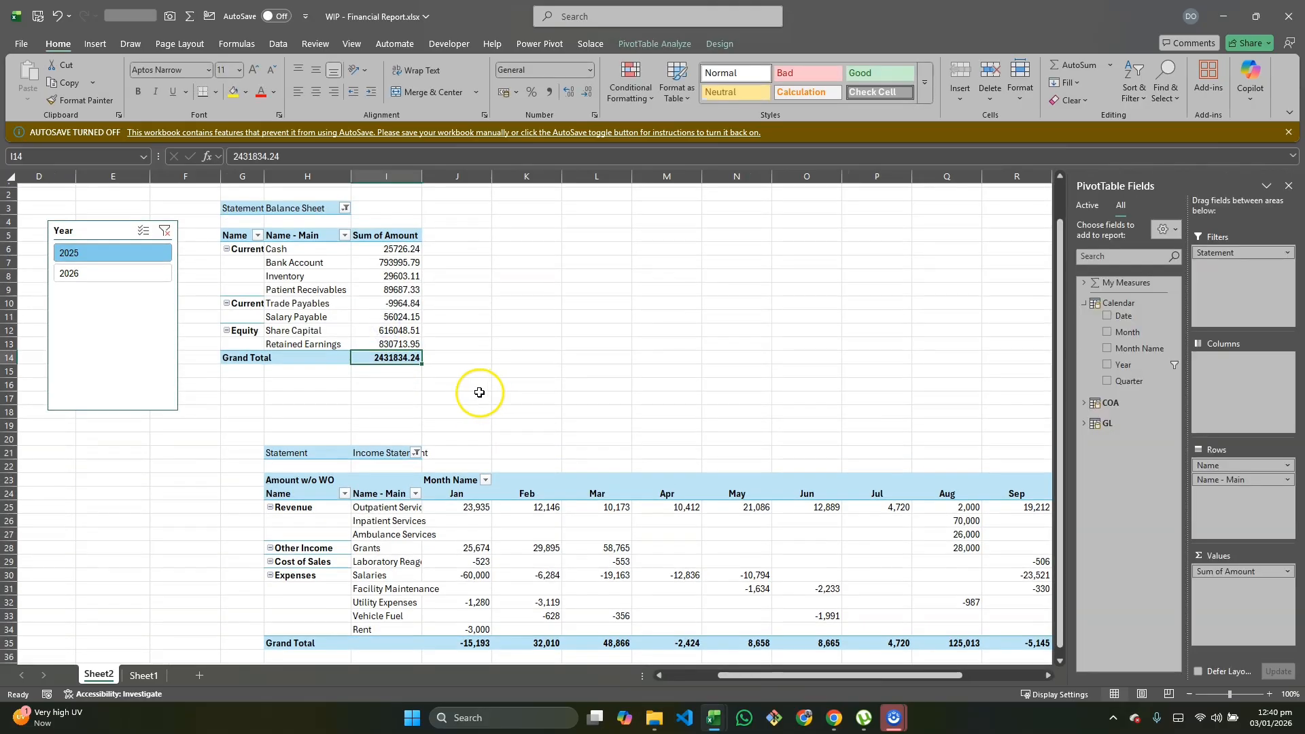
# Show all subtotals at the bottom of each group in the Balance Sheet and widen column G to fit the group names
pyautogui.click(359, 314)
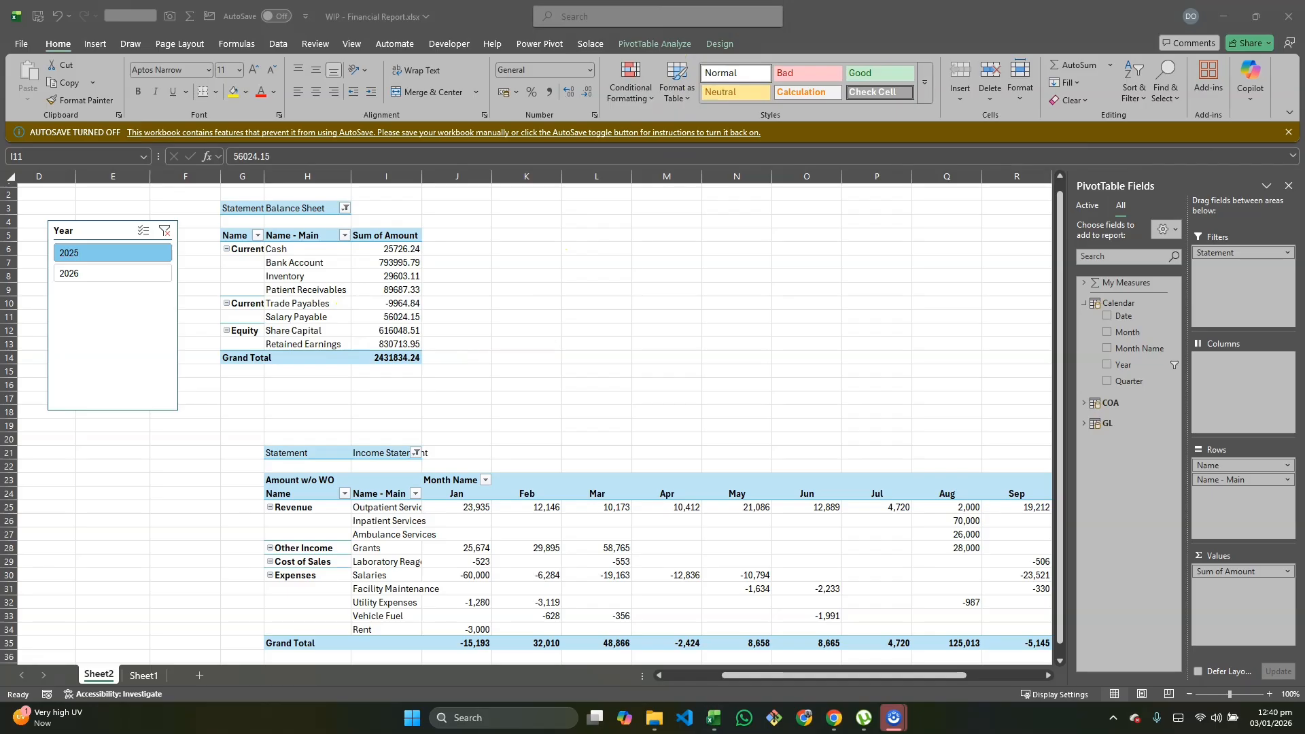
pyautogui.click(724, 48)
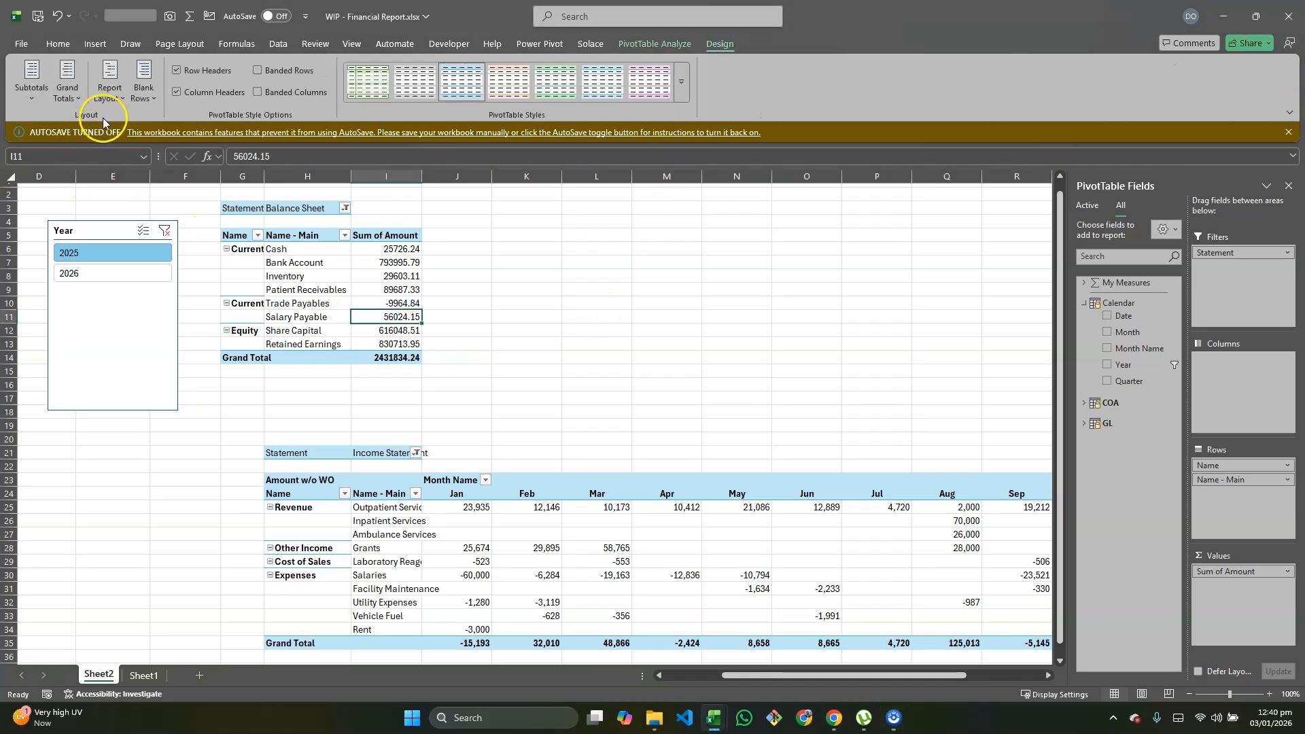
pyautogui.click(29, 103)
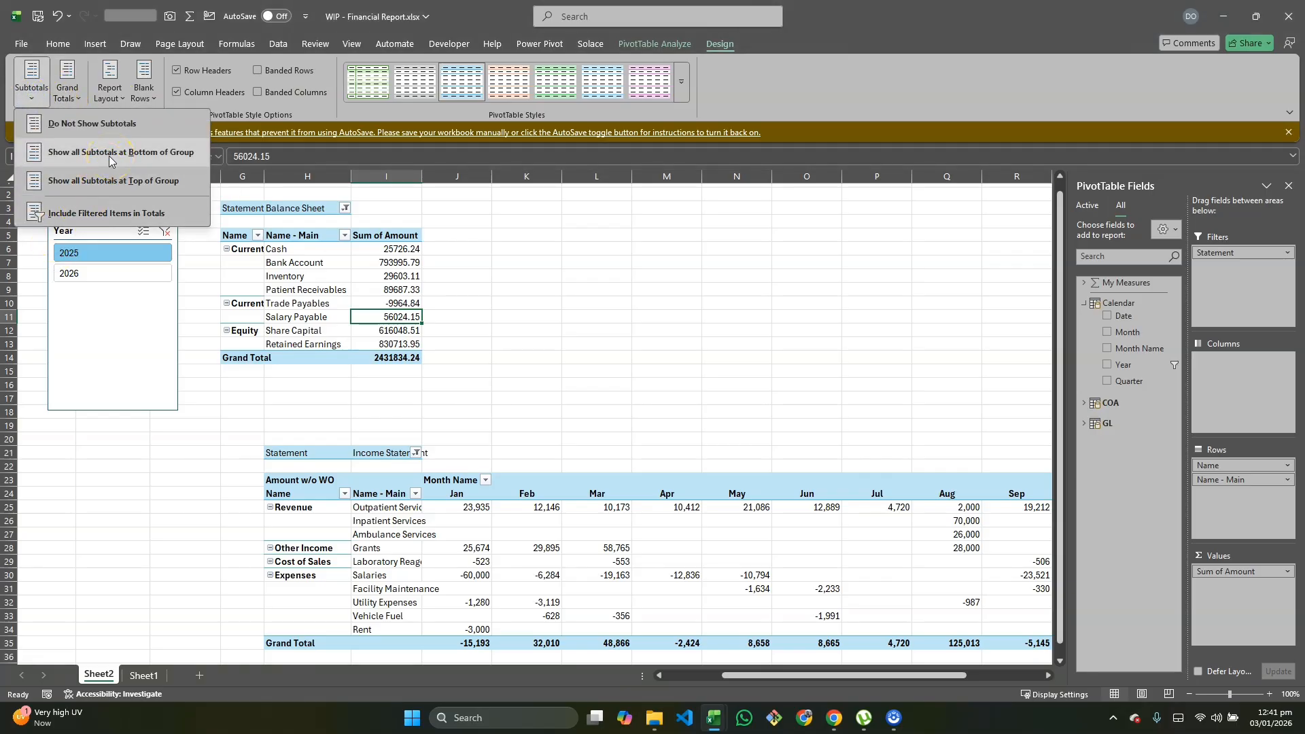
pyautogui.click(132, 157)
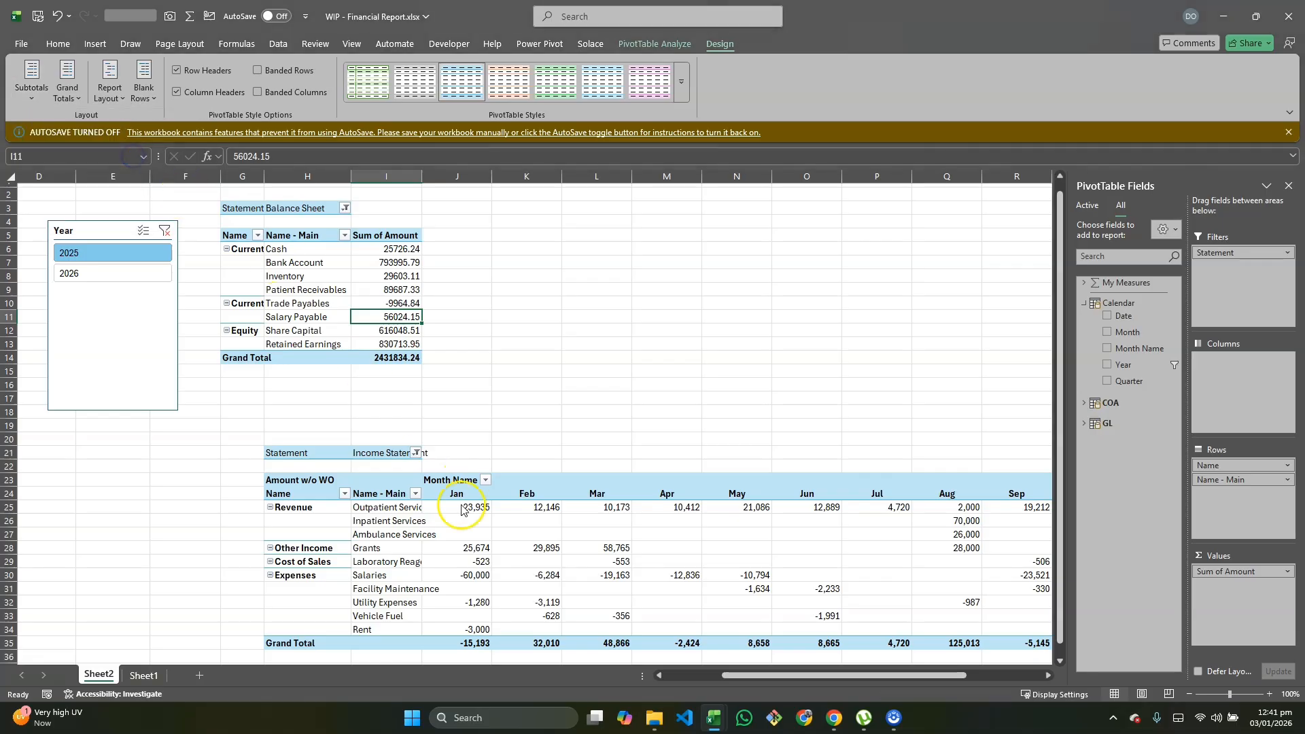
pyautogui.click(513, 342)
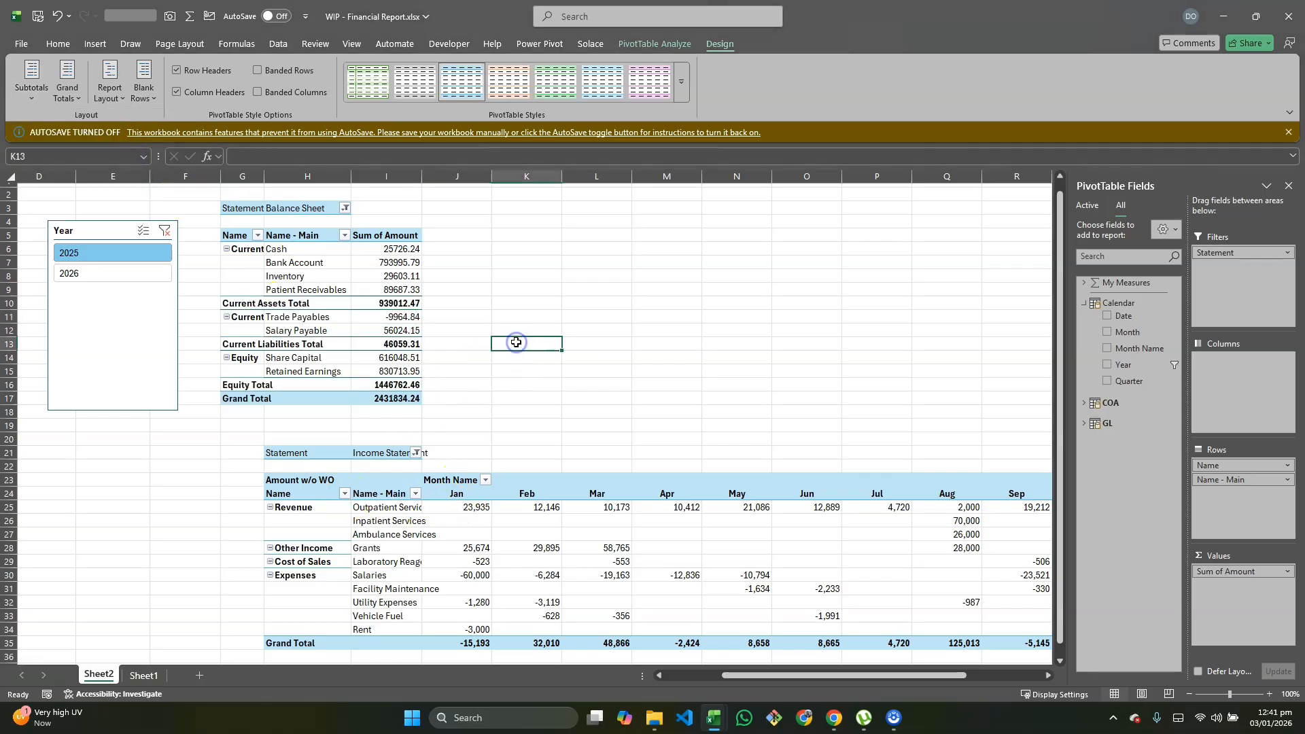
pyautogui.moveTo(264, 176); pyautogui.dragTo(316, 176)
# Compare the Current Assets total with the sum of the Current Liabilities and Equity totals, and inspect Retained Earnings
pyautogui.click(469, 305)
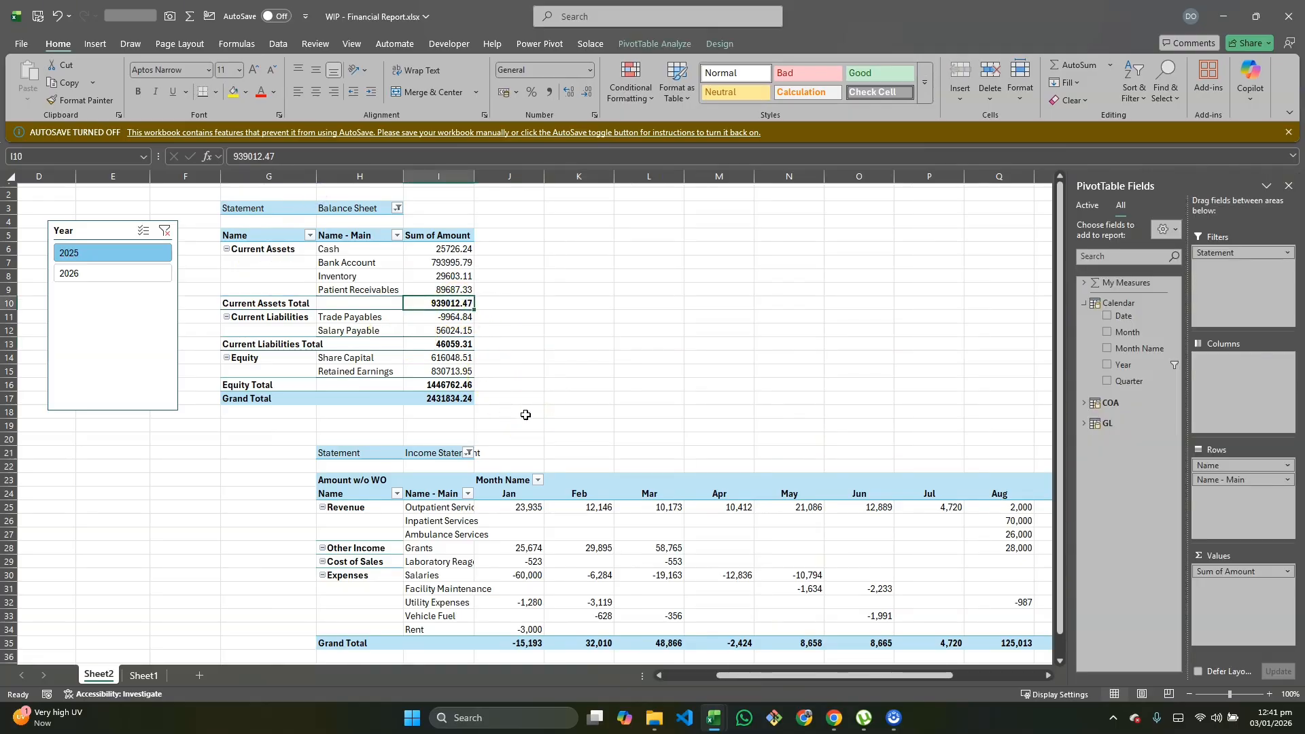
pyautogui.click(444, 346)
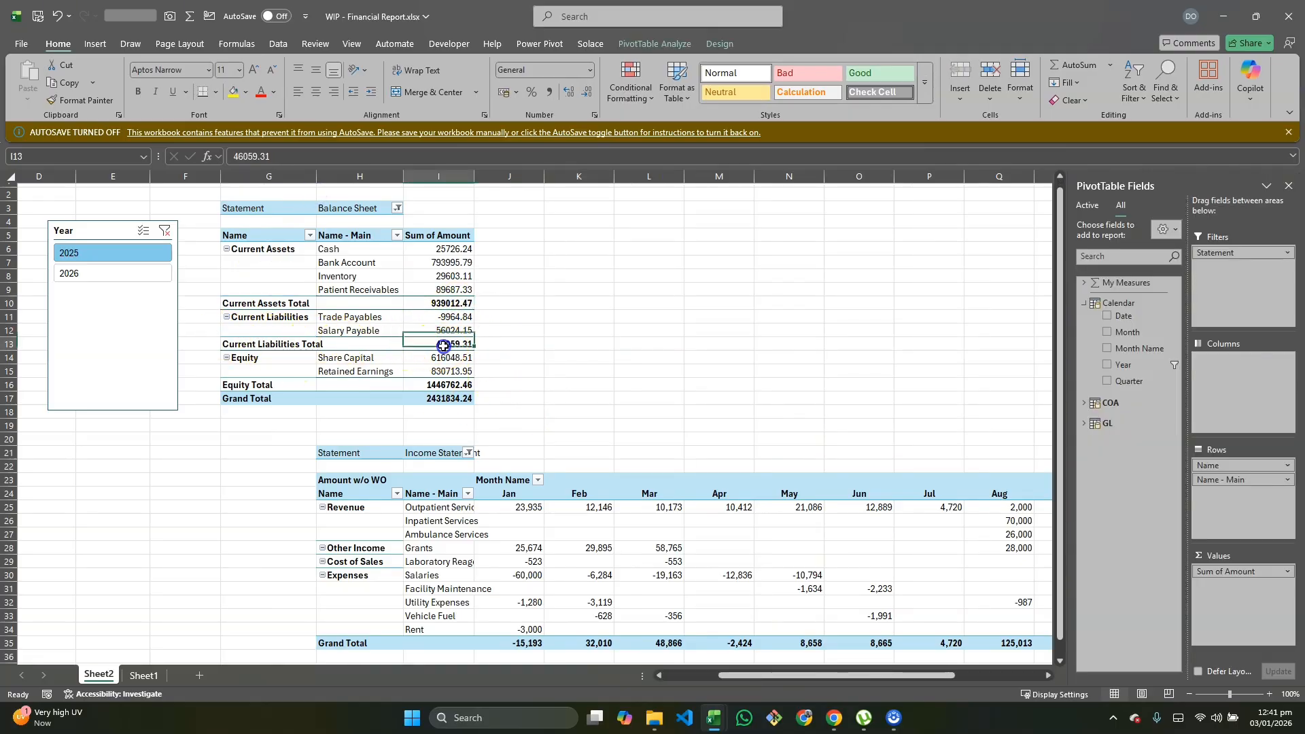
pyautogui.moveTo(455, 389)
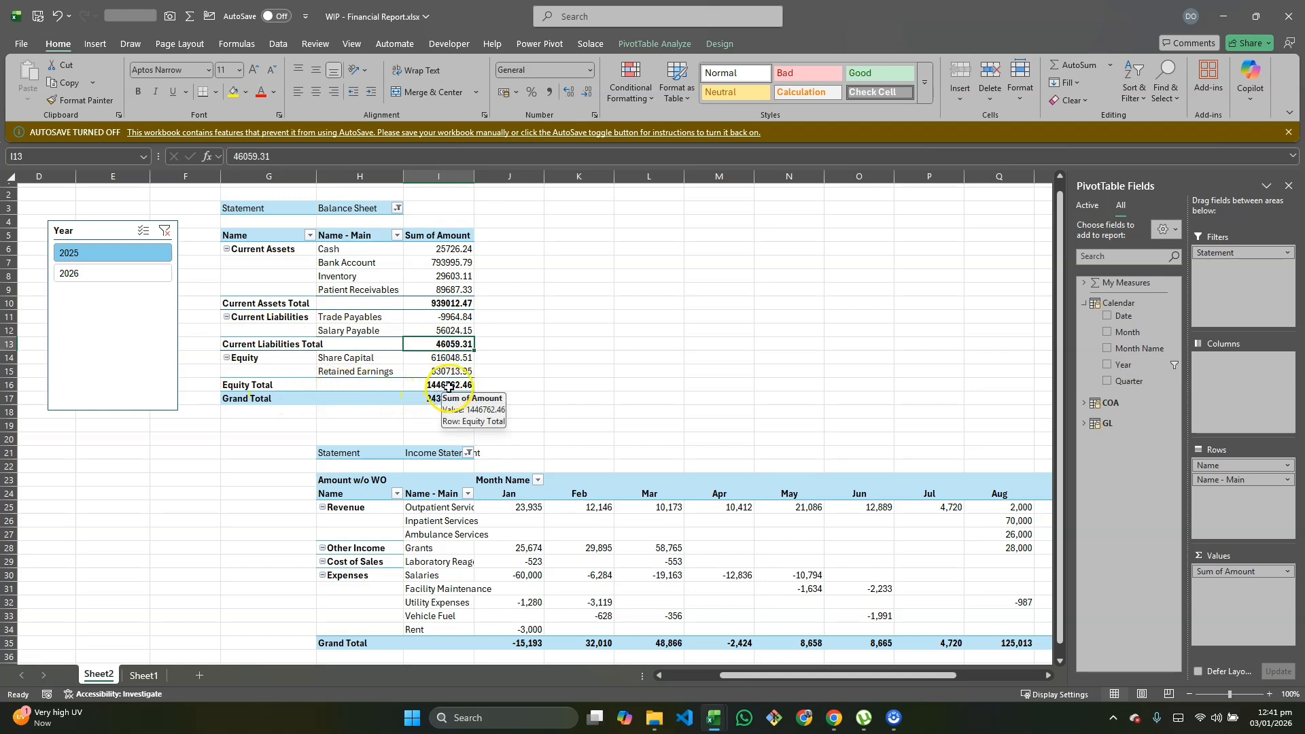
pyautogui.keyDown('ctrl'); pyautogui.click(447, 386); pyautogui.keyUp('ctrl')
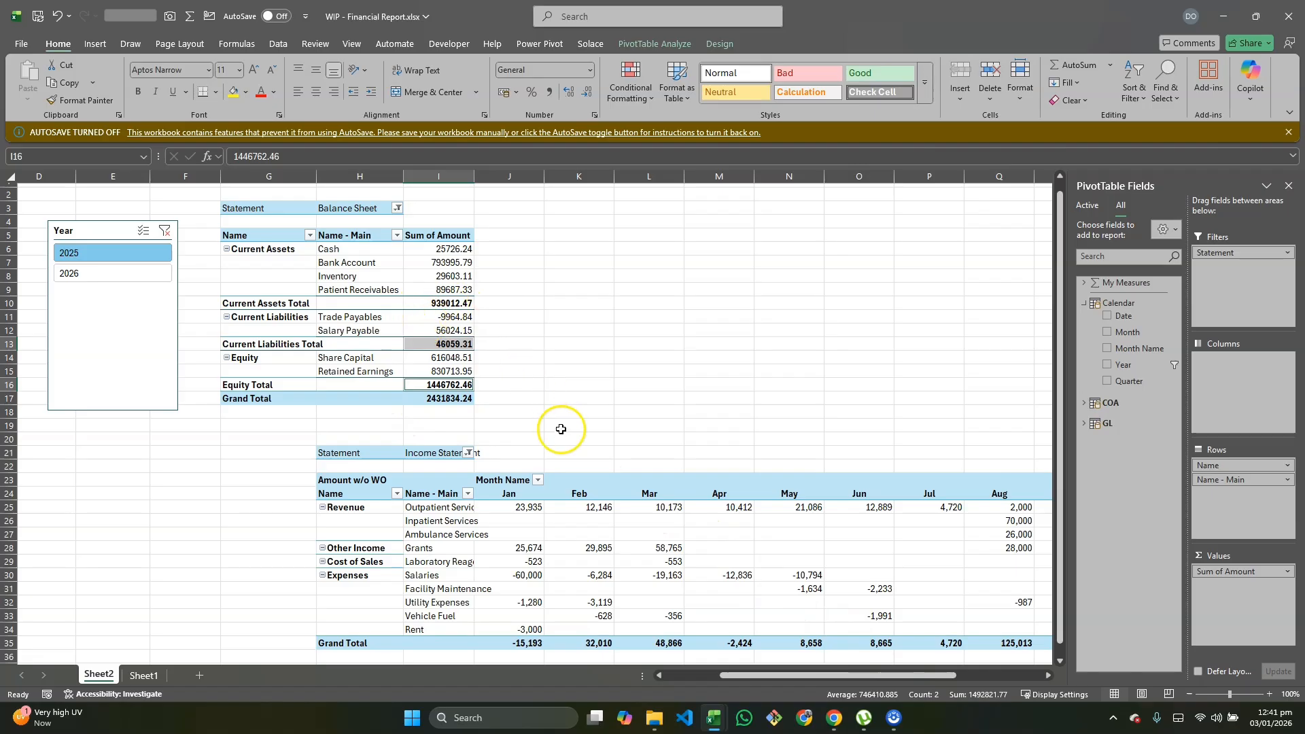
pyautogui.click(429, 376)
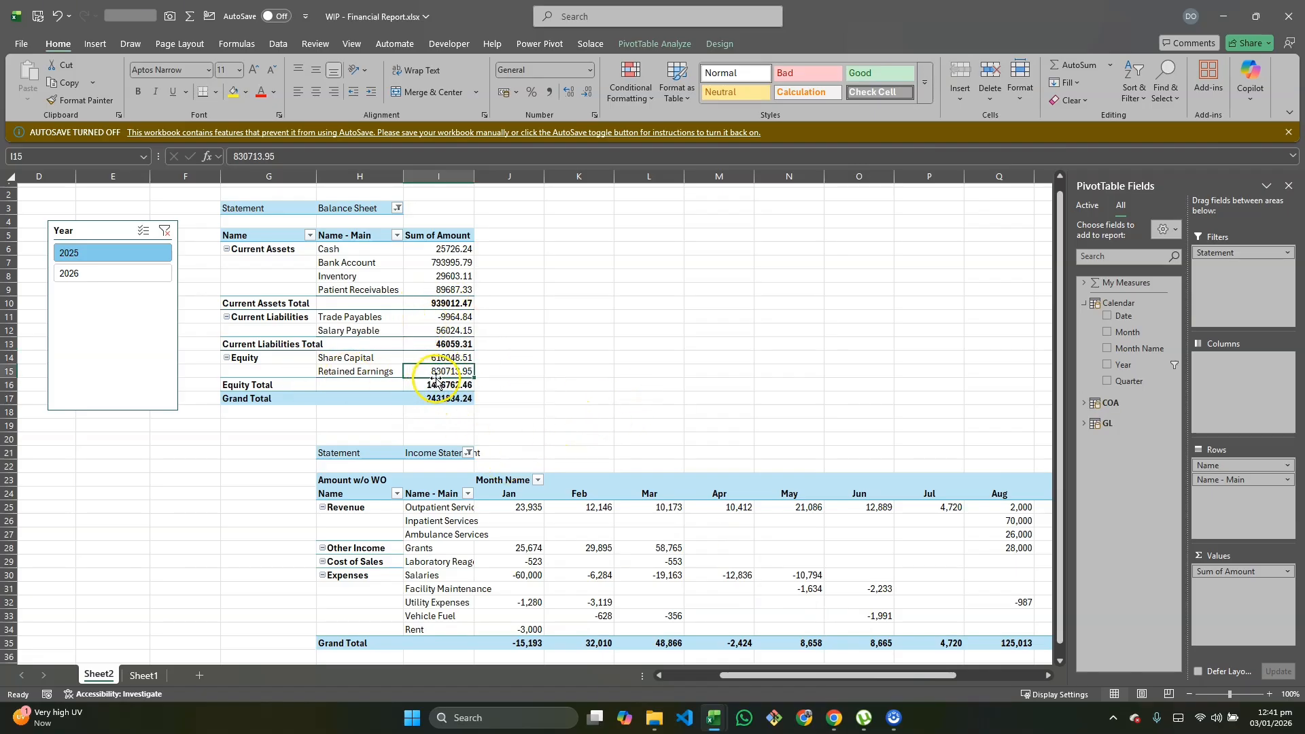
pyautogui.hscroll(5, 542, 451)
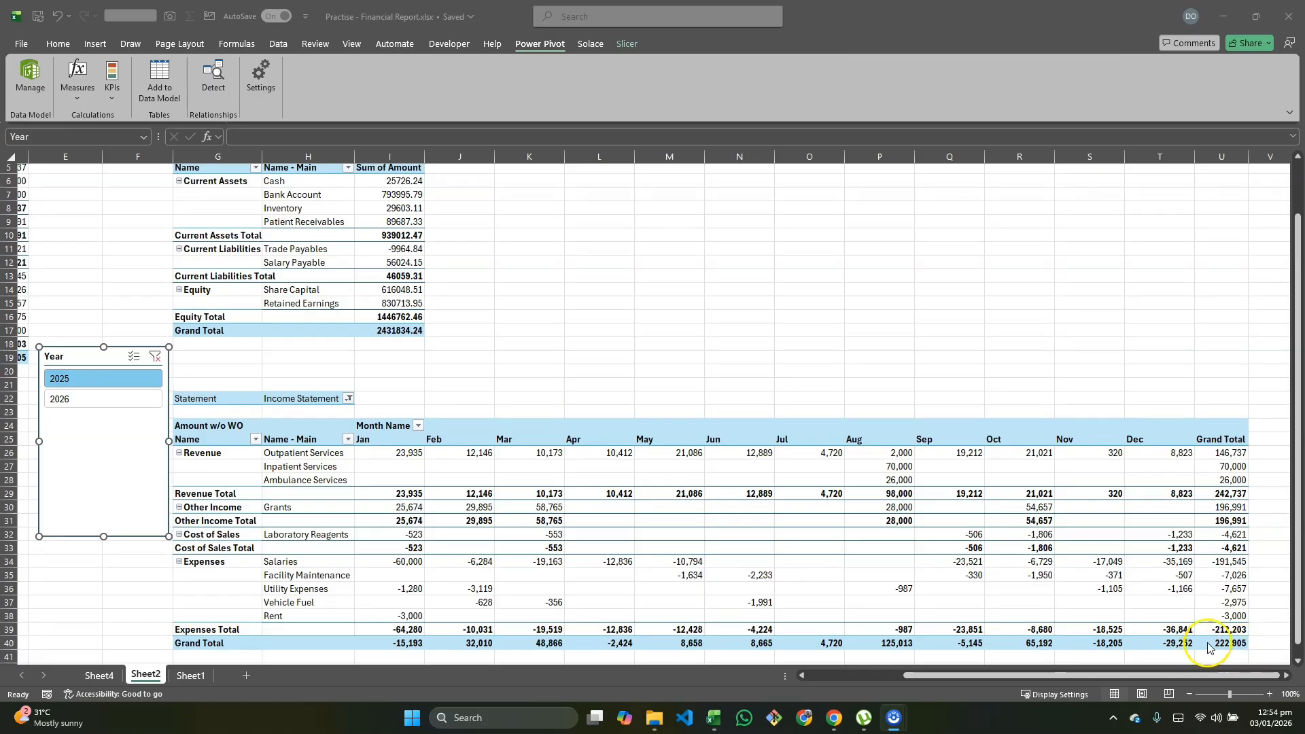
# View the Balance Sheet for 2026 with the Year slicer, and return the slicer to 2025
pyautogui.scroll(1, 612, 330)
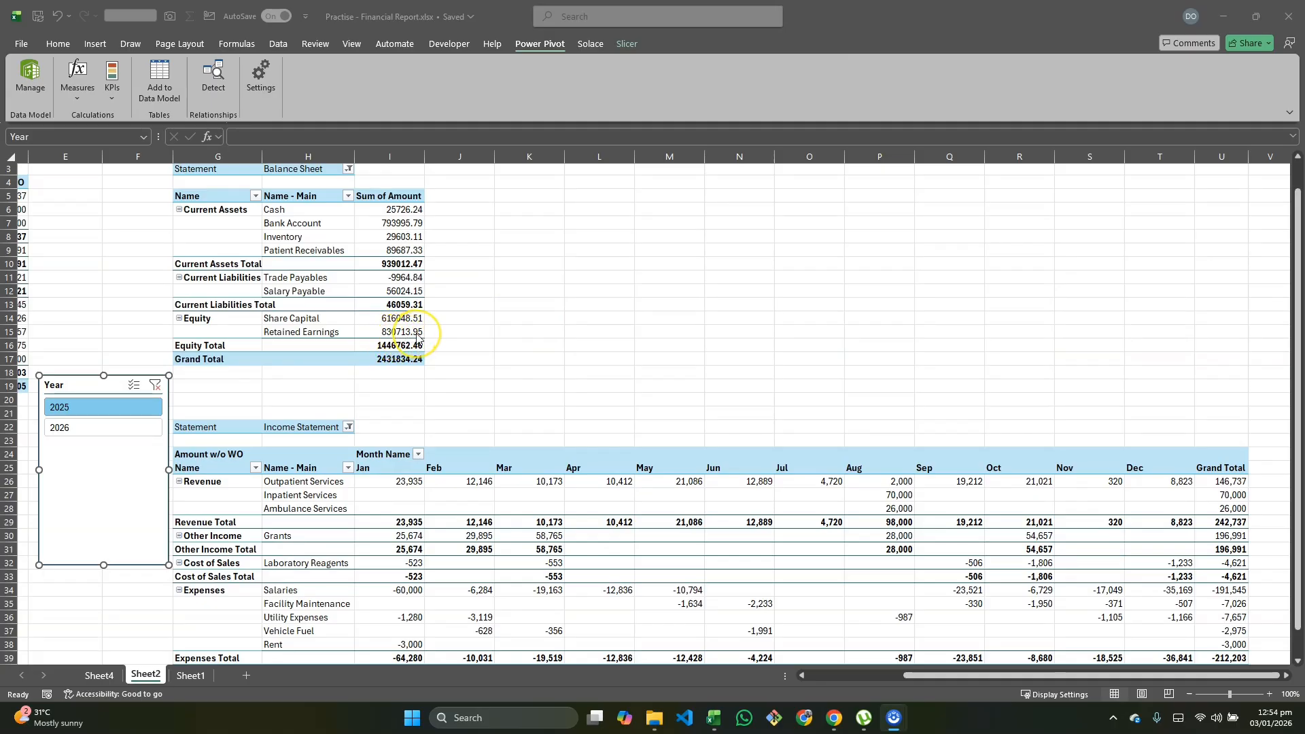
pyautogui.click(107, 423)
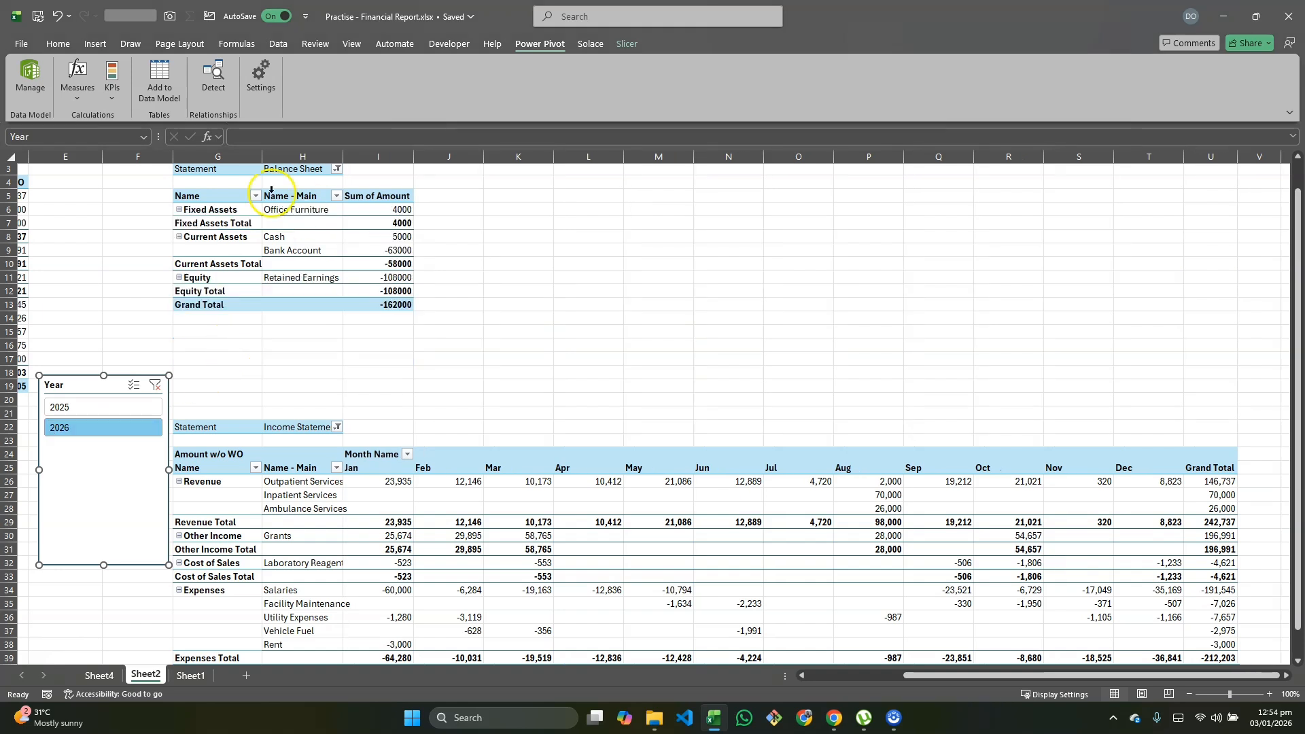
pyautogui.click(89, 407)
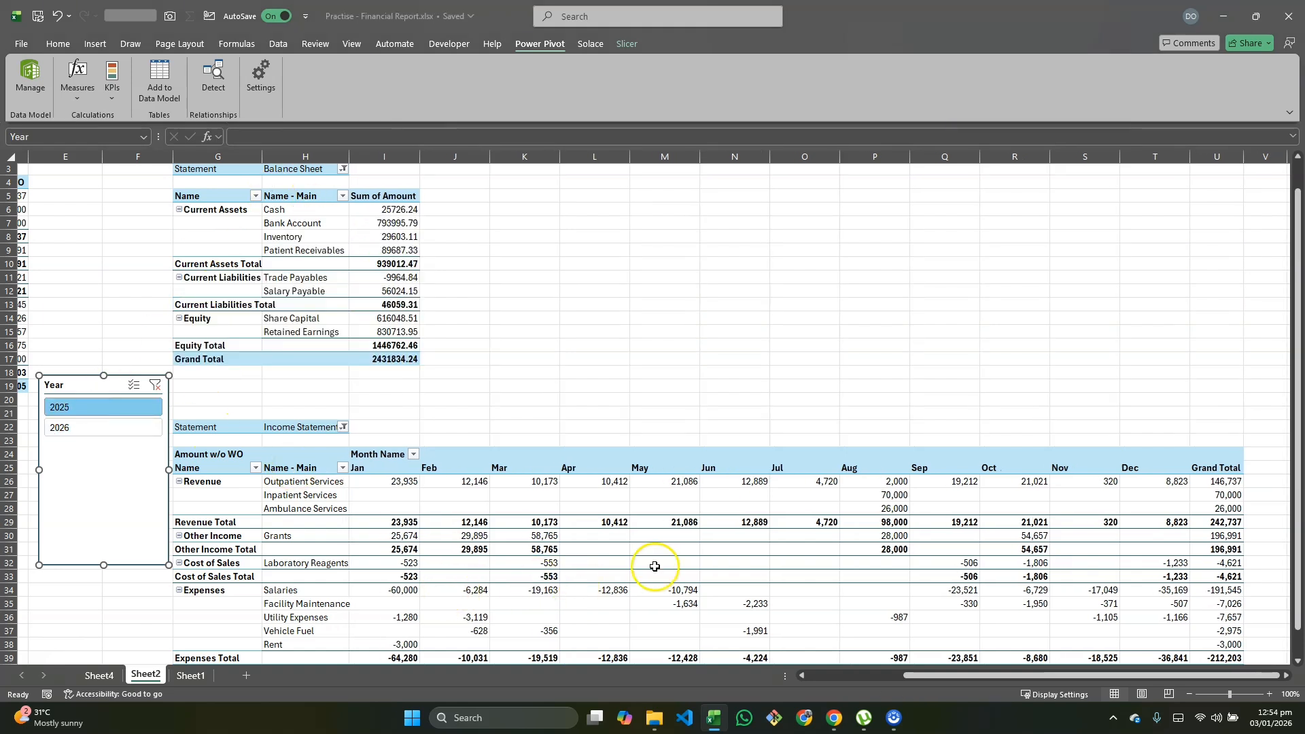
# Connect the Year slicer to PivotTable1 and PivotTable3 as well as PivotTable2 through its report connections, keeping 2025 selected
pyautogui.rightClick(94, 385)
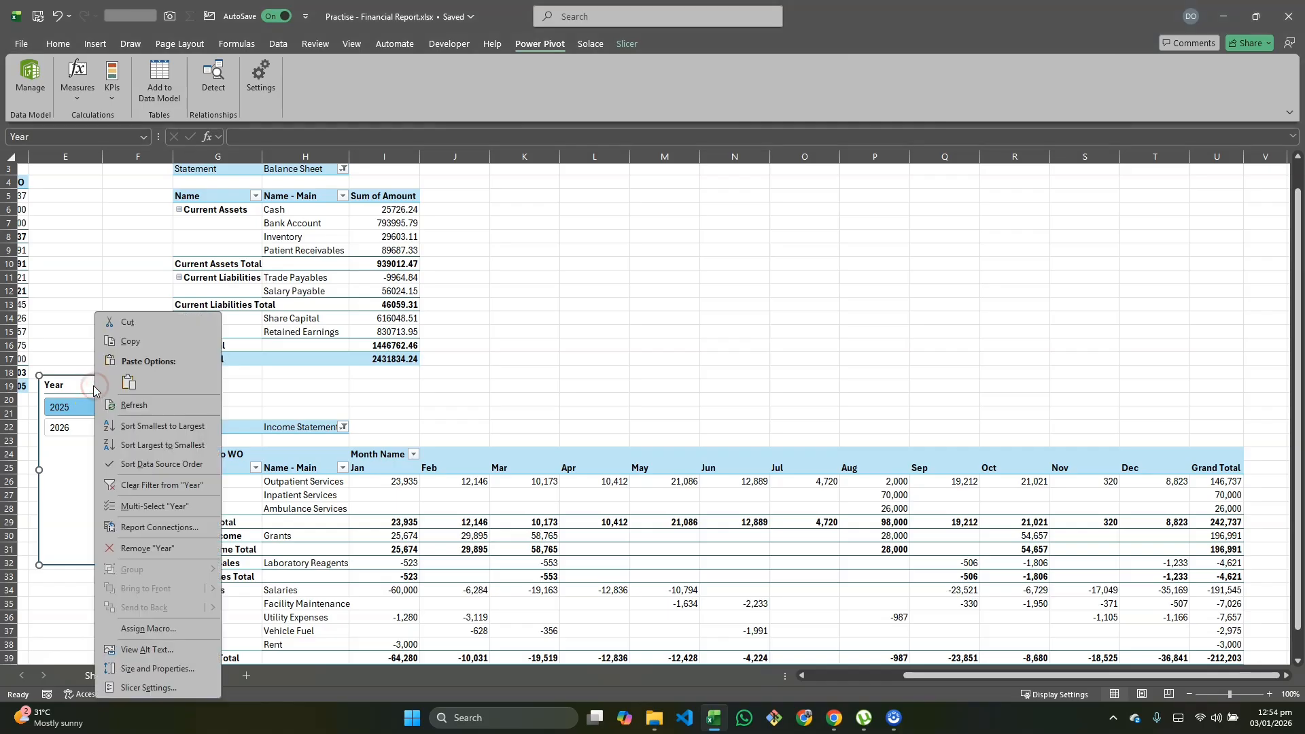
pyautogui.click(140, 528)
pyautogui.moveTo(144, 495); pyautogui.dragTo(266, 322)
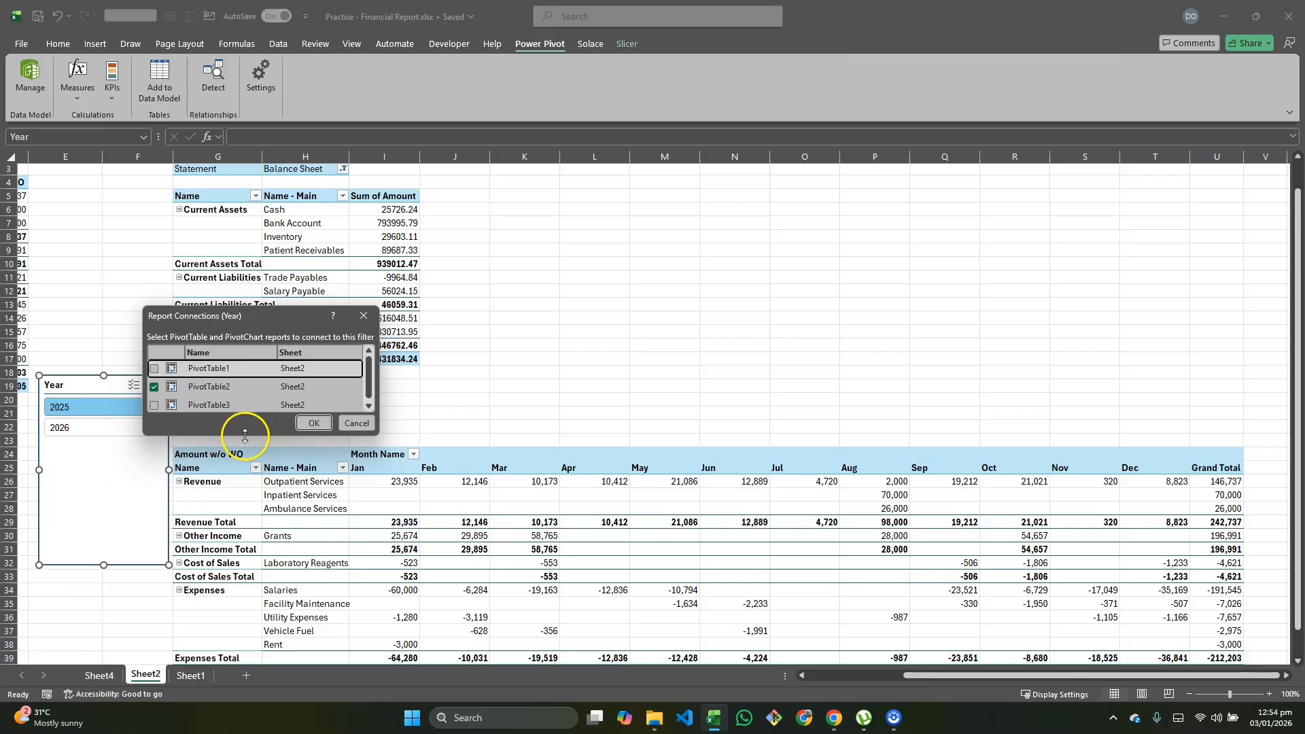
pyautogui.moveTo(245, 434); pyautogui.dragTo(242, 469)
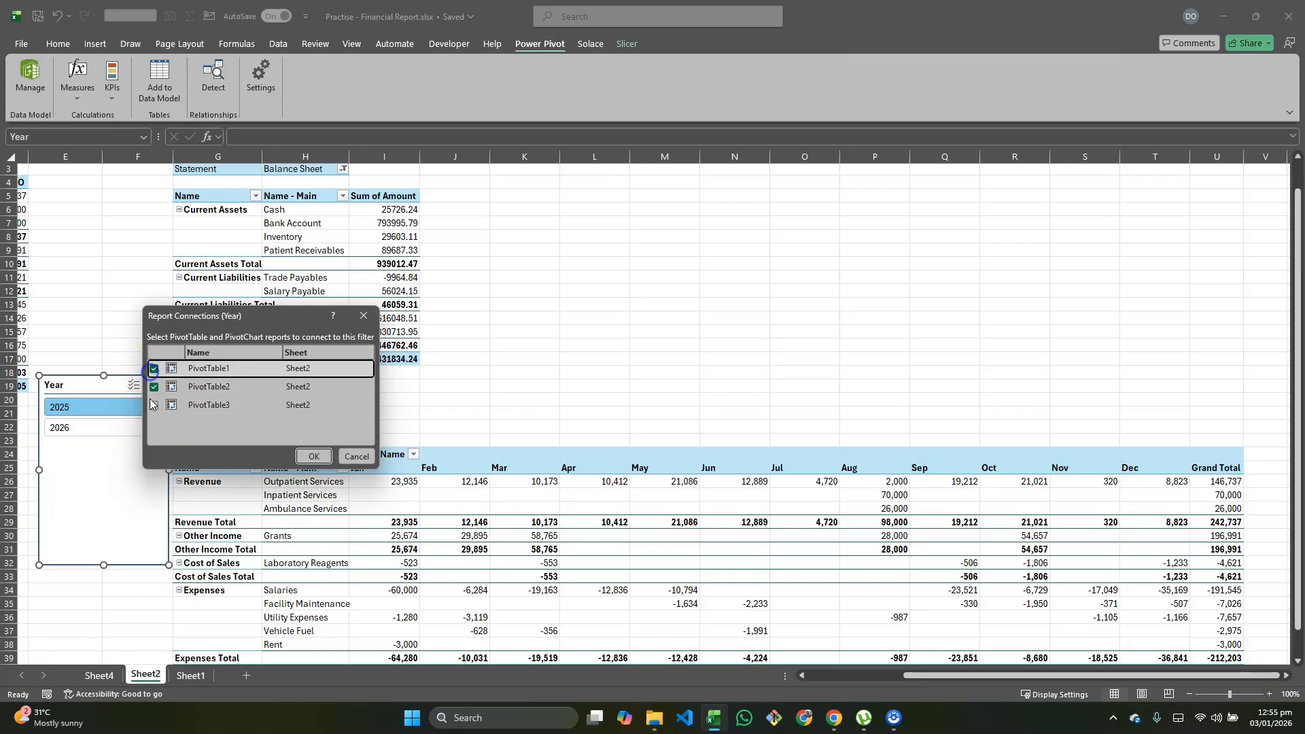
pyautogui.click(154, 405)
pyautogui.click(313, 456)
pyautogui.click(137, 412)
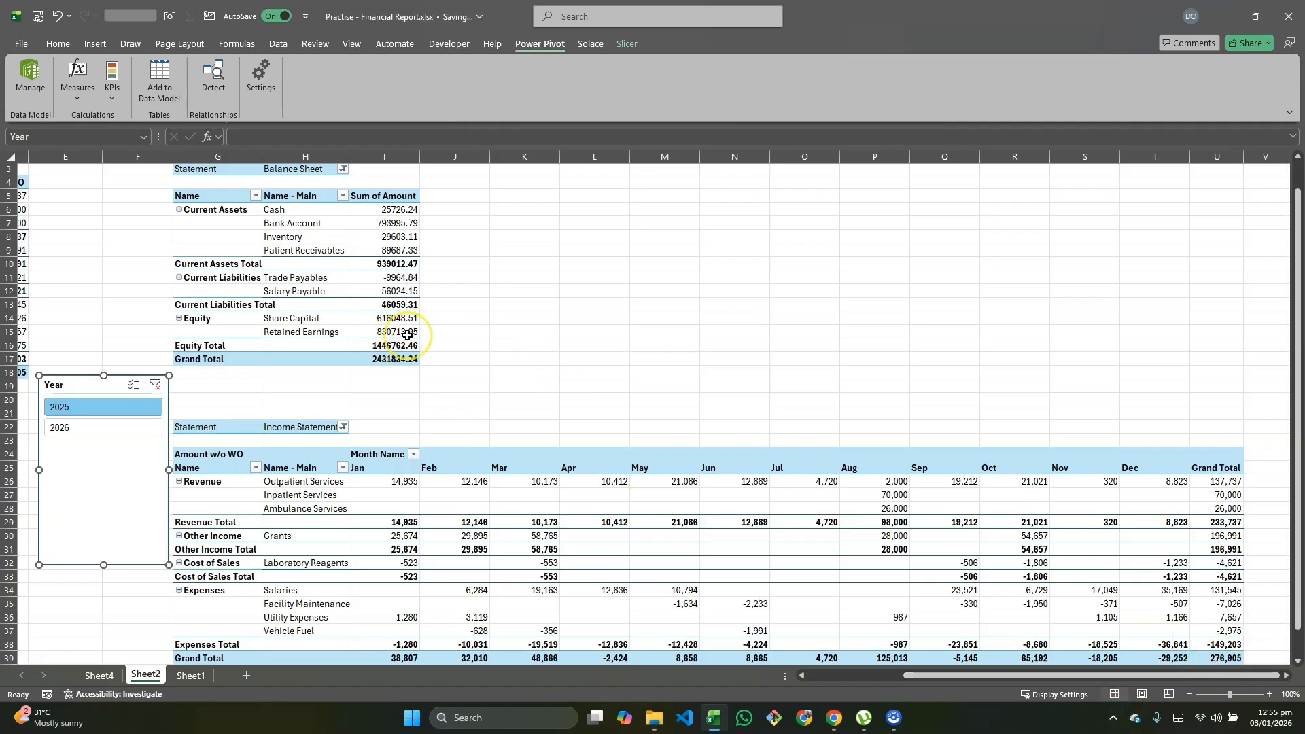
# Drill through the Balance Sheet's 2025 Retained Earnings amount to its underlying GL transactions on a new sheet
pyautogui.moveTo(407, 335)
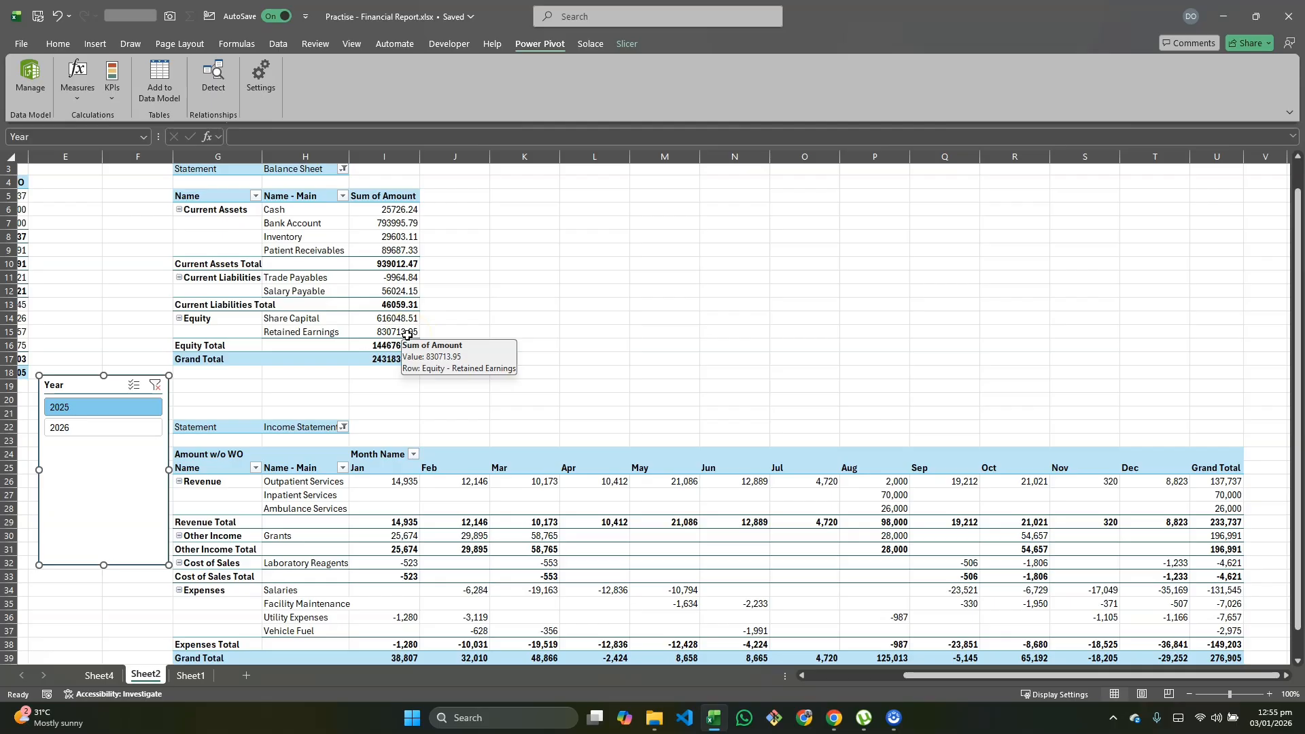
pyautogui.click(398, 331)
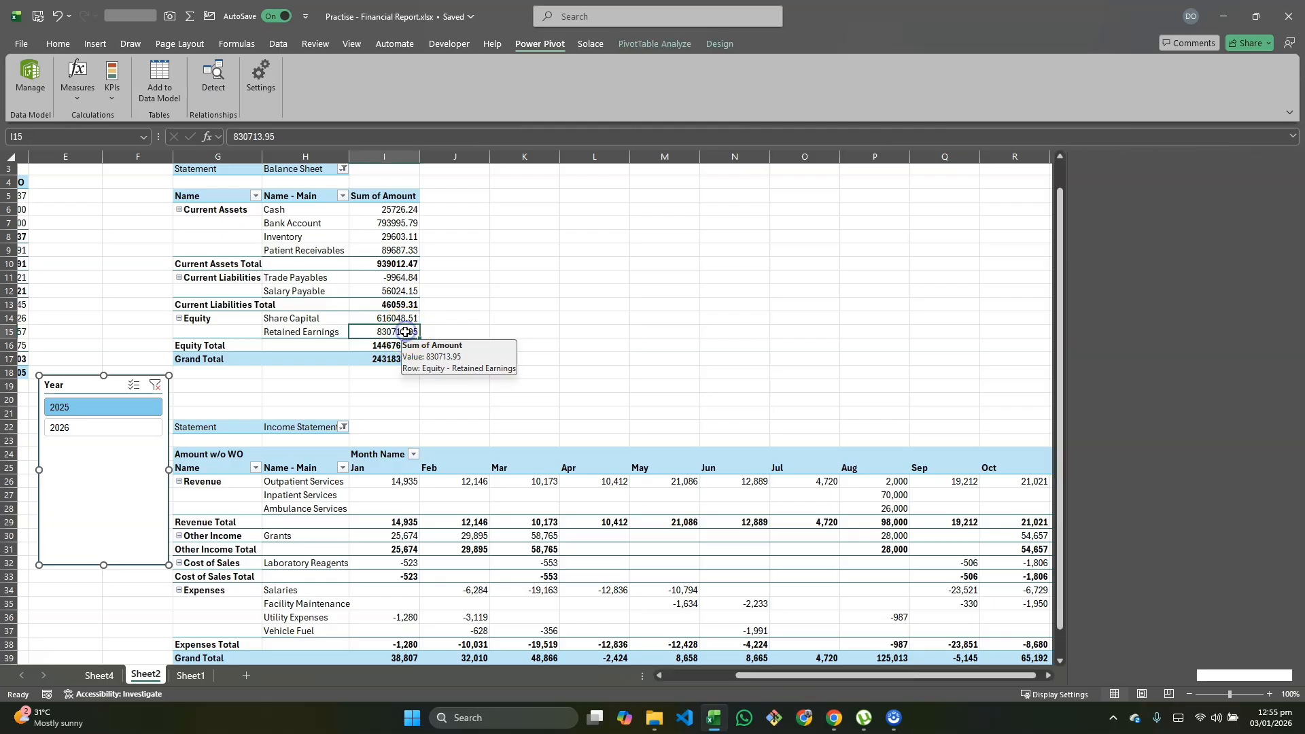
pyautogui.doubleClick(394, 331)
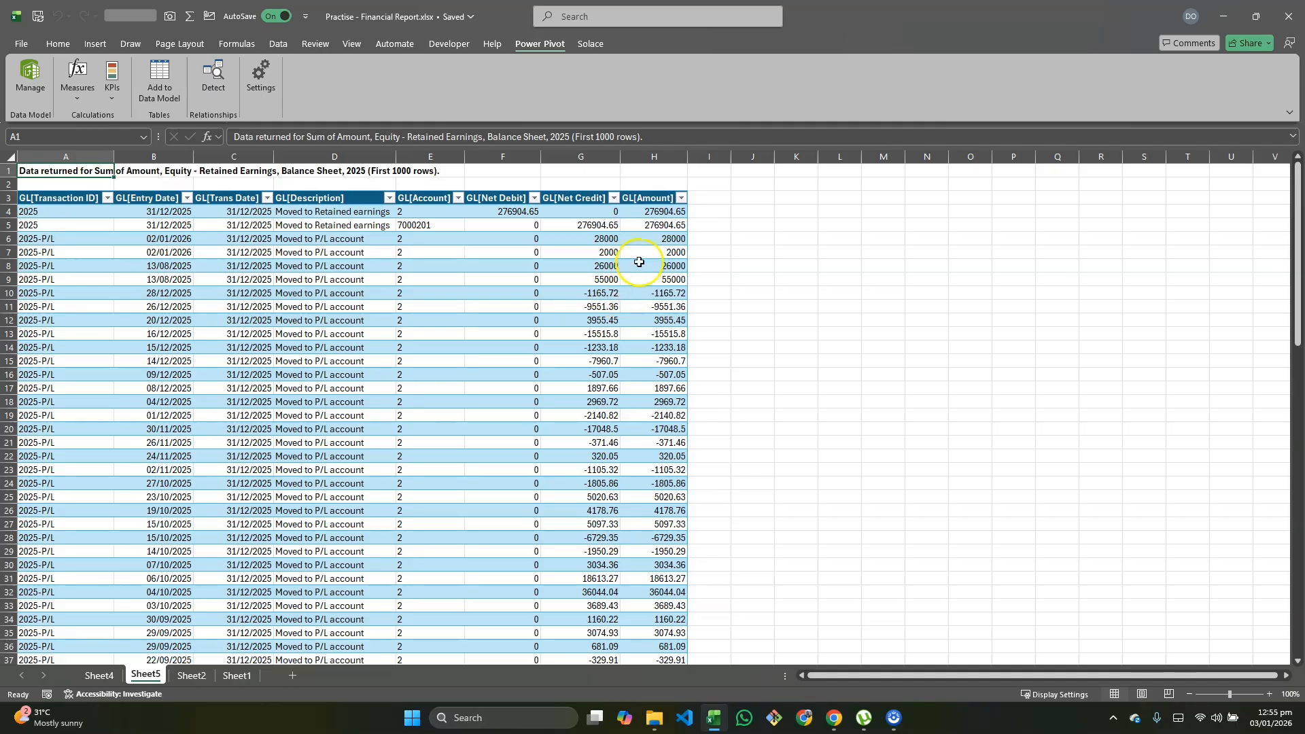
# Select the amounts of all "Moved to P/L account" rows, H6:H96, and compare their sum with the "Moved to Retained earnings" entries
pyautogui.moveTo(653, 238); pyautogui.dragTo(683, 612)
pyautogui.moveTo(633, 722); pyautogui.dragTo(658, 633)
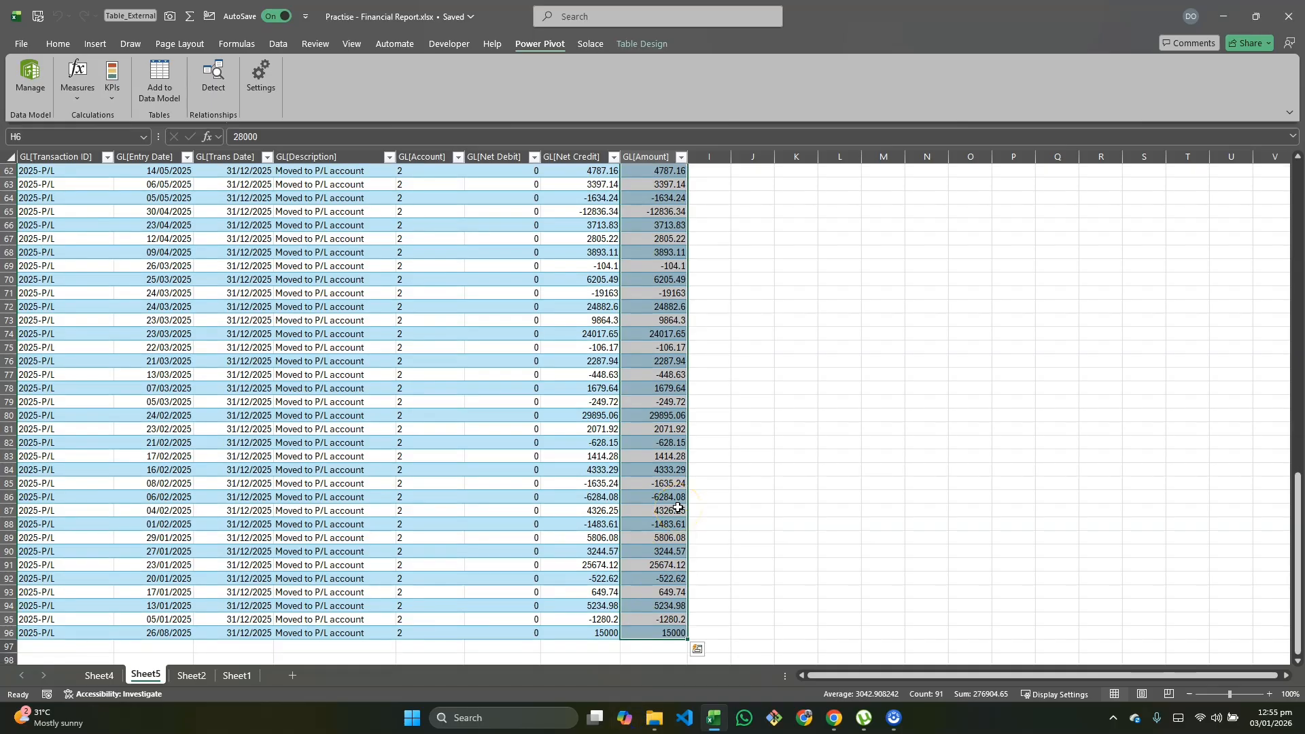
pyautogui.moveTo(699, 473); pyautogui.dragTo(604, 222)
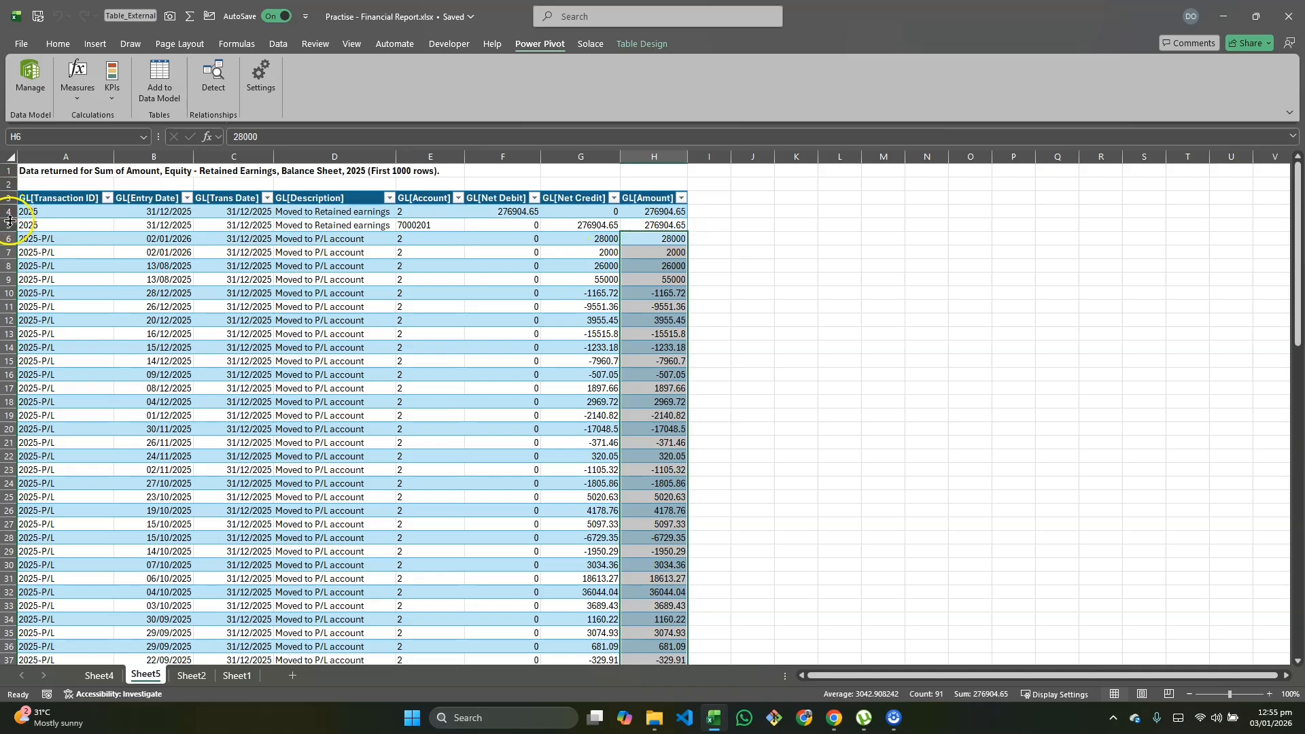
pyautogui.scroll(-20, 209, 338)
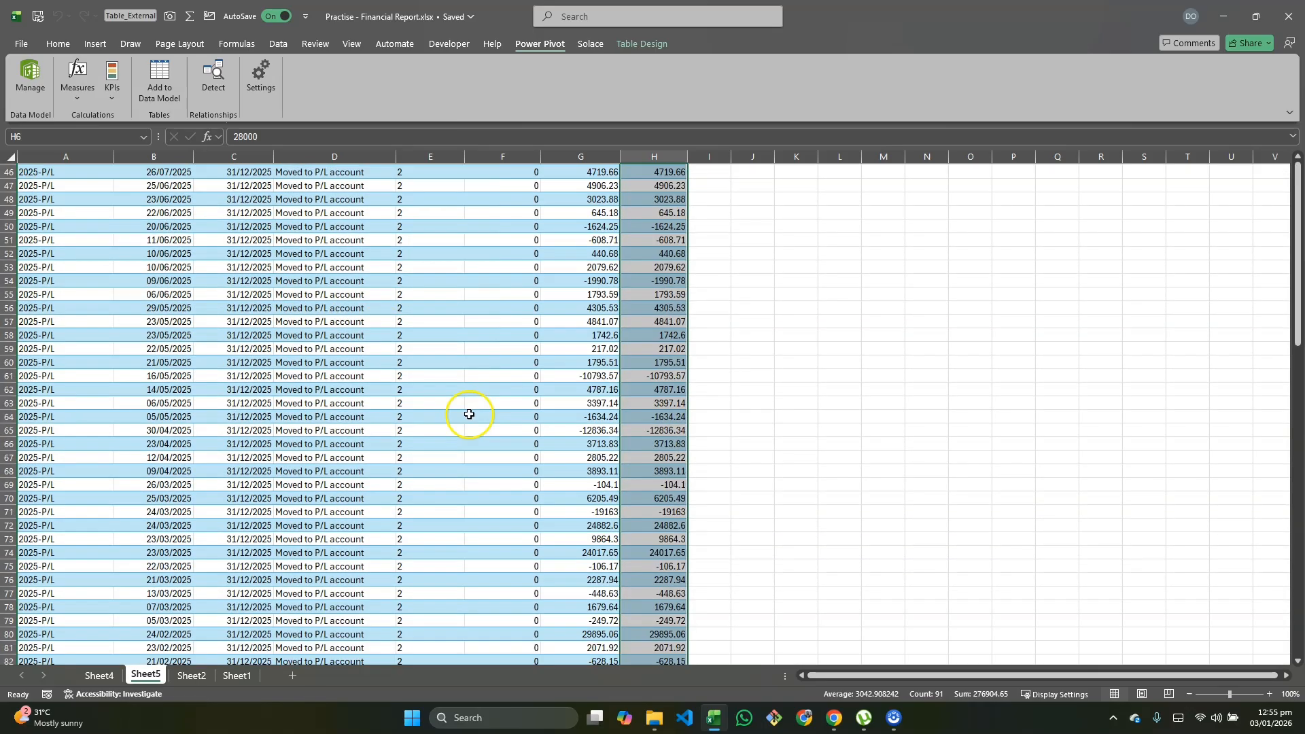
pyautogui.scroll(-2, 727, 542)
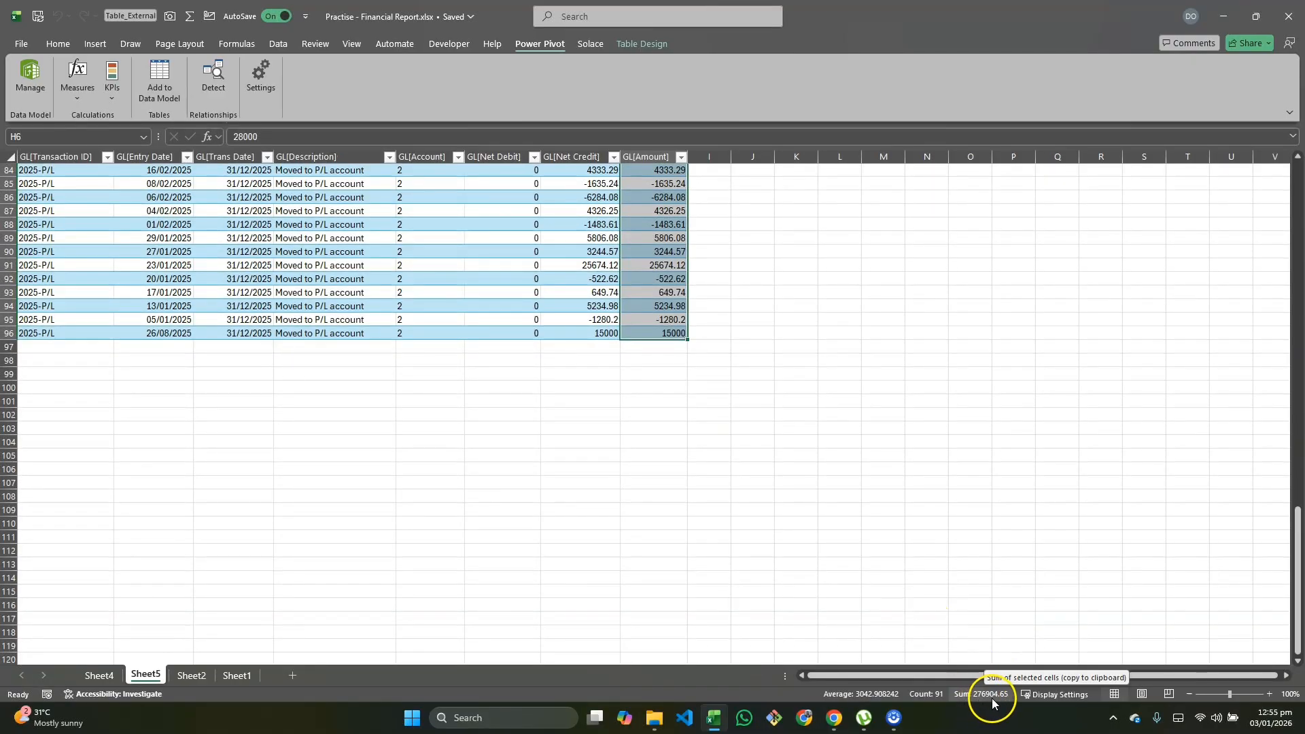
pyautogui.scroll(14, 667, 334)
pyautogui.scroll(14, 667, 334)
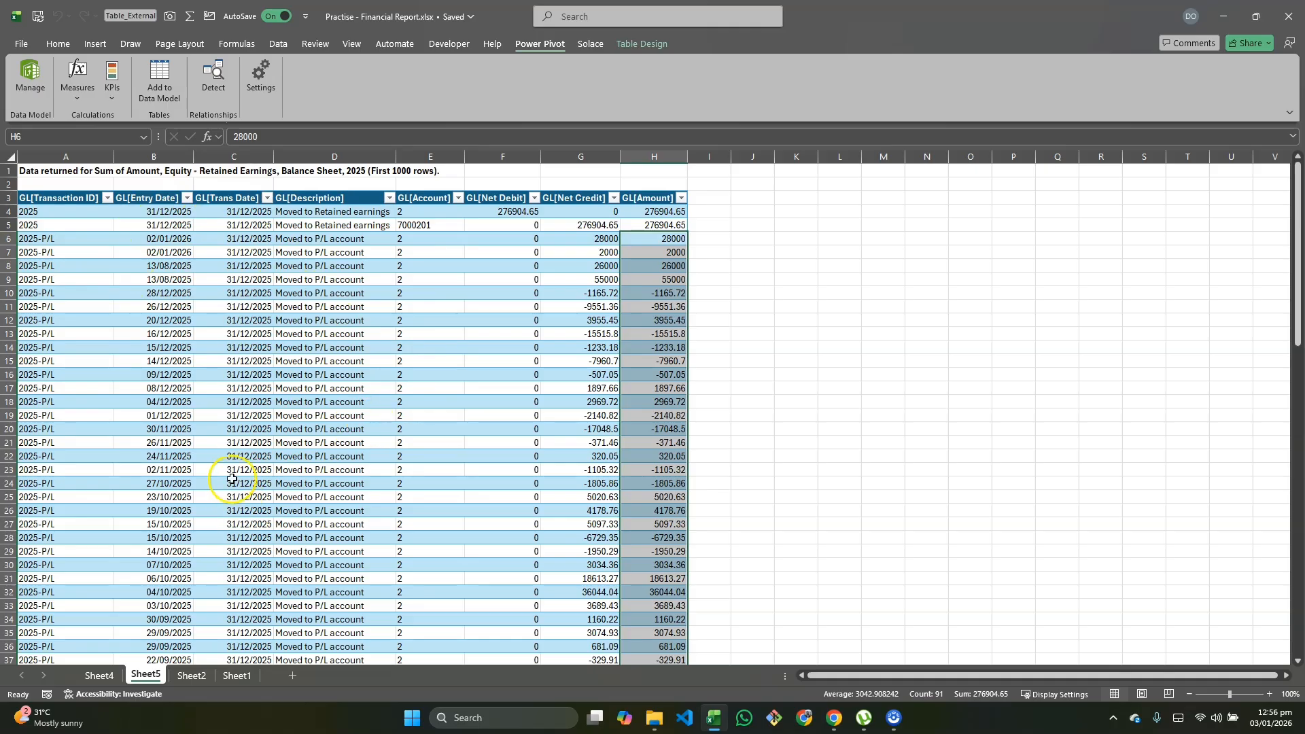
# Open the GL query for editing in Power Query Editor from the workbook's query list
pyautogui.click(276, 43)
pyautogui.click(321, 64)
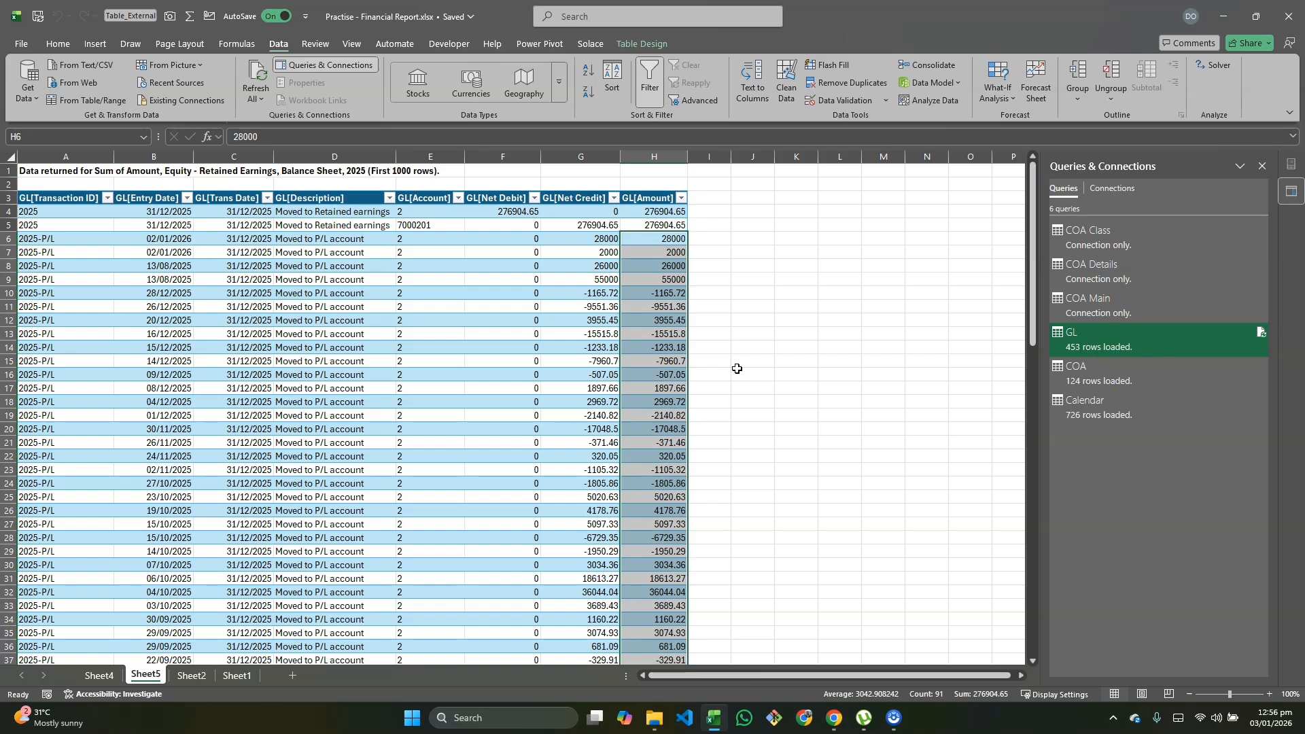
pyautogui.click(1103, 347)
pyautogui.doubleClick(1102, 347)
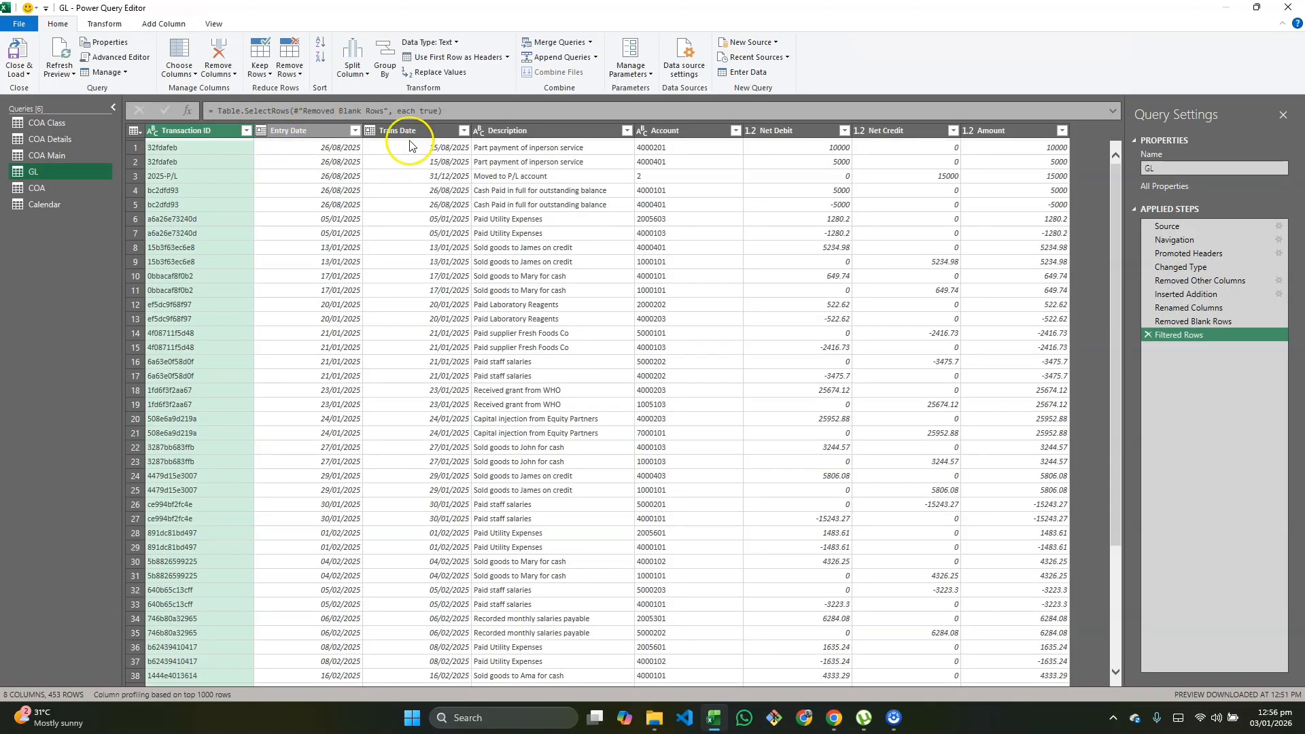
# Filter the "Moved to Retained earnings" rows out of the GL query's Description column and load the result back into the workbook
pyautogui.click(626, 131)
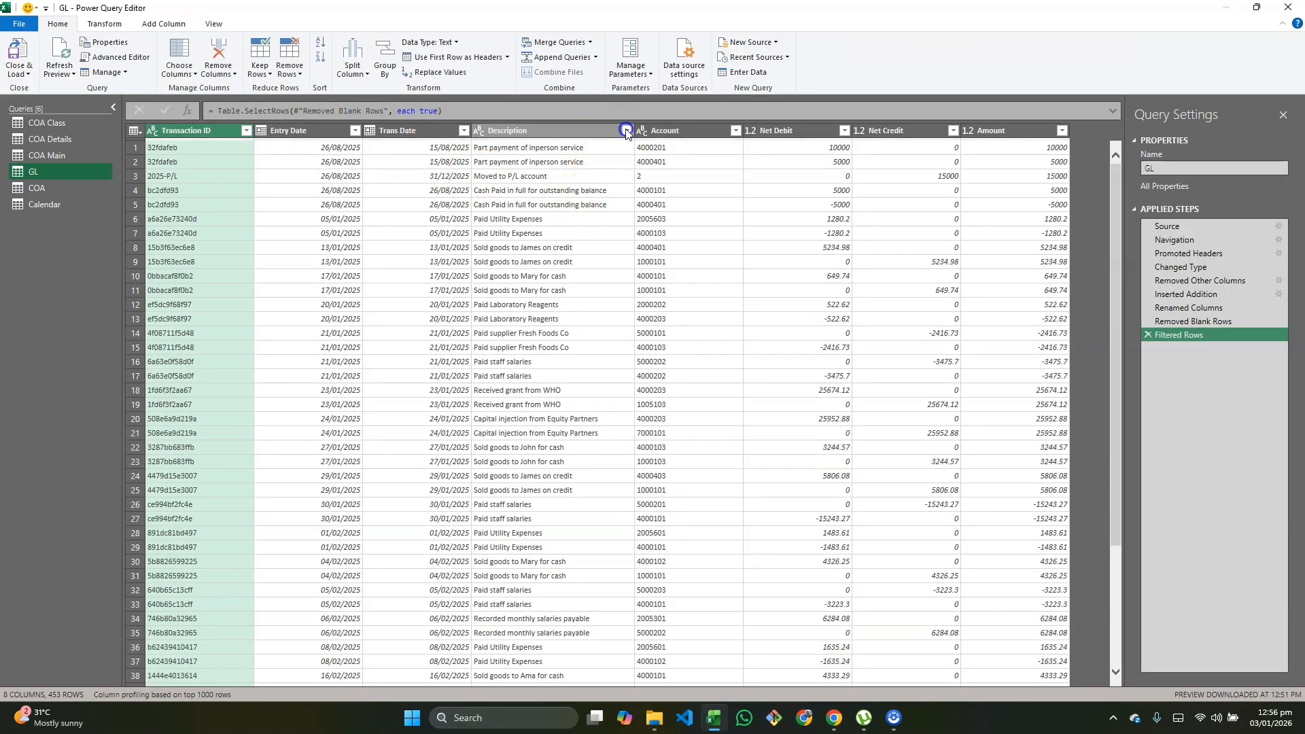
pyautogui.click(500, 286)
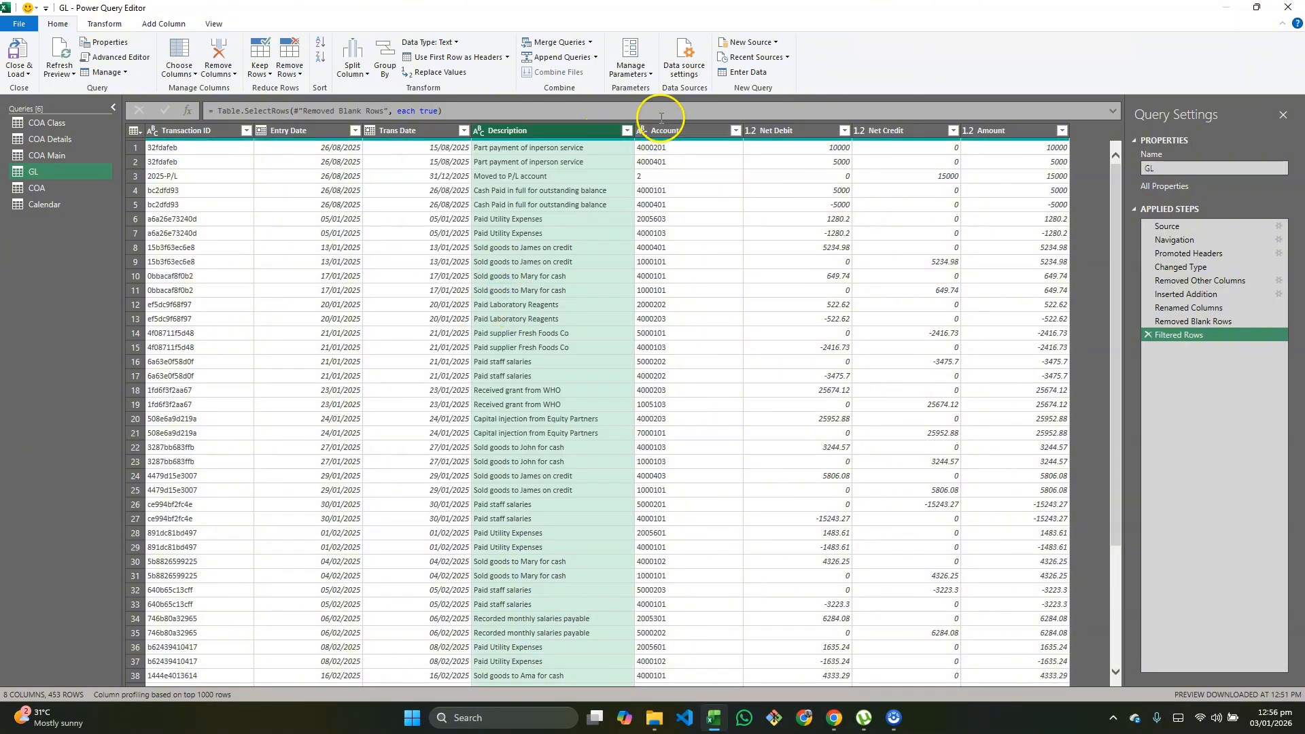
pyautogui.click(626, 131)
pyautogui.scroll(-2, 537, 339)
pyautogui.scroll(1, 503, 337)
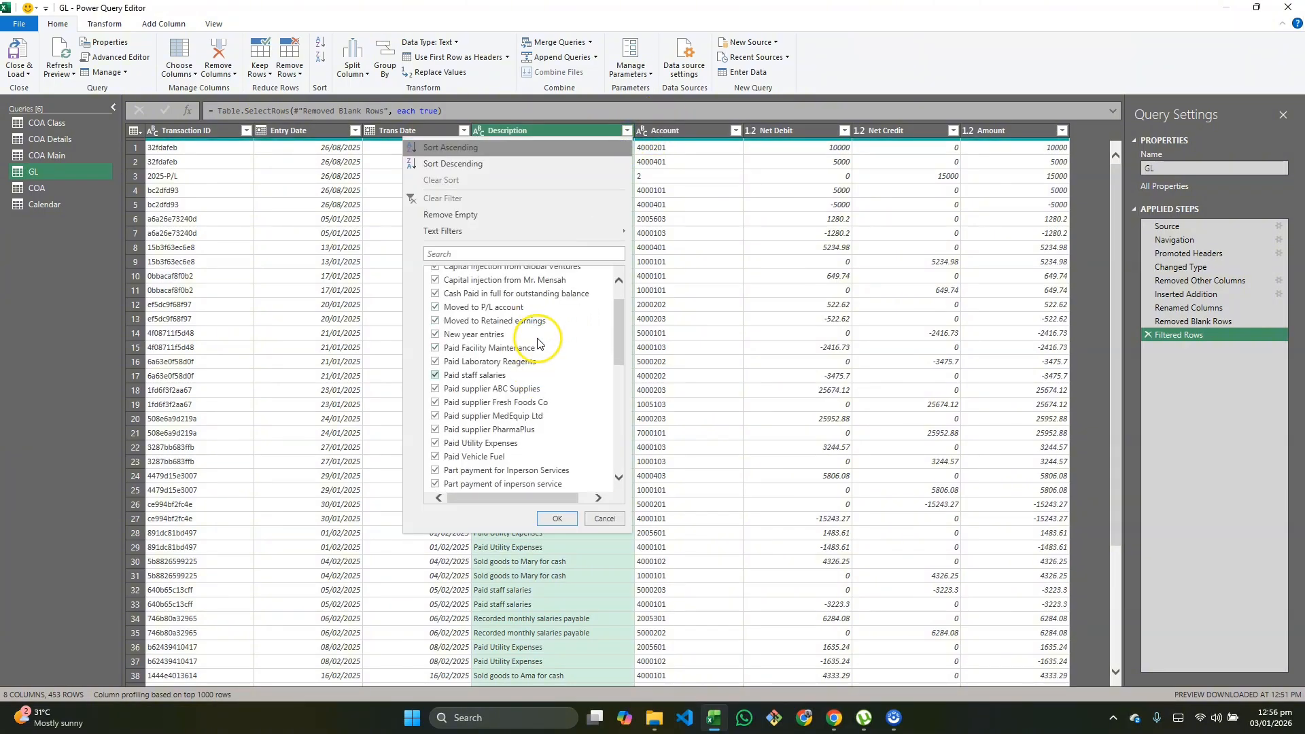
pyautogui.click(436, 321)
pyautogui.scroll(-6, 506, 378)
pyautogui.scroll(8, 517, 383)
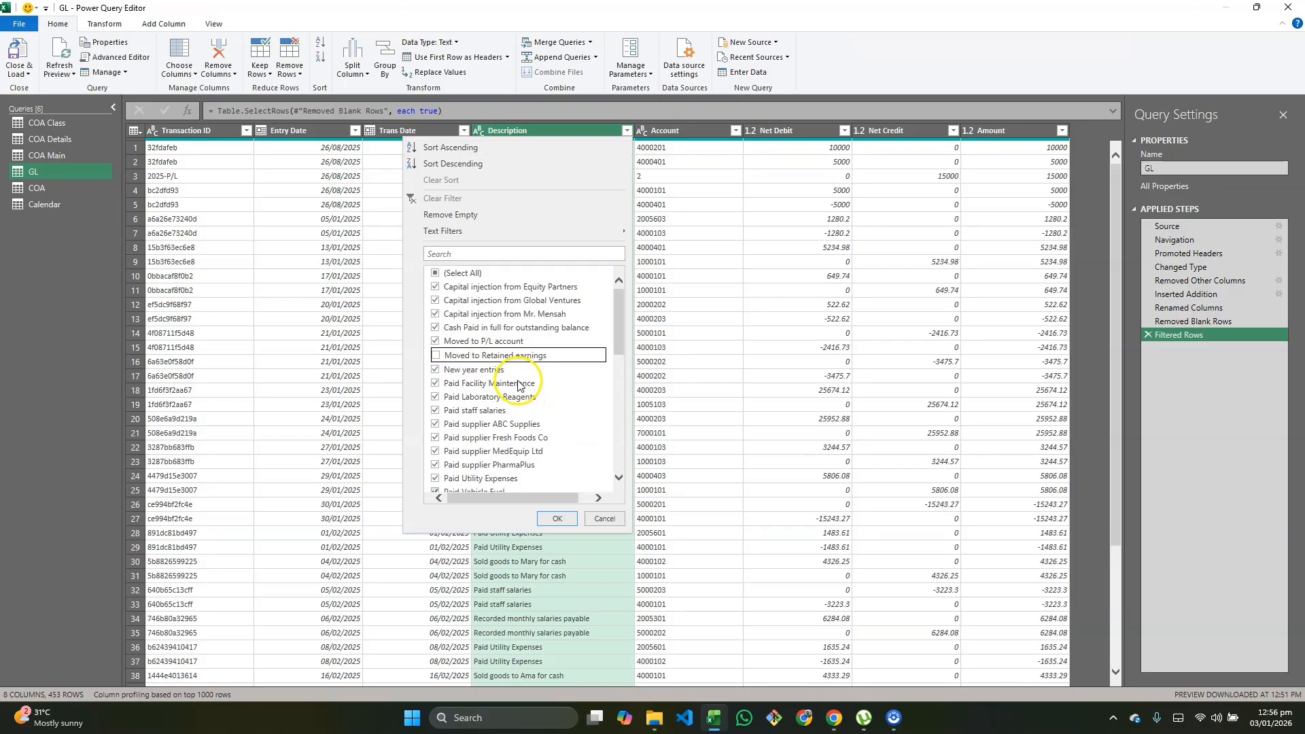
pyautogui.click(557, 519)
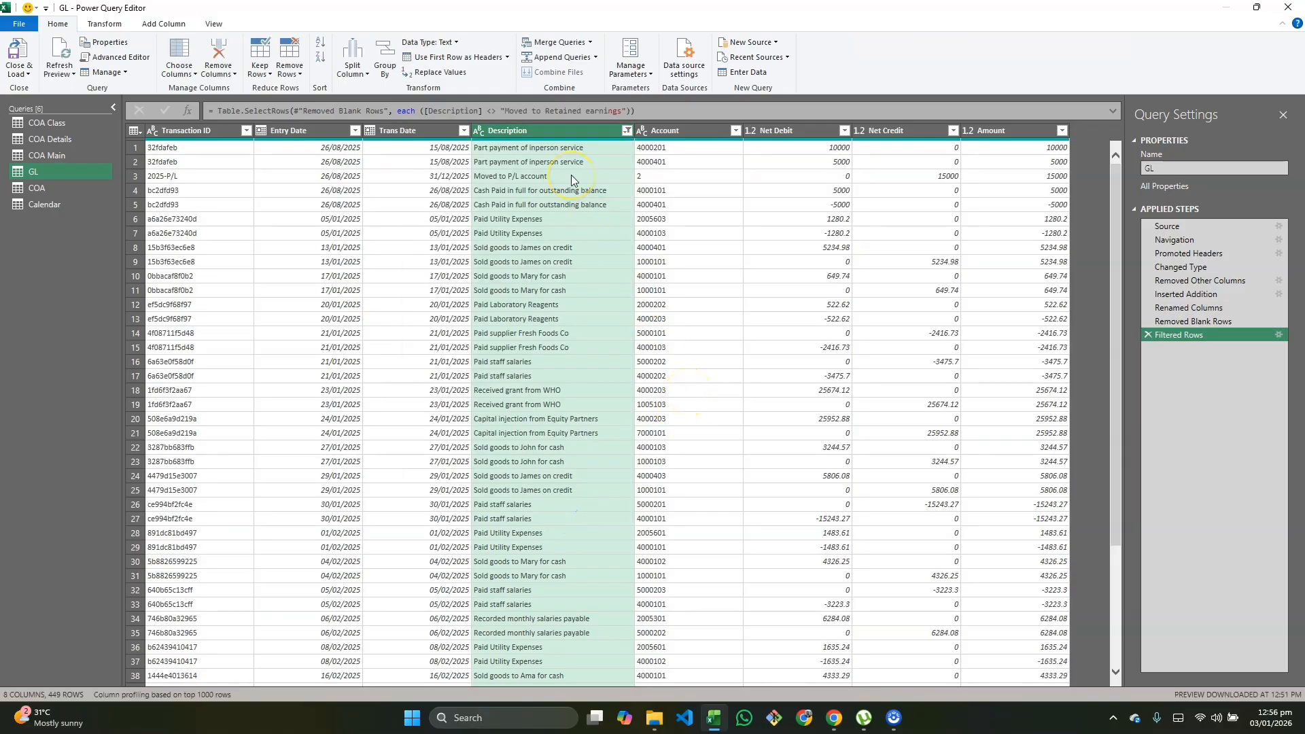
pyautogui.click(27, 74)
pyautogui.click(40, 88)
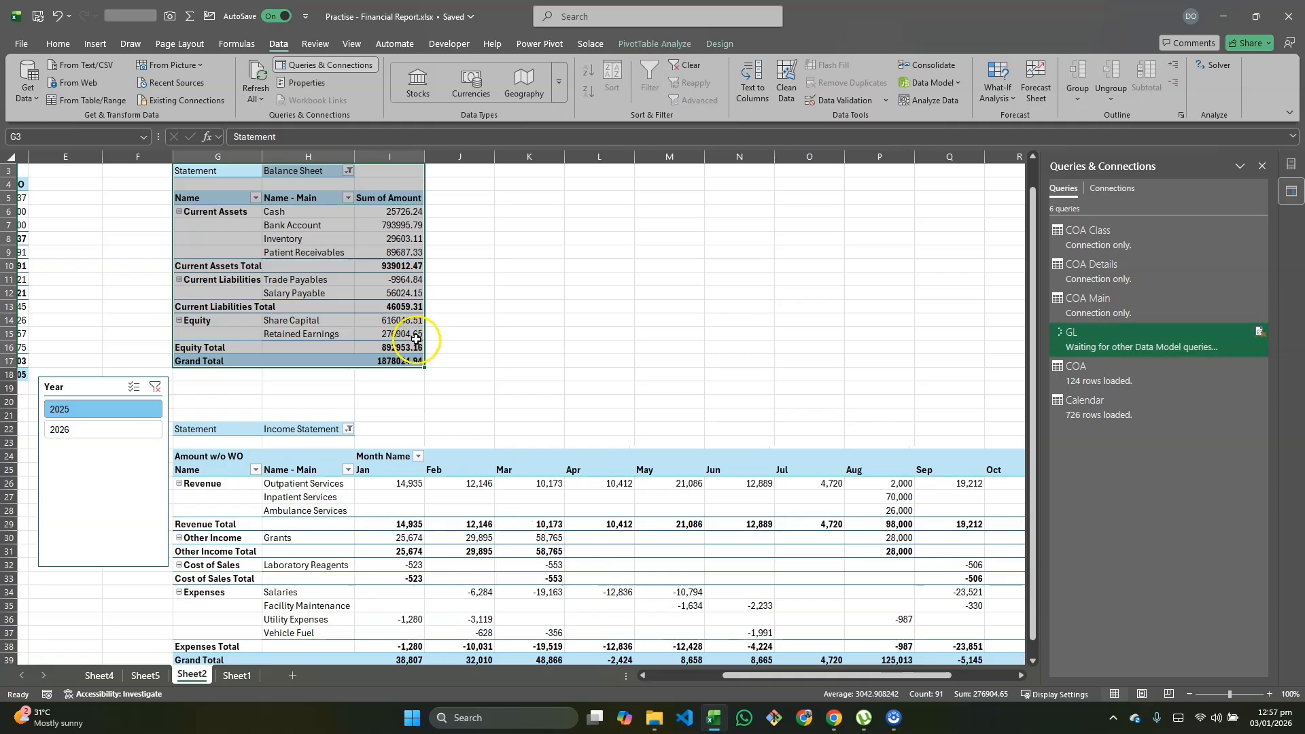
# Compare the Balance Sheet's Retained Earnings amount on Sheet2 with the Income Statement's grand total for 2025
pyautogui.click(418, 334)
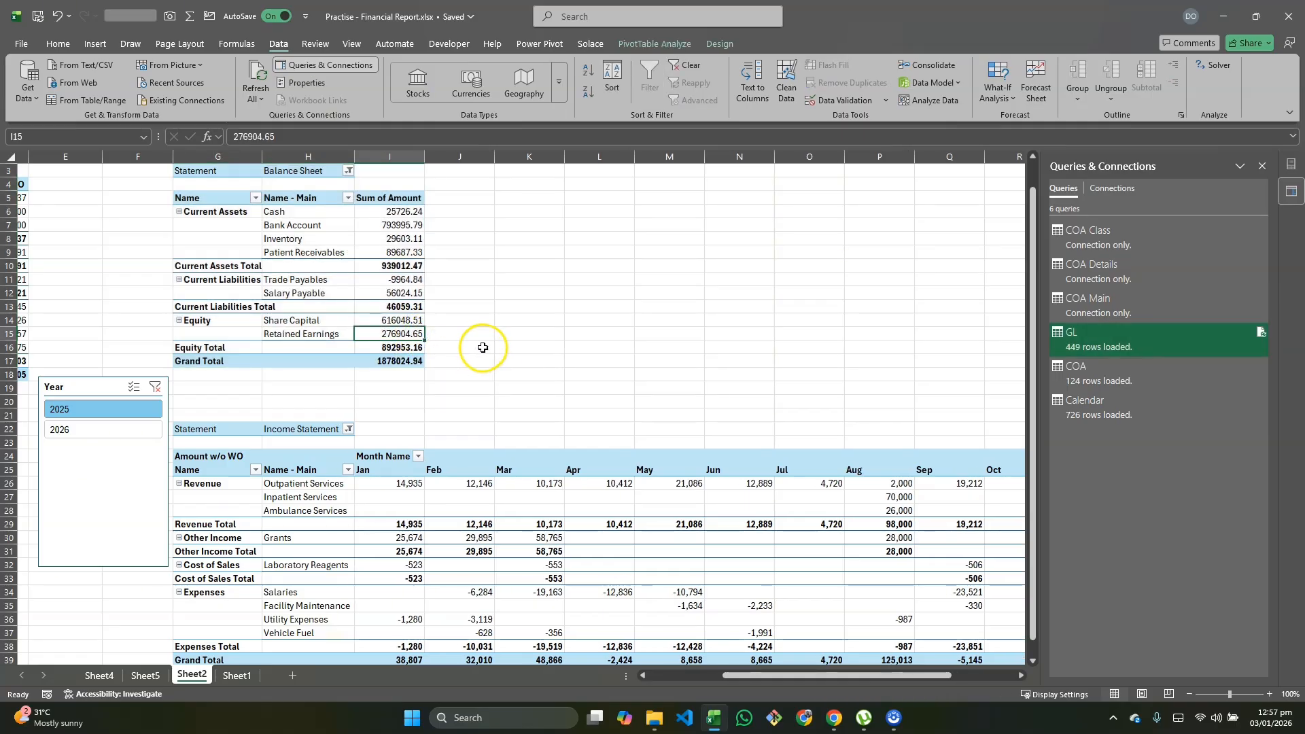
pyautogui.hscroll(3, 583, 423)
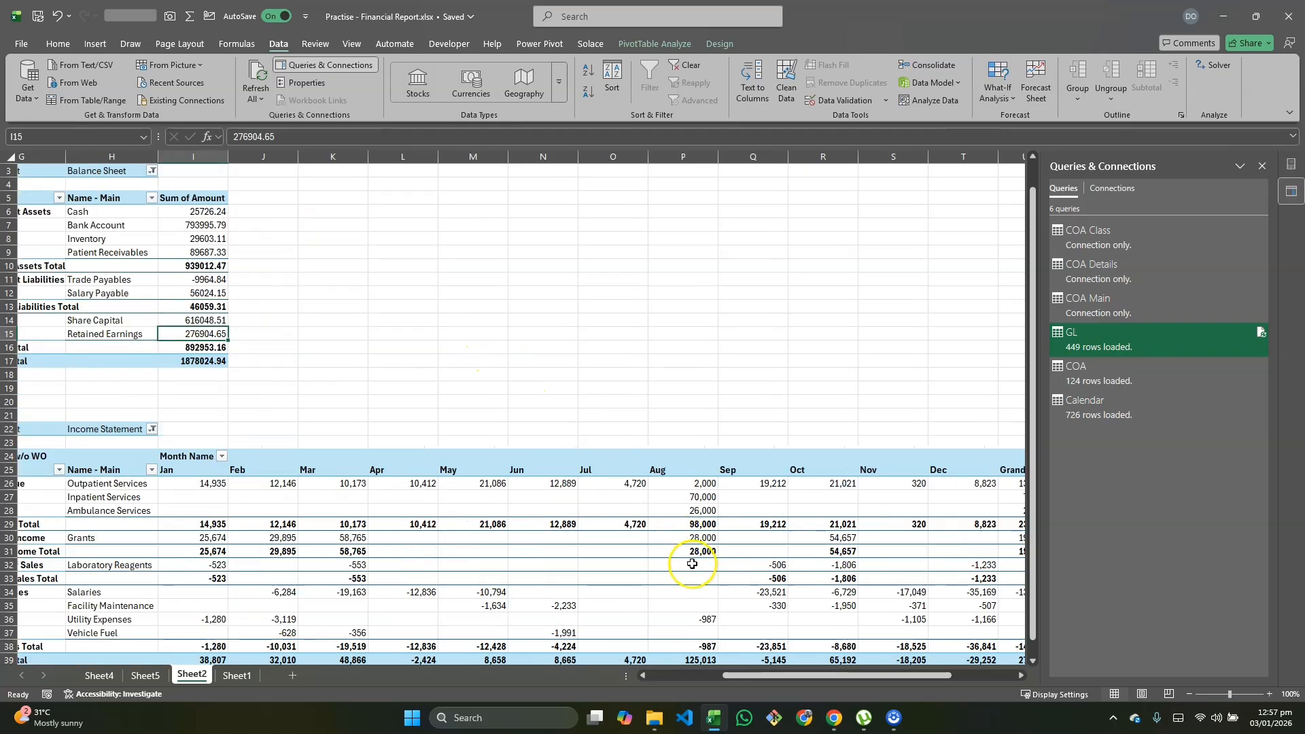
pyautogui.scroll(-1, 715, 580)
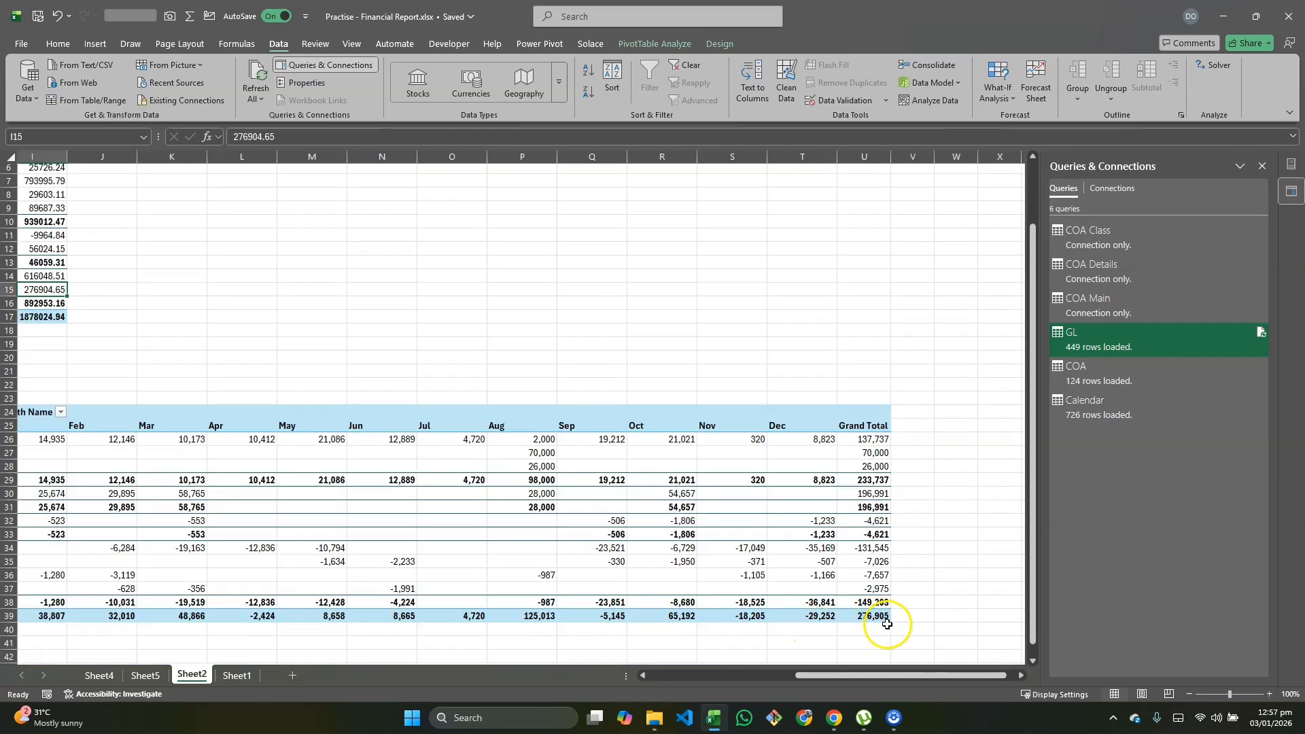
pyautogui.scroll(2, 431, 387)
pyautogui.hscroll(-3, 431, 388)
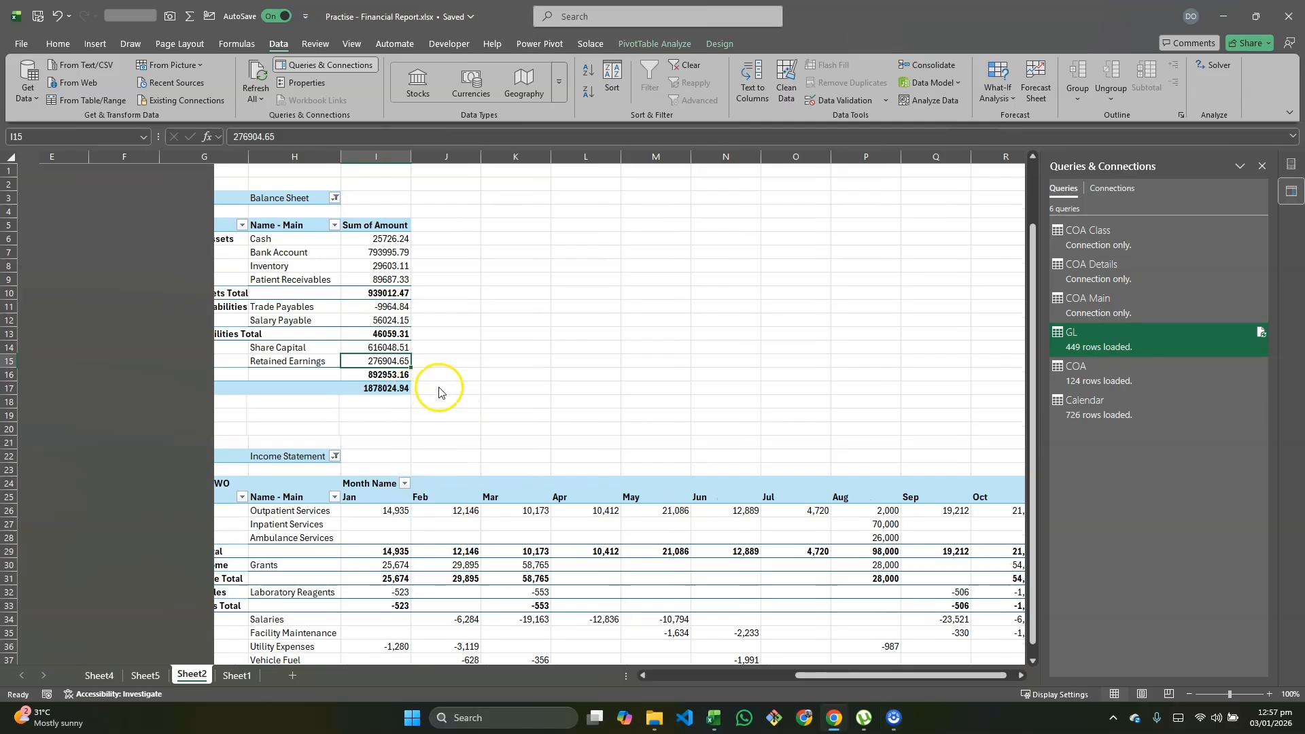
pyautogui.hscroll(4, 466, 344)
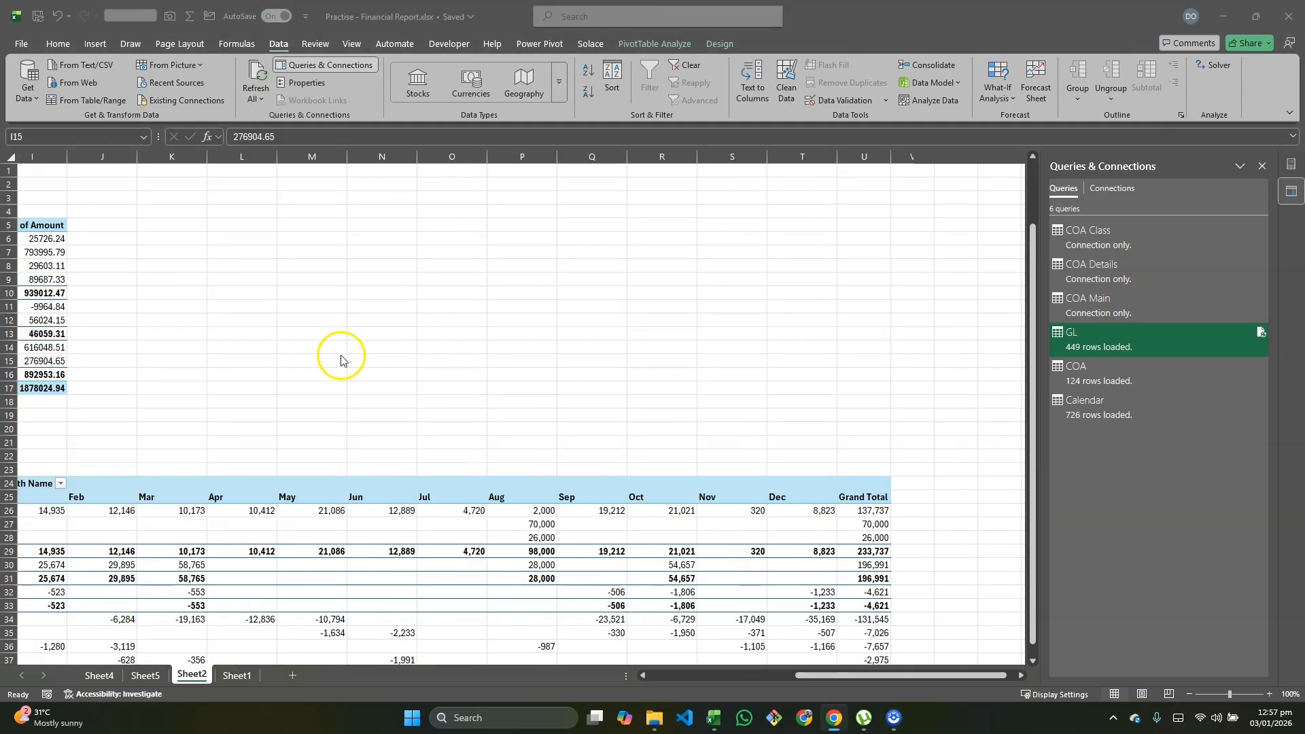
pyautogui.hscroll(-2, 388, 378)
pyautogui.hscroll(-4, 389, 378)
# Select the Current Liabilities Total and Equity Total amounts and compare their sum with the Current Assets Total
pyautogui.click(481, 333)
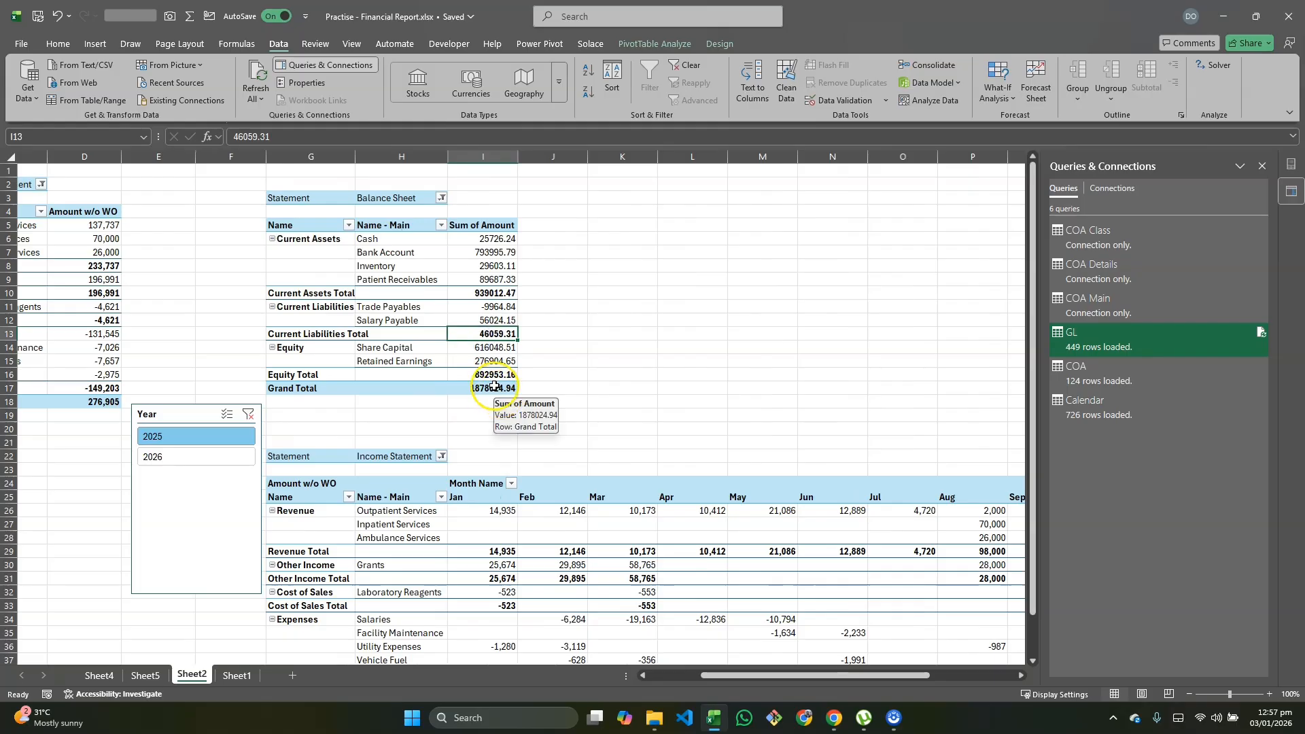
pyautogui.keyDown('ctrl'); pyautogui.click(492, 376); pyautogui.keyUp('ctrl')
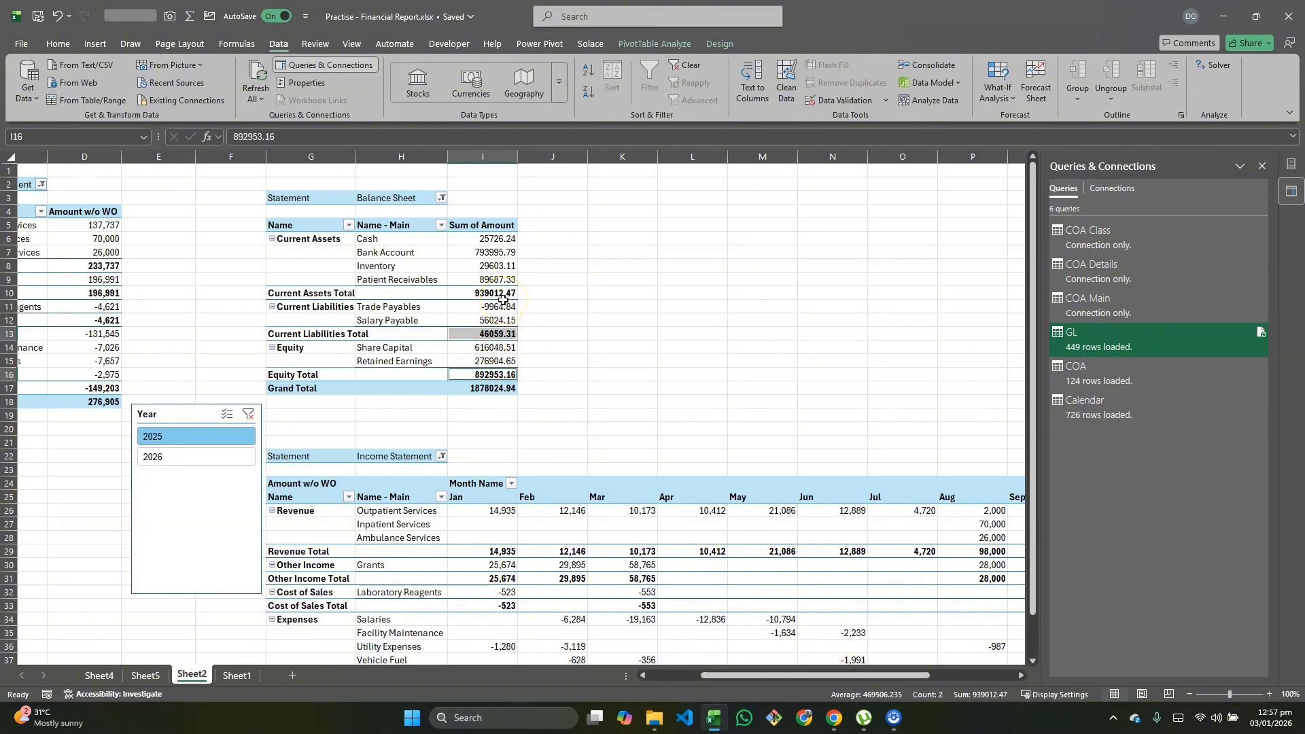
pyautogui.moveTo(503, 300)
# Add the Calendar table's Month Name field to the columns of the Balance Sheet PivotTable
pyautogui.click(416, 341)
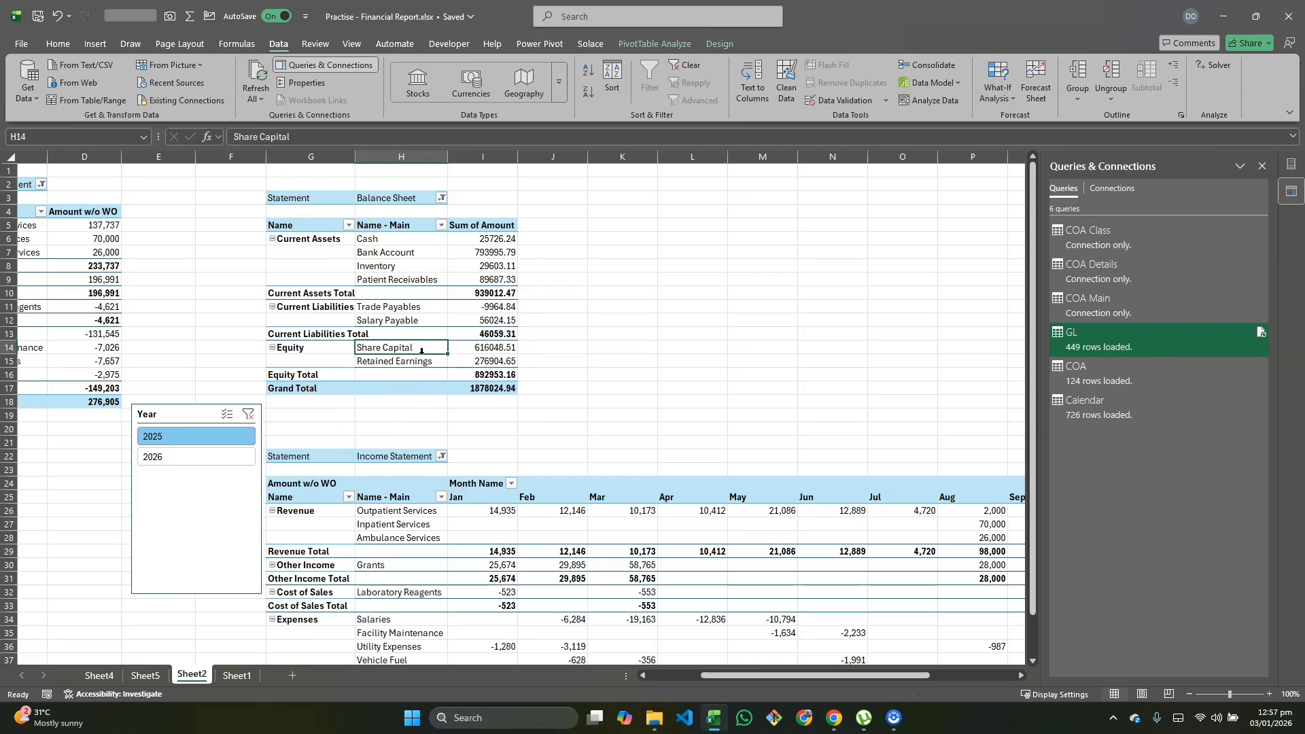
pyautogui.click(1290, 164)
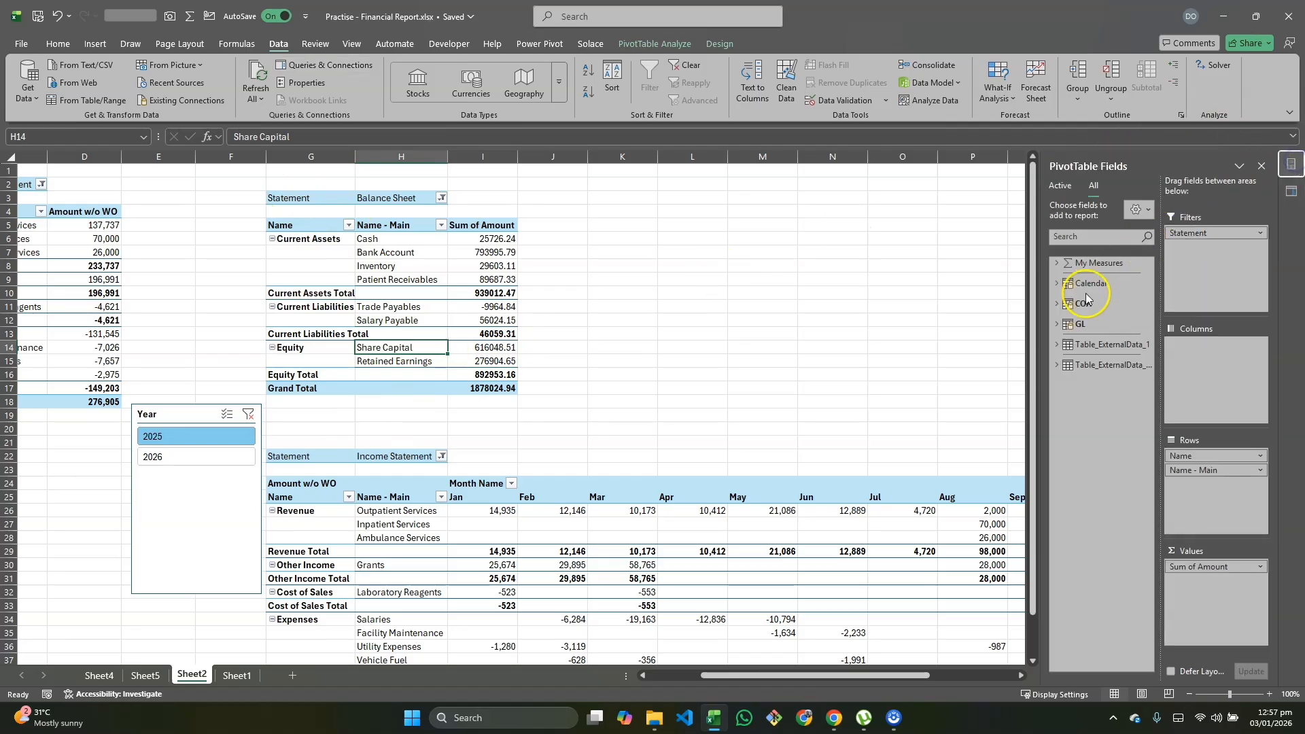
pyautogui.click(1056, 283)
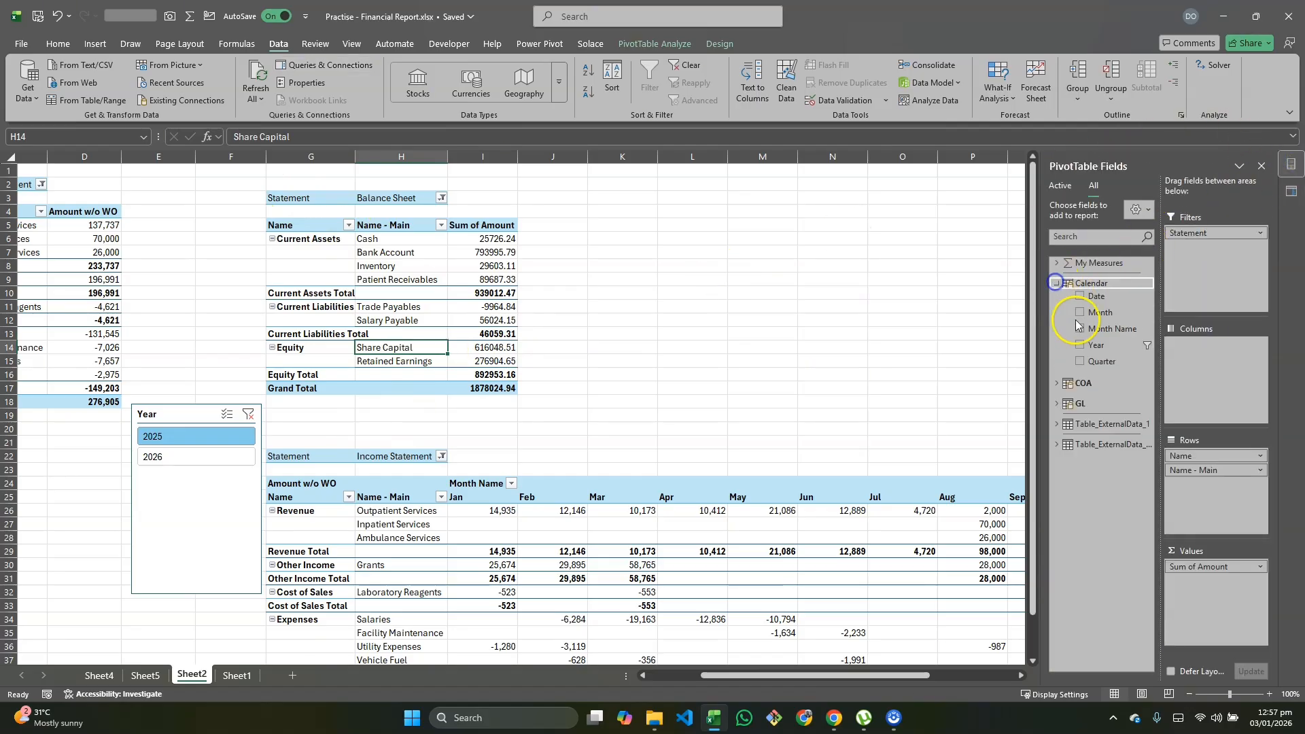
pyautogui.moveTo(1098, 326); pyautogui.dragTo(1184, 355)
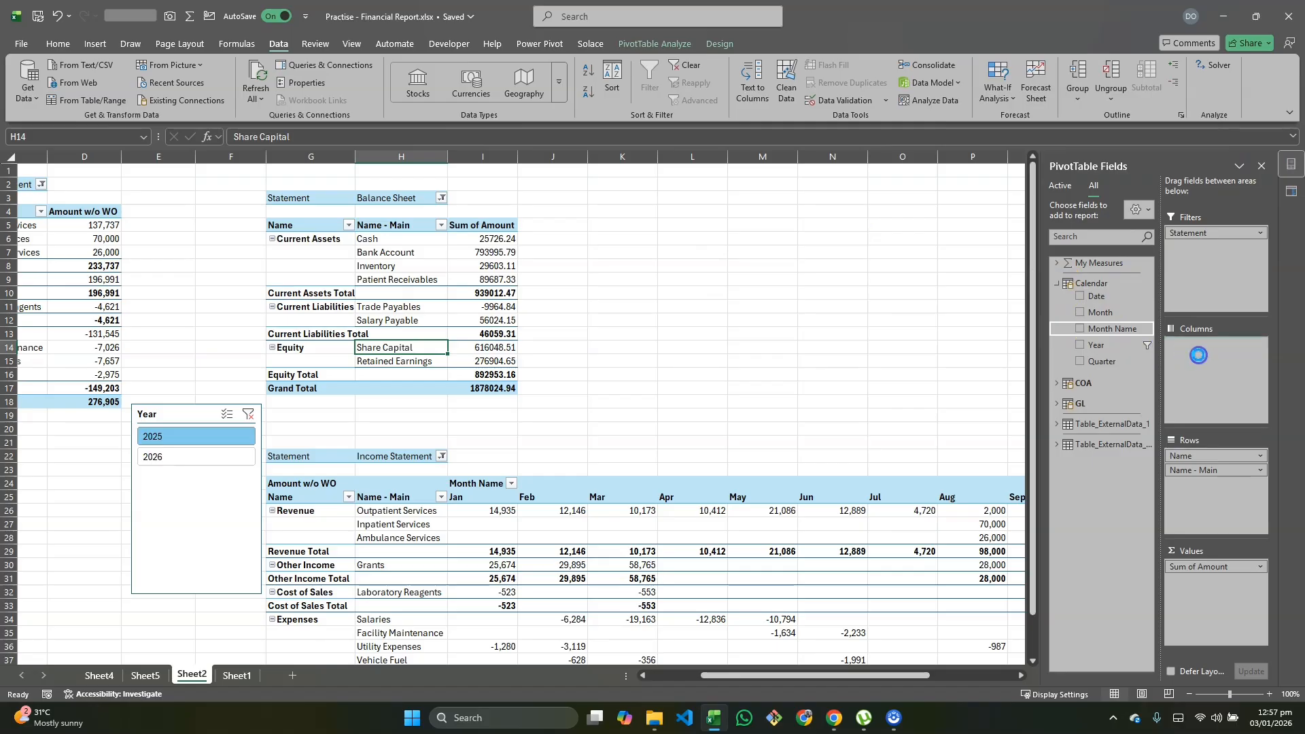
# Examine how the Balance Sheet's Retained Earnings row is distributed across the months January to December
pyautogui.hscroll(5, 546, 402)
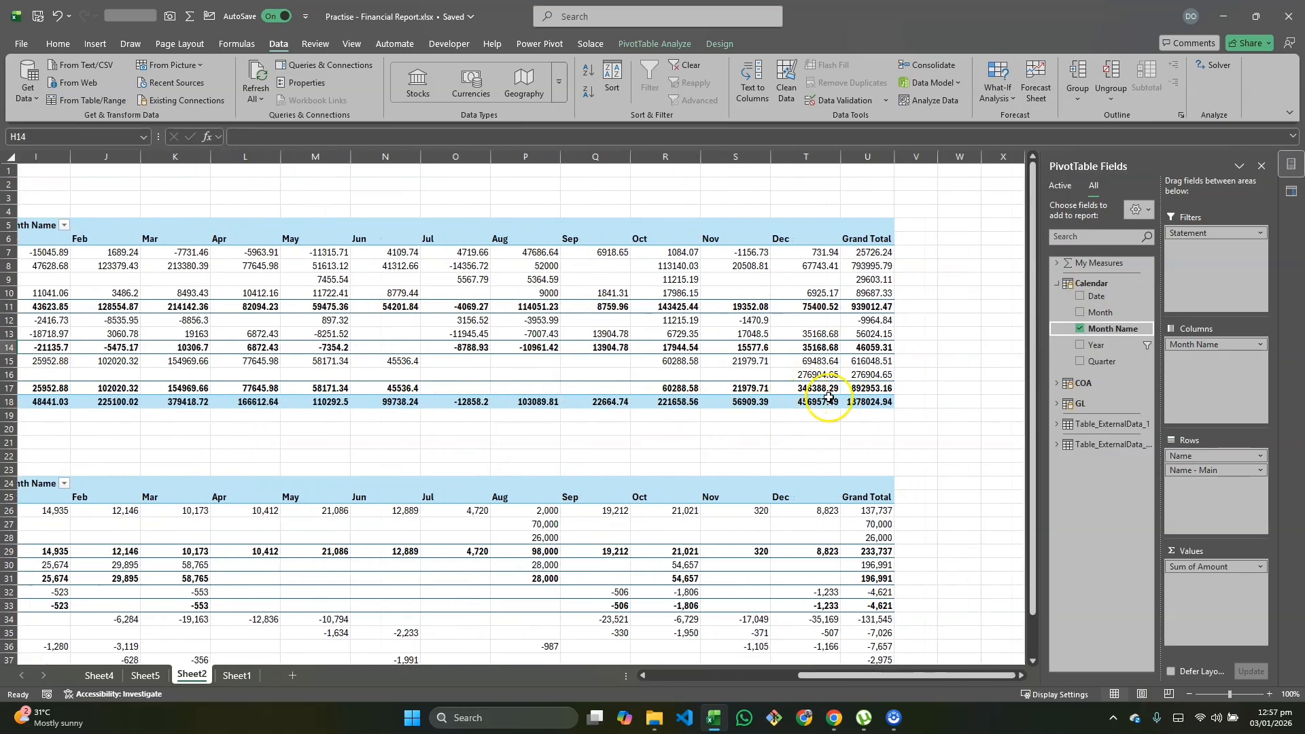
pyautogui.click(806, 376)
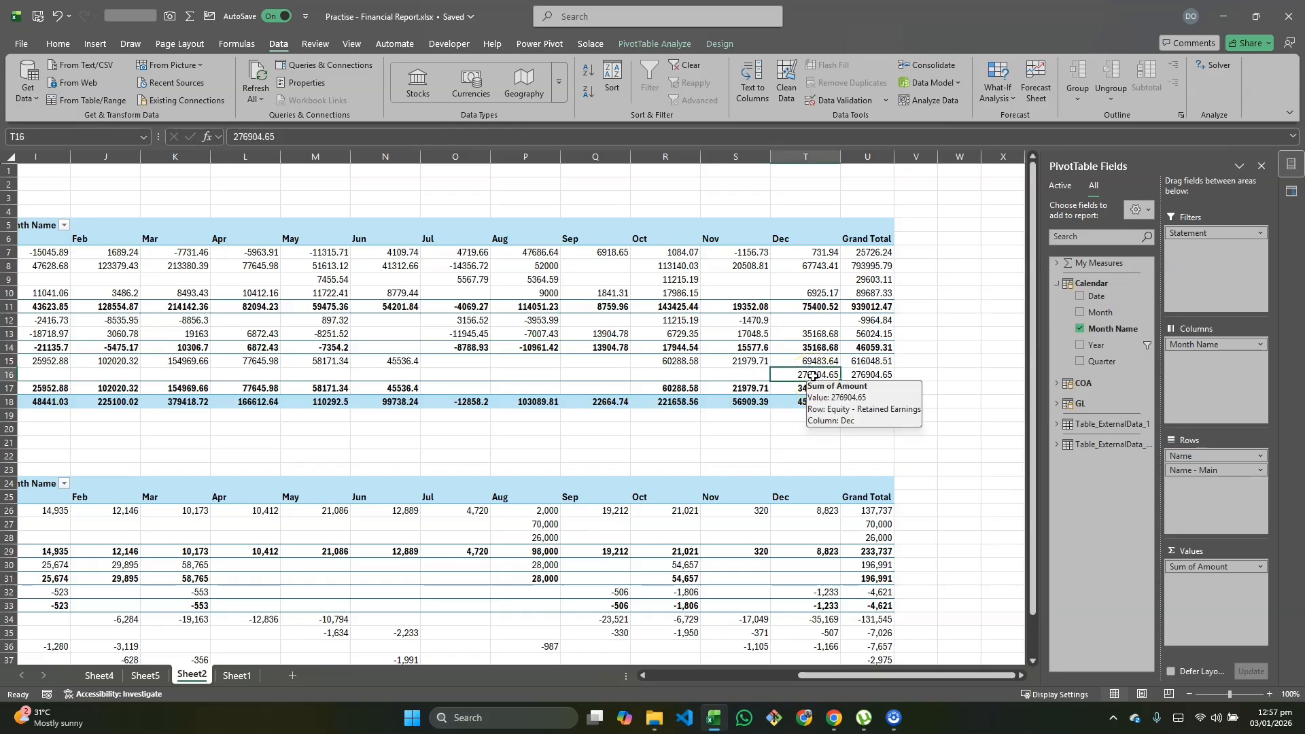
pyautogui.hscroll(-1, 543, 340)
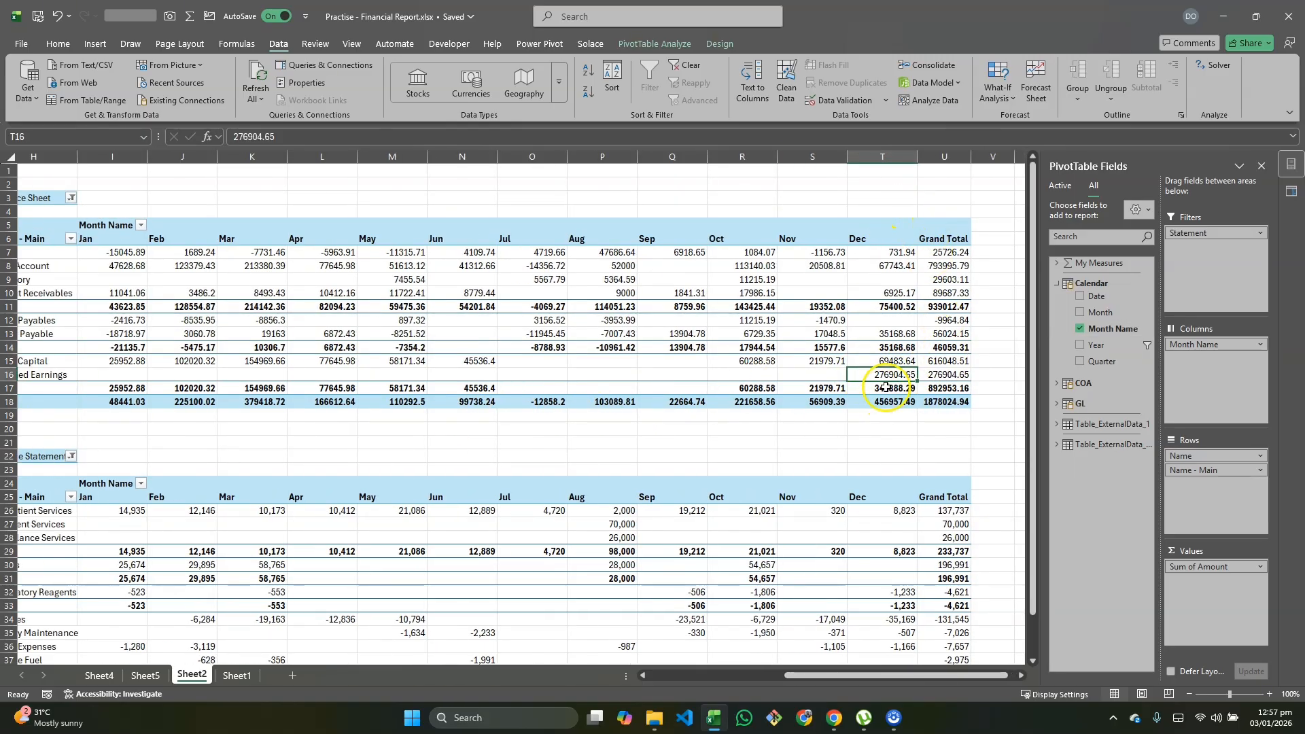
pyautogui.hscroll(-3, 882, 379)
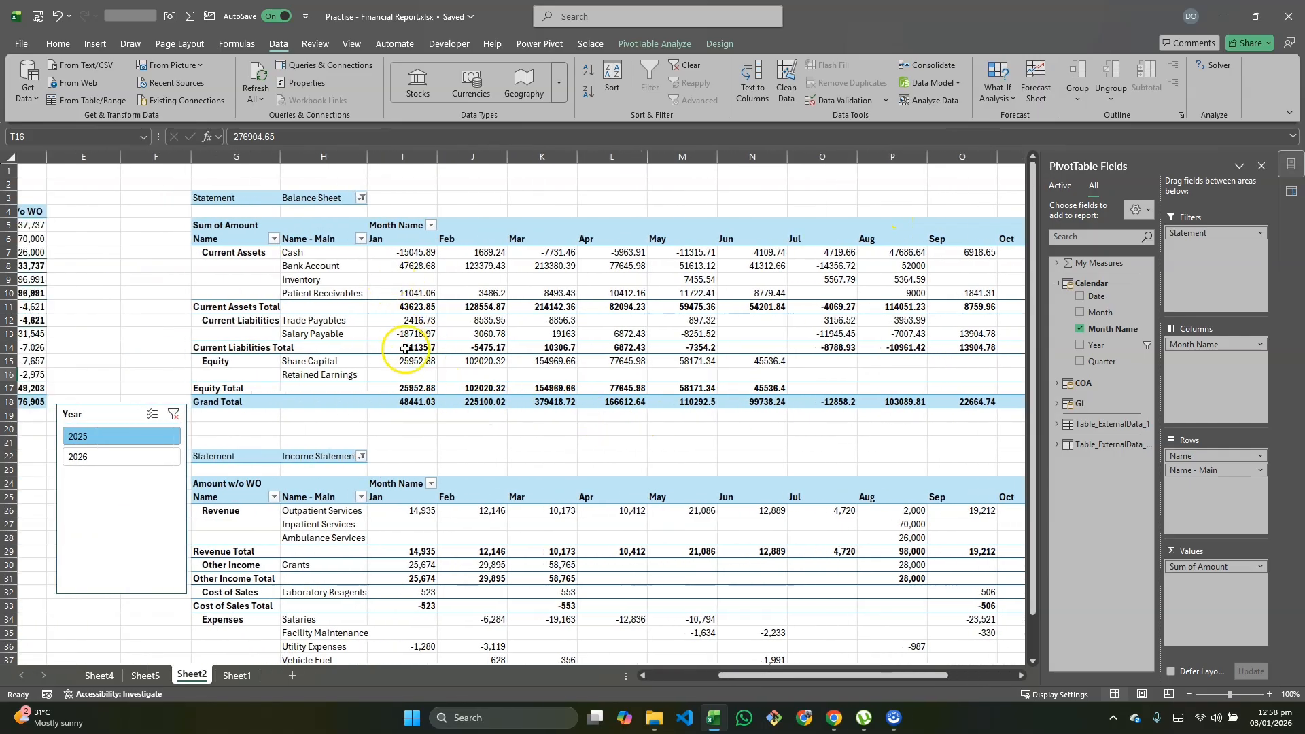
pyautogui.hscroll(3, 510, 370)
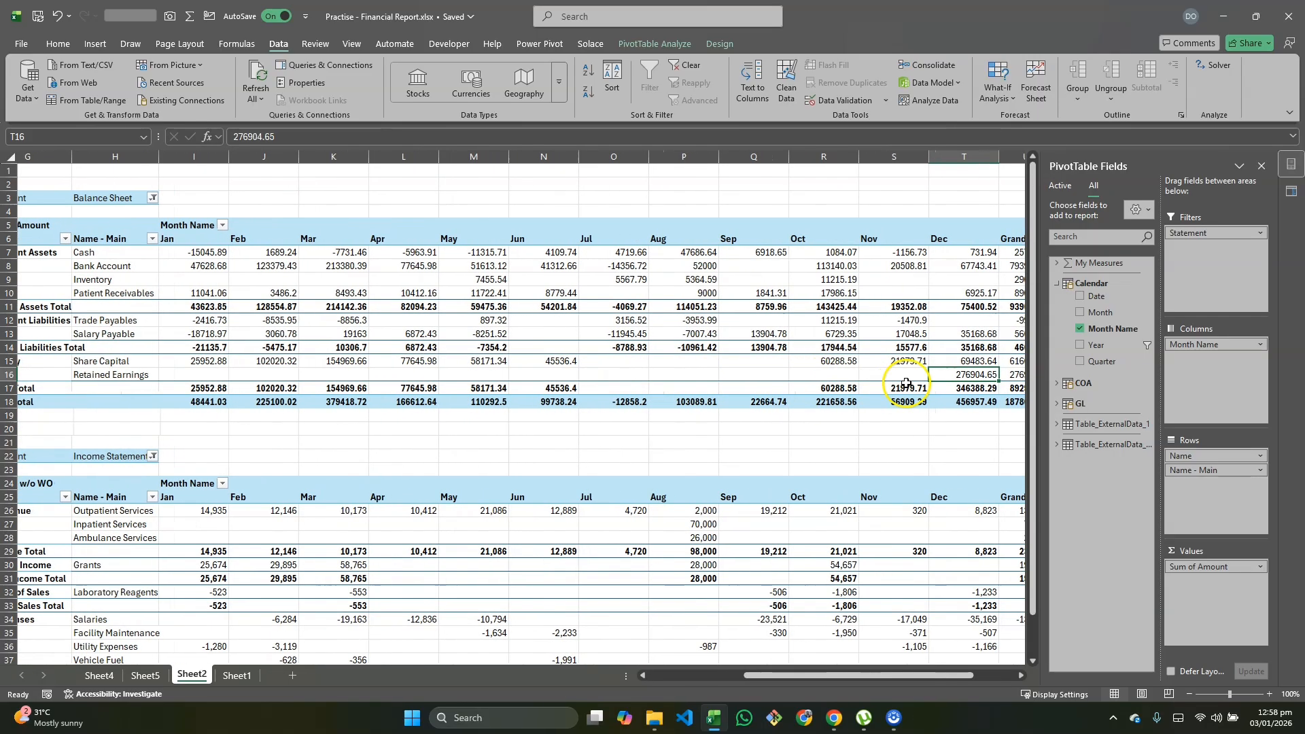
pyautogui.hscroll(-1, 679, 375)
pyautogui.moveTo(293, 375); pyautogui.dragTo(847, 384)
pyautogui.hscroll(1, 847, 385)
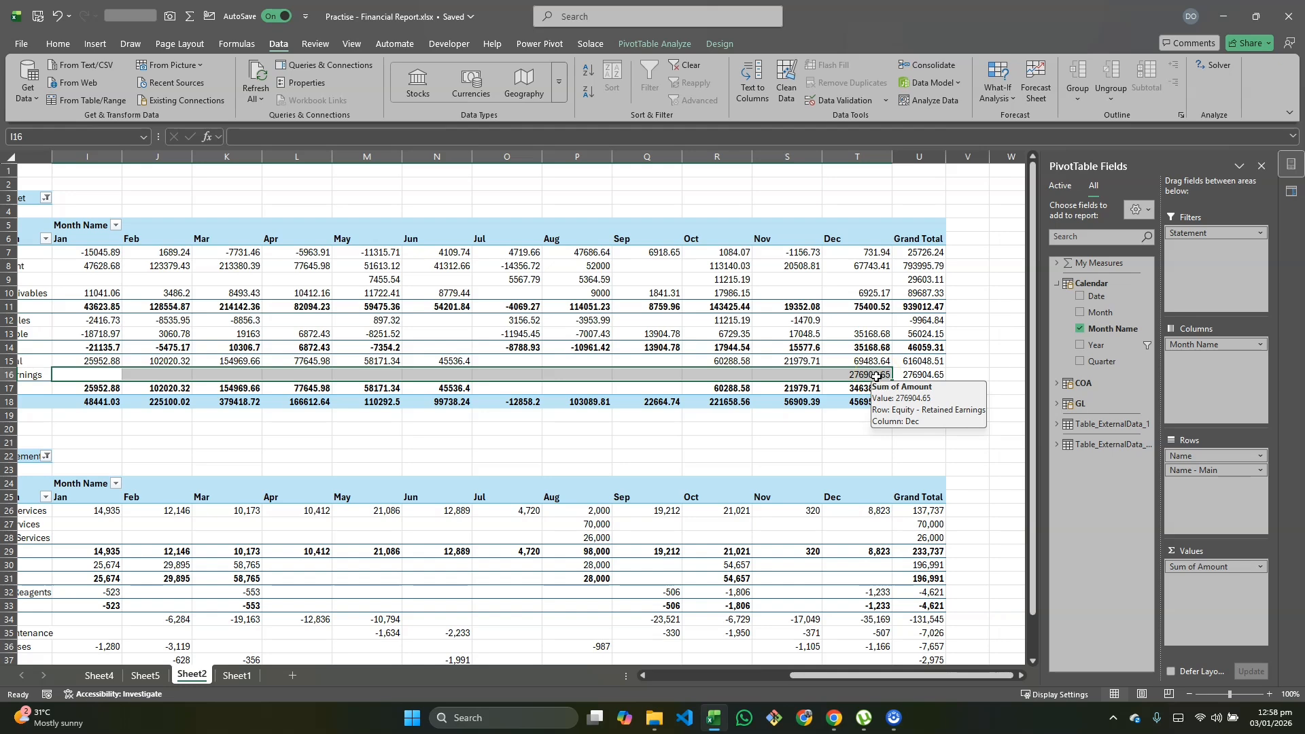
# Check the transaction dates of the "Moved to P/L account" rows in the drill-through data on Sheet5
pyautogui.click(237, 675)
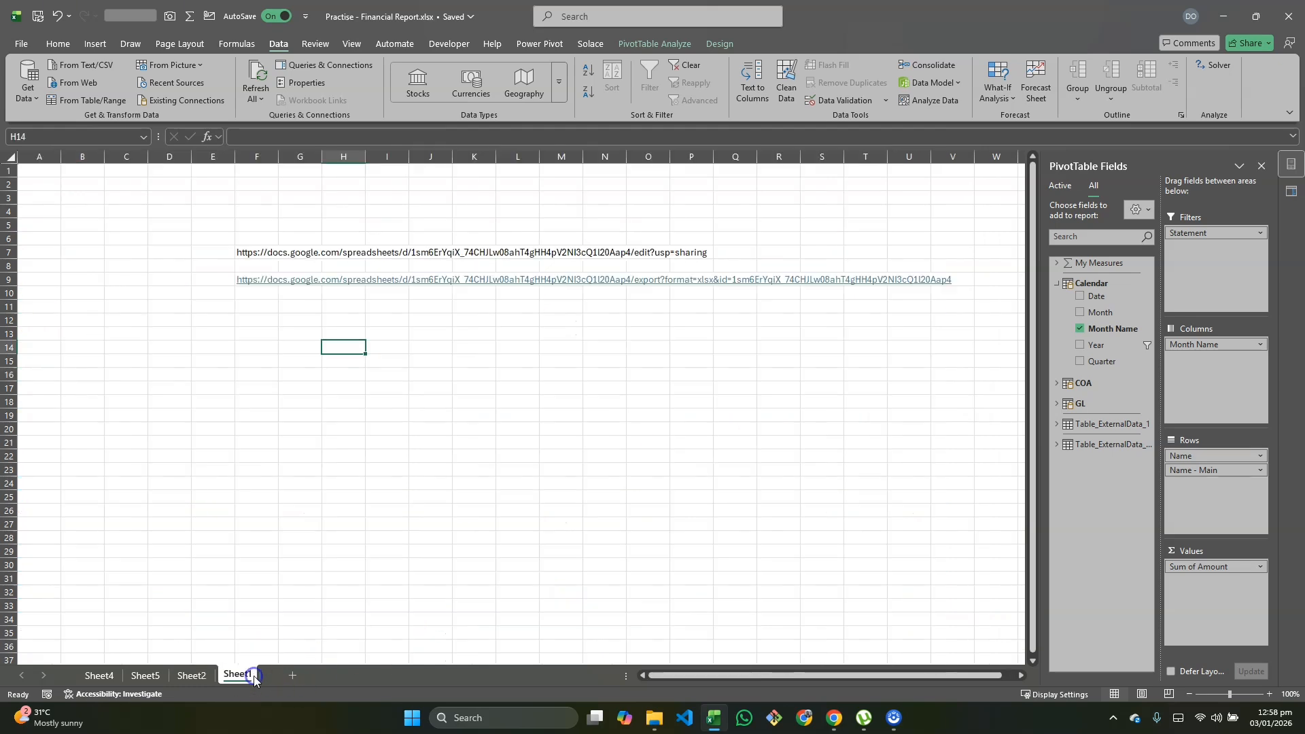
pyautogui.click(190, 675)
pyautogui.click(145, 675)
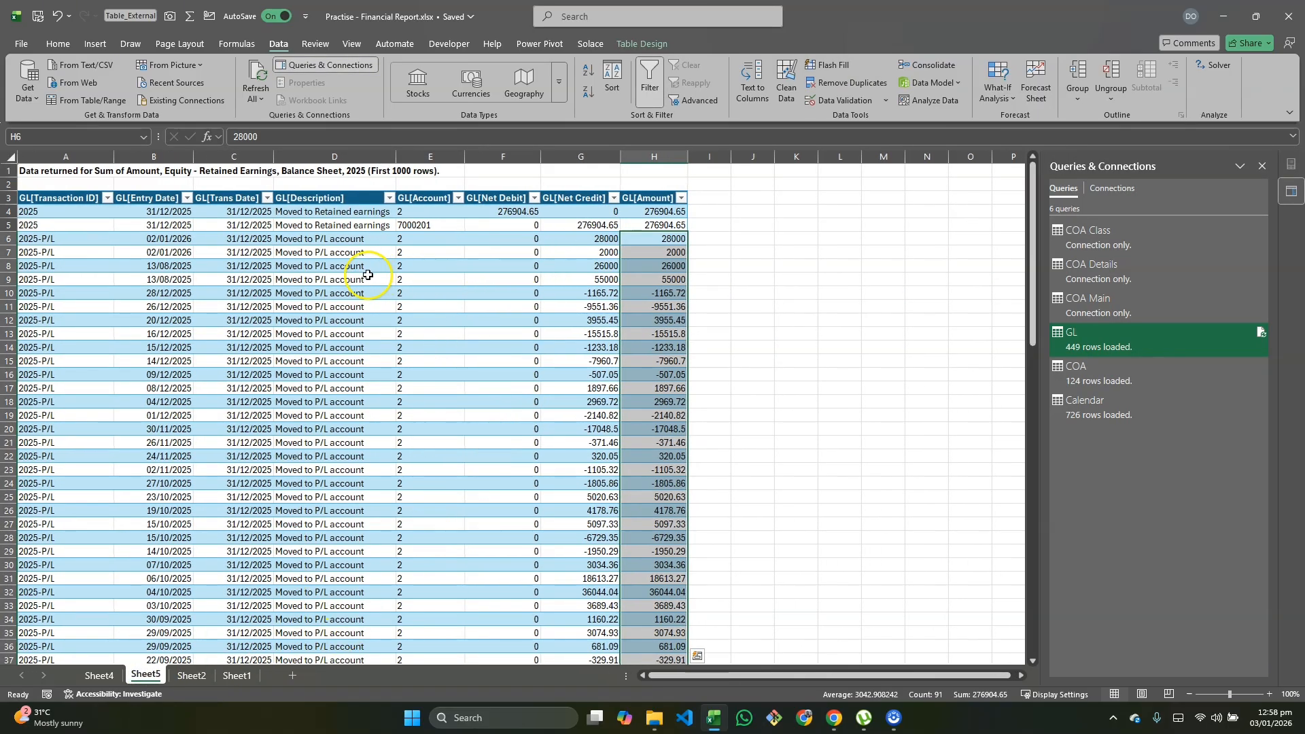
pyautogui.click(234, 156)
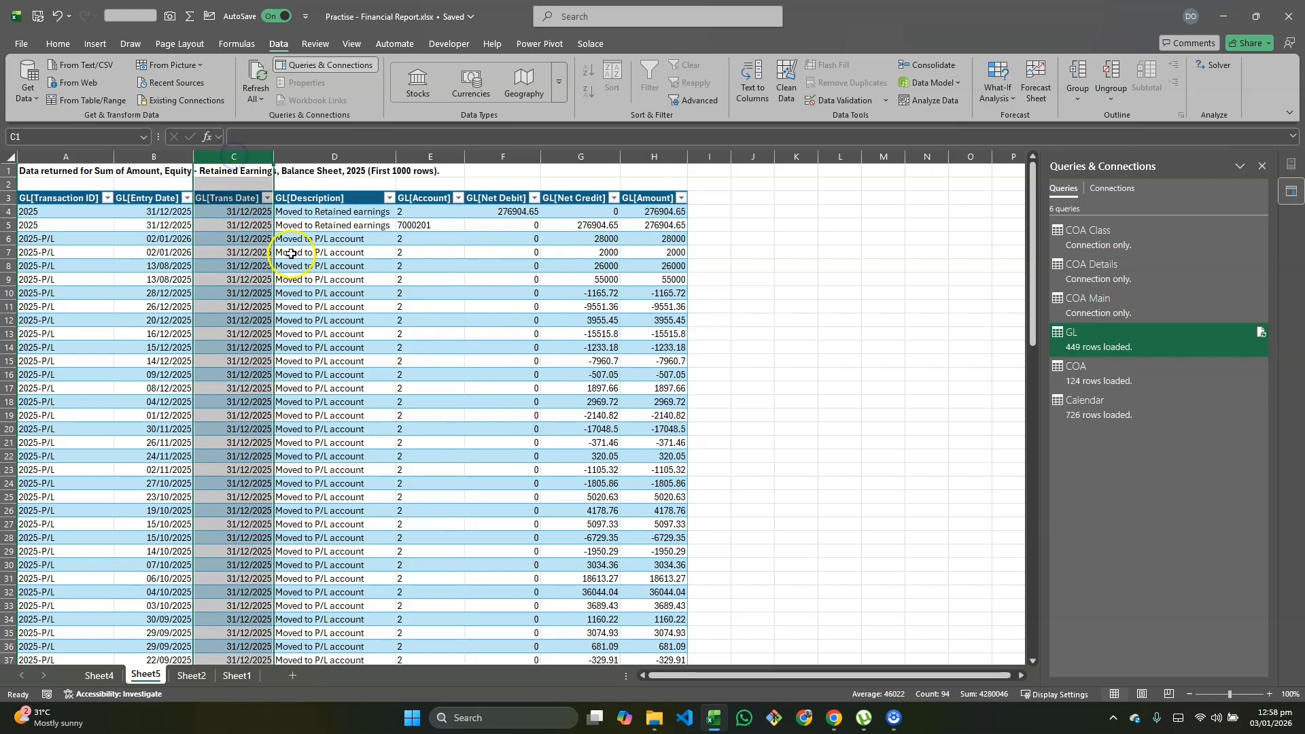
pyautogui.click(245, 241)
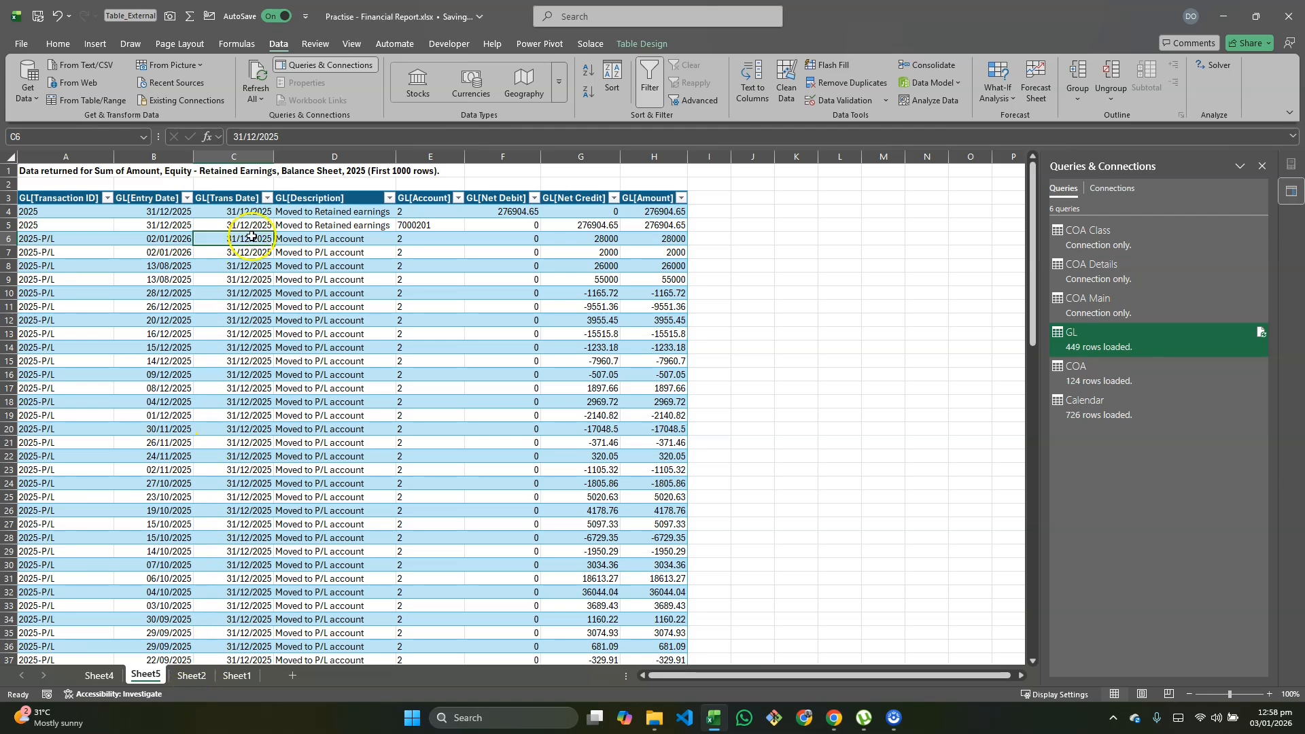
pyautogui.moveTo(238, 238); pyautogui.dragTo(231, 580)
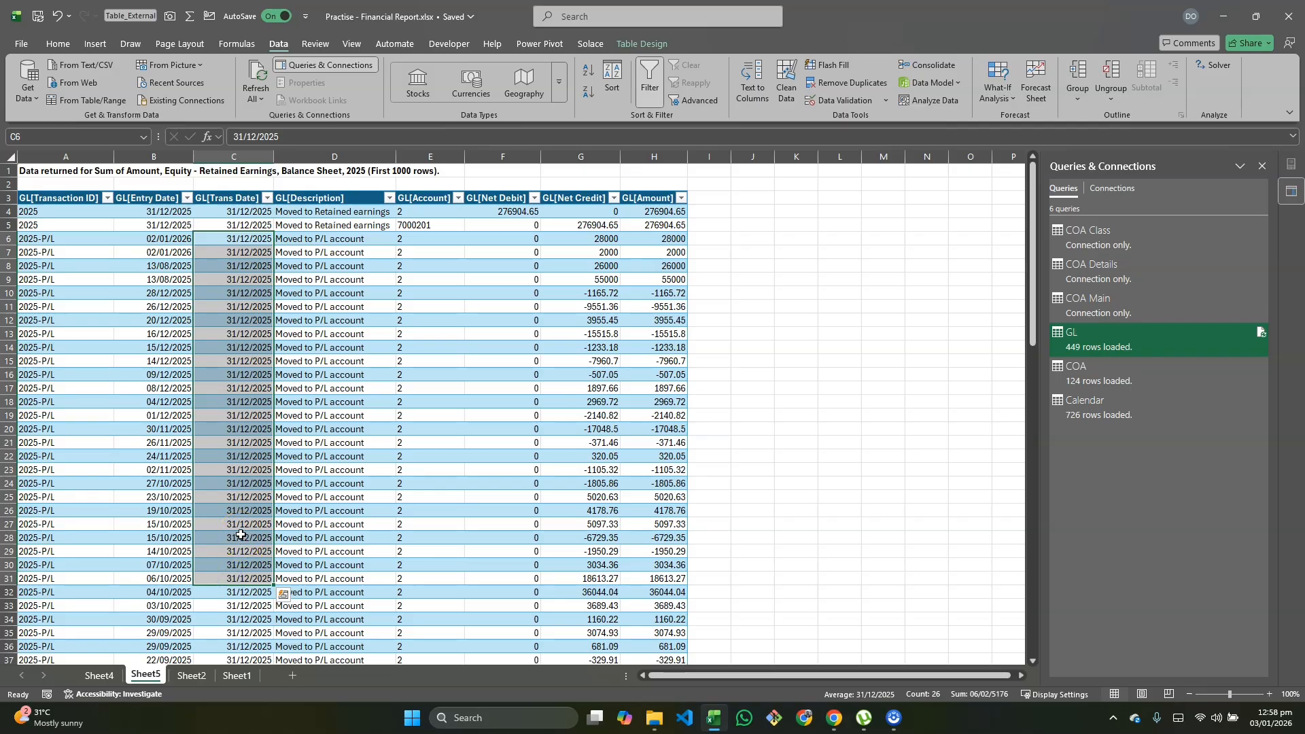
# Return to Sheet2 and open the GL query for editing in the Power Query Editor
pyautogui.click(190, 676)
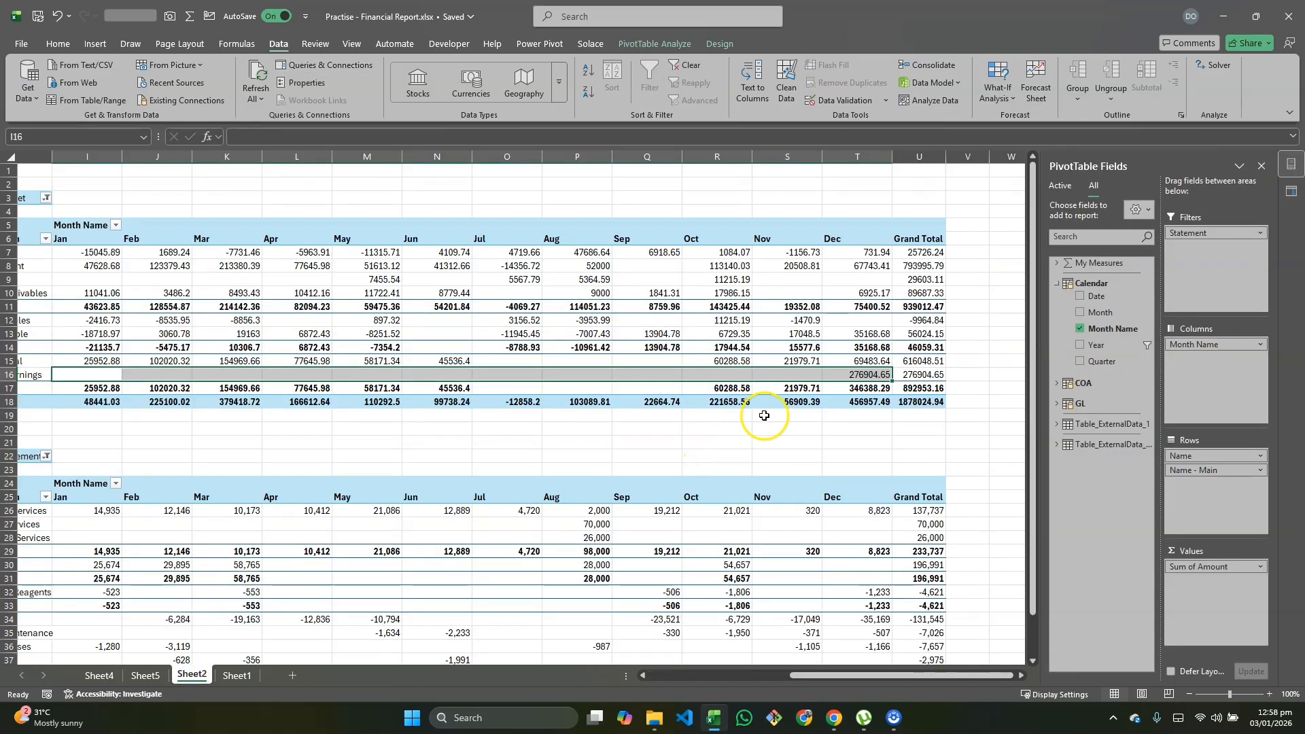
pyautogui.click(1289, 196)
pyautogui.doubleClick(1099, 349)
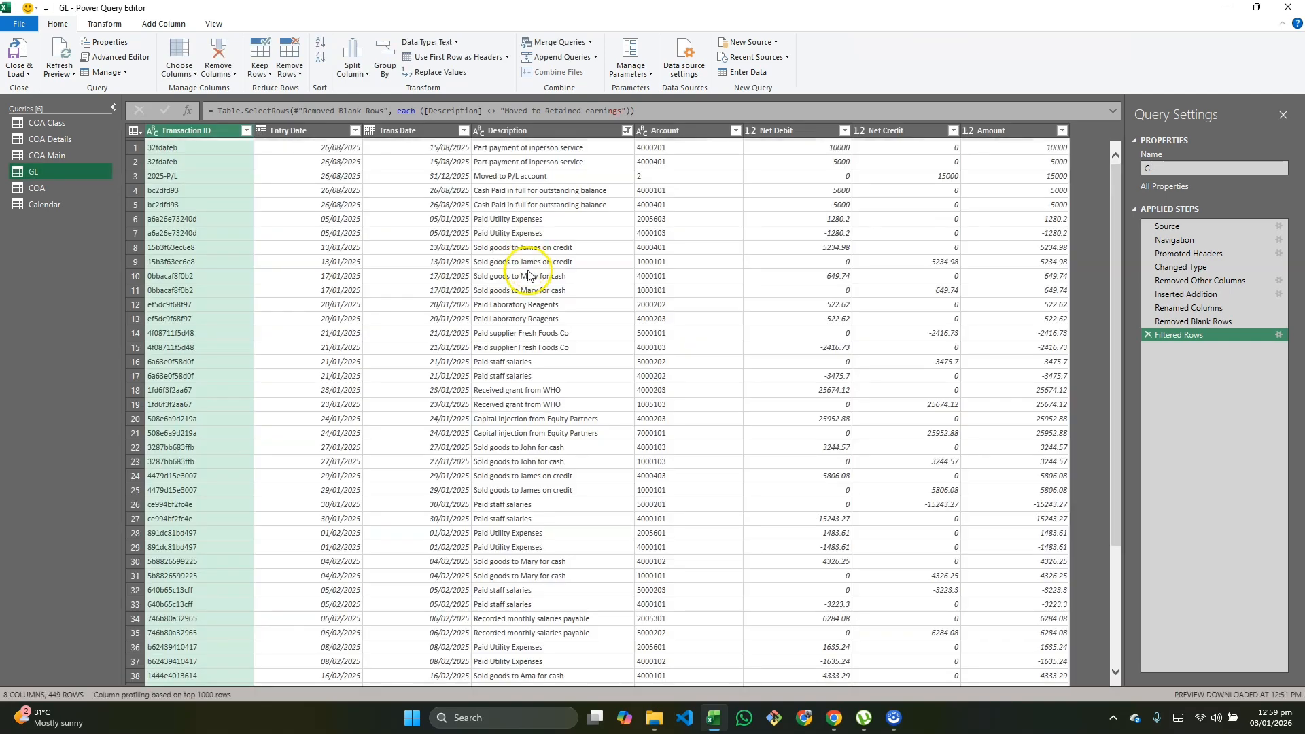
# Examine the Entry Date, Trans Date and Description of the GL query's "Moved to P/L account" rows against the original transactions
pyautogui.scroll(-3, 500, 381)
pyautogui.scroll(3, 497, 384)
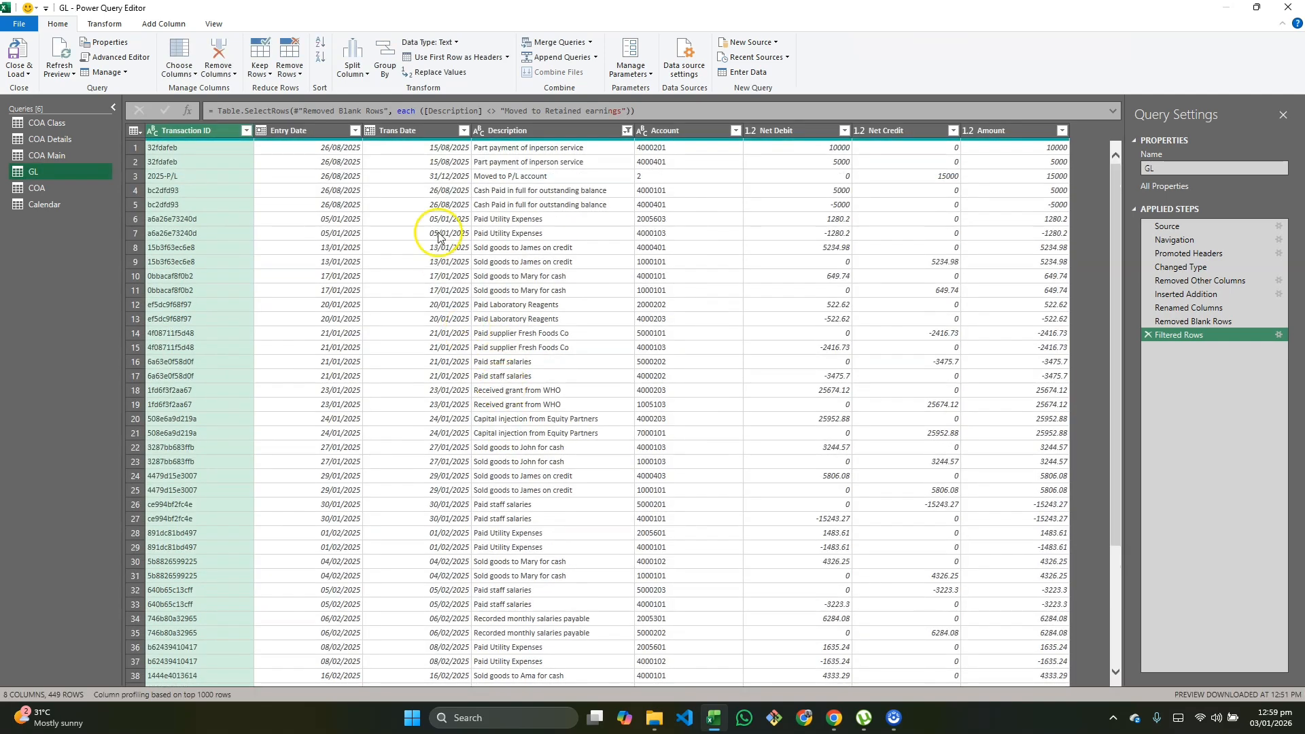
pyautogui.scroll(-10, 428, 438)
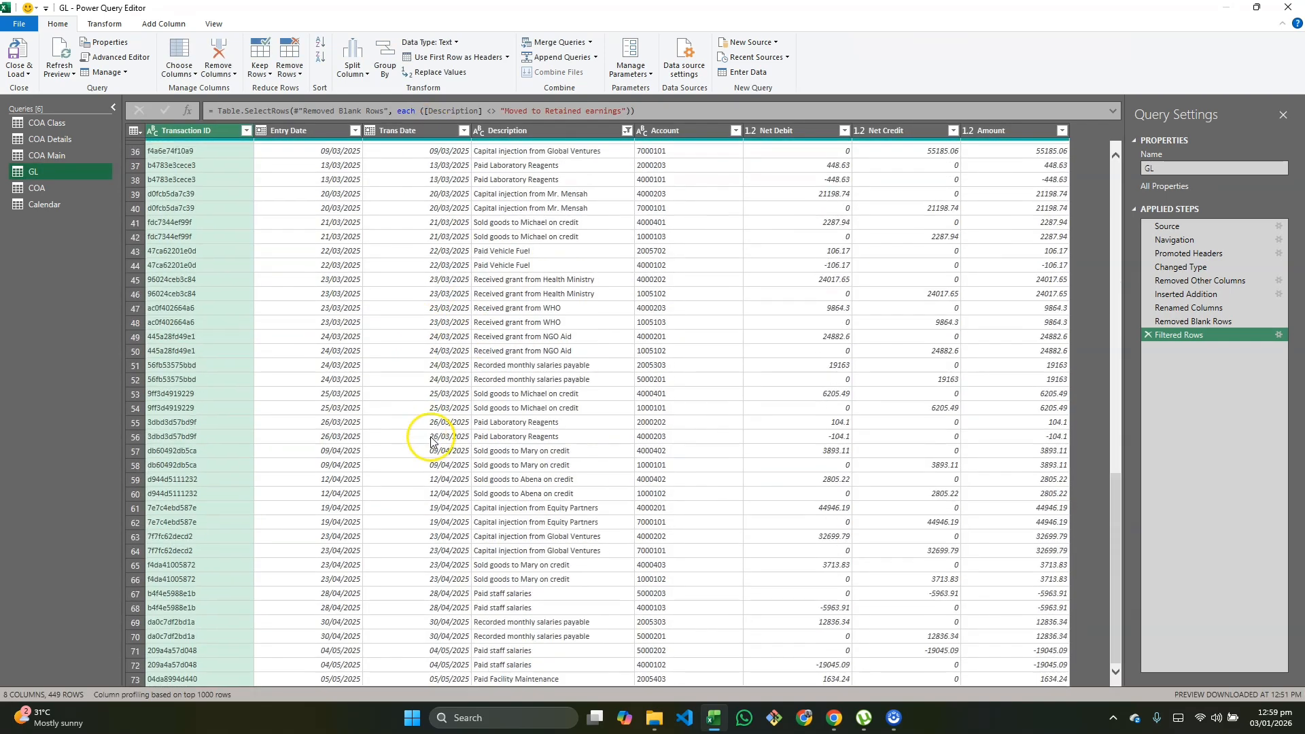
pyautogui.scroll(-20, 431, 444)
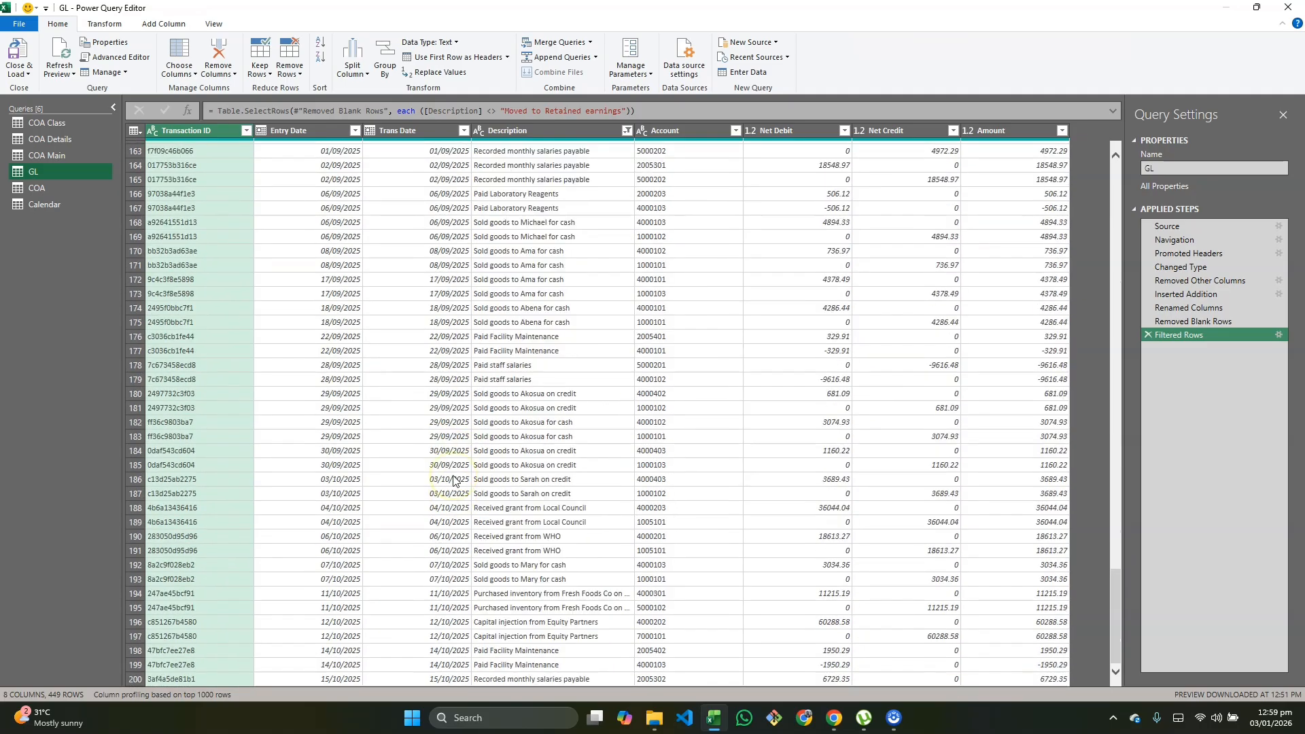
pyautogui.scroll(-10, 454, 480)
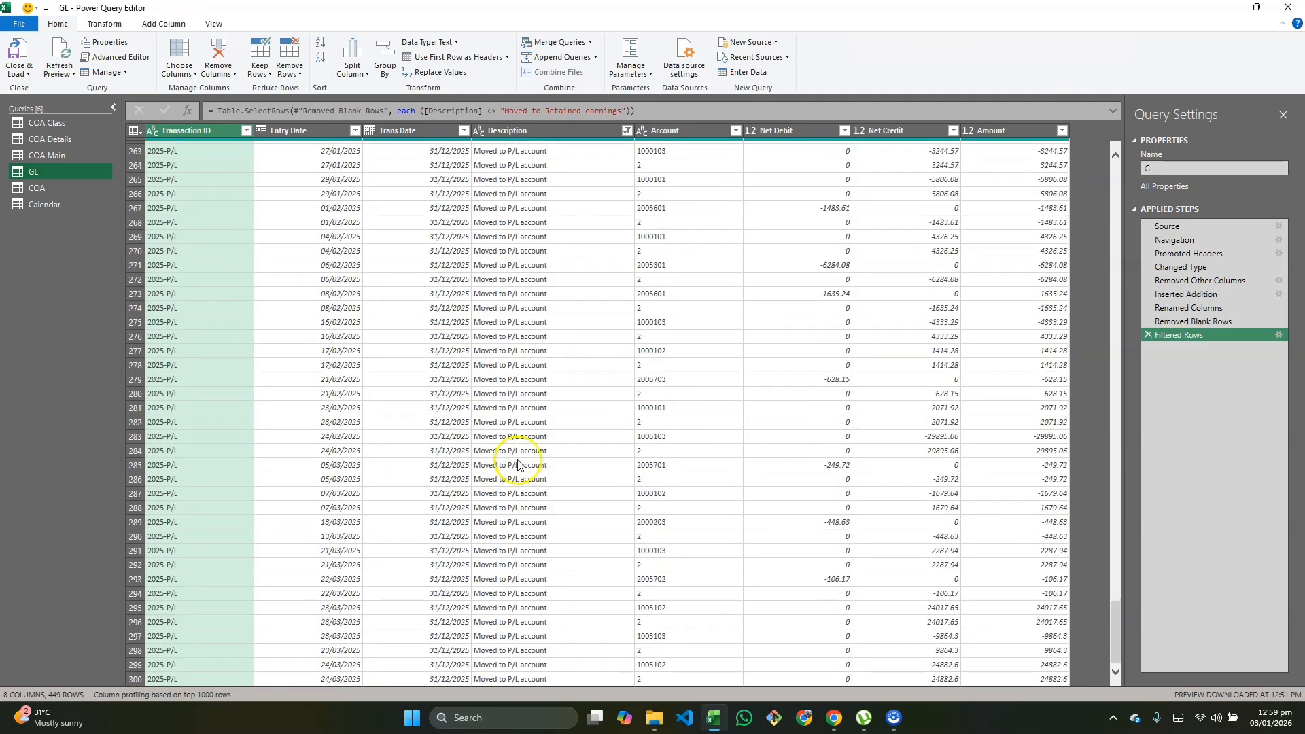
pyautogui.scroll(4, 503, 231)
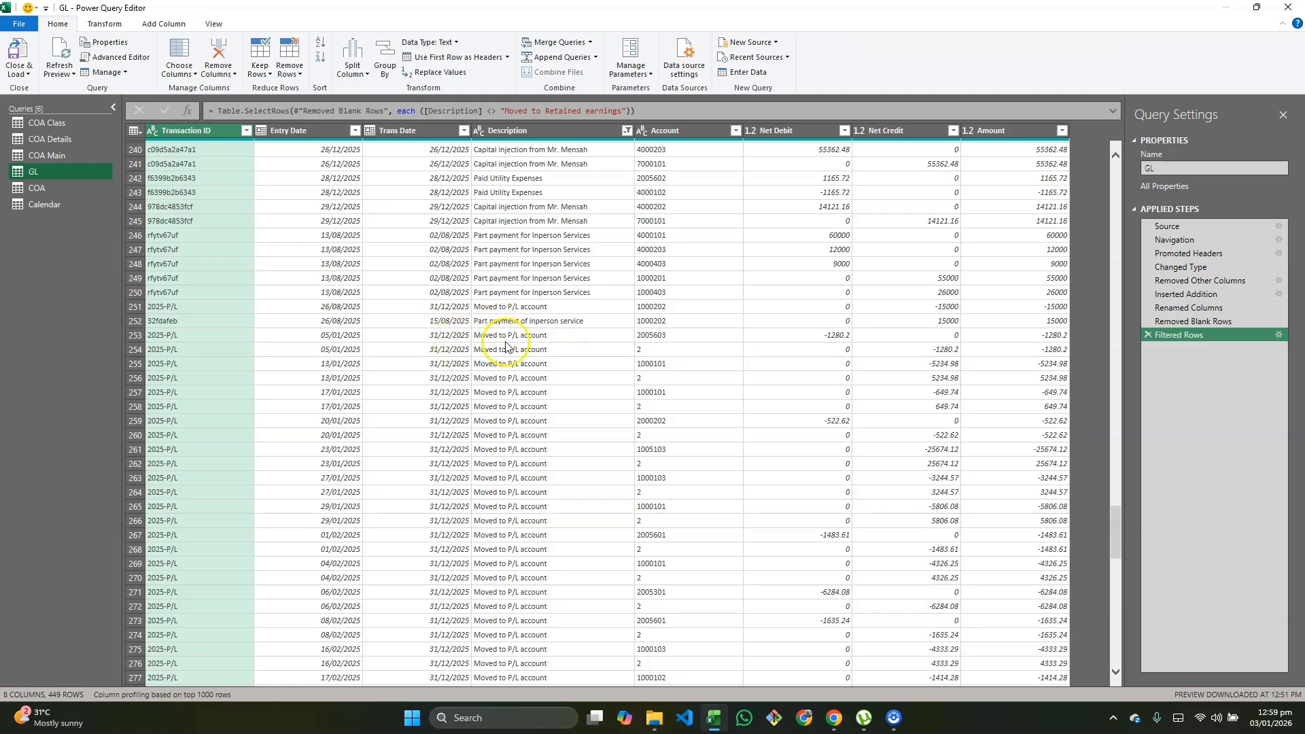
pyautogui.scroll(20, 503, 344)
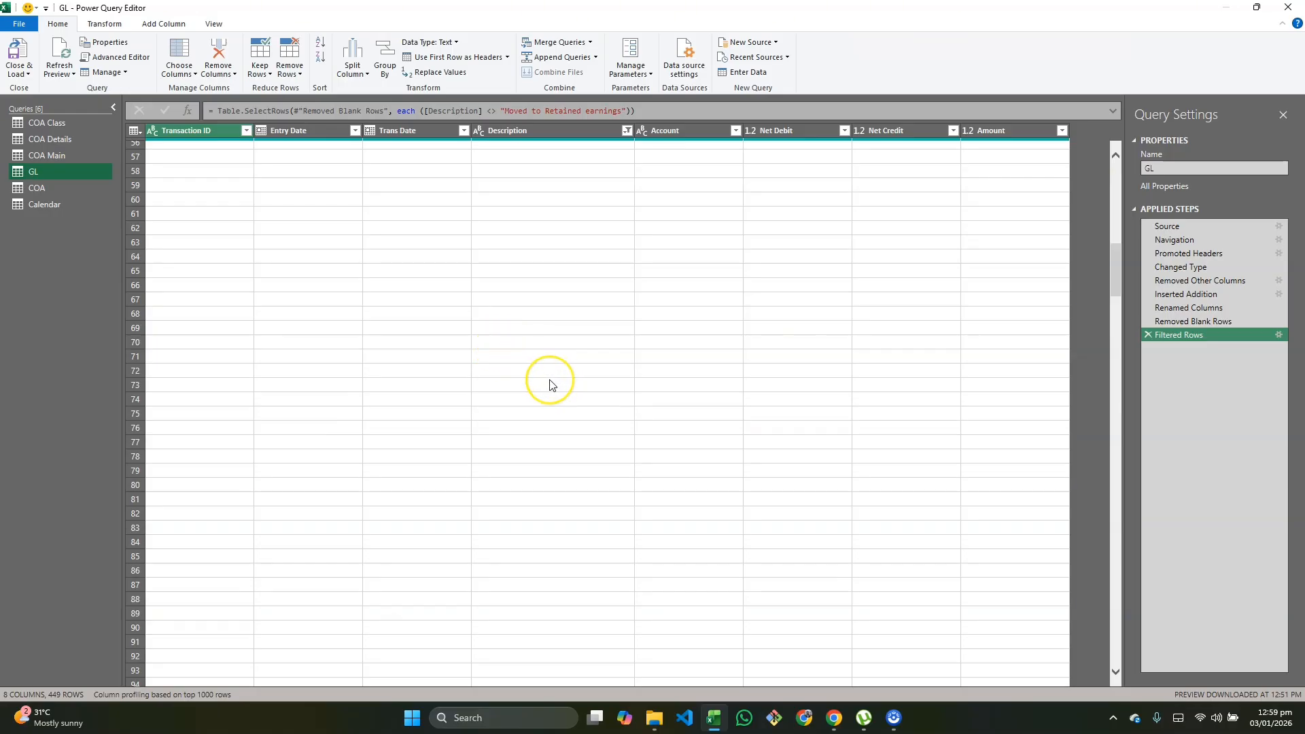
pyautogui.scroll(18, 550, 384)
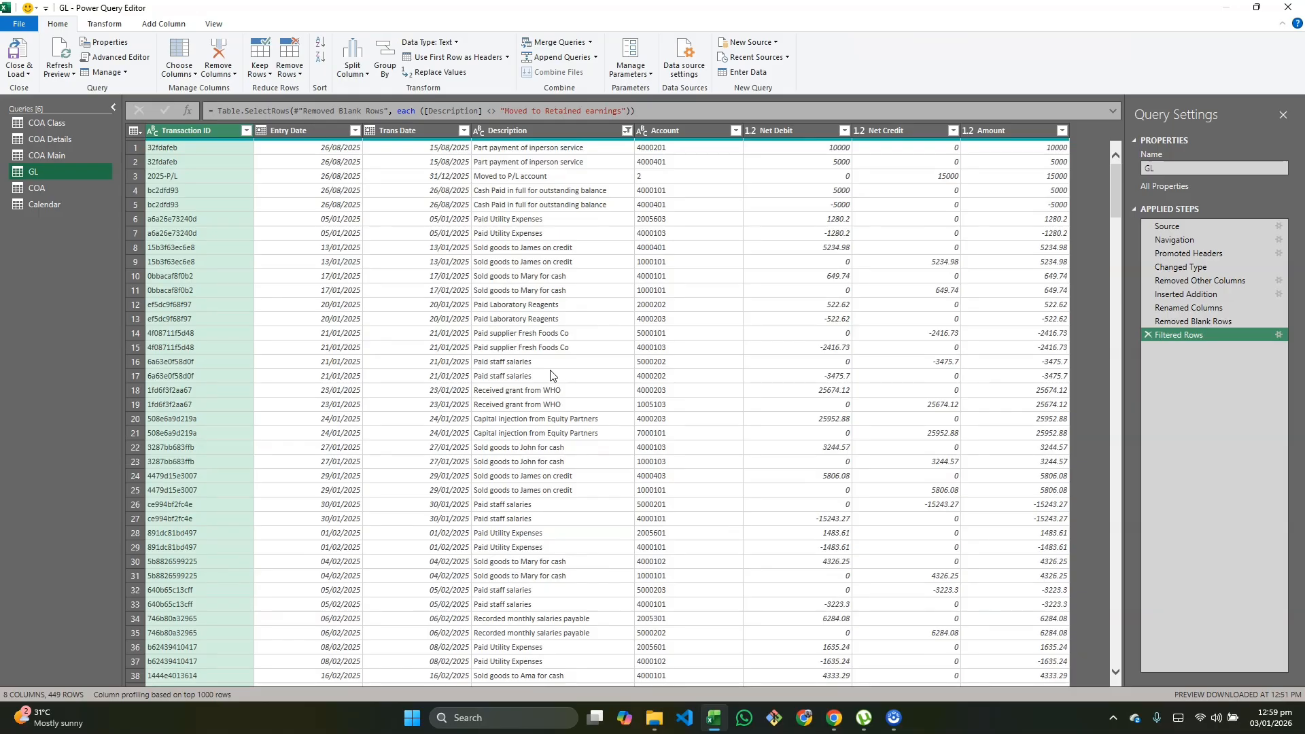
pyautogui.click(532, 176)
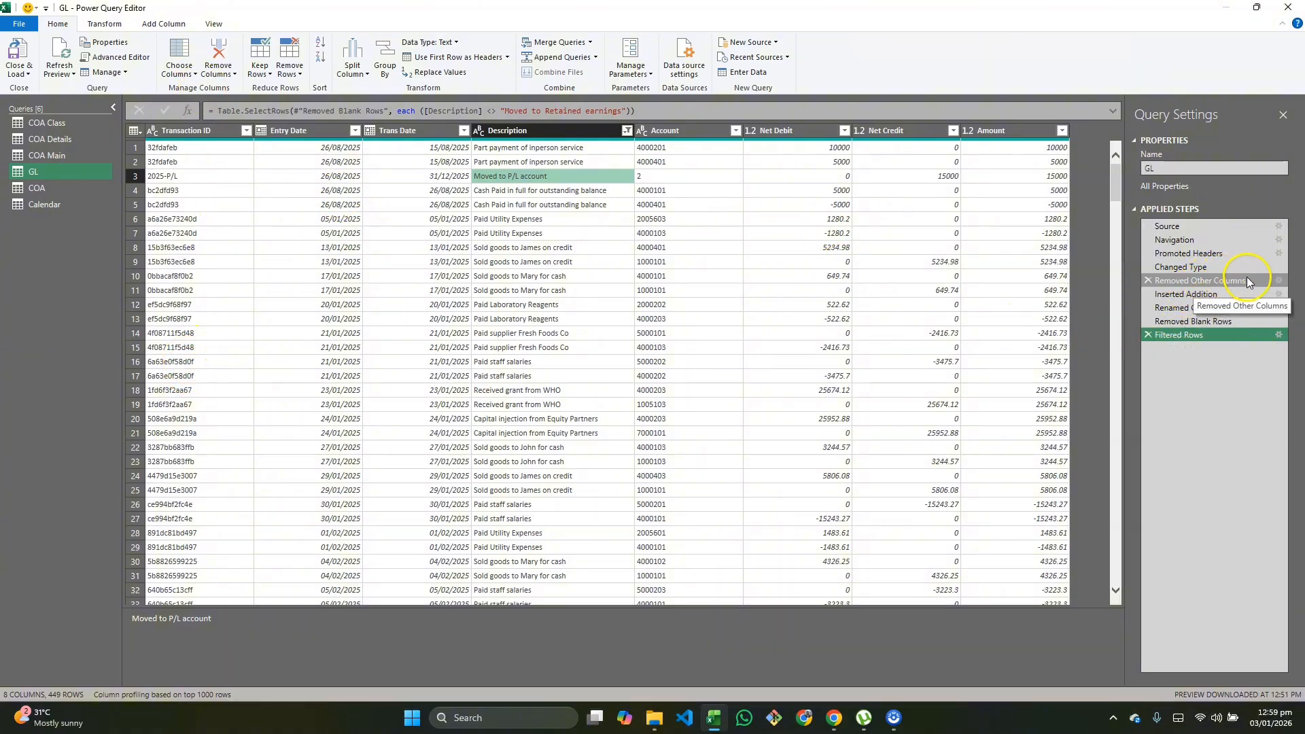
# Add ID to the columns kept by the GL query's Removed Other Columns step and return to the Filtered Rows step
pyautogui.click(1268, 280)
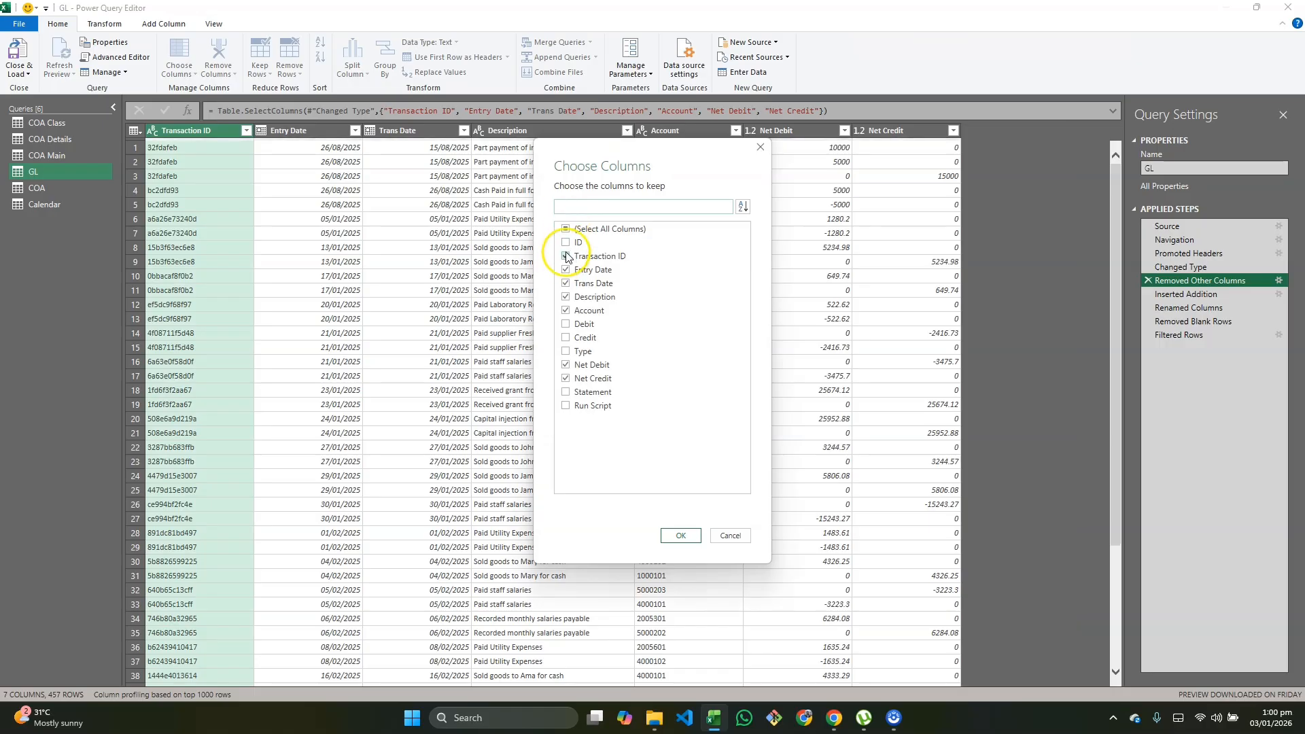
pyautogui.click(566, 243)
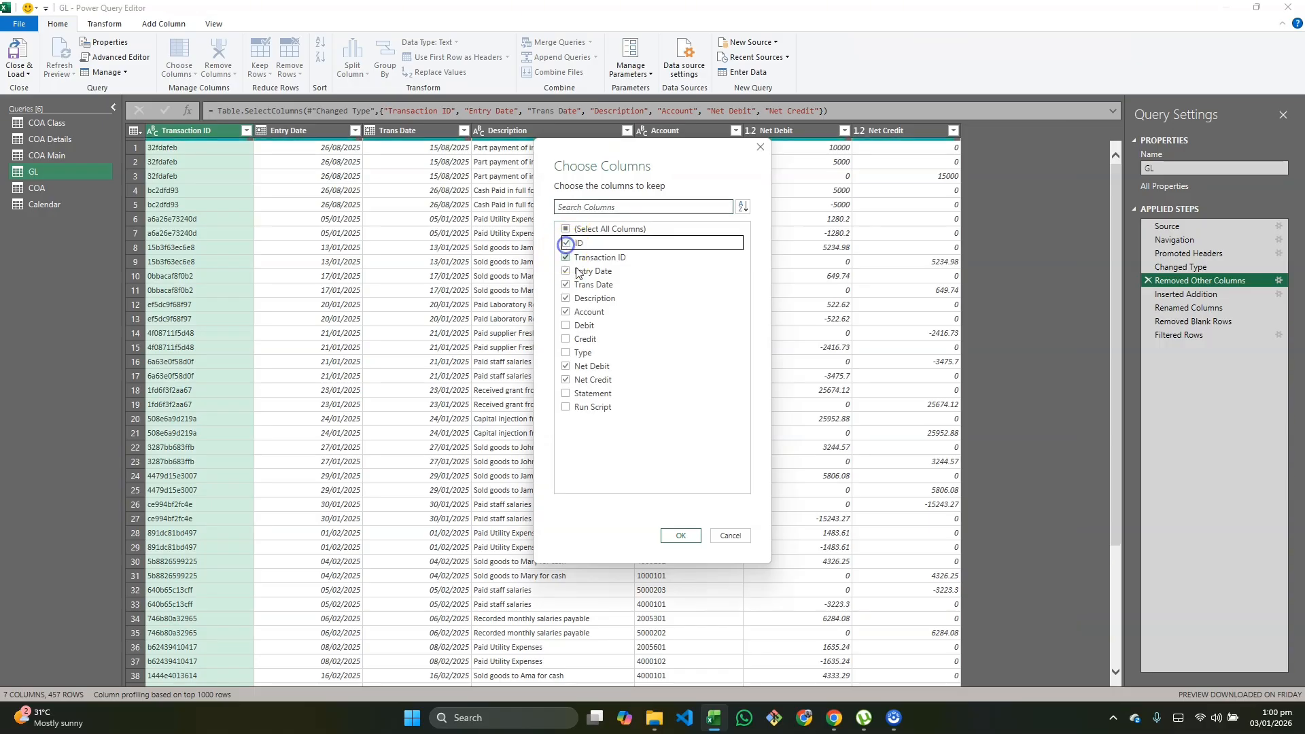
pyautogui.click(680, 536)
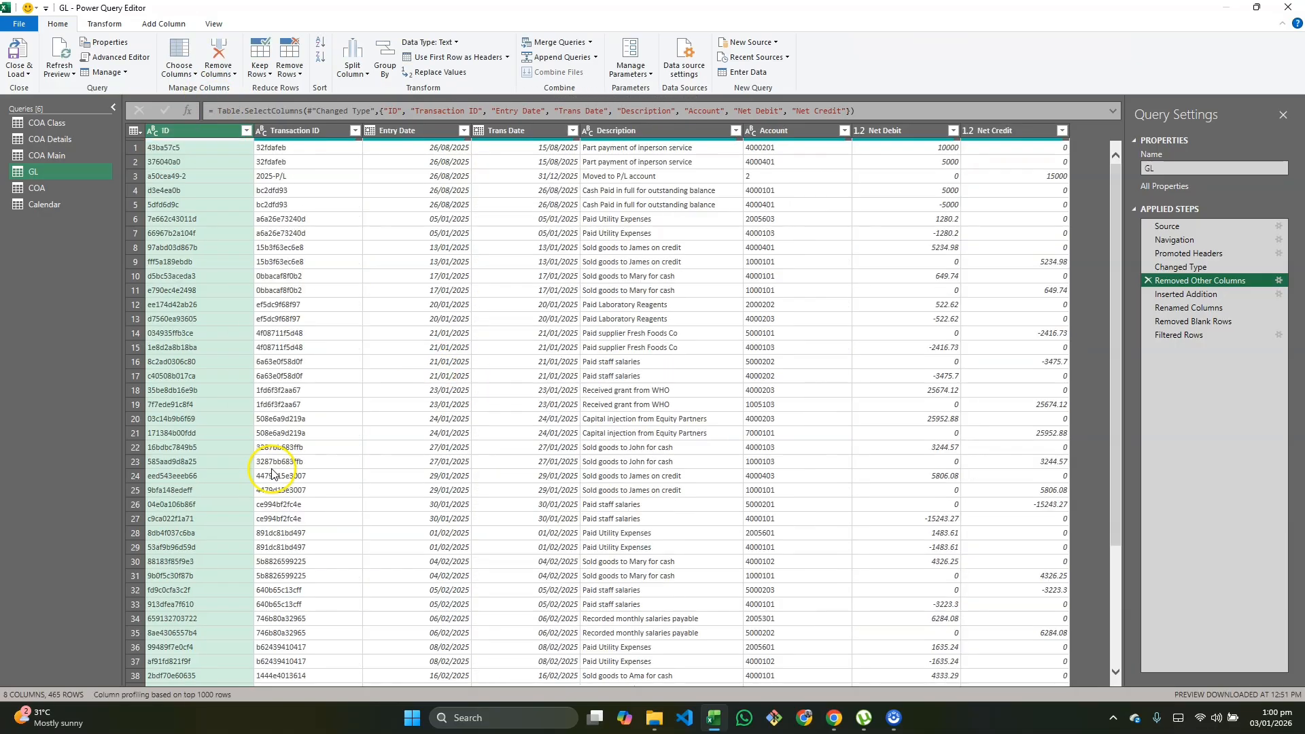
pyautogui.click(1196, 337)
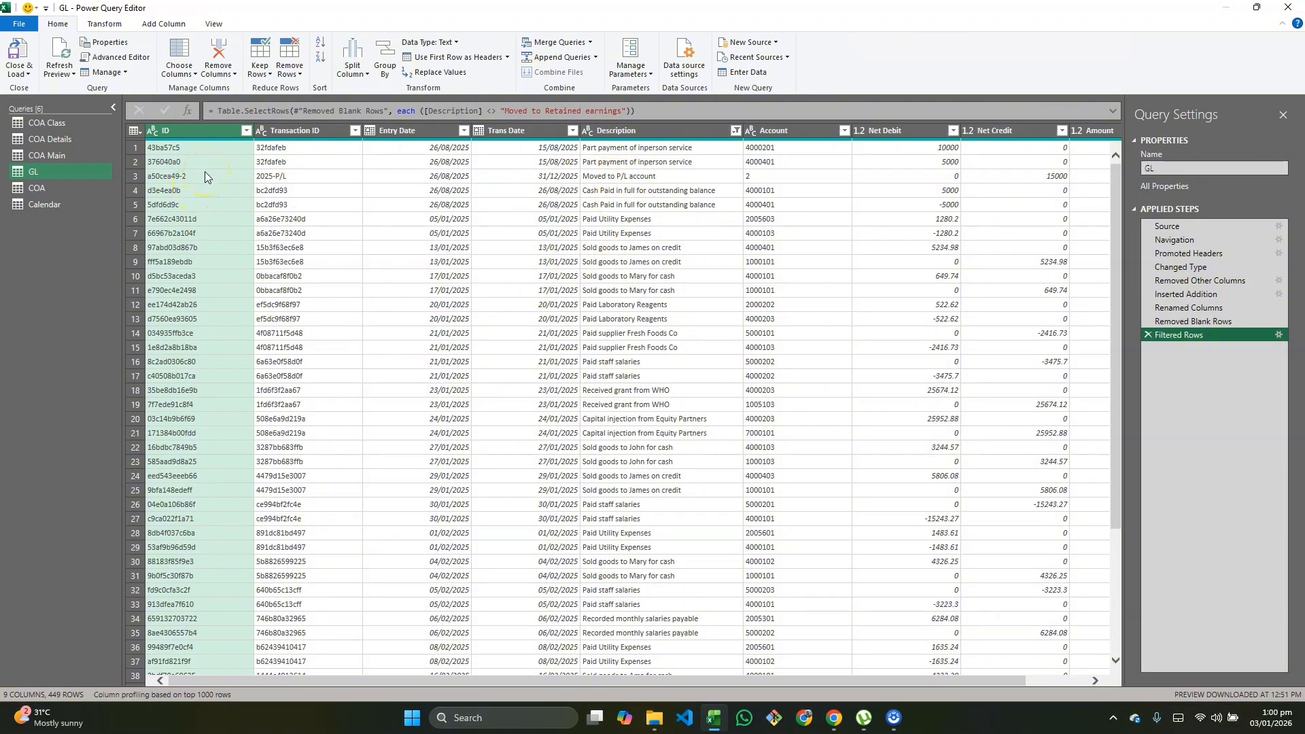
# Filter the GL query's ID column to a50cea49, a50cea49-1000202 and a50cea49-2
pyautogui.click(186, 180)
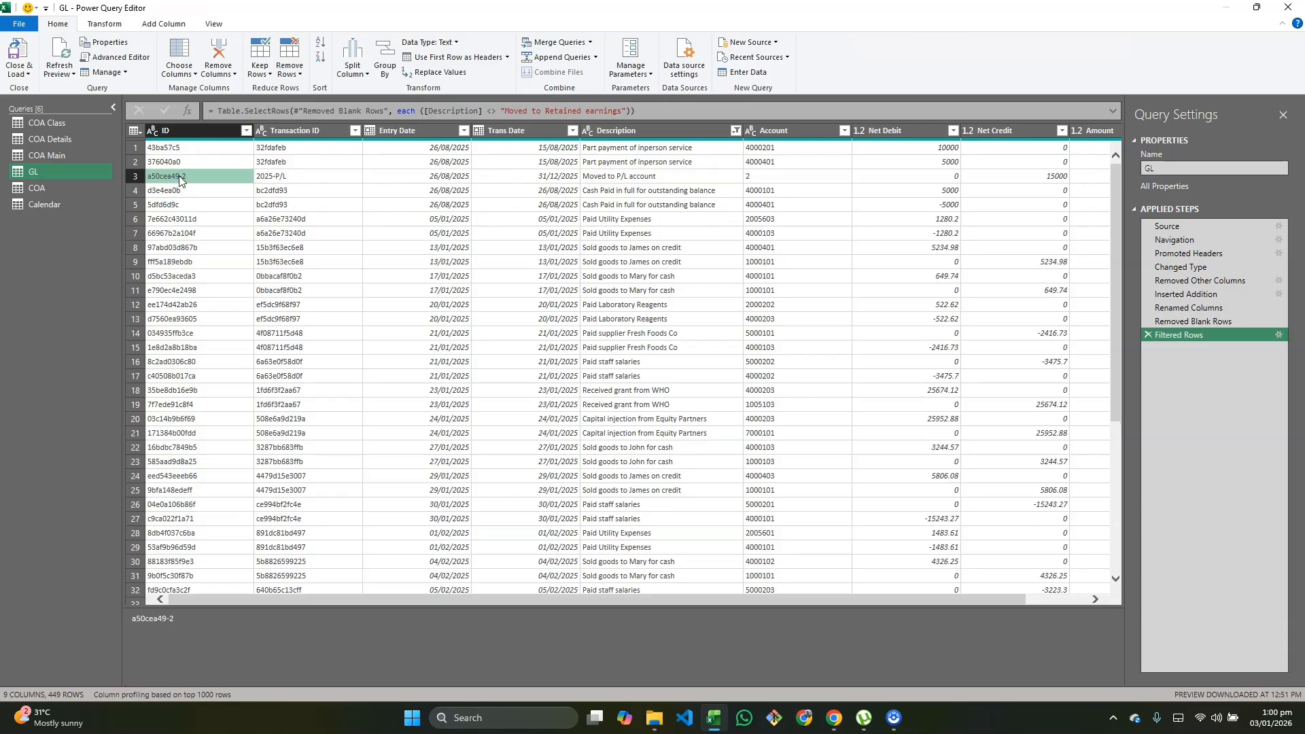
pyautogui.click(164, 618)
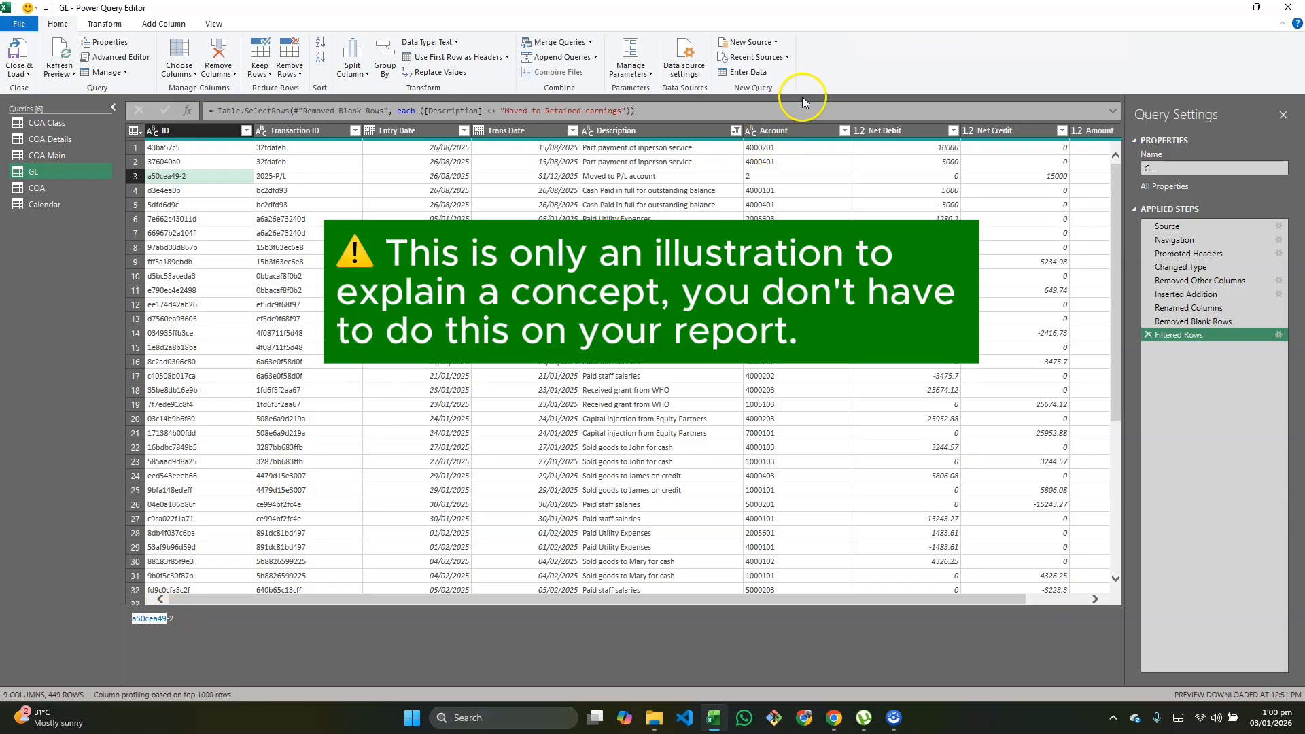
pyautogui.click(245, 131)
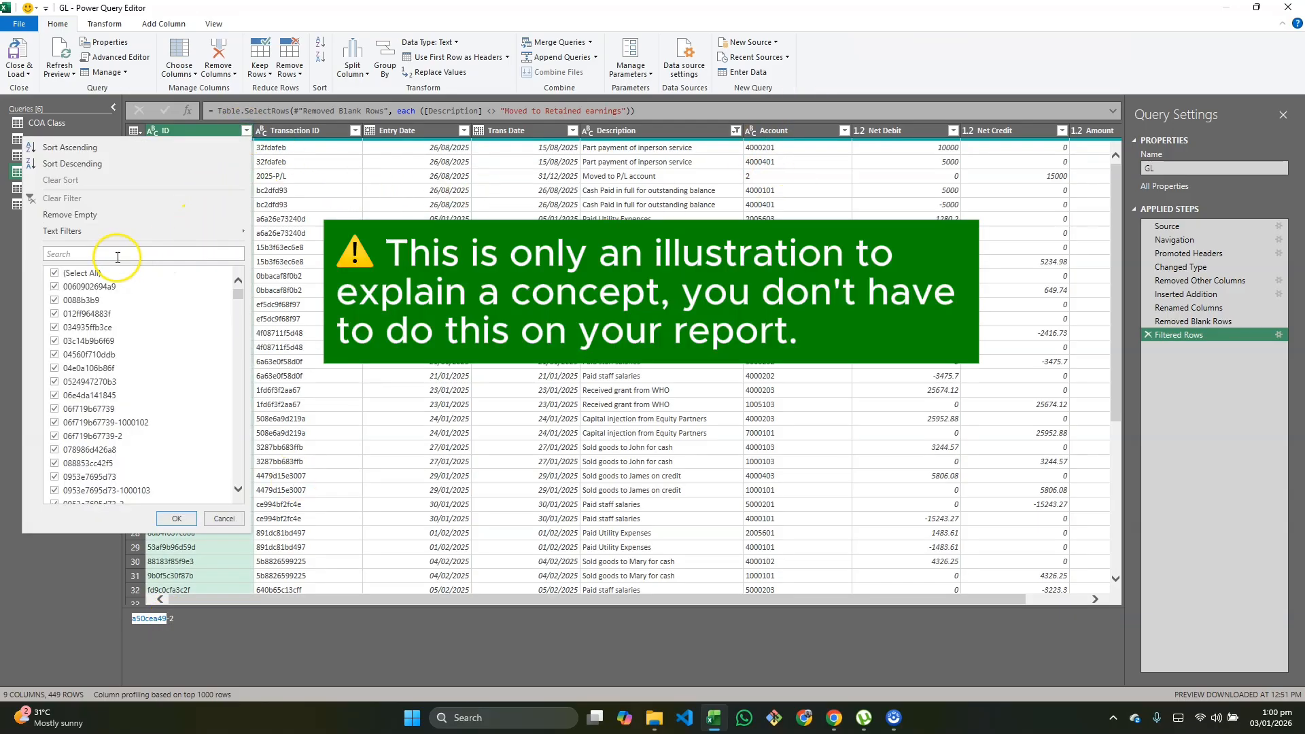
pyautogui.write('a50cea49')
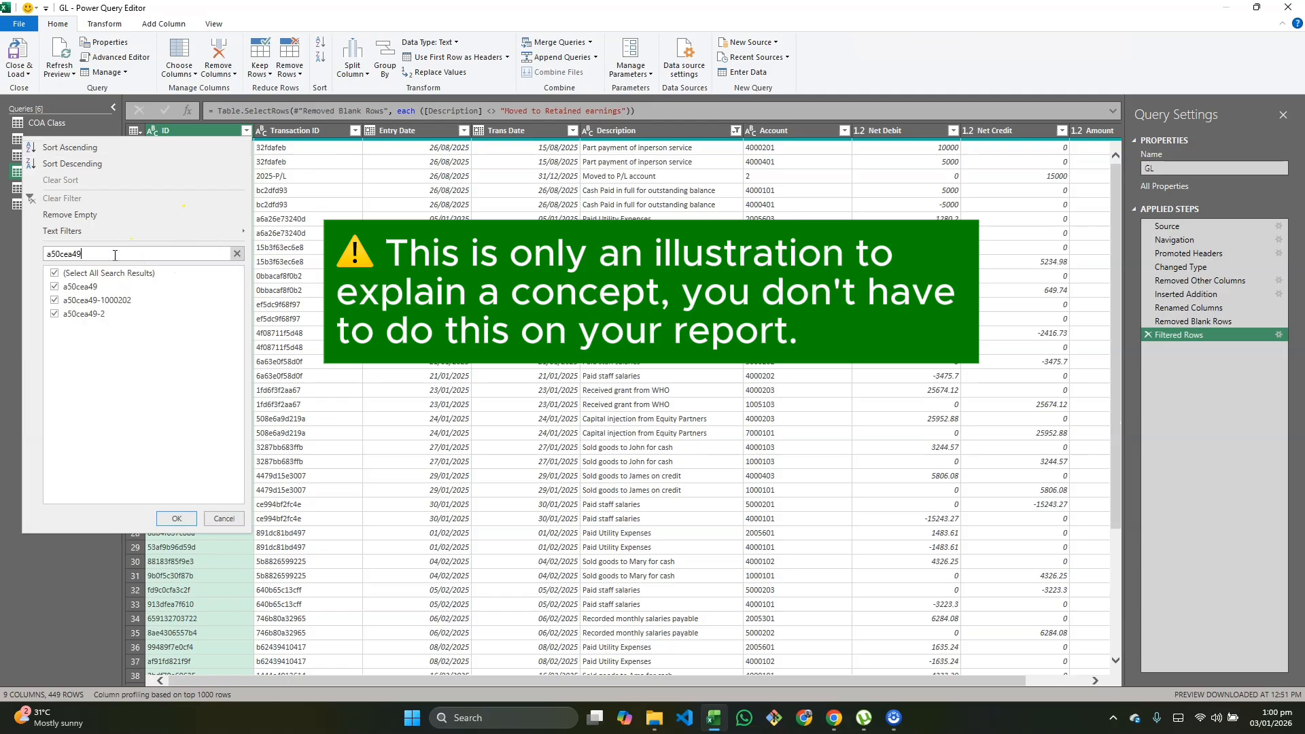
pyautogui.click(56, 274)
pyautogui.click(55, 288)
pyautogui.click(55, 301)
pyautogui.click(55, 315)
pyautogui.click(178, 516)
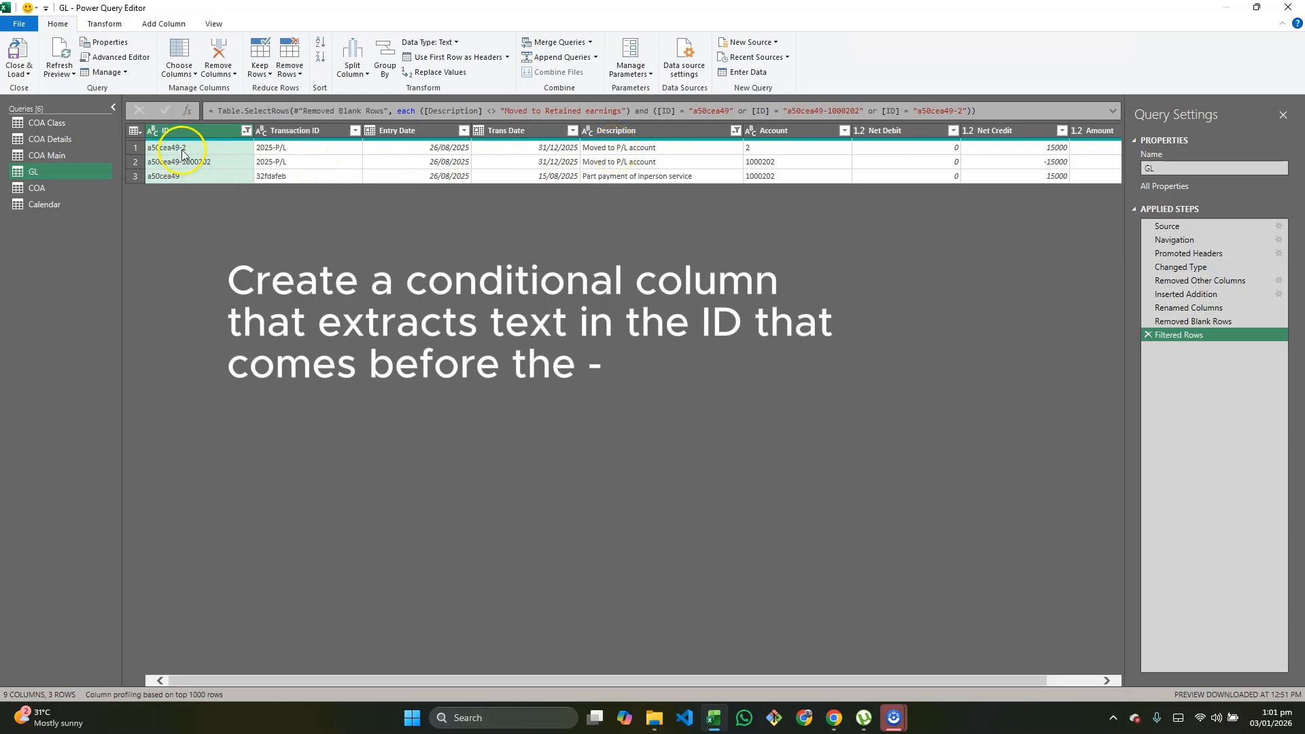
# Delete the Filtered Rows step from the GL query, removing its ID and Description filters
pyautogui.click(735, 131)
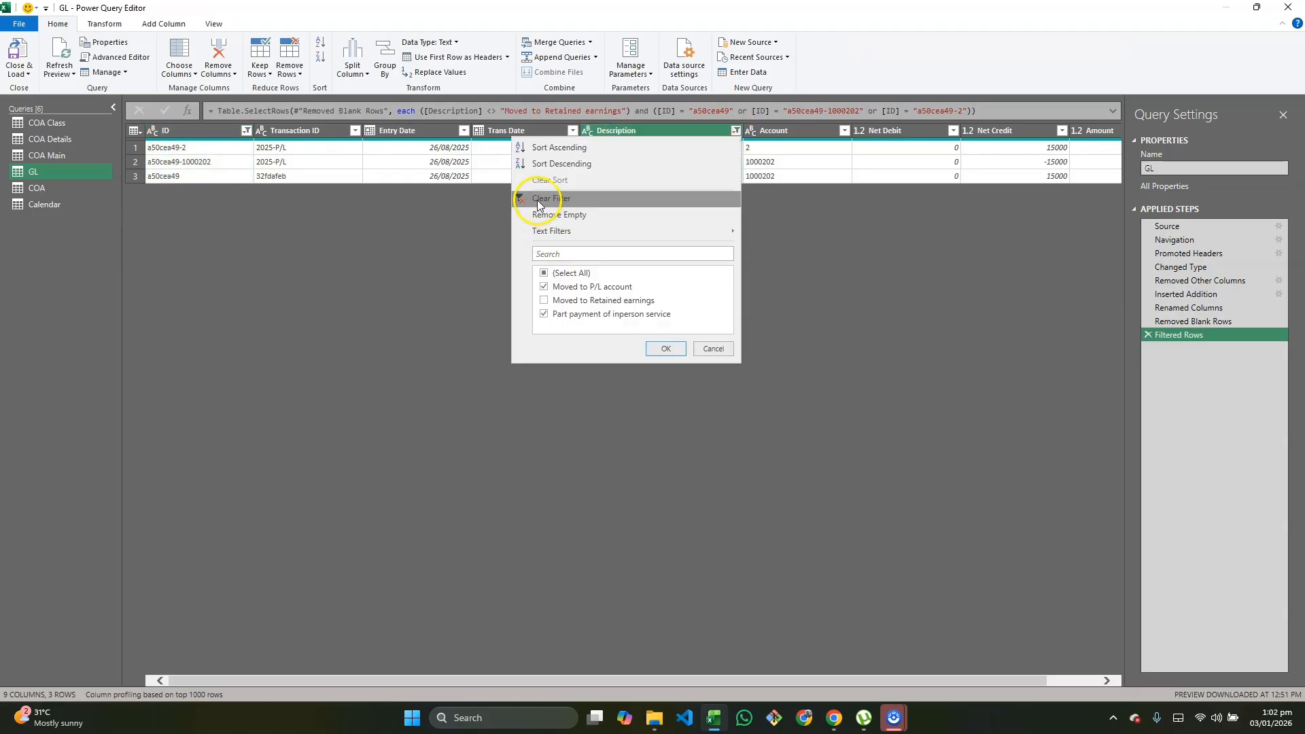
pyautogui.click(747, 147)
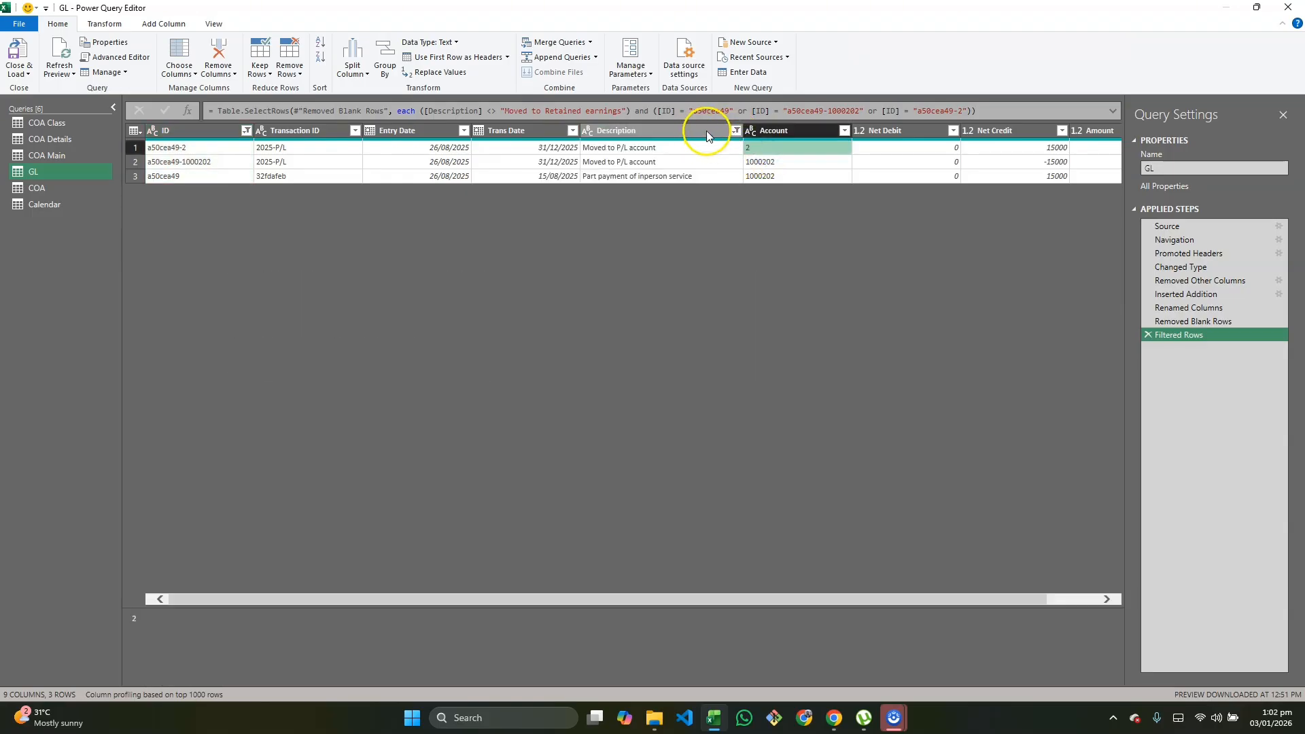
pyautogui.click(734, 131)
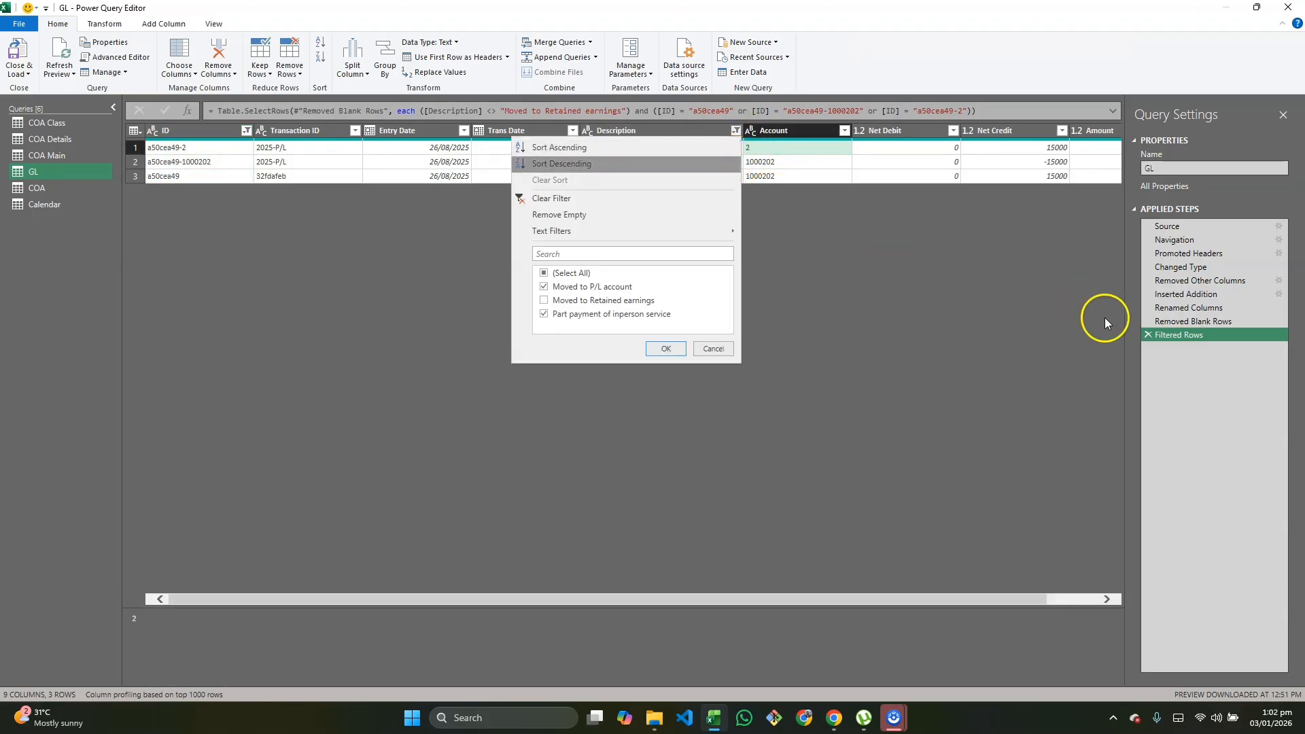
pyautogui.click(1159, 339)
pyautogui.click(1148, 334)
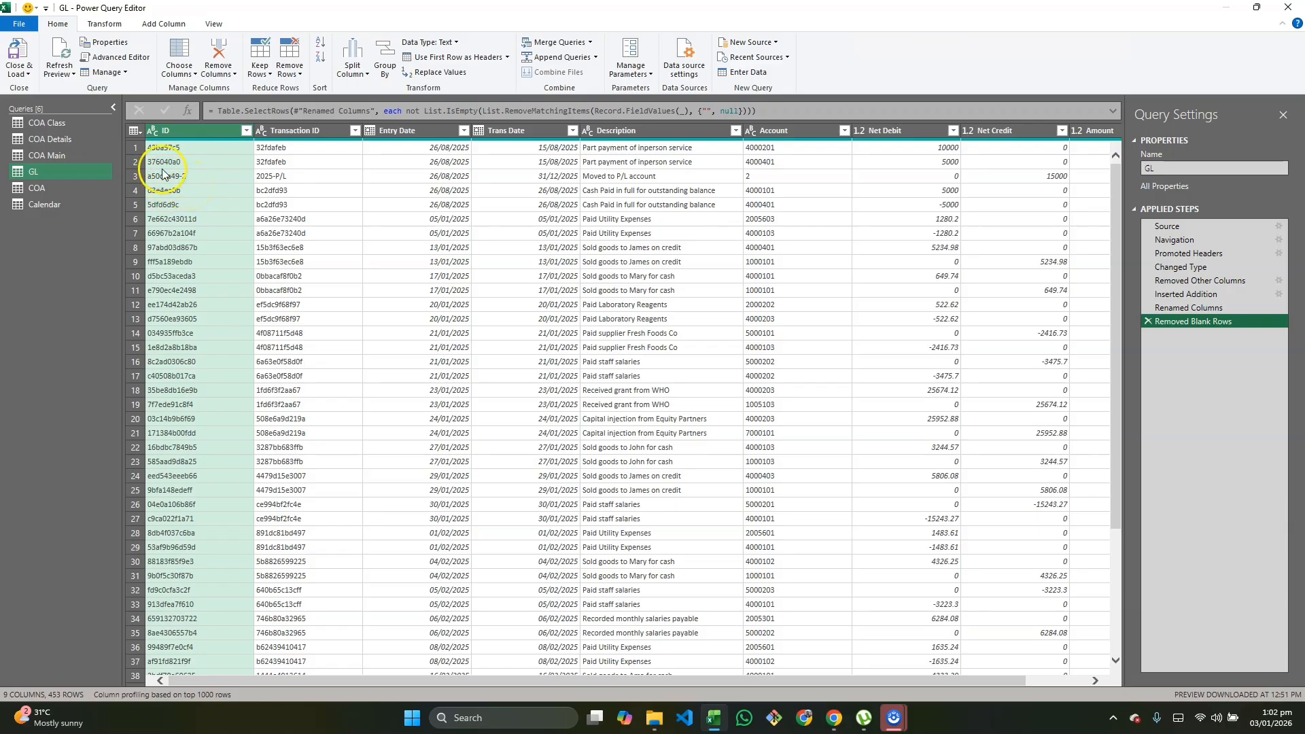
# Add a column to the GL query that extracts the ID text before the "-" delimiter and compare it with the IDs
pyautogui.click(161, 26)
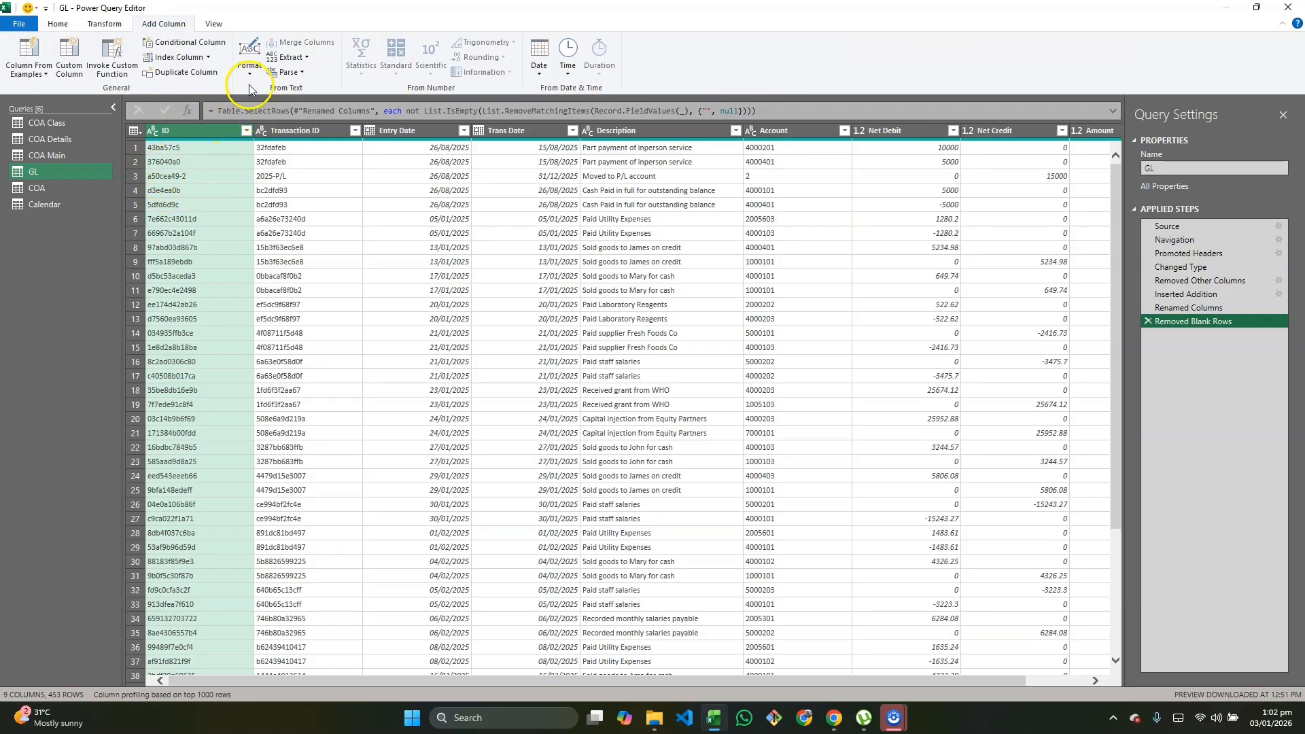
pyautogui.click(305, 59)
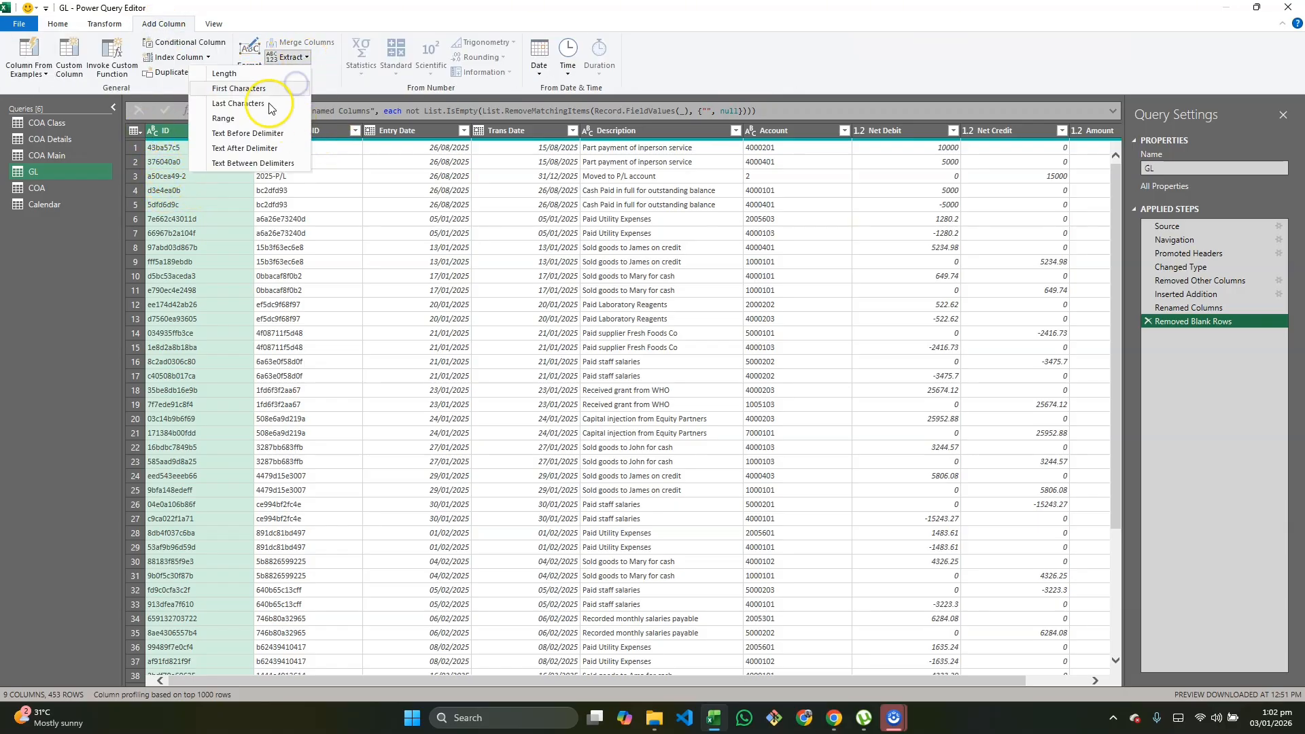
pyautogui.click(259, 139)
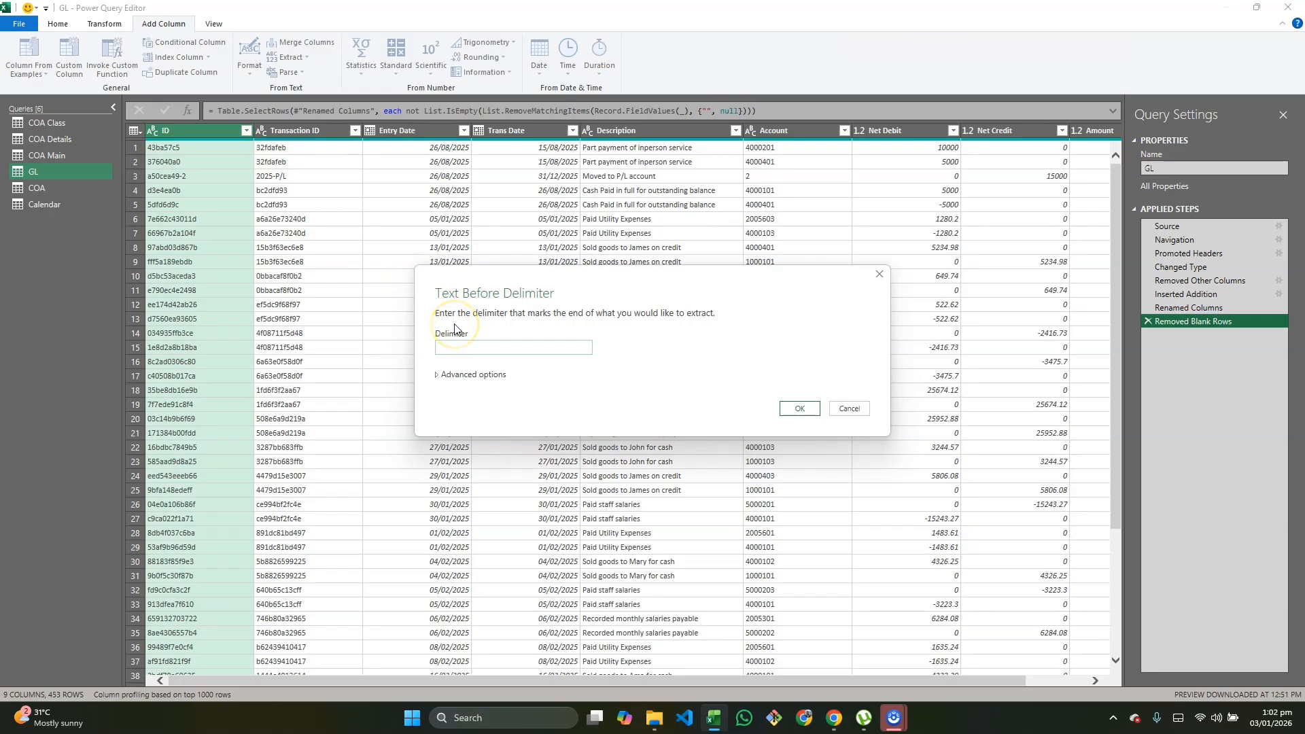
pyautogui.click(797, 411)
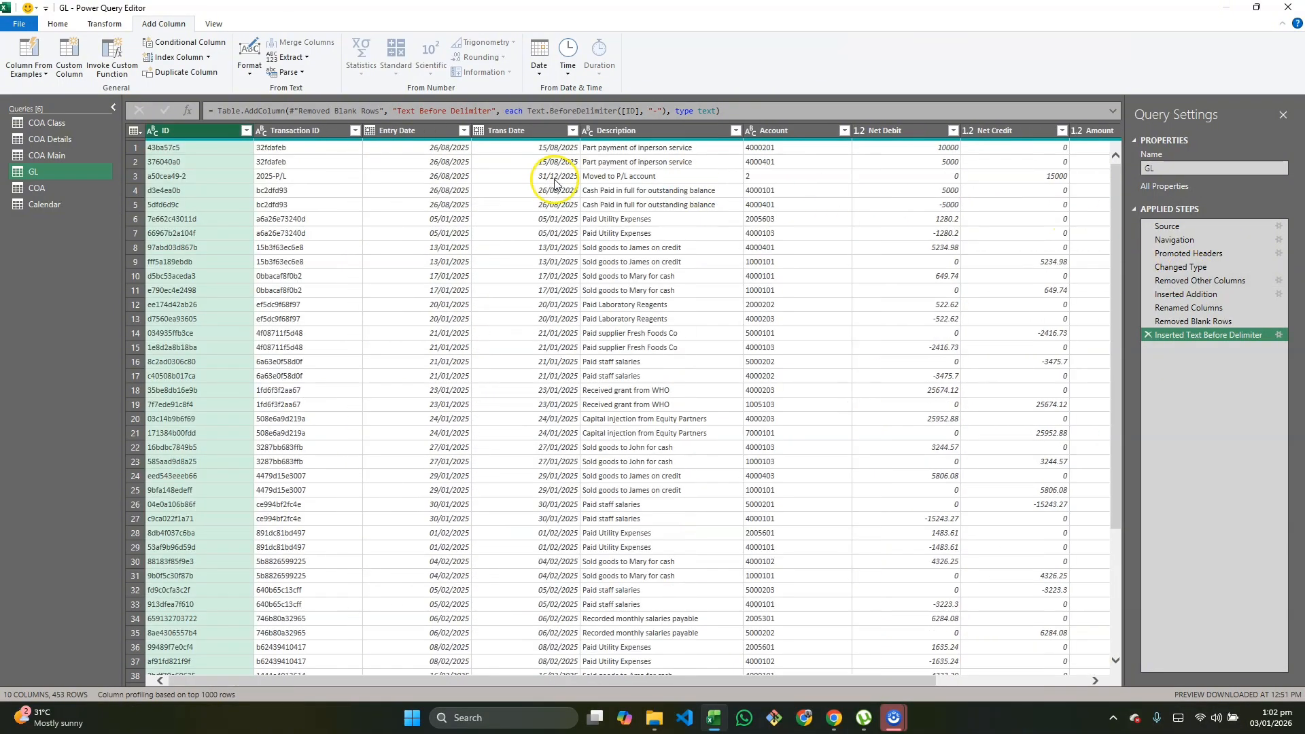
pyautogui.hscroll(3, 908, 213)
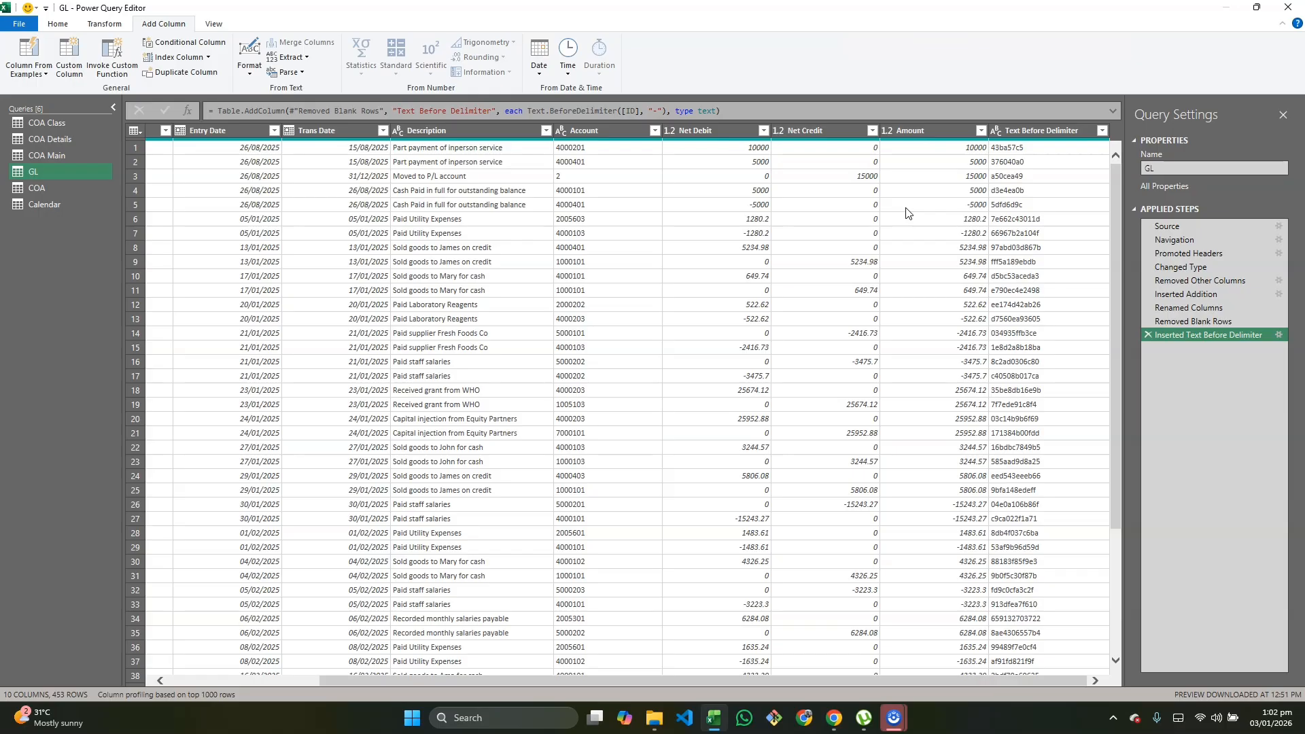
pyautogui.click(1058, 130)
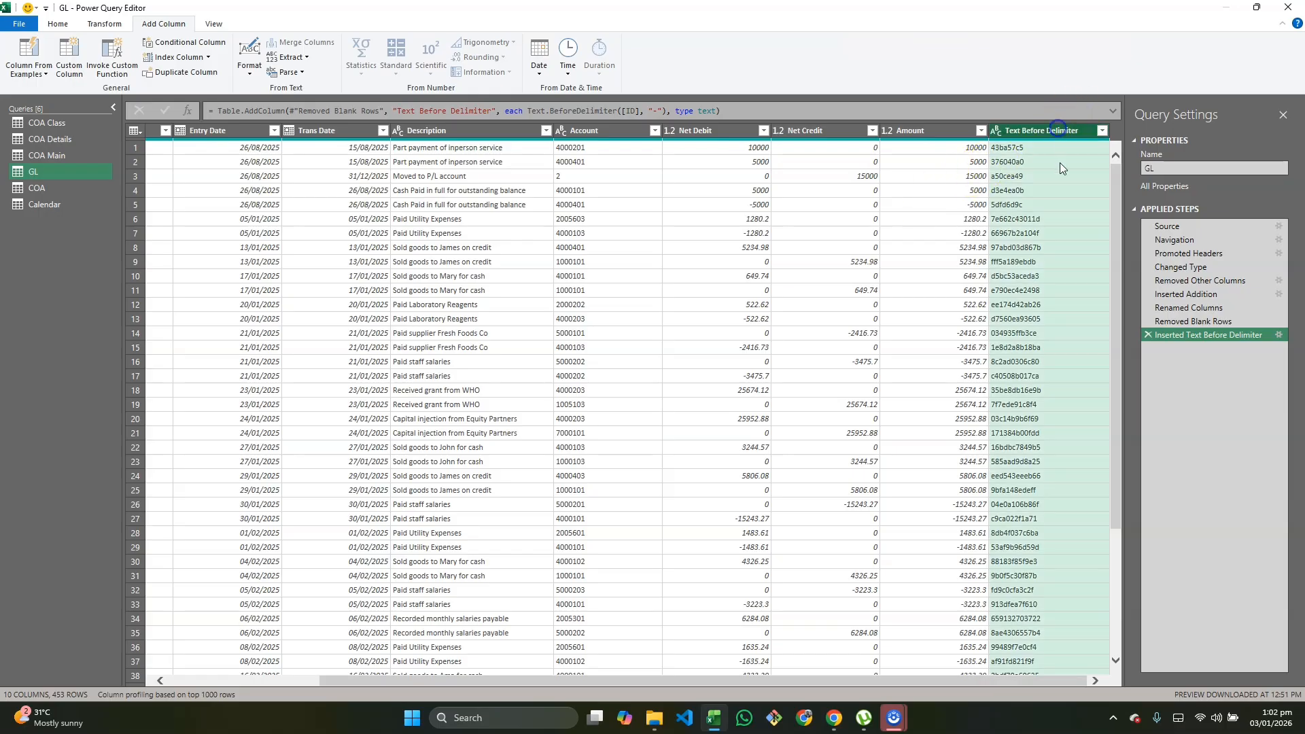
pyautogui.hscroll(-3, 898, 227)
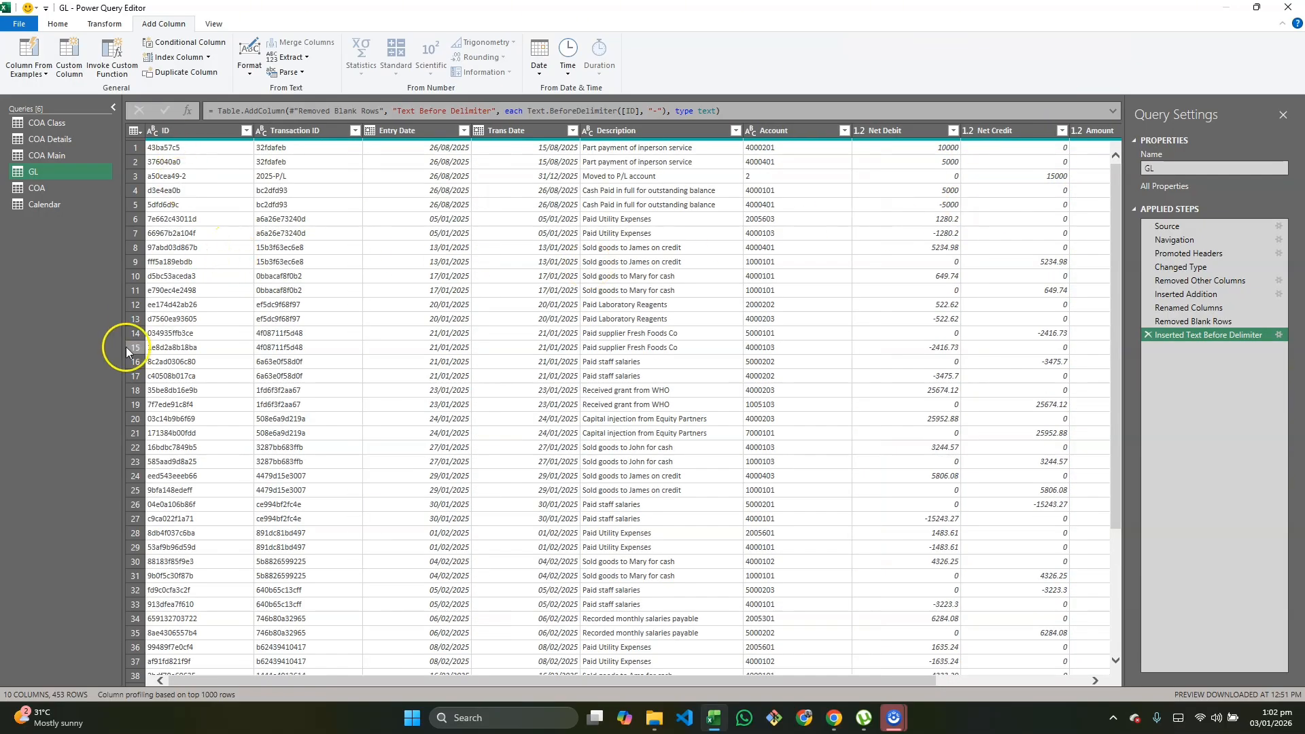
pyautogui.hscroll(3, 354, 341)
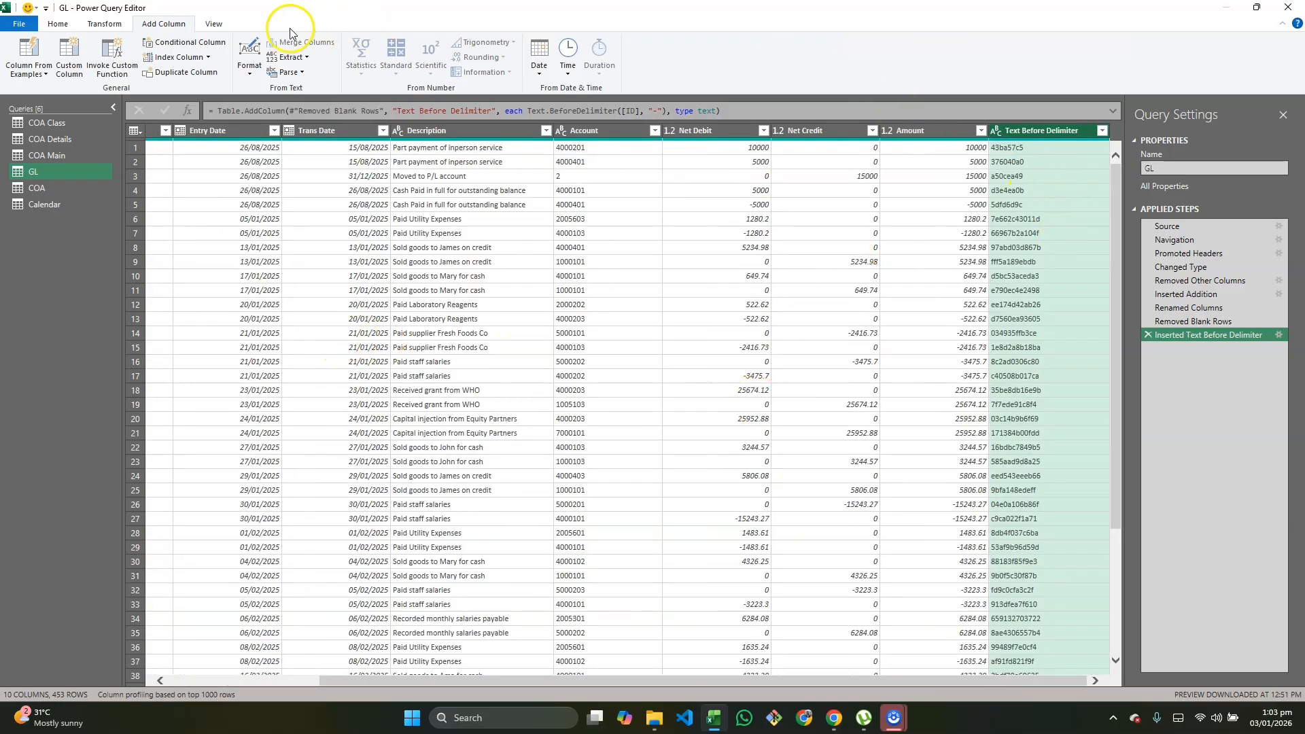
# Start a conditional column in the GL query that tests whether Text Before Delimiter equals the ID column
pyautogui.click(179, 42)
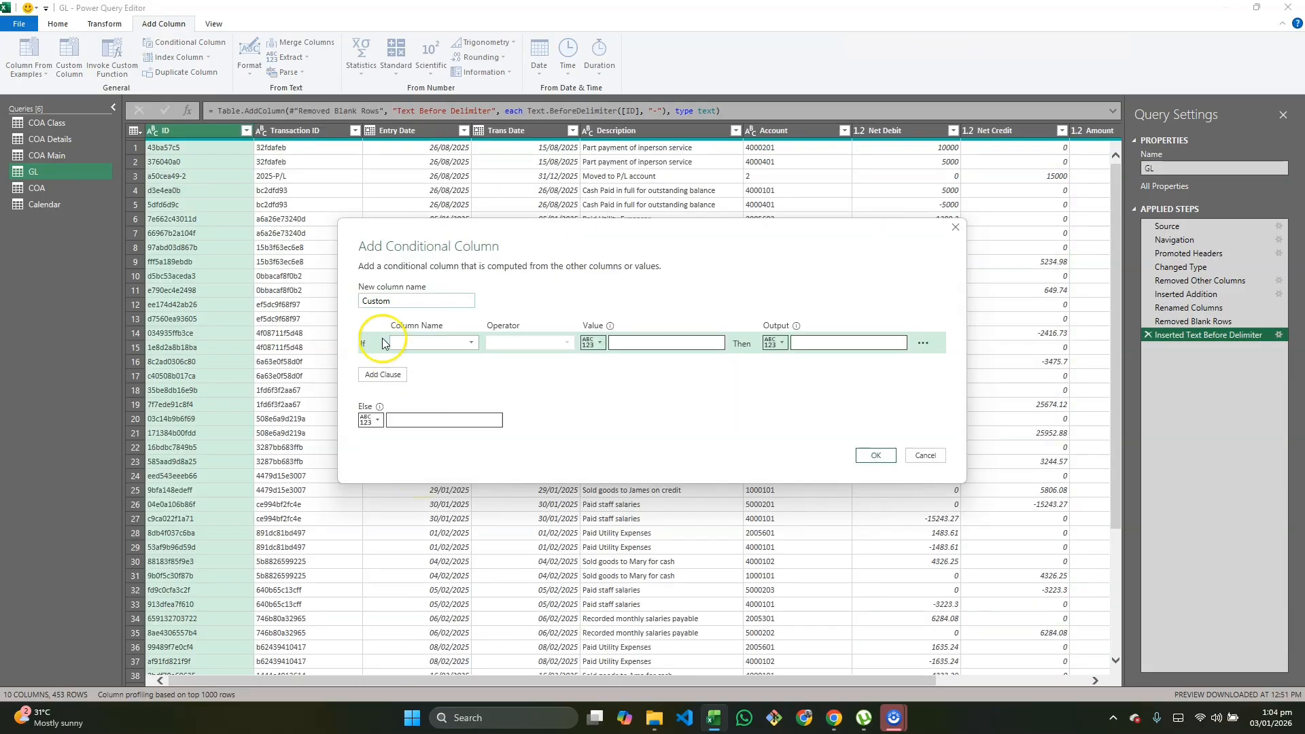
pyautogui.click(474, 343)
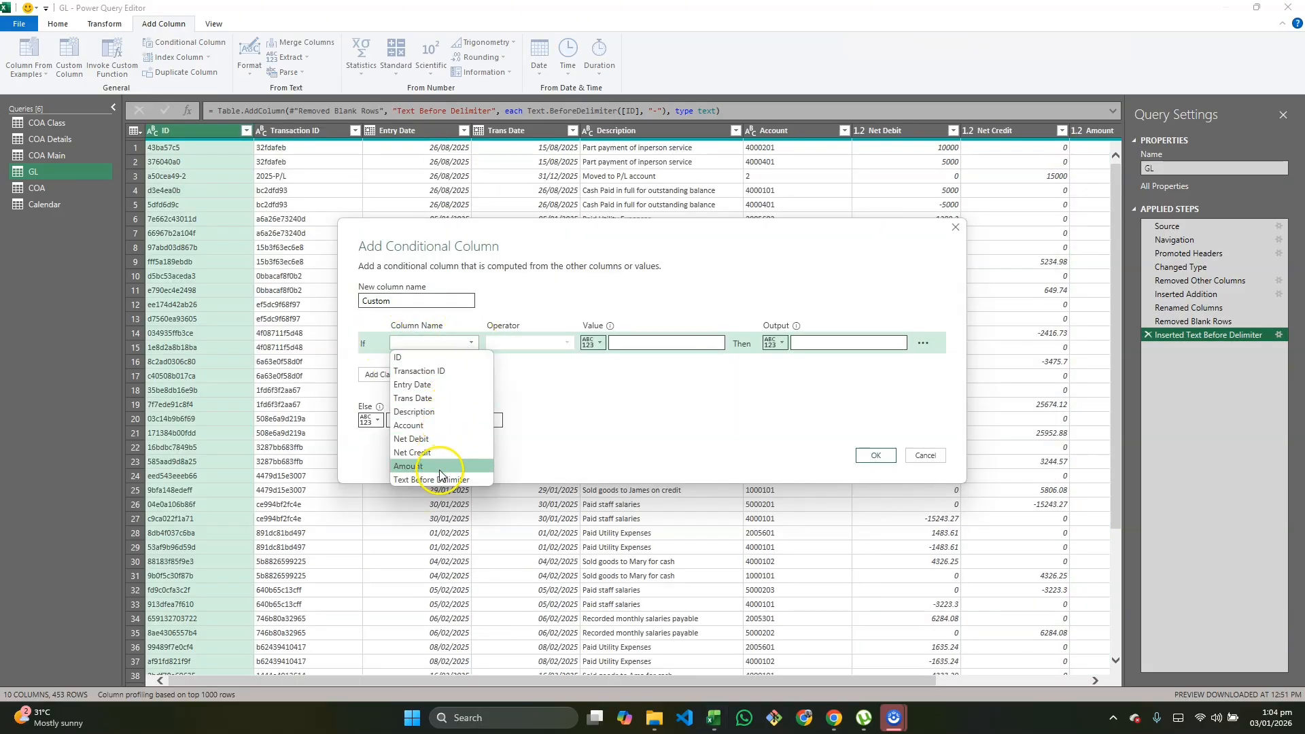
pyautogui.click(440, 485)
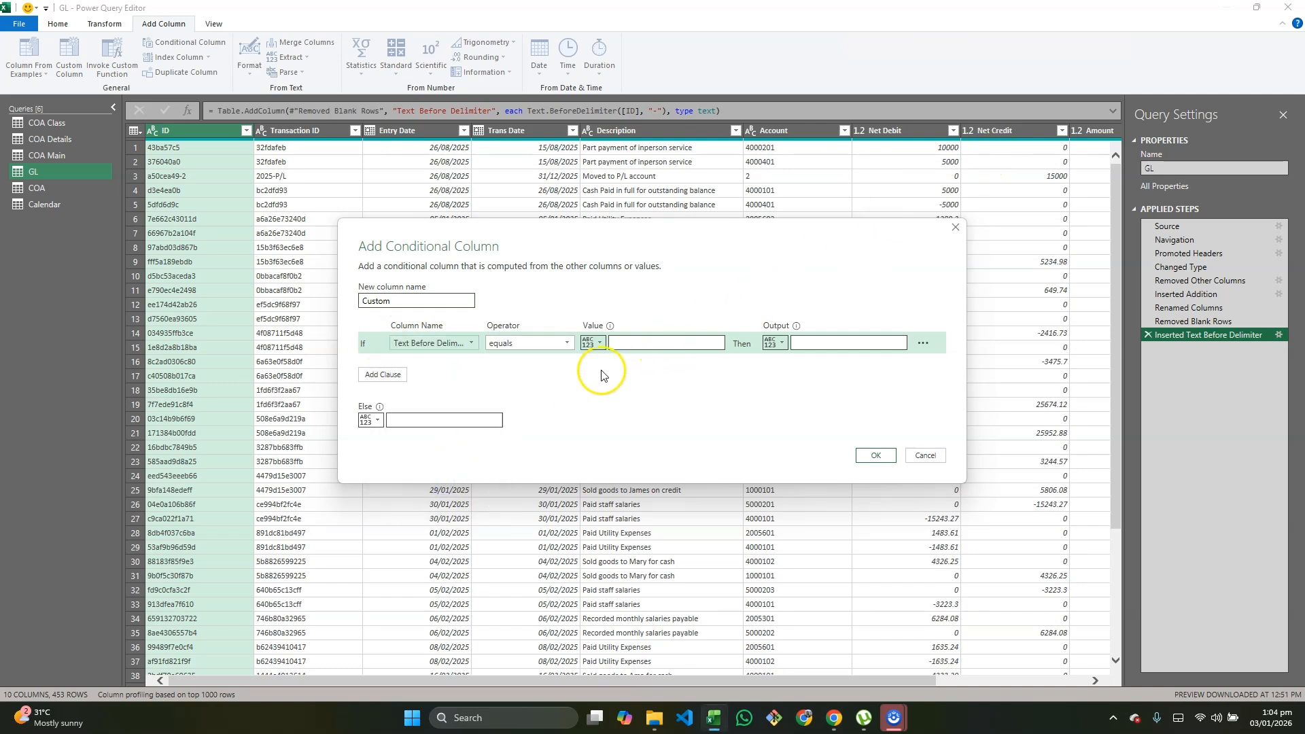
pyautogui.click(593, 343)
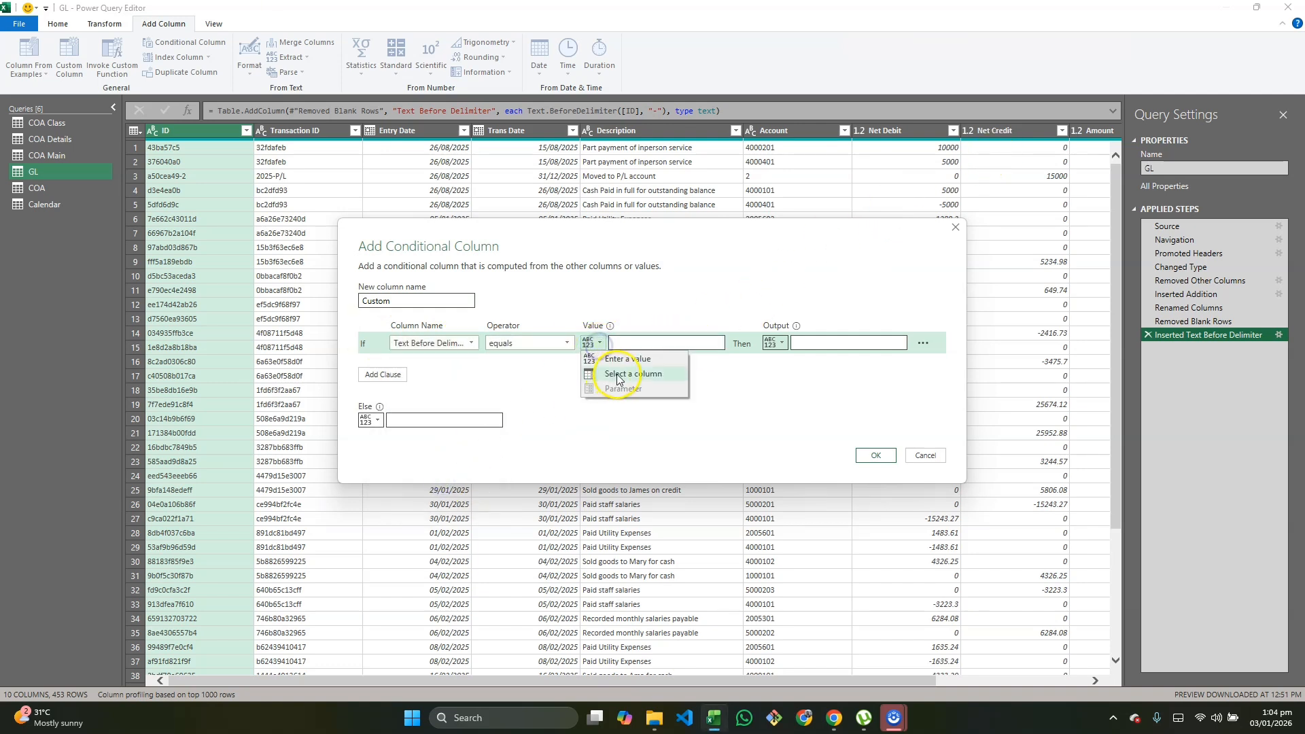
pyautogui.click(617, 374)
pyautogui.click(723, 343)
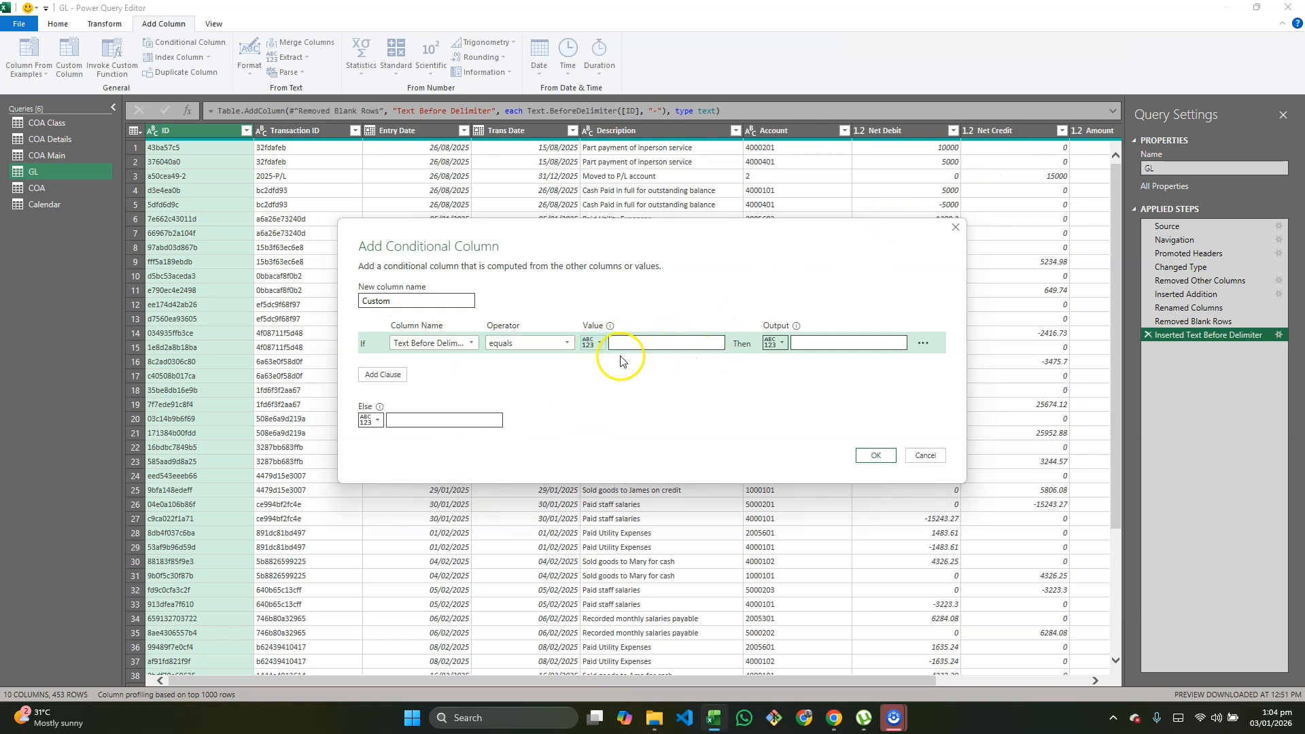
pyautogui.click(595, 343)
pyautogui.click(630, 375)
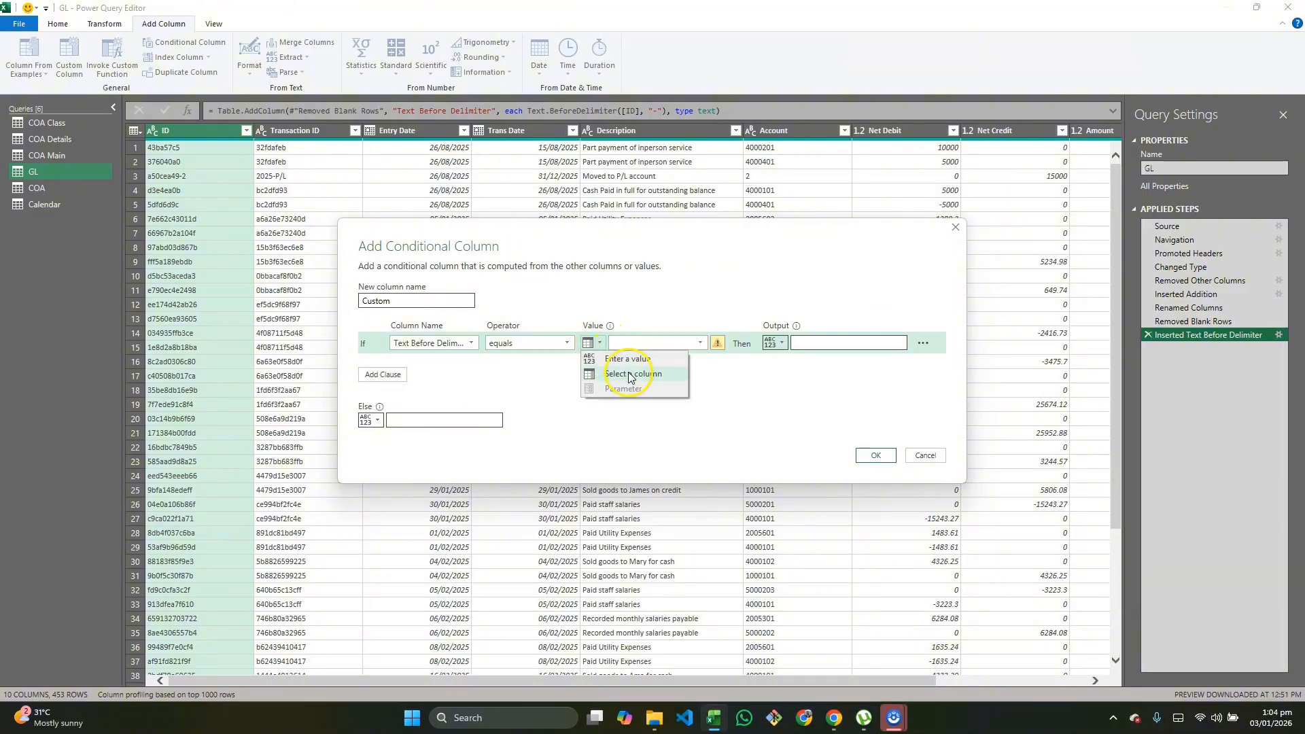
pyautogui.click(629, 375)
pyautogui.click(700, 343)
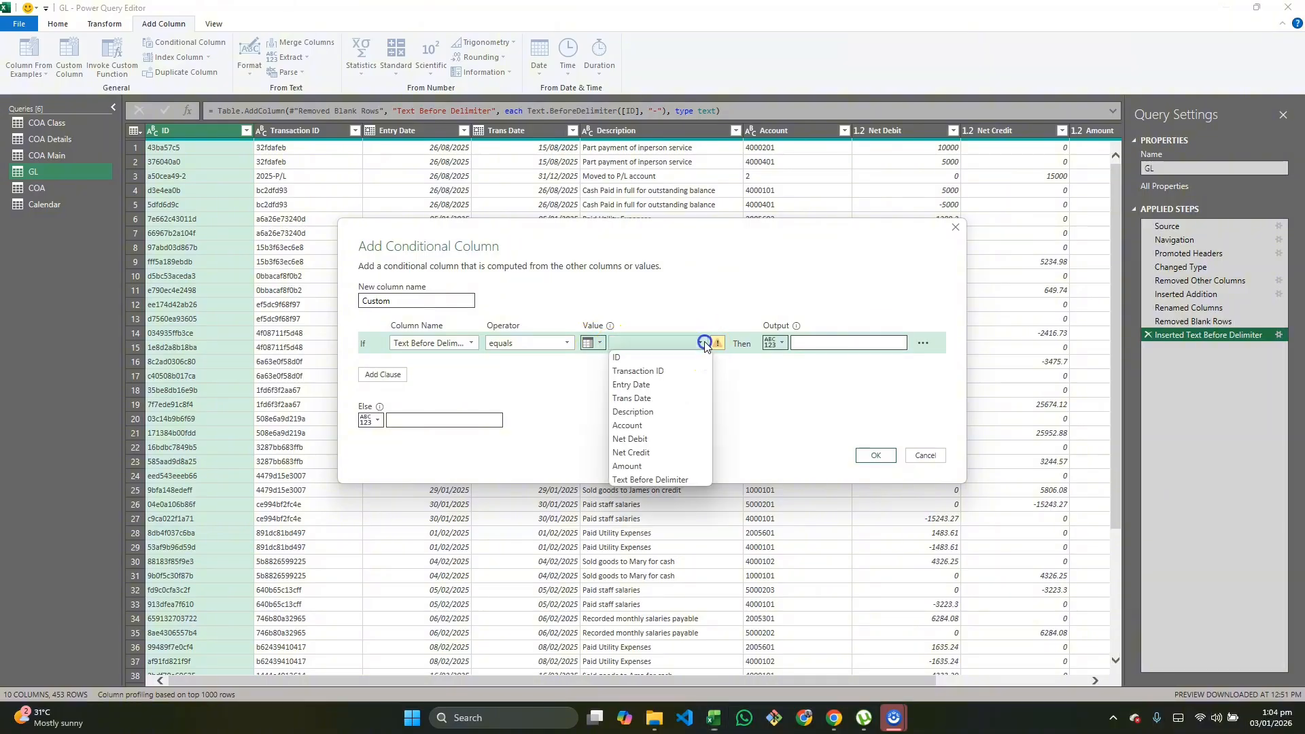
pyautogui.click(642, 358)
# Make the conditional column return null on a match and the Text Before Delimiter column otherwise, and create it
pyautogui.click(832, 343)
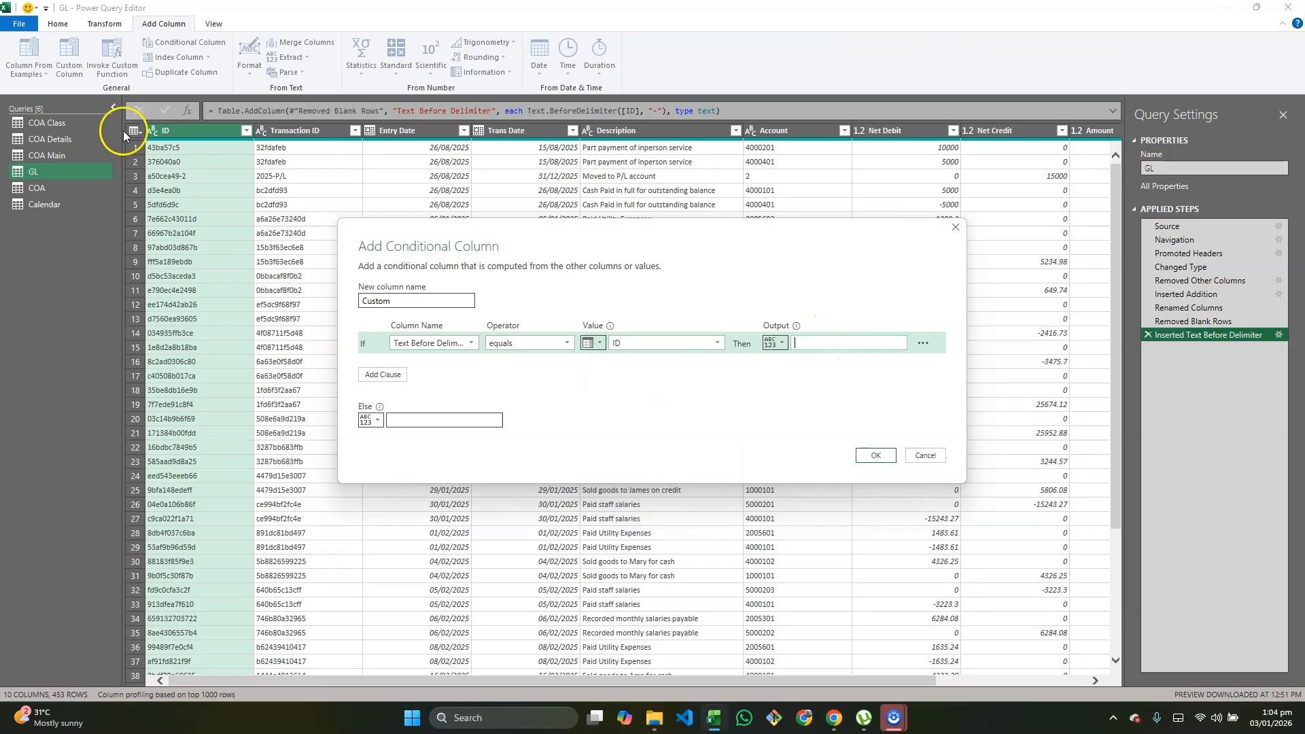
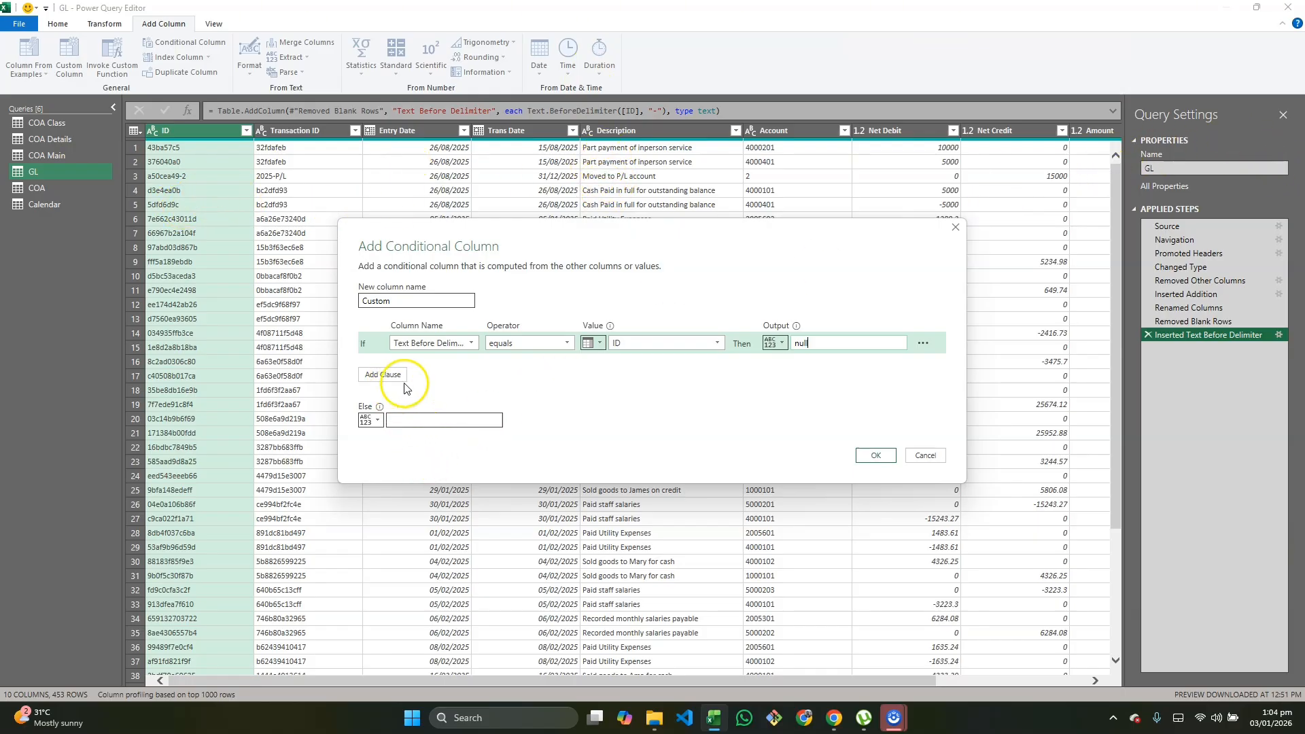
pyautogui.click(378, 421)
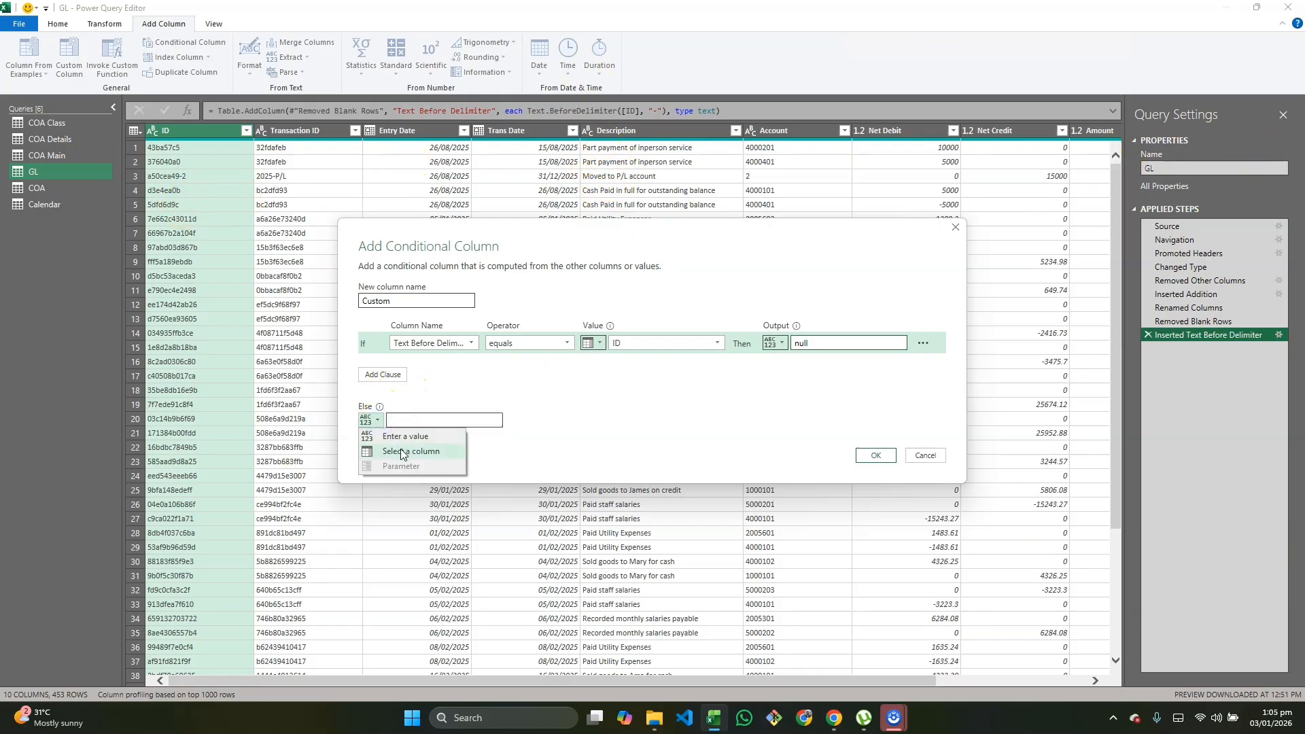
pyautogui.click(401, 452)
pyautogui.click(493, 422)
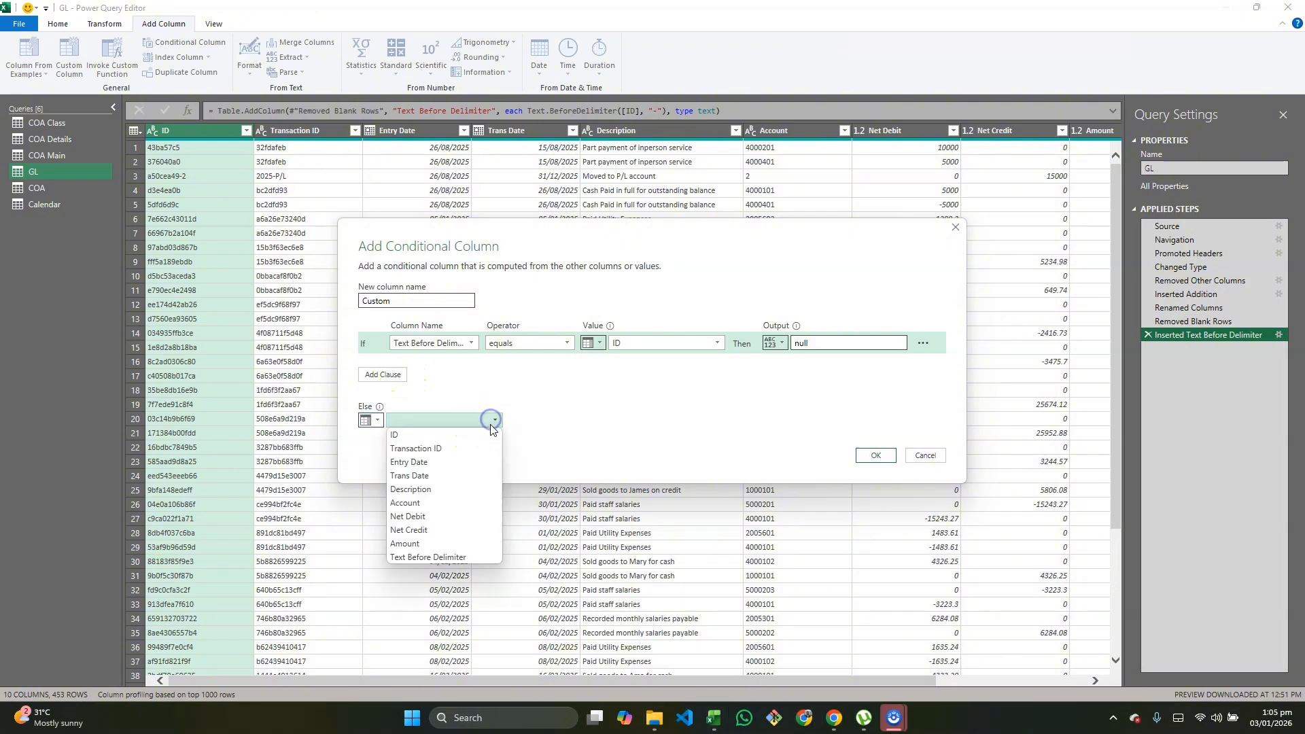
pyautogui.click(451, 558)
pyautogui.click(876, 456)
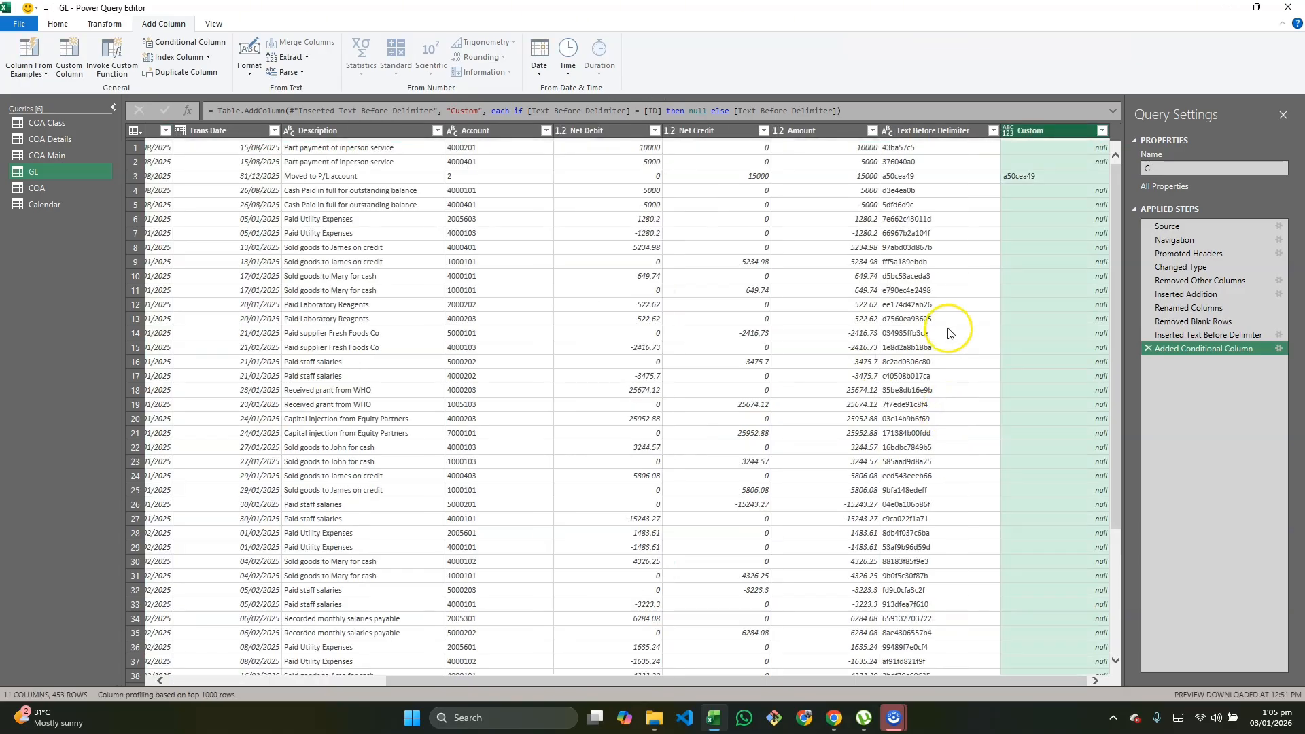
# Compare the Custom column with the ID and Text Before Delimiter columns across the original and Moved to P/L account rows
pyautogui.hscroll(-5, 949, 332)
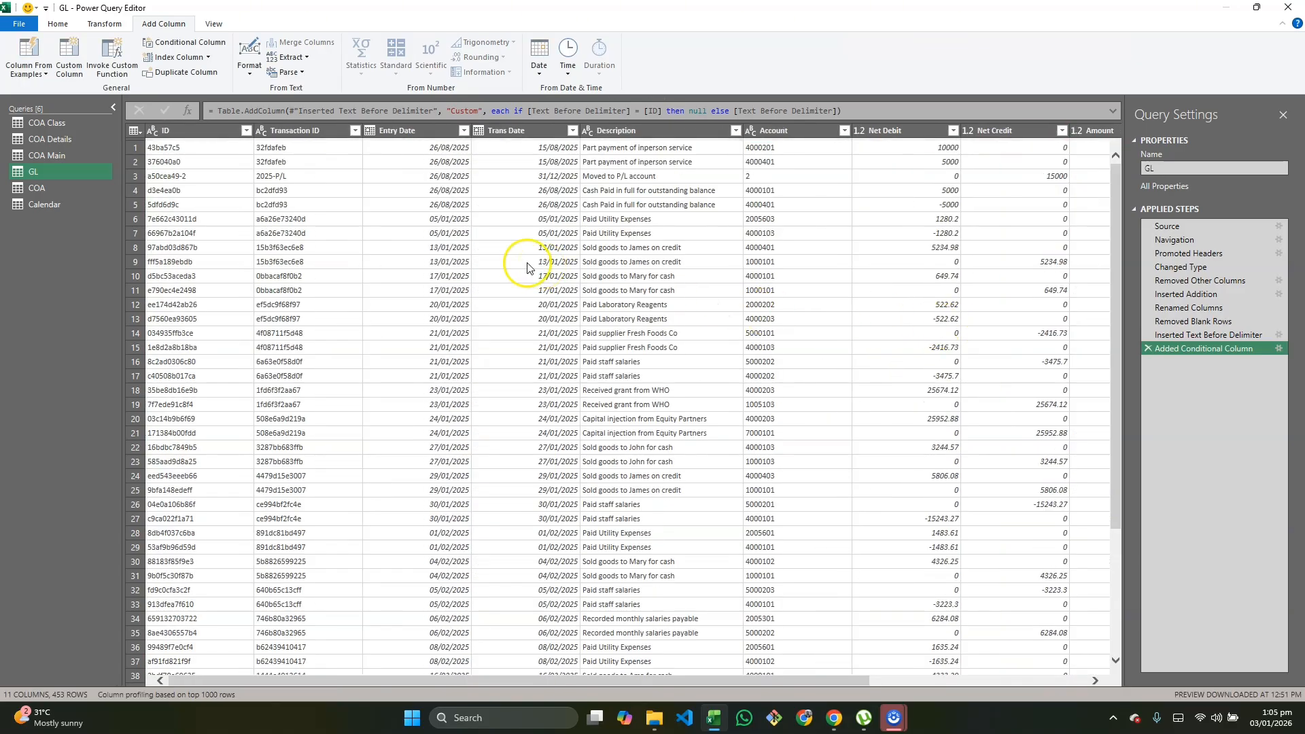
pyautogui.hscroll(5, 530, 258)
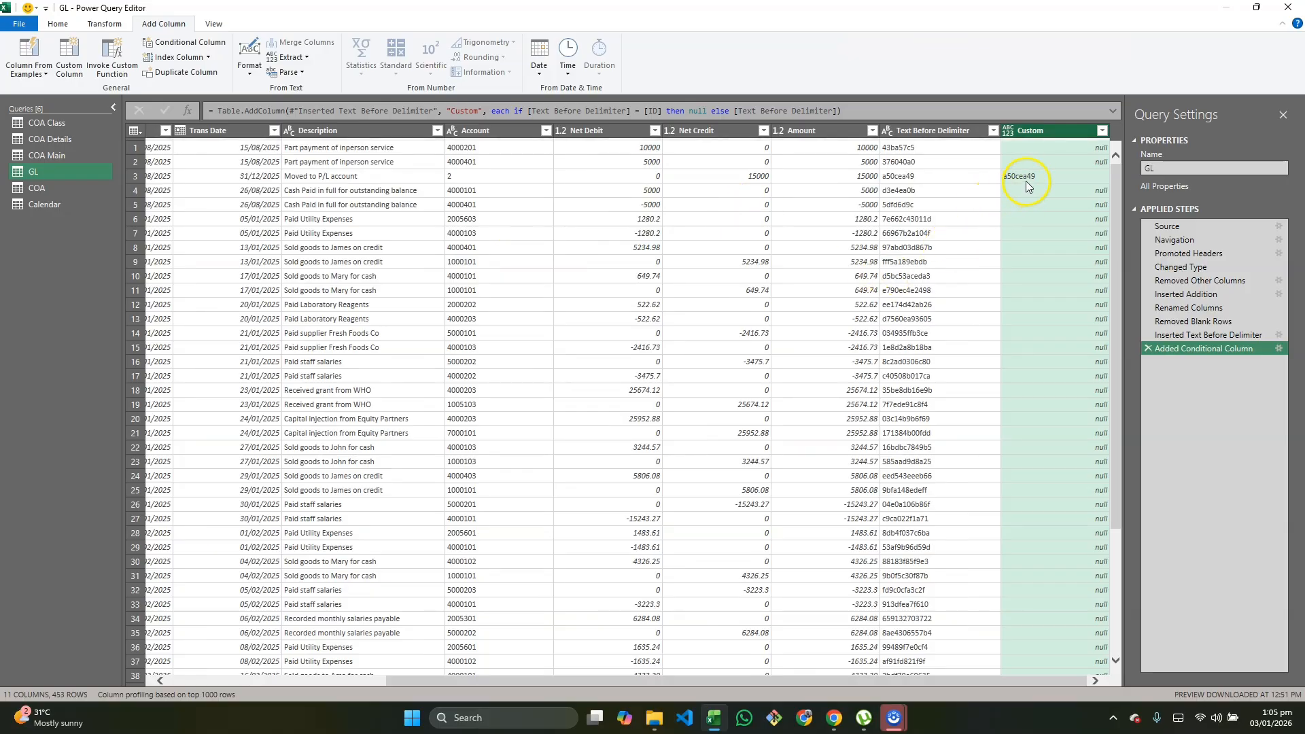
pyautogui.hscroll(-5, 641, 263)
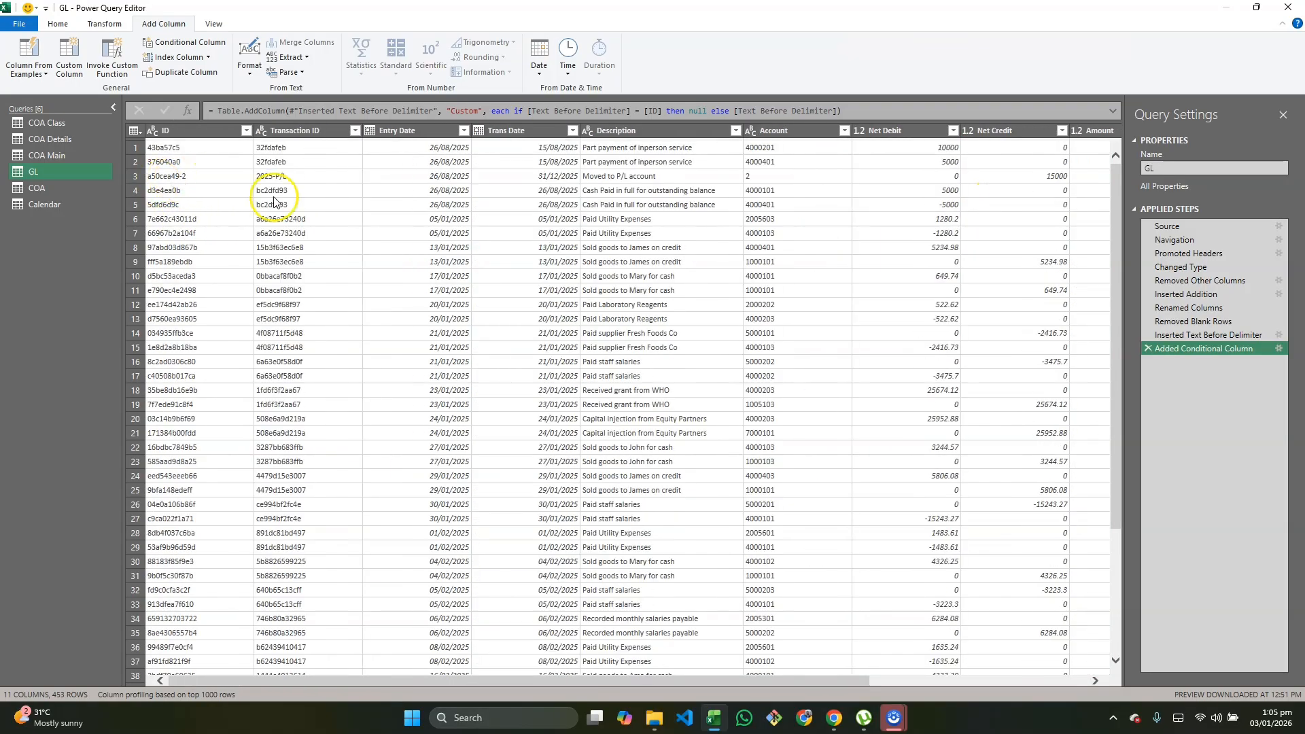
pyautogui.hscroll(5, 166, 192)
pyautogui.hscroll(-5, 213, 210)
pyautogui.hscroll(5, 694, 186)
pyautogui.hscroll(-5, 1031, 183)
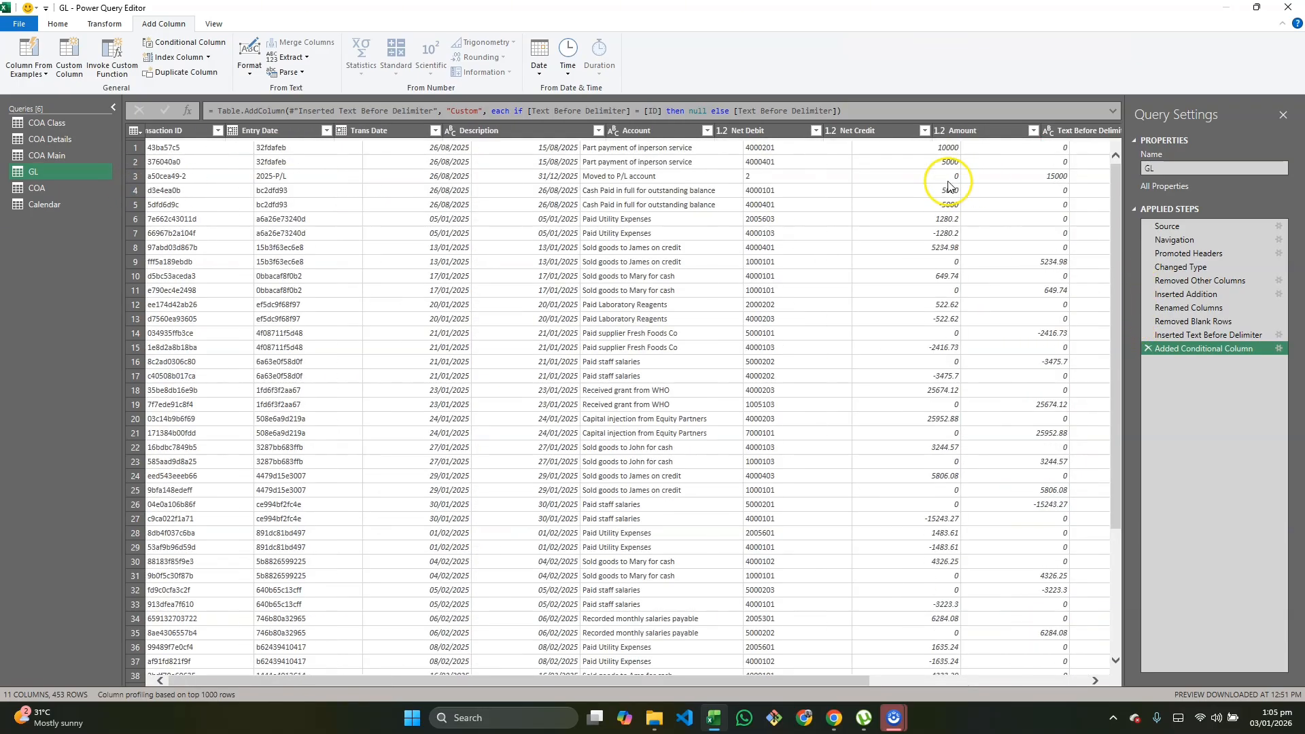
pyautogui.hscroll(5, 544, 173)
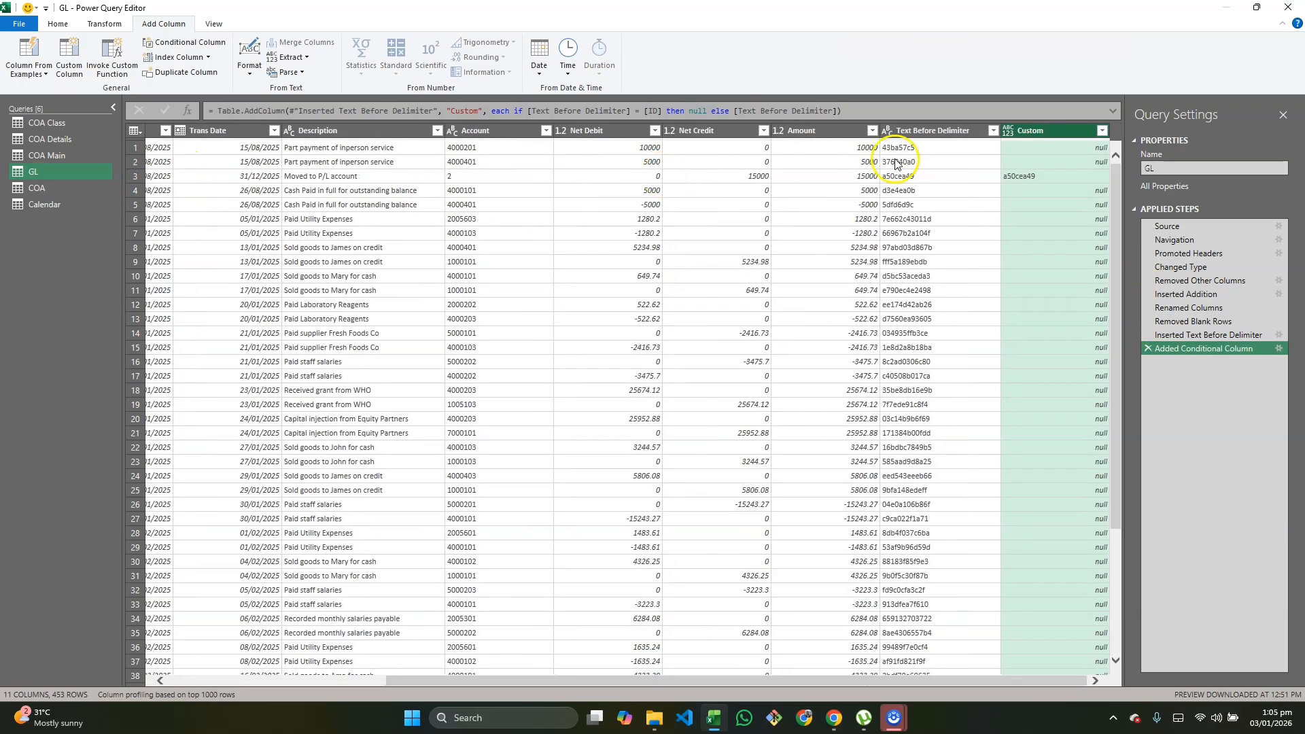
pyautogui.hscroll(-5, 1022, 178)
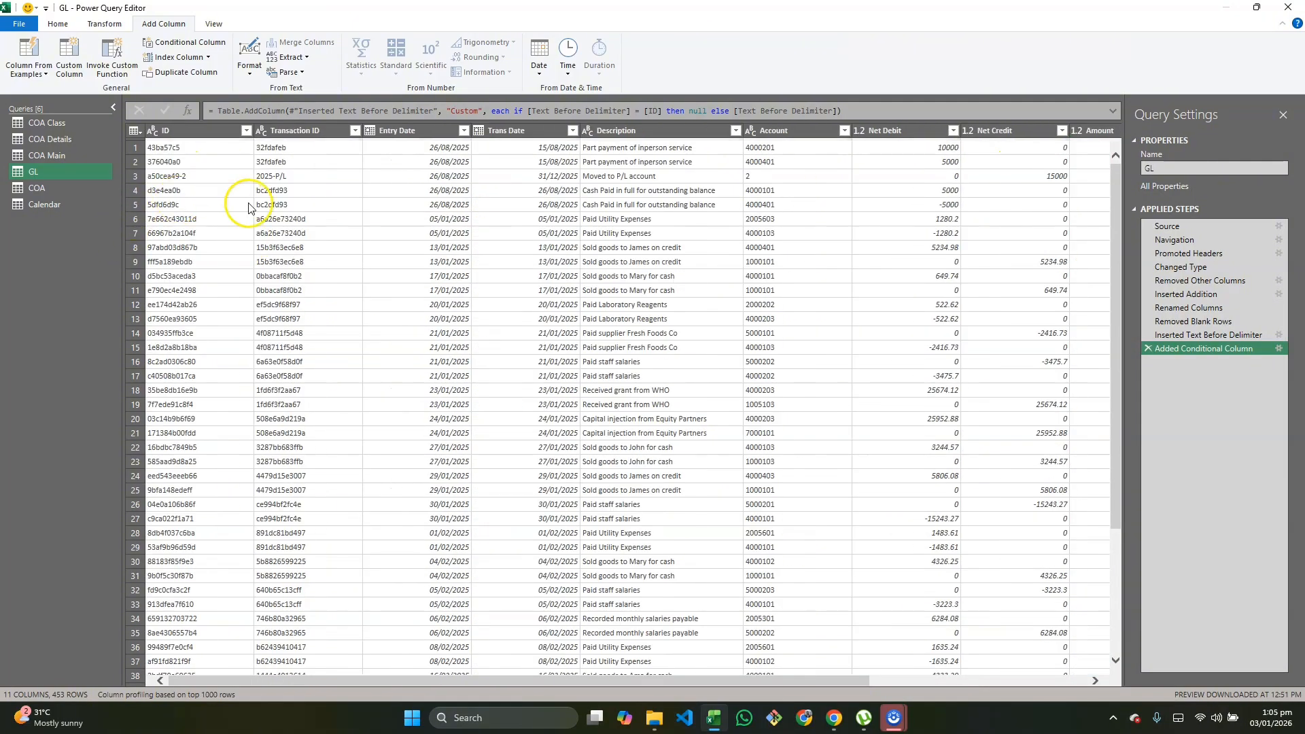
pyautogui.hscroll(5, 571, 307)
pyautogui.scroll(-20, 1033, 454)
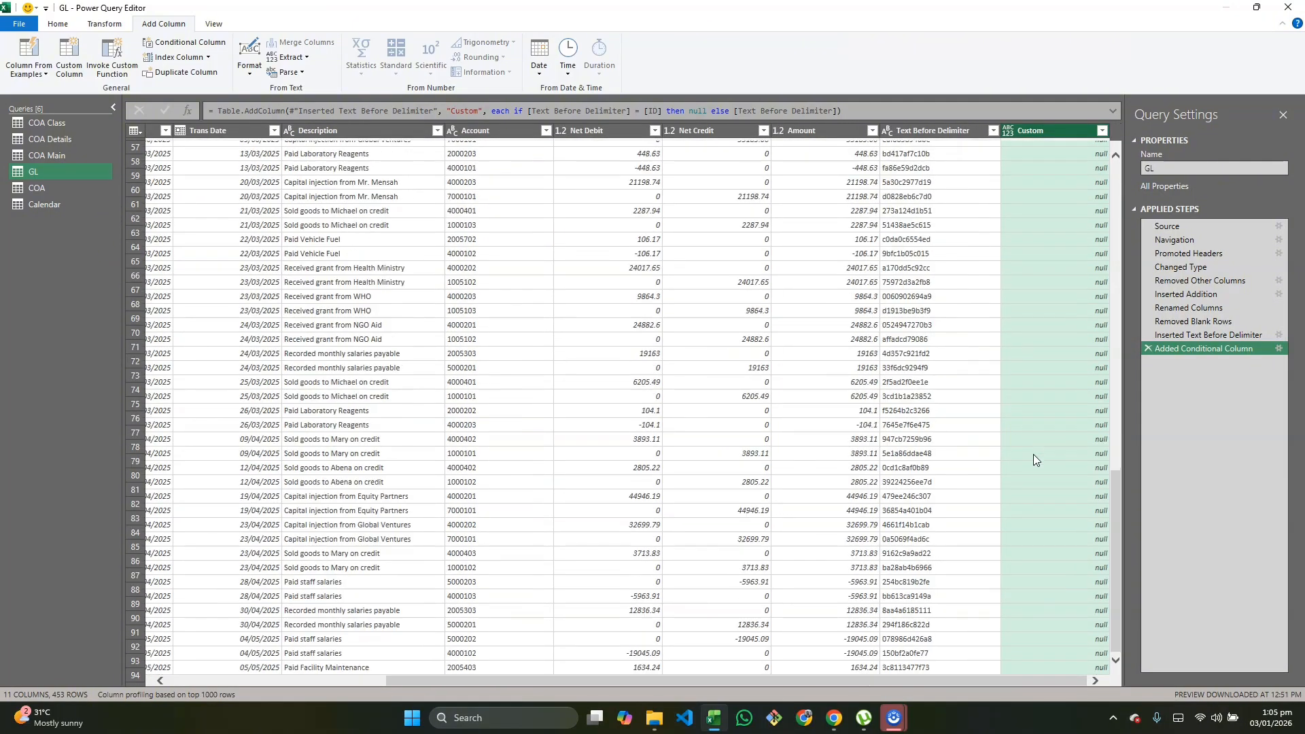
pyautogui.scroll(-20, 1033, 454)
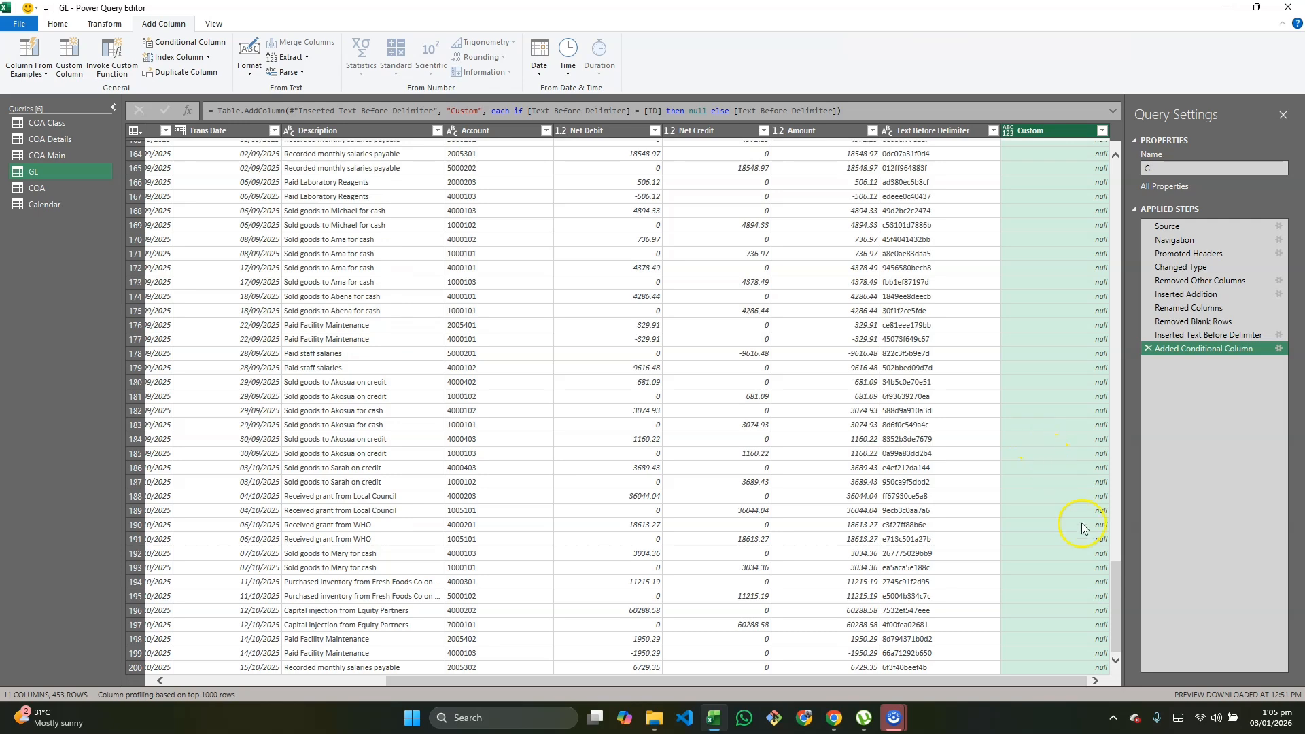
pyautogui.scroll(-20, 1073, 589)
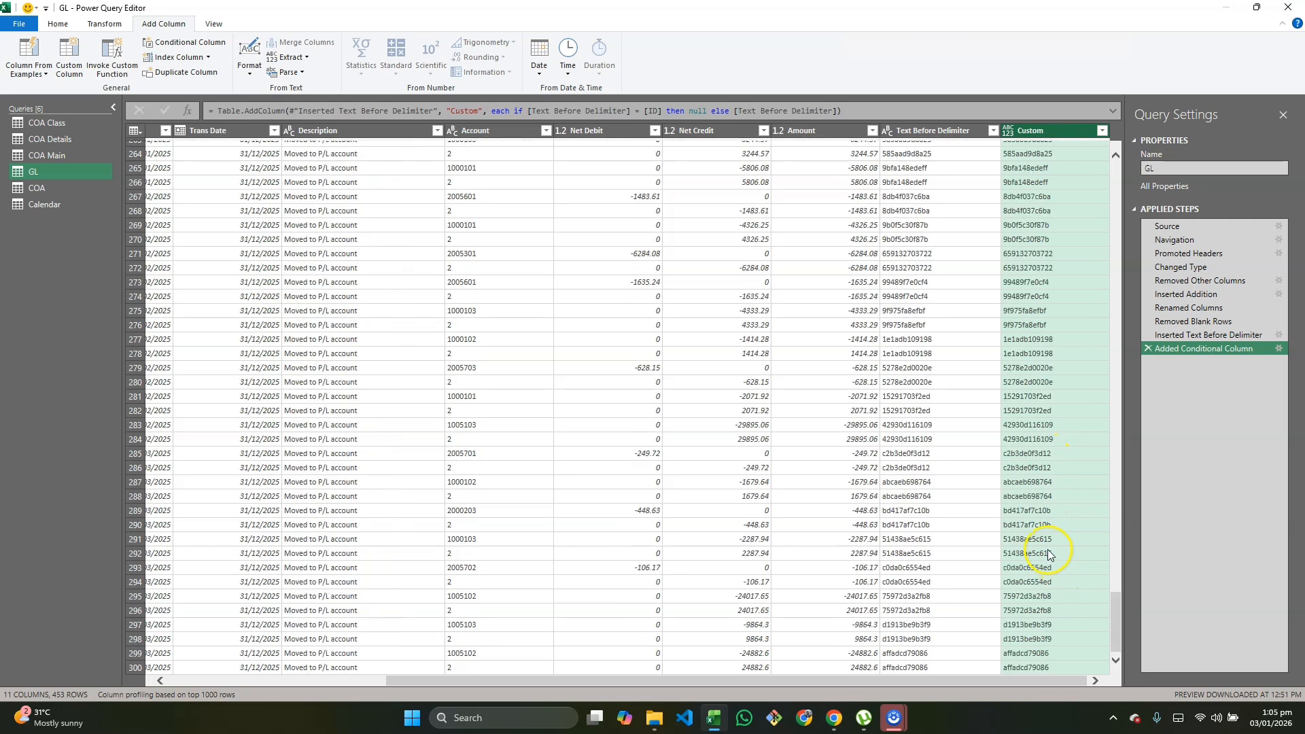
# Set the Custom column's data type to Text
pyautogui.scroll(20, 1042, 361)
pyautogui.click(1009, 134)
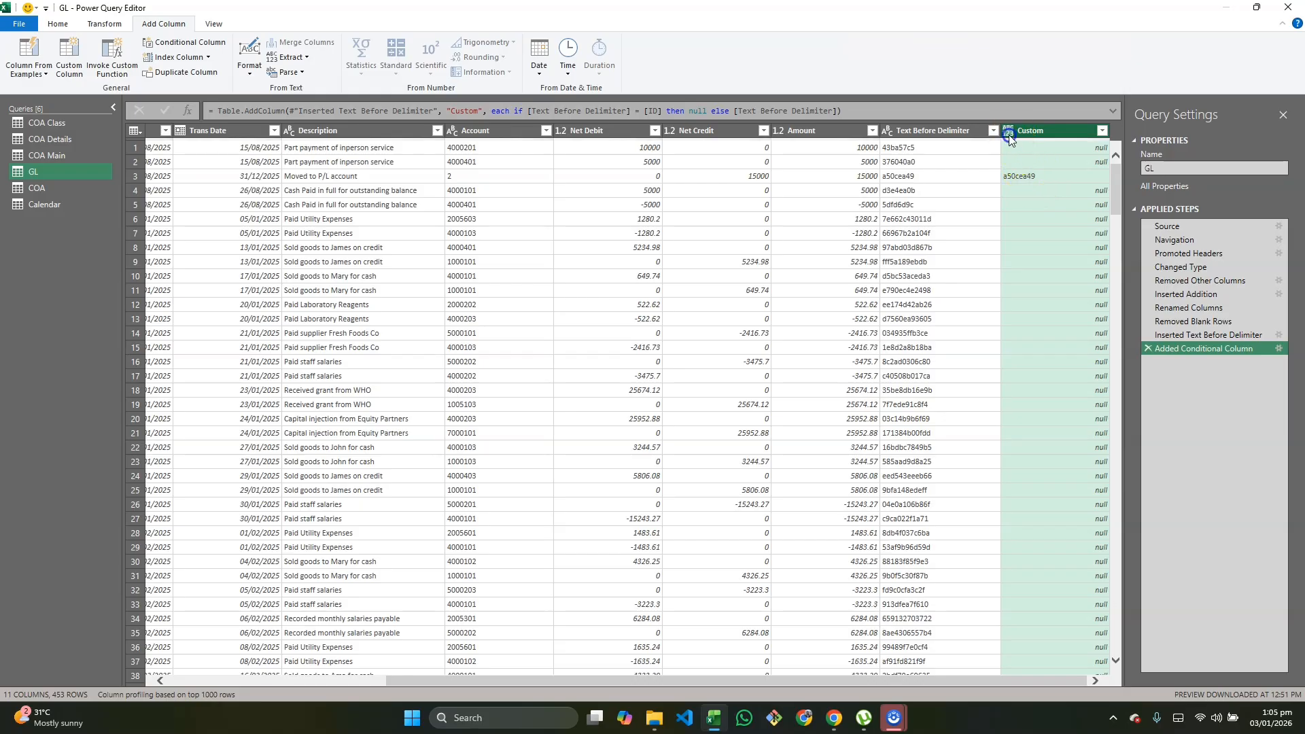
pyautogui.click(1034, 289)
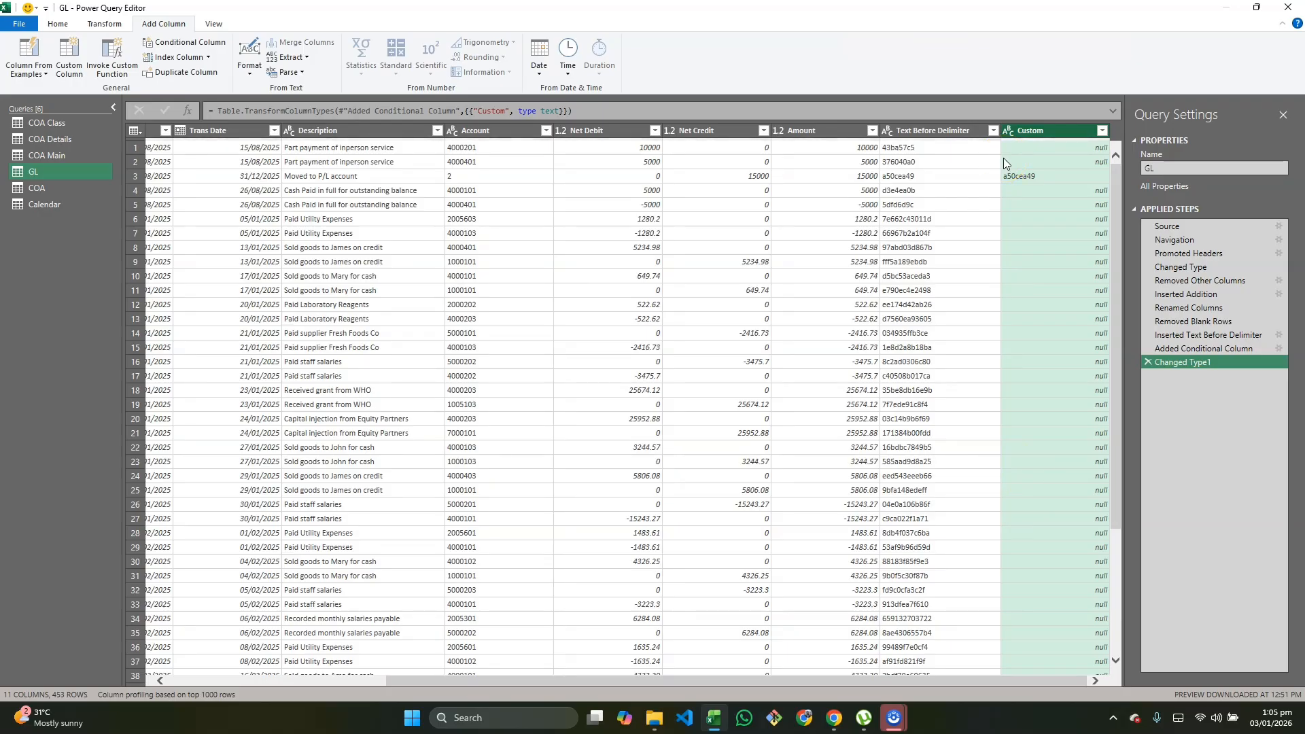
# Merge the GL query with itself using a left outer join, matching the Custom column to the ID column
pyautogui.click(58, 23)
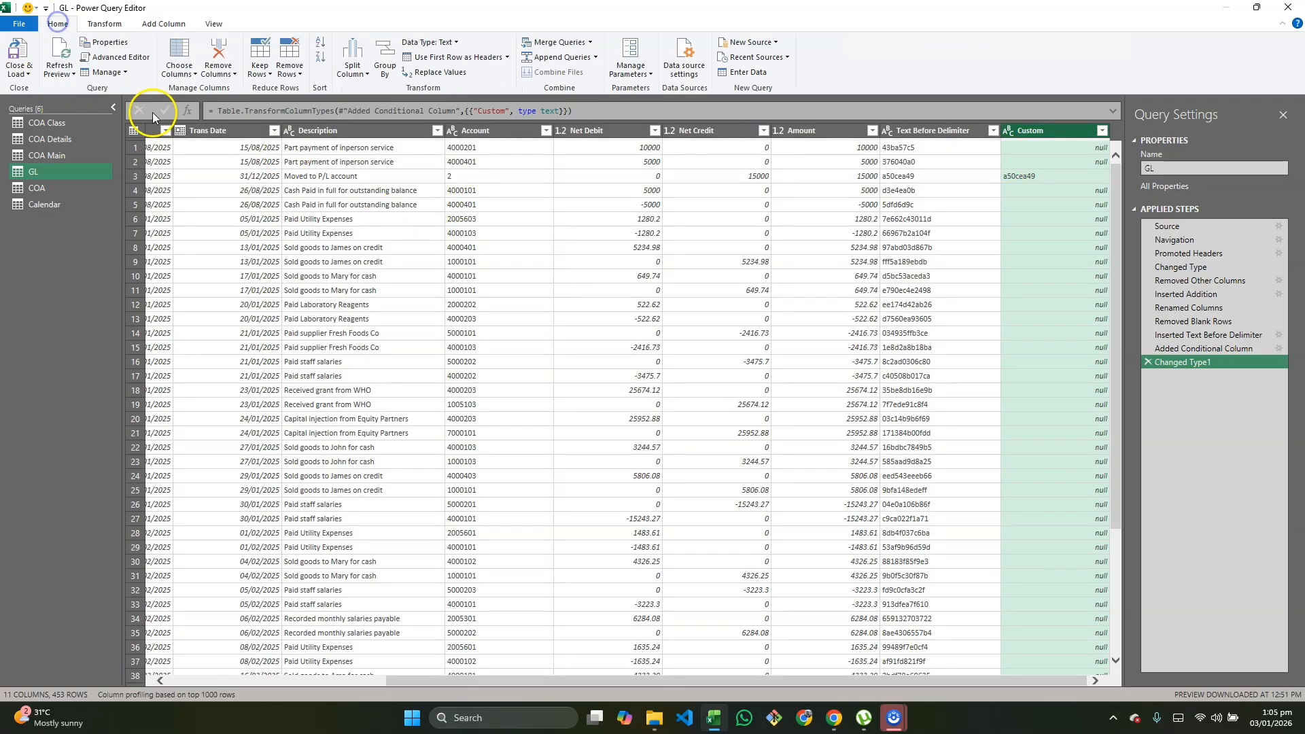
pyautogui.click(565, 46)
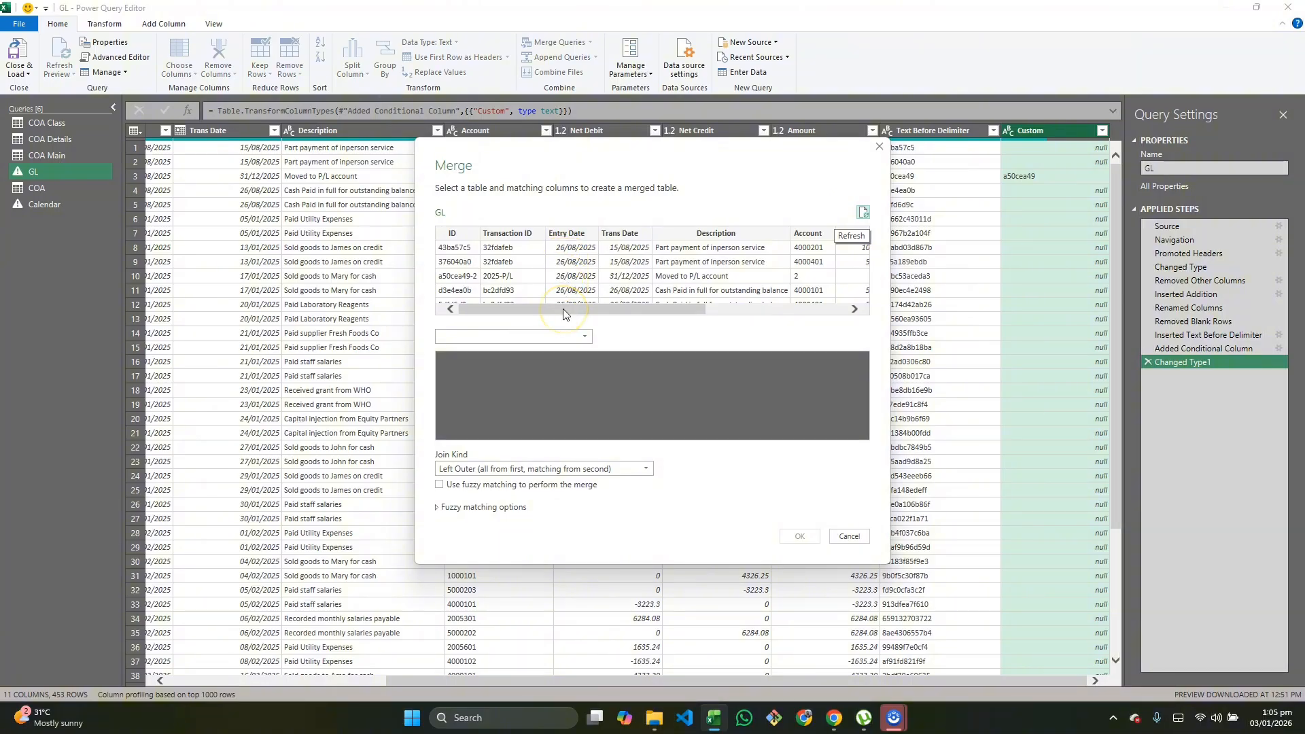
pyautogui.click(555, 338)
pyautogui.hscroll(5, 768, 255)
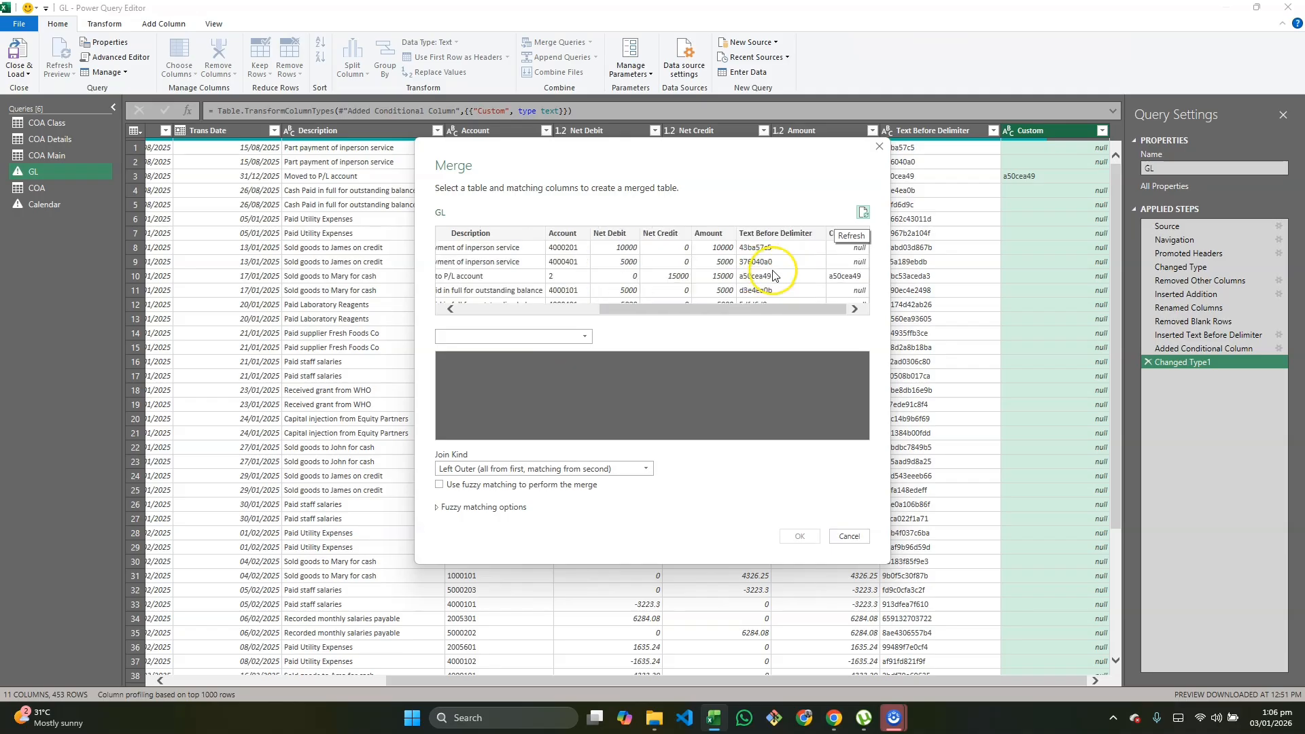
pyautogui.click(833, 233)
pyautogui.click(584, 335)
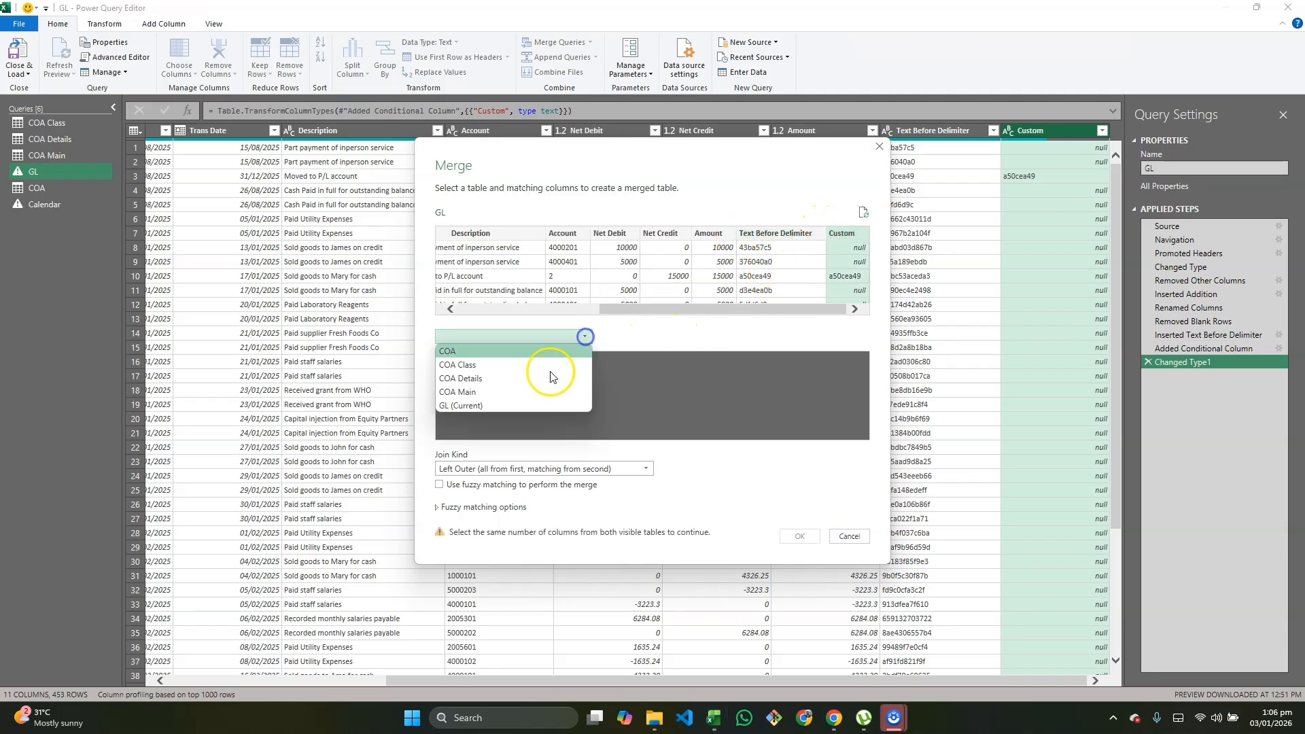
pyautogui.click(486, 404)
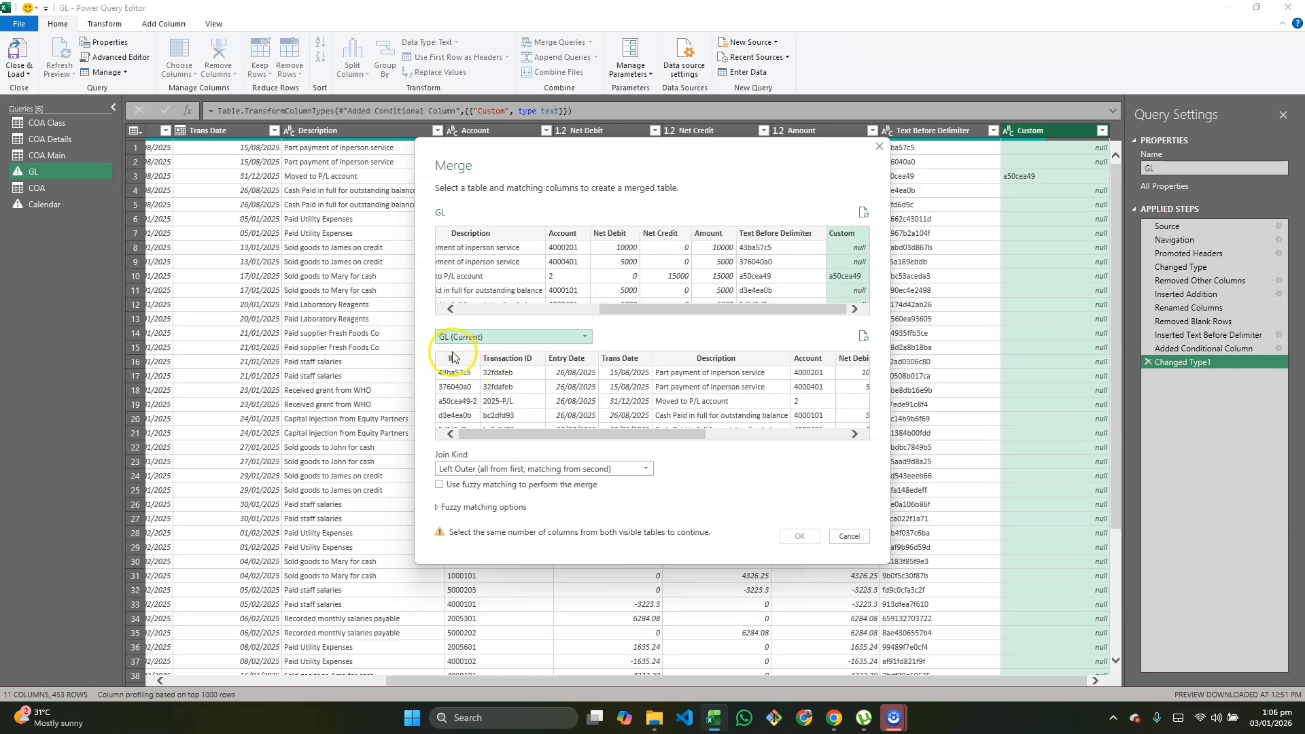
pyautogui.click(451, 358)
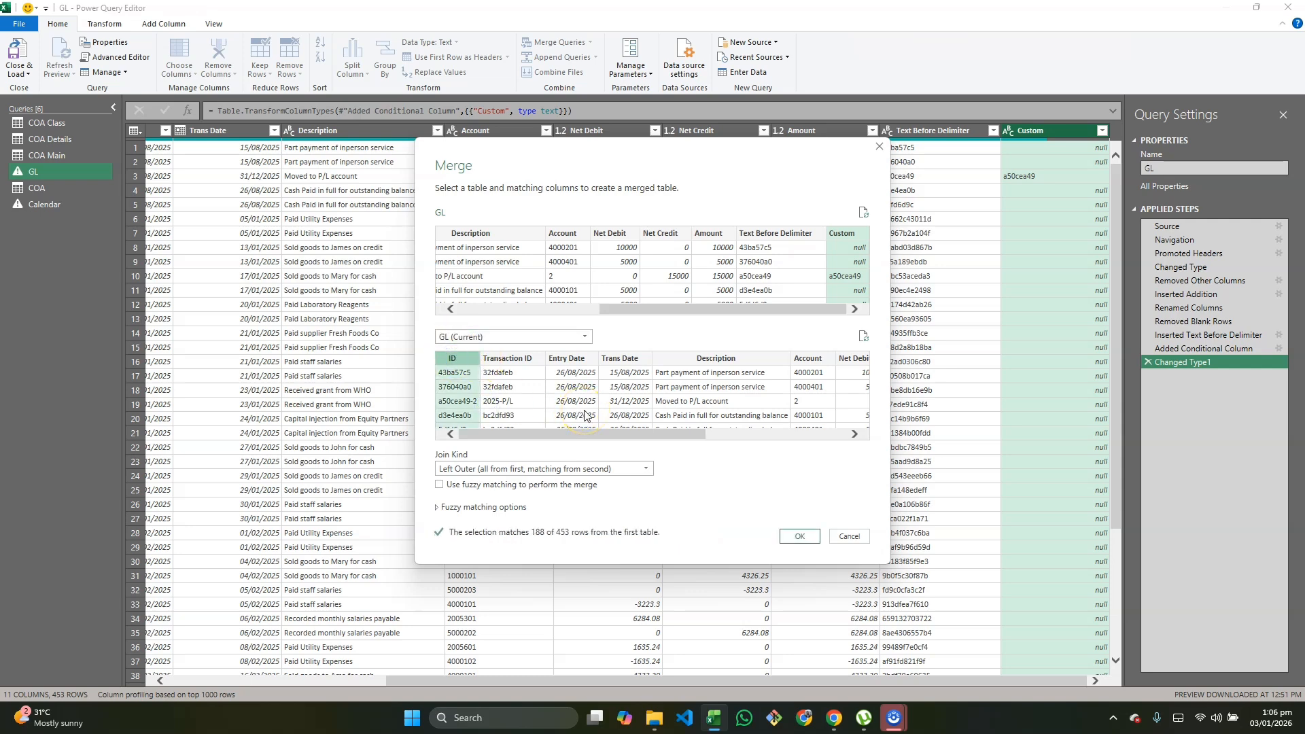
pyautogui.click(799, 536)
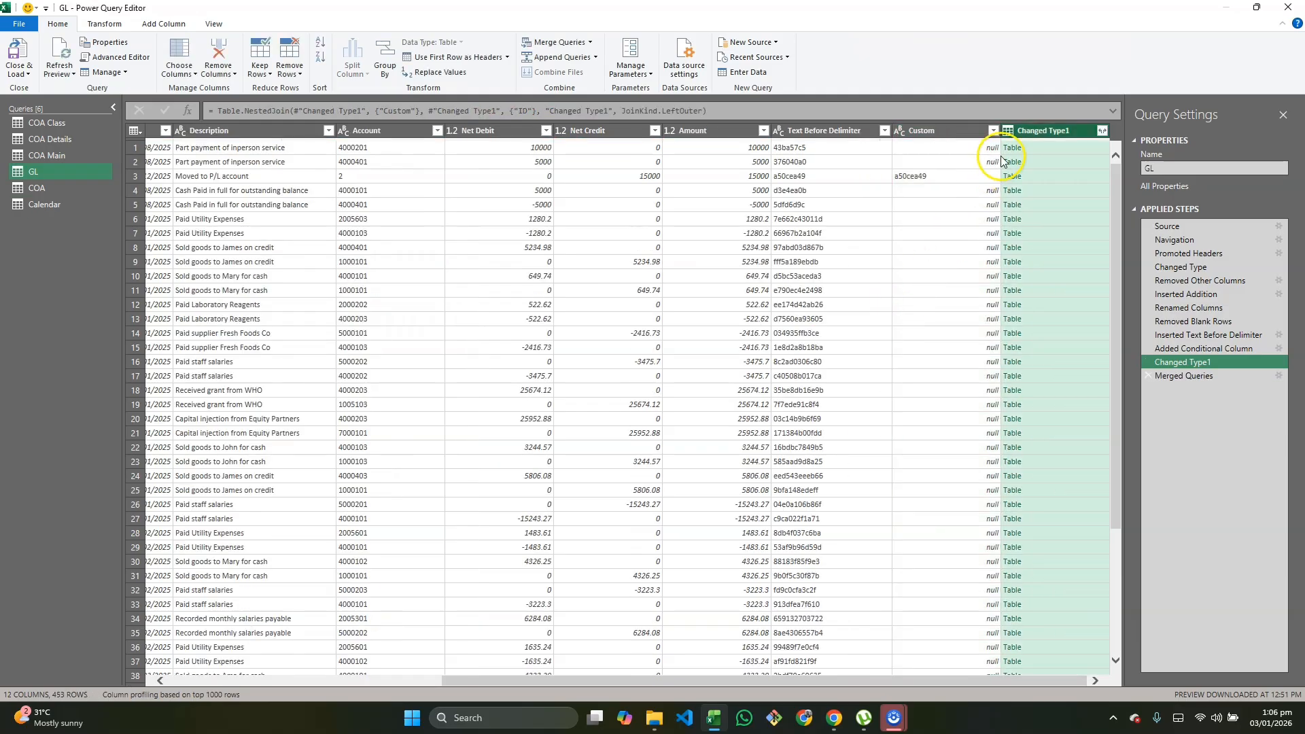
# Expand the merged Changed Type1 column to only Trans Date, without the original column name as prefix
pyautogui.click(1103, 131)
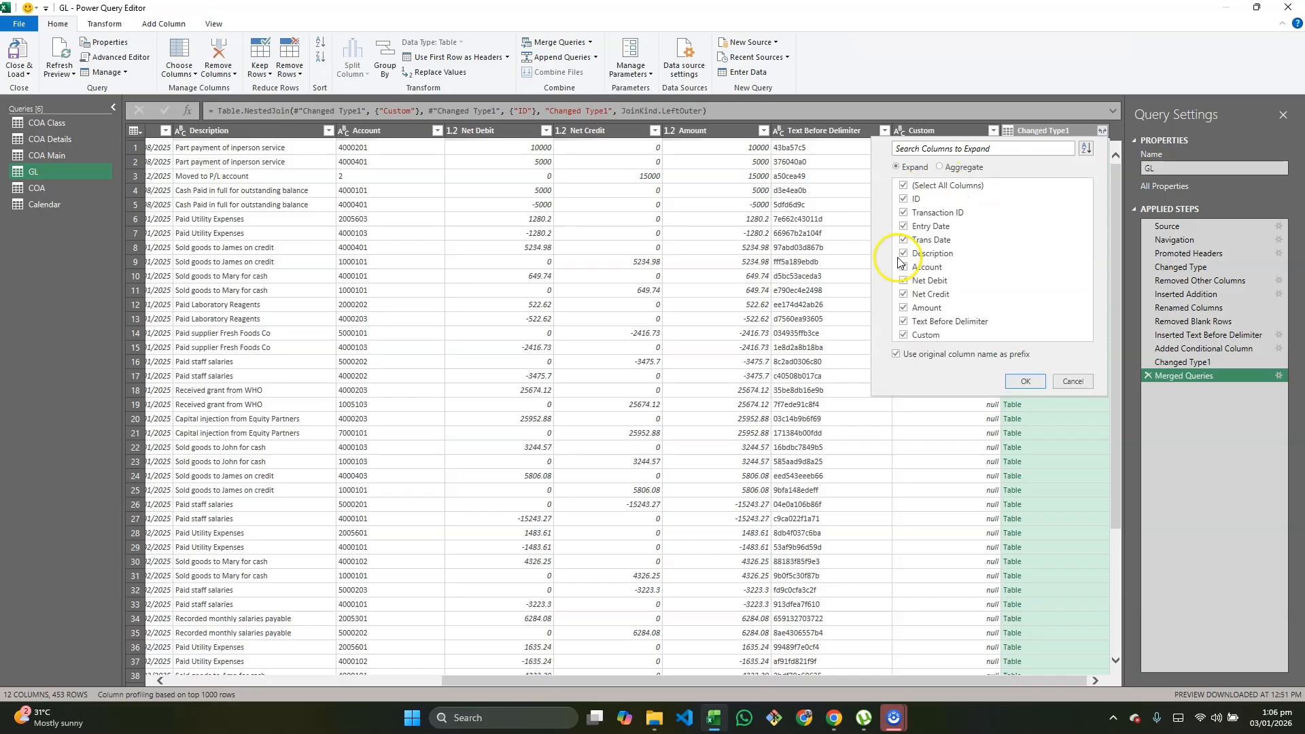
pyautogui.click(895, 354)
pyautogui.click(903, 185)
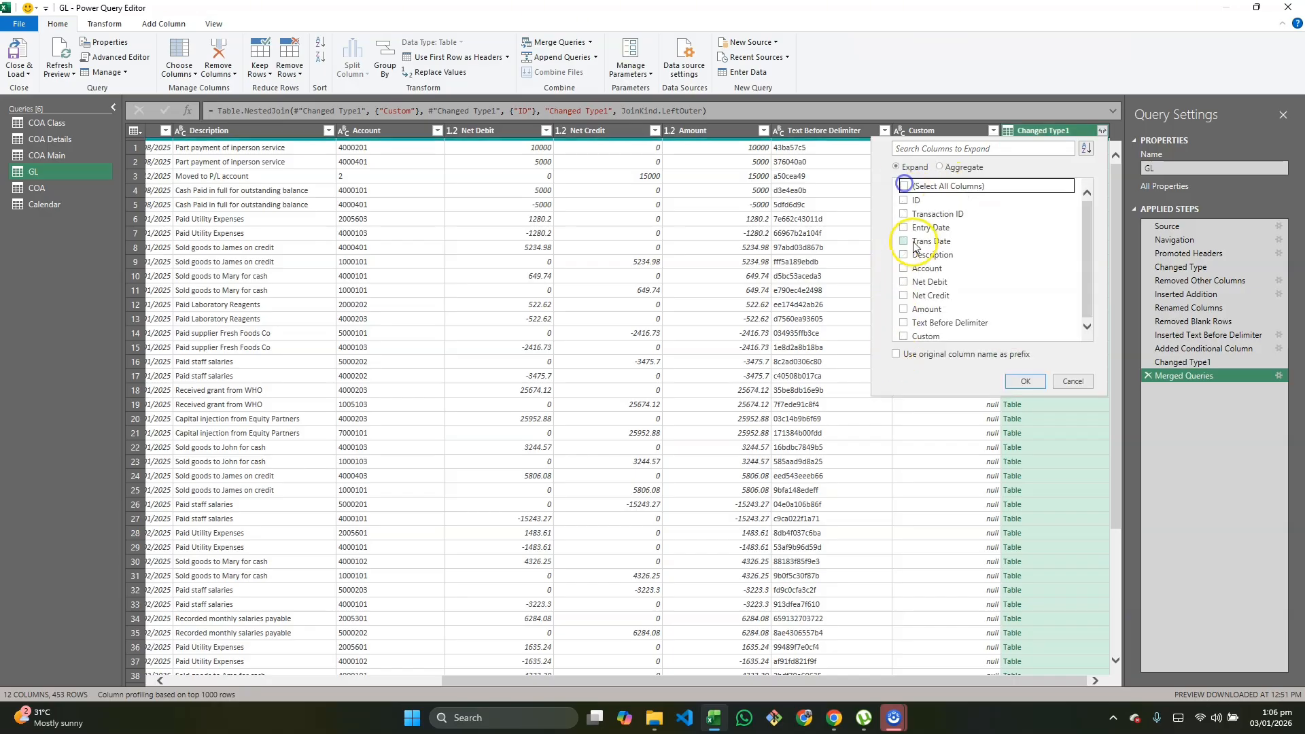
pyautogui.click(904, 240)
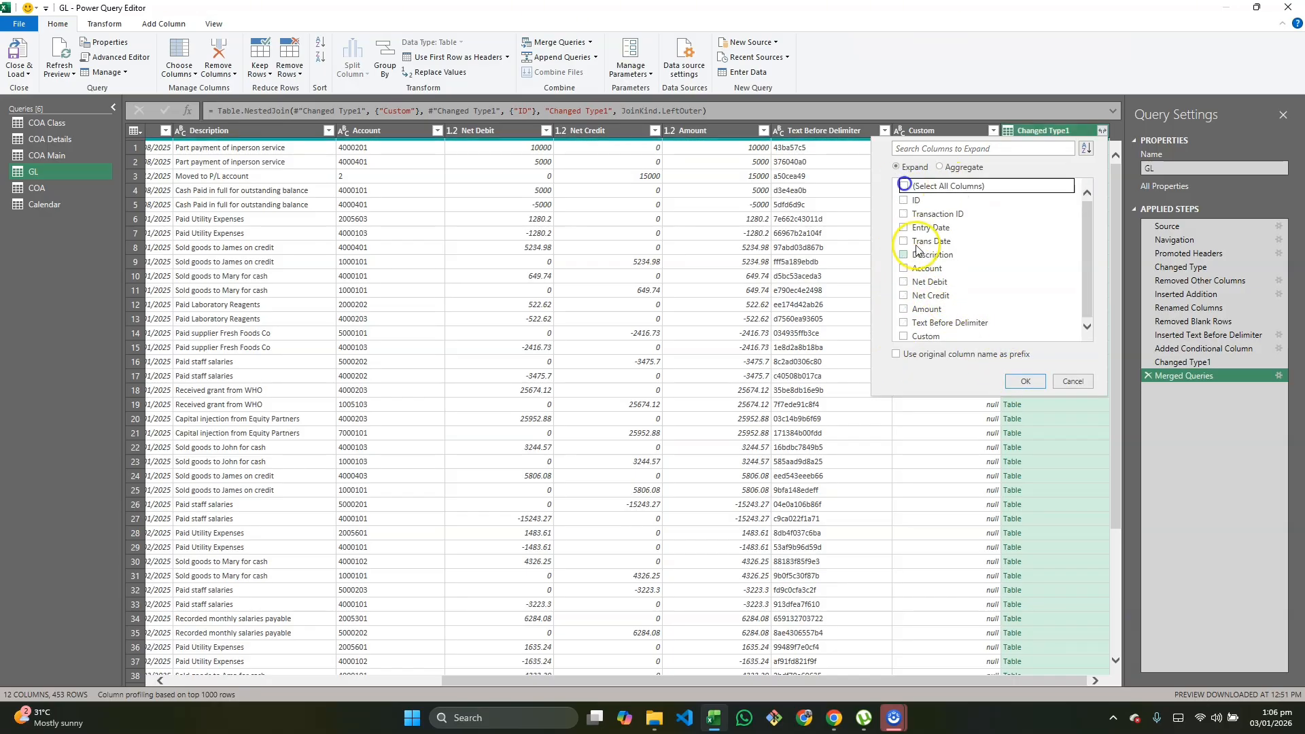
pyautogui.click(1020, 382)
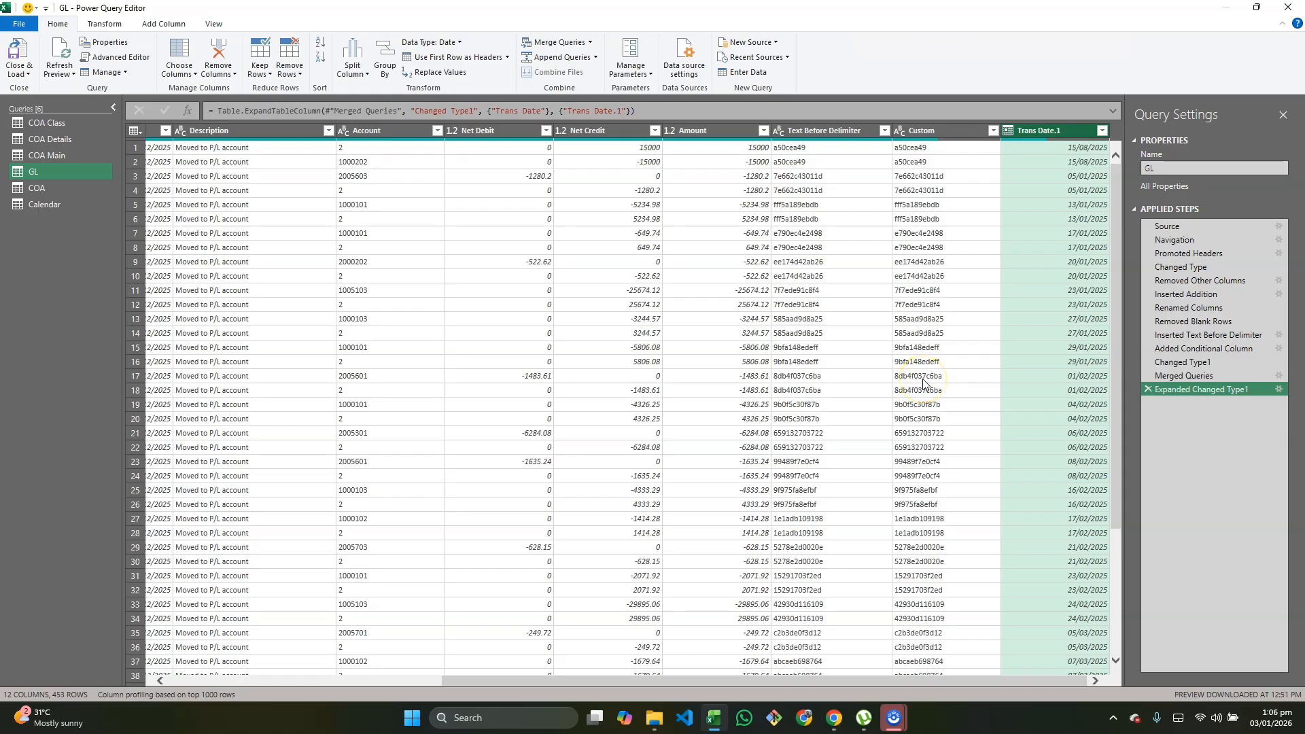
pyautogui.hscroll(-10, 720, 365)
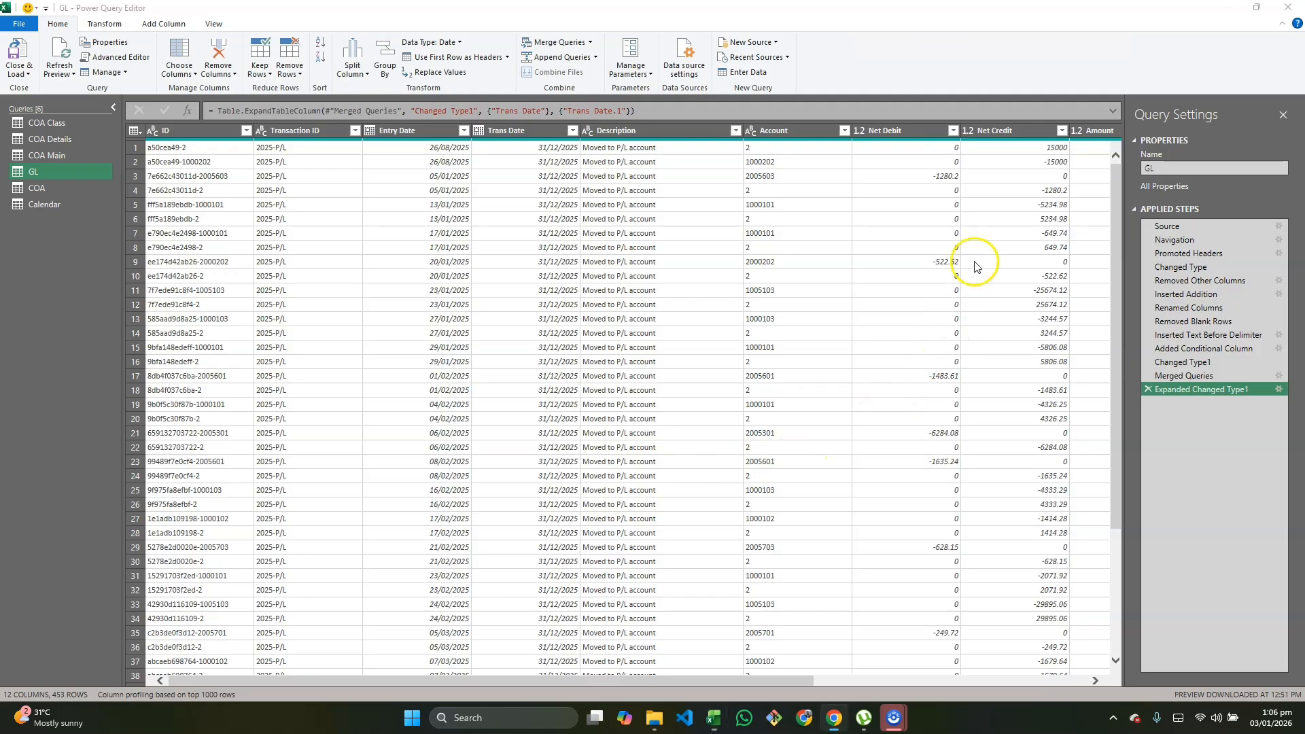
# Compare the Trans Date.1 column with ID and Trans Date across the Moved to P/L account rows and the original transaction rows
pyautogui.hscroll(10, 972, 276)
pyautogui.hscroll(-10, 533, 438)
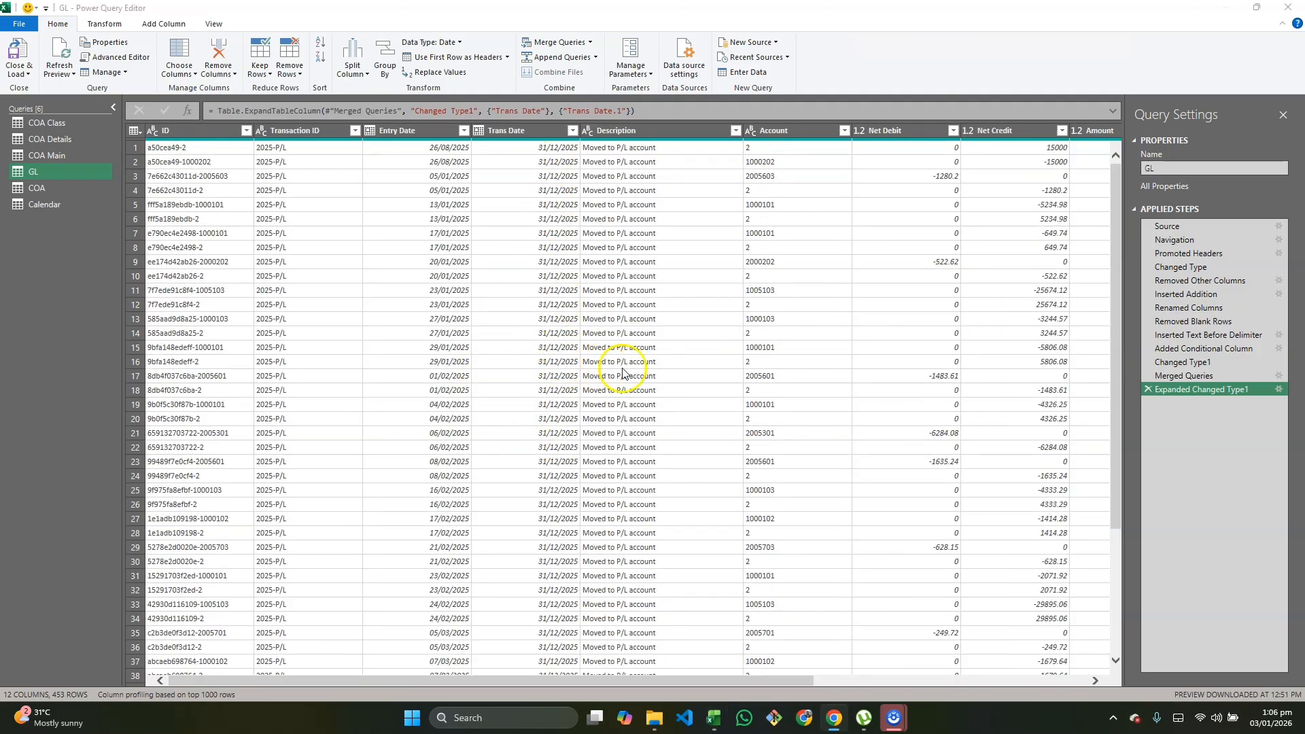
pyautogui.hscroll(10, 752, 393)
pyautogui.scroll(-5, 891, 379)
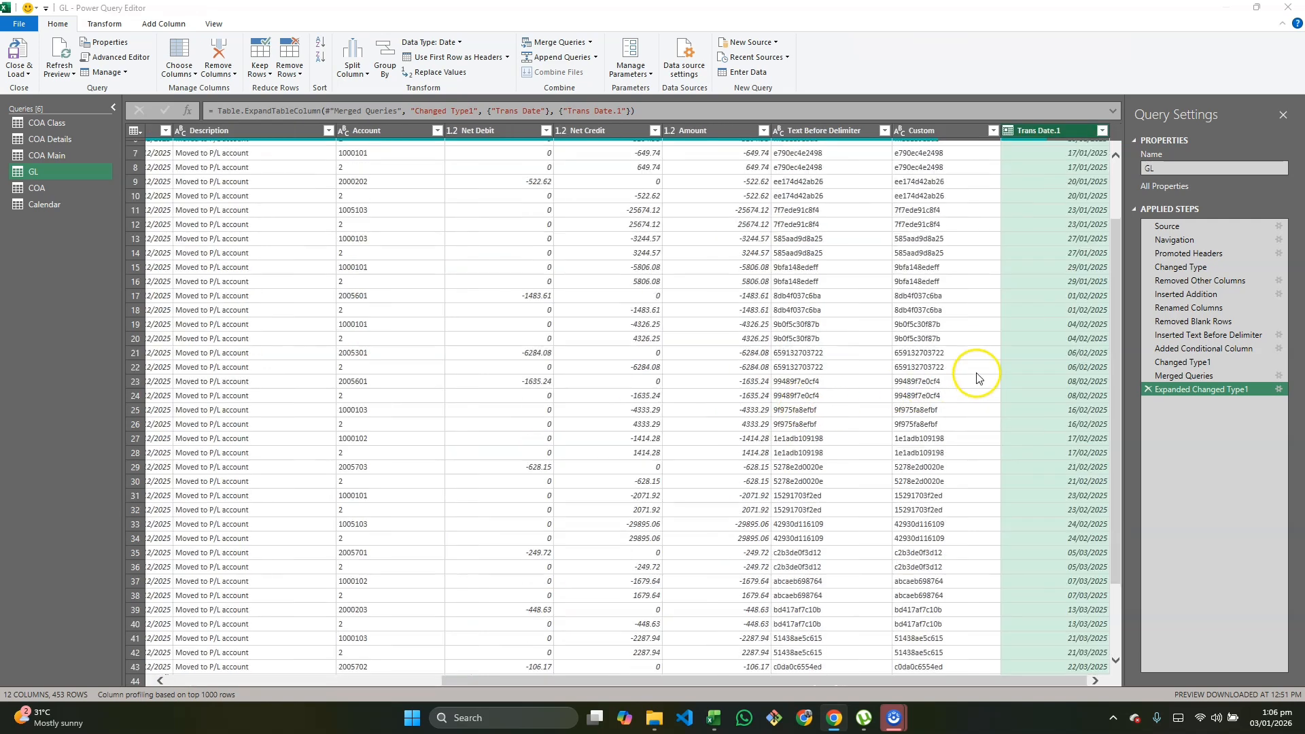
pyautogui.scroll(-20, 979, 401)
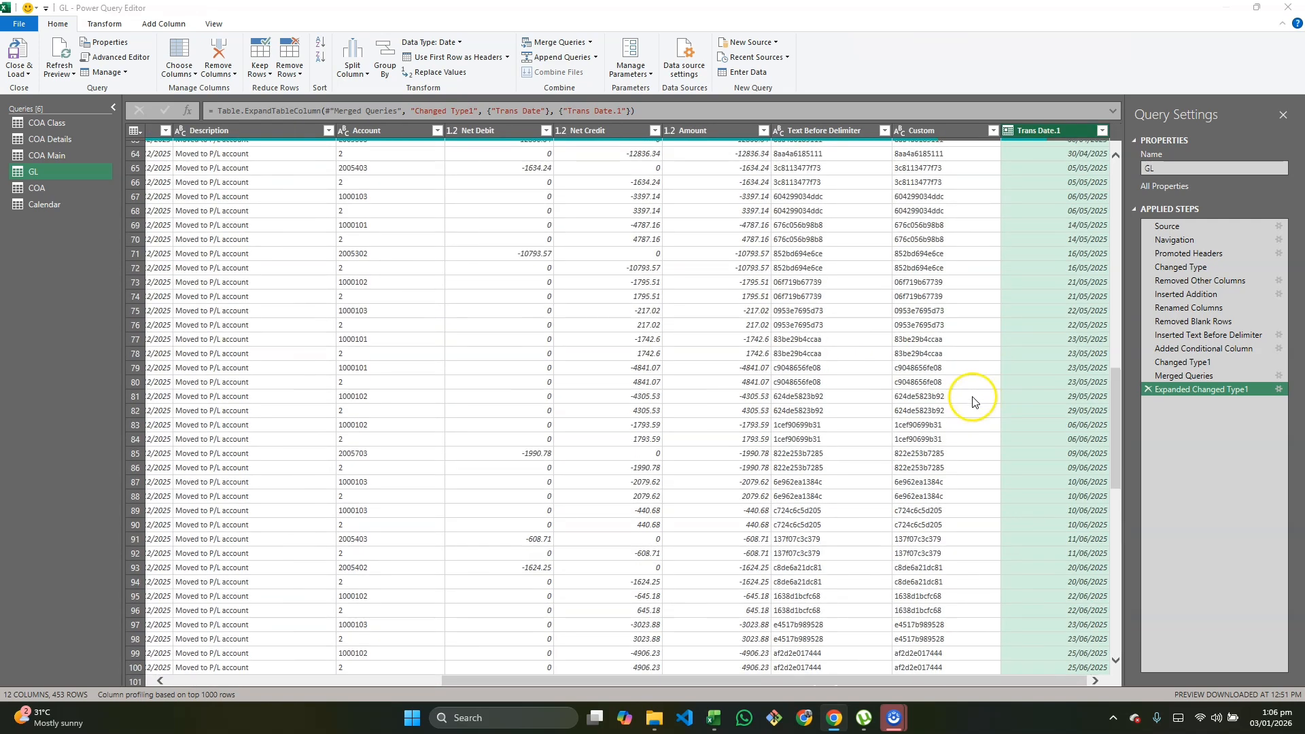
pyautogui.scroll(-15, 970, 403)
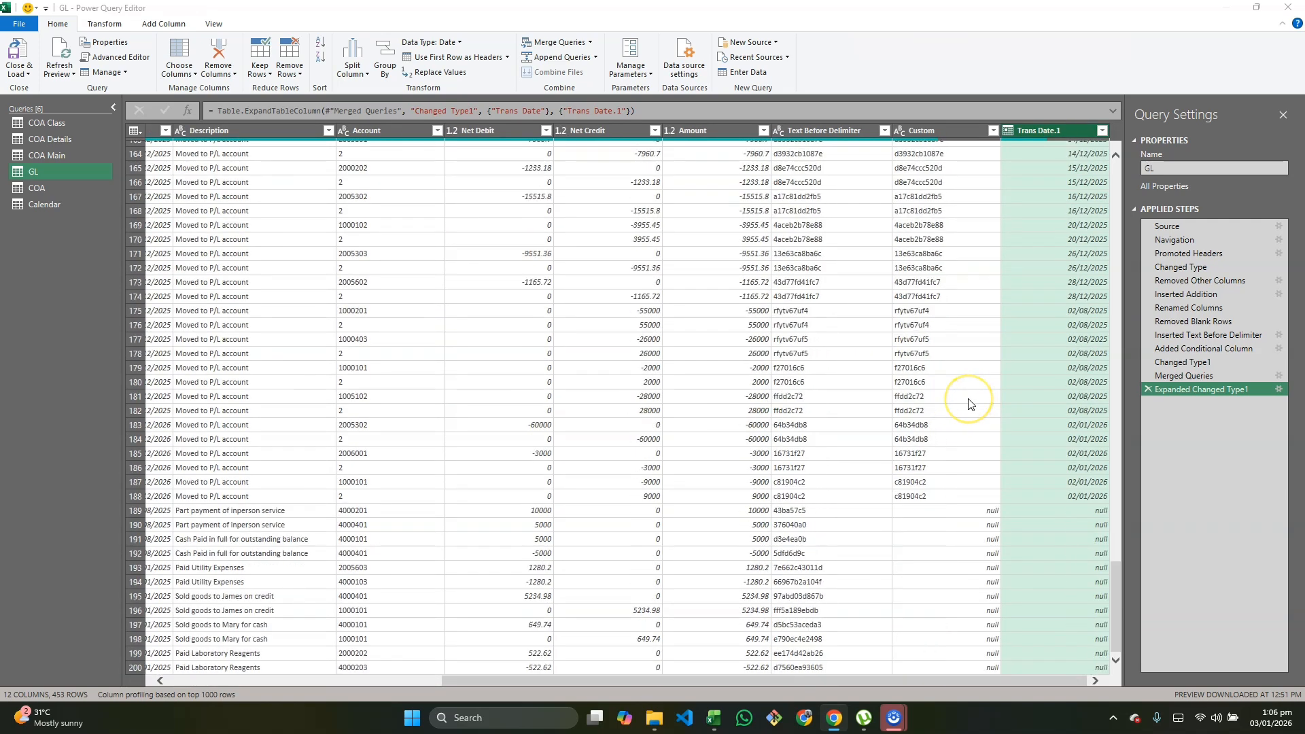
pyautogui.scroll(-5, 969, 404)
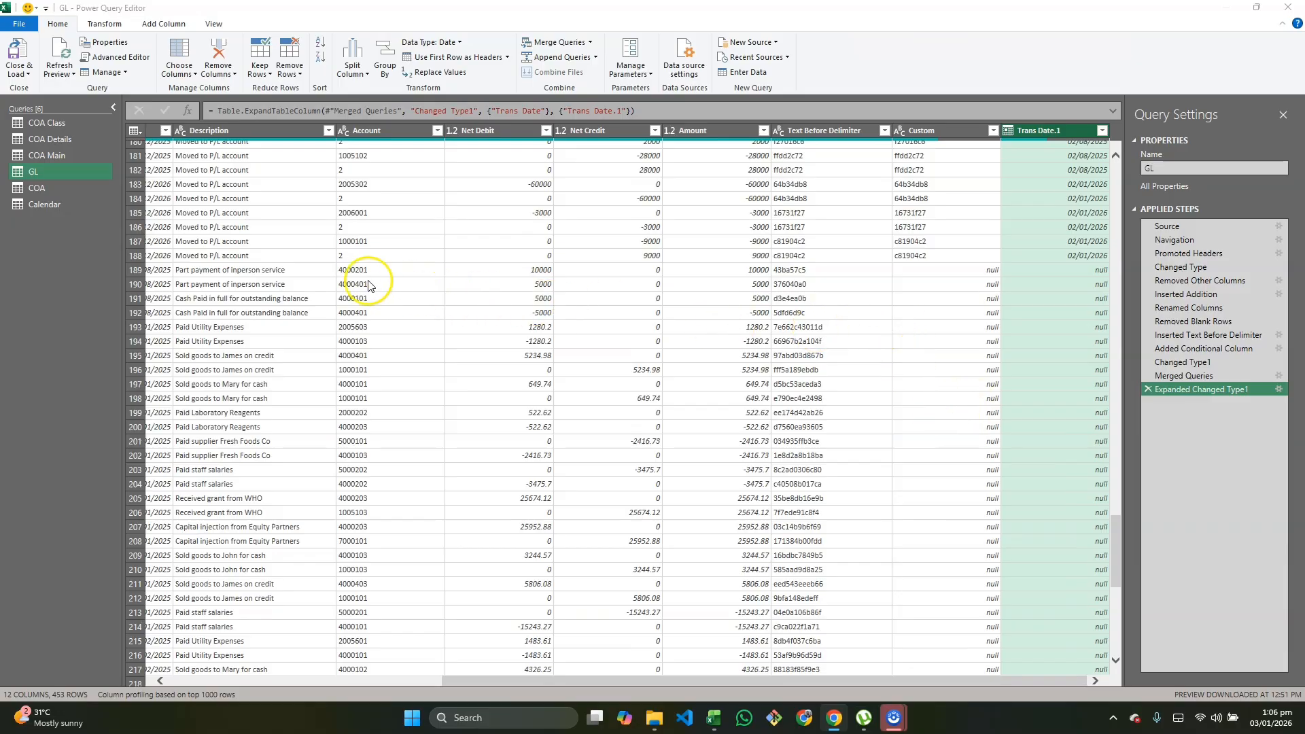
pyautogui.hscroll(-10, 414, 299)
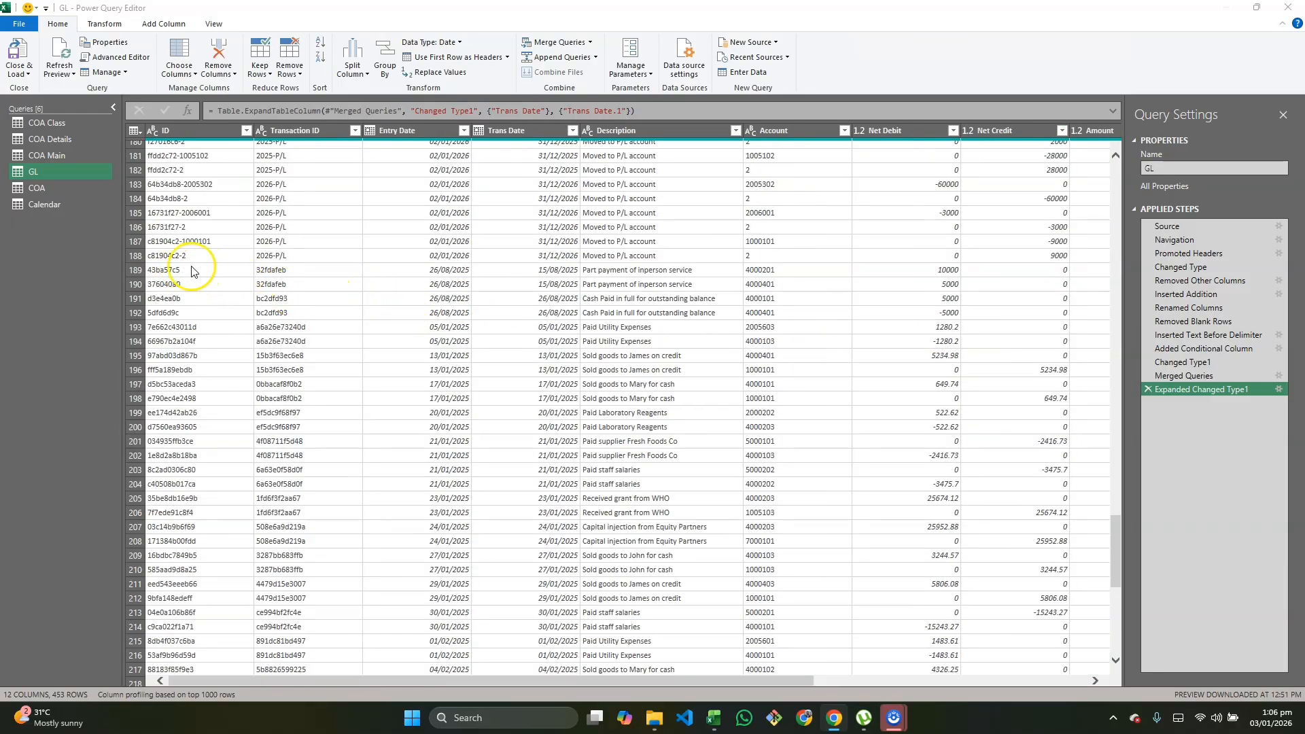
pyautogui.hscroll(10, 890, 279)
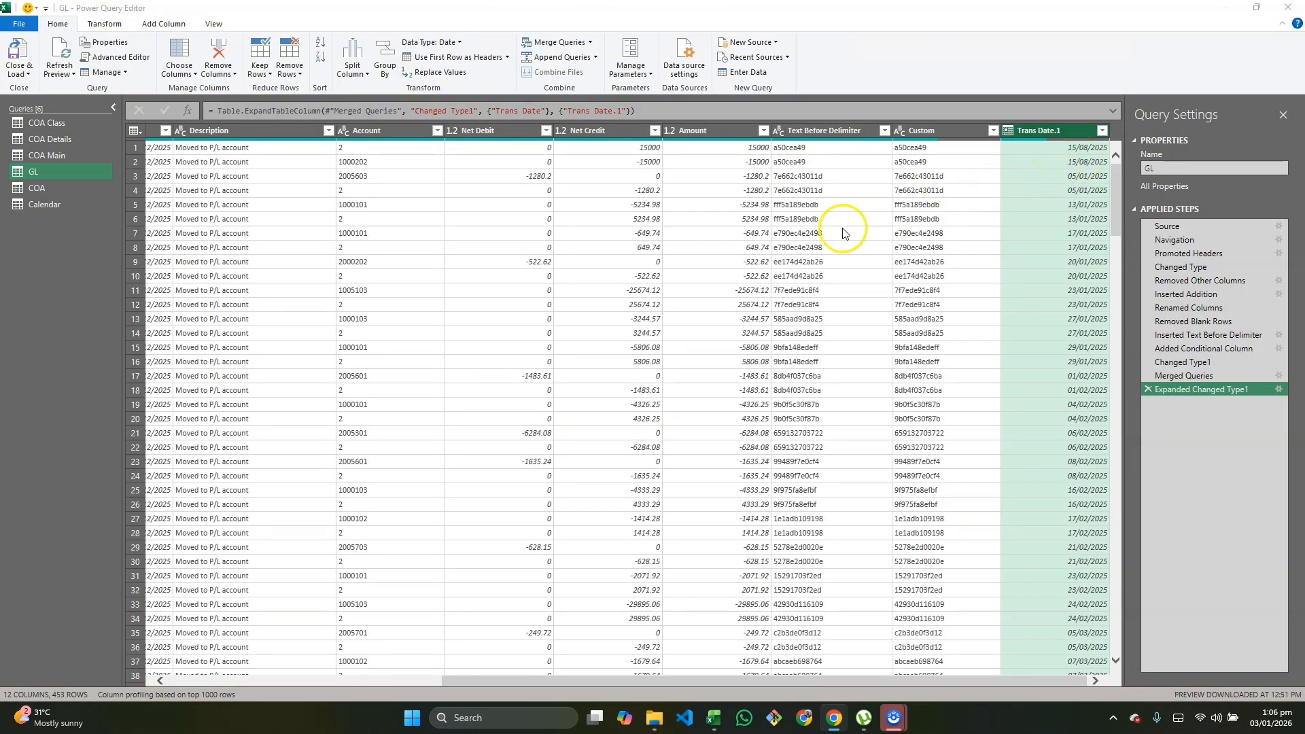
pyautogui.hscroll(-3, 786, 247)
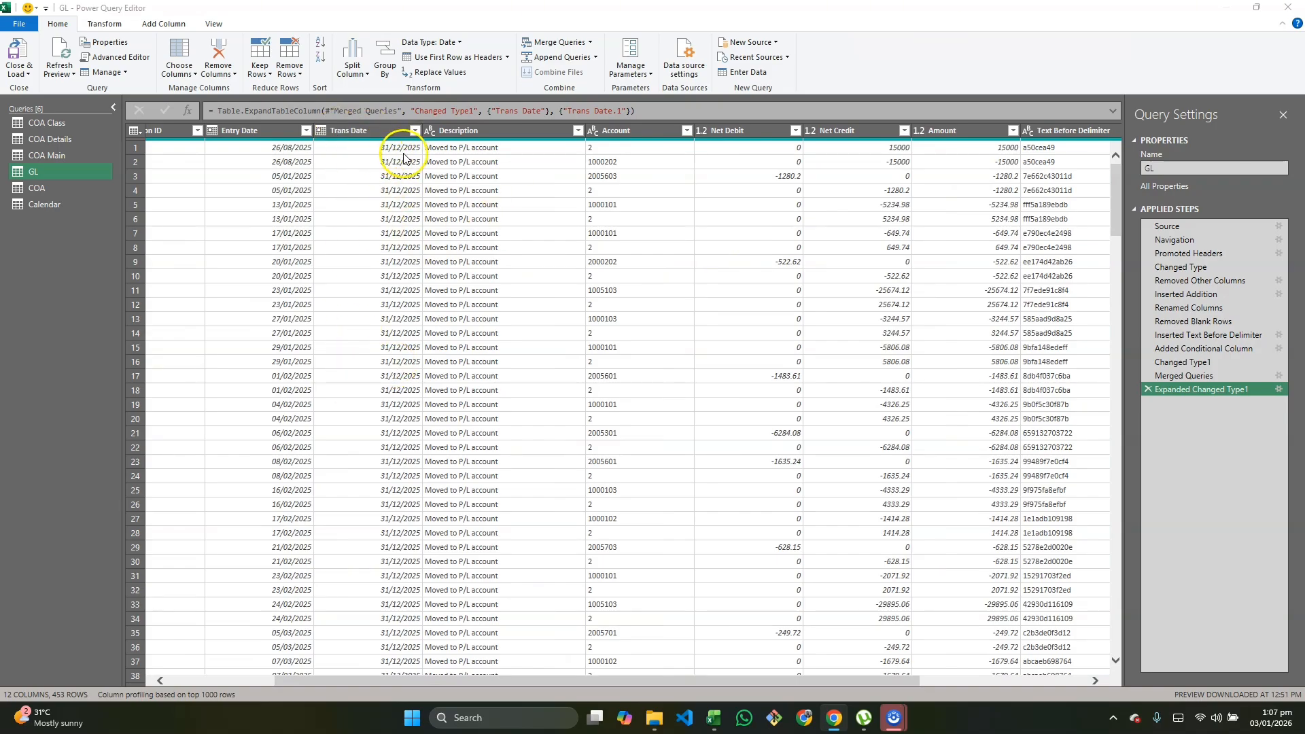
pyautogui.hscroll(3, 933, 284)
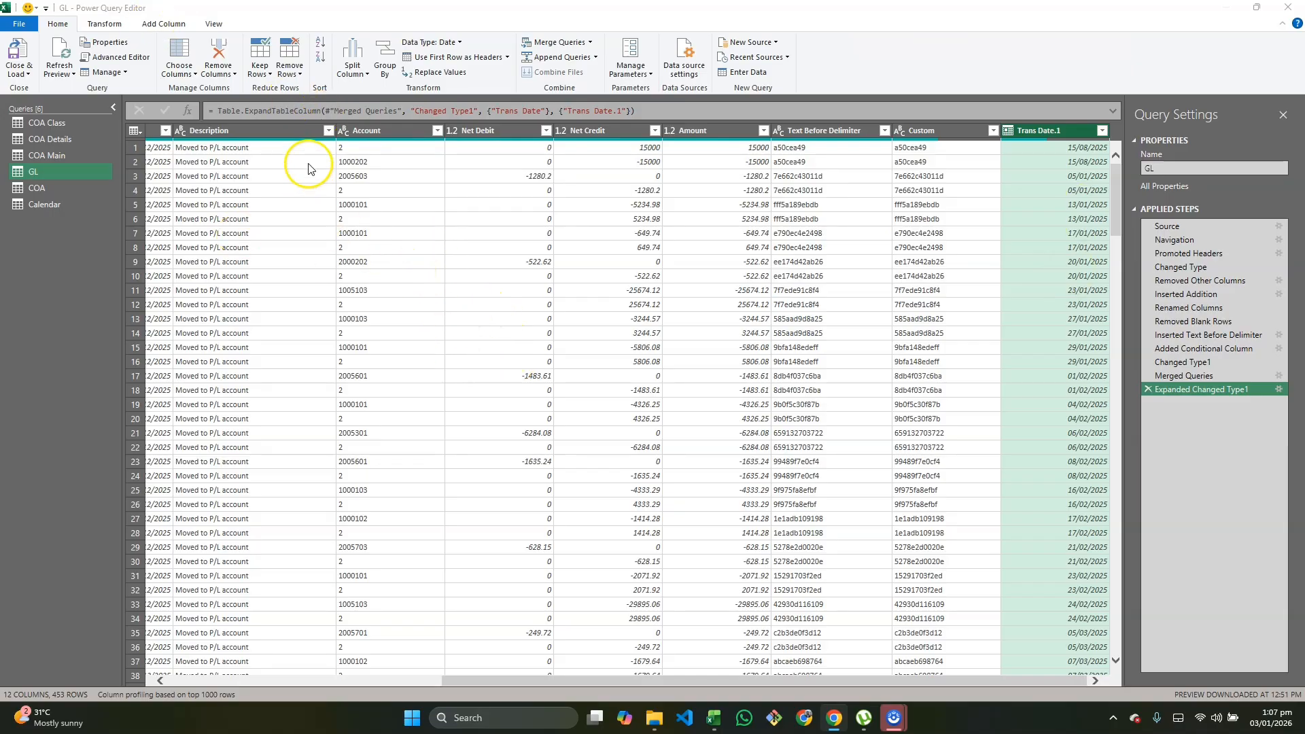
# Start a conditional column named New Trans Date with the condition that Trans Date.1 equals null
pyautogui.click(160, 25)
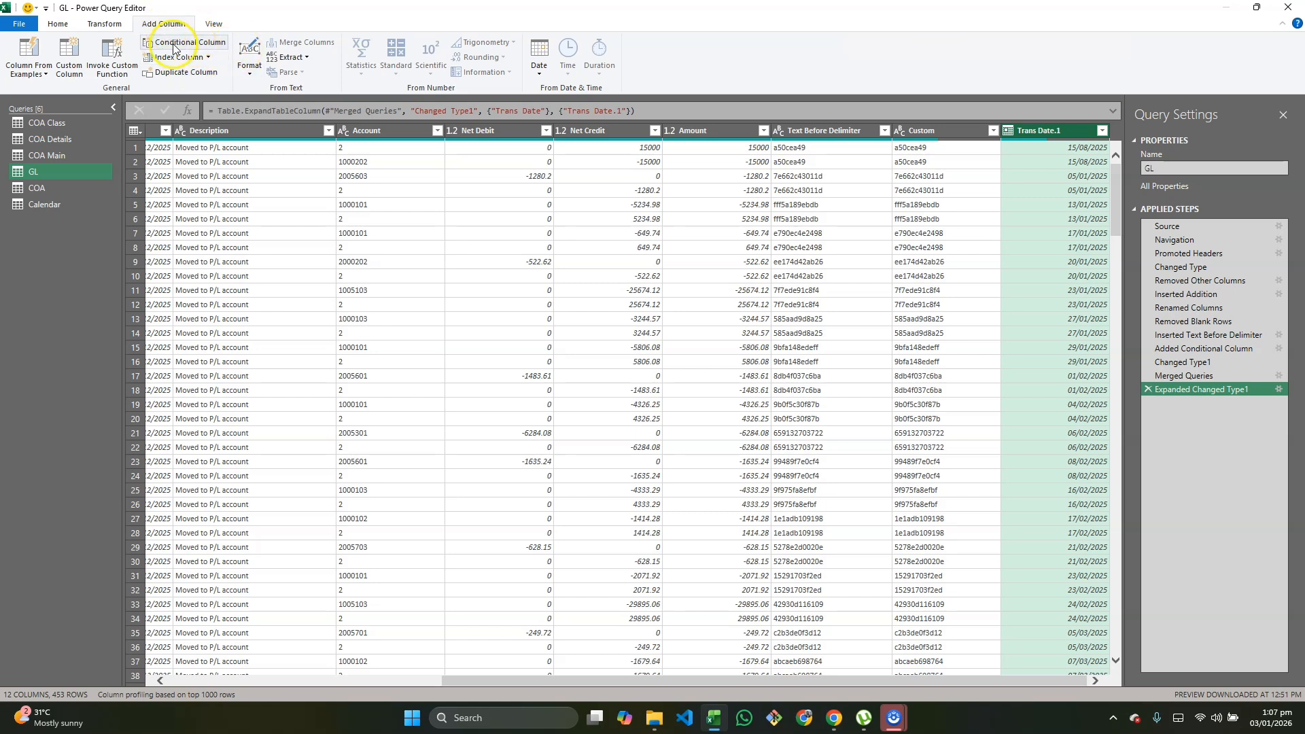
pyautogui.click(173, 44)
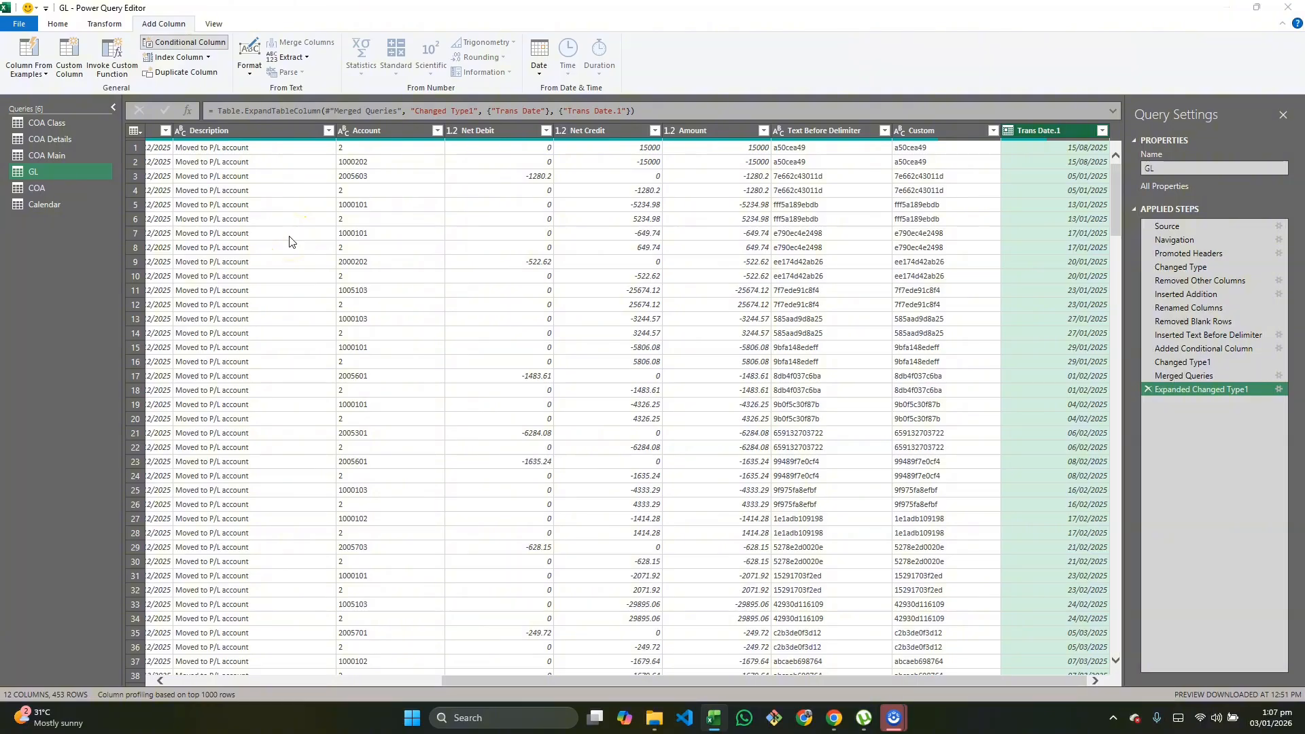
pyautogui.click(174, 44)
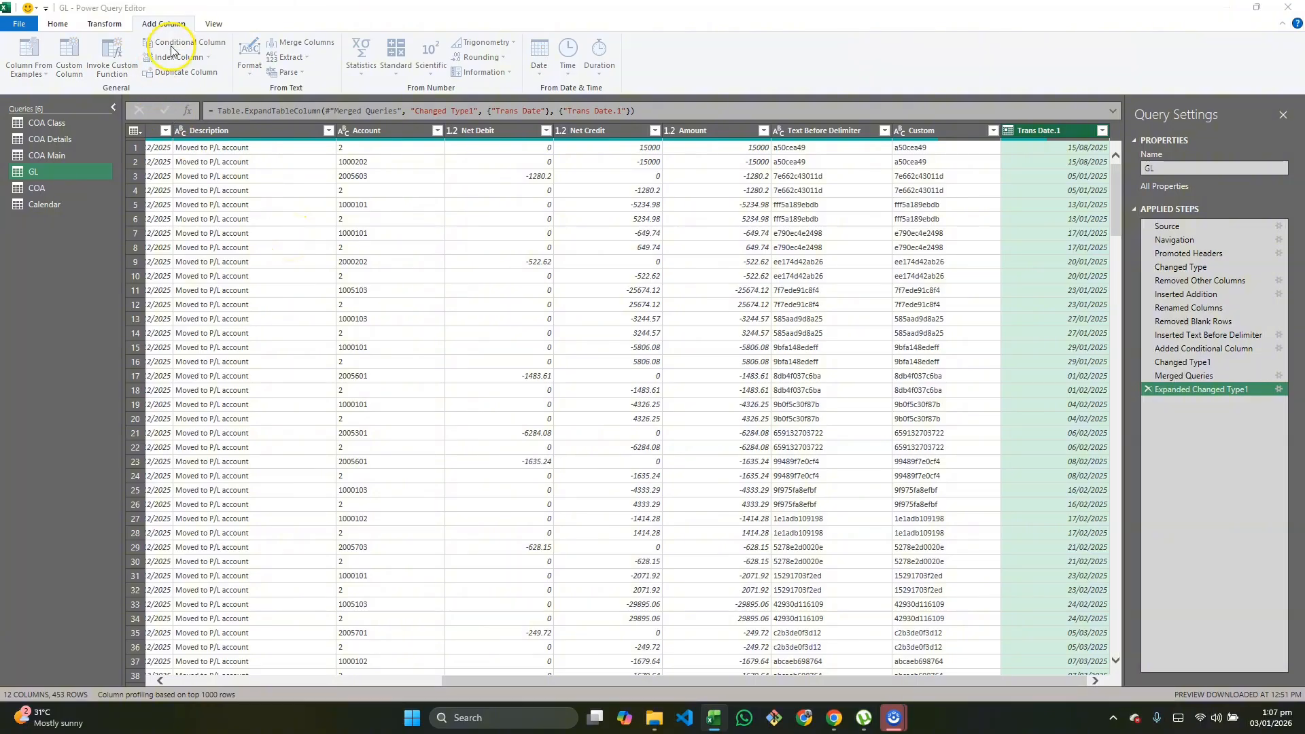
pyautogui.click(394, 298)
pyautogui.moveTo(394, 298); pyautogui.dragTo(341, 297)
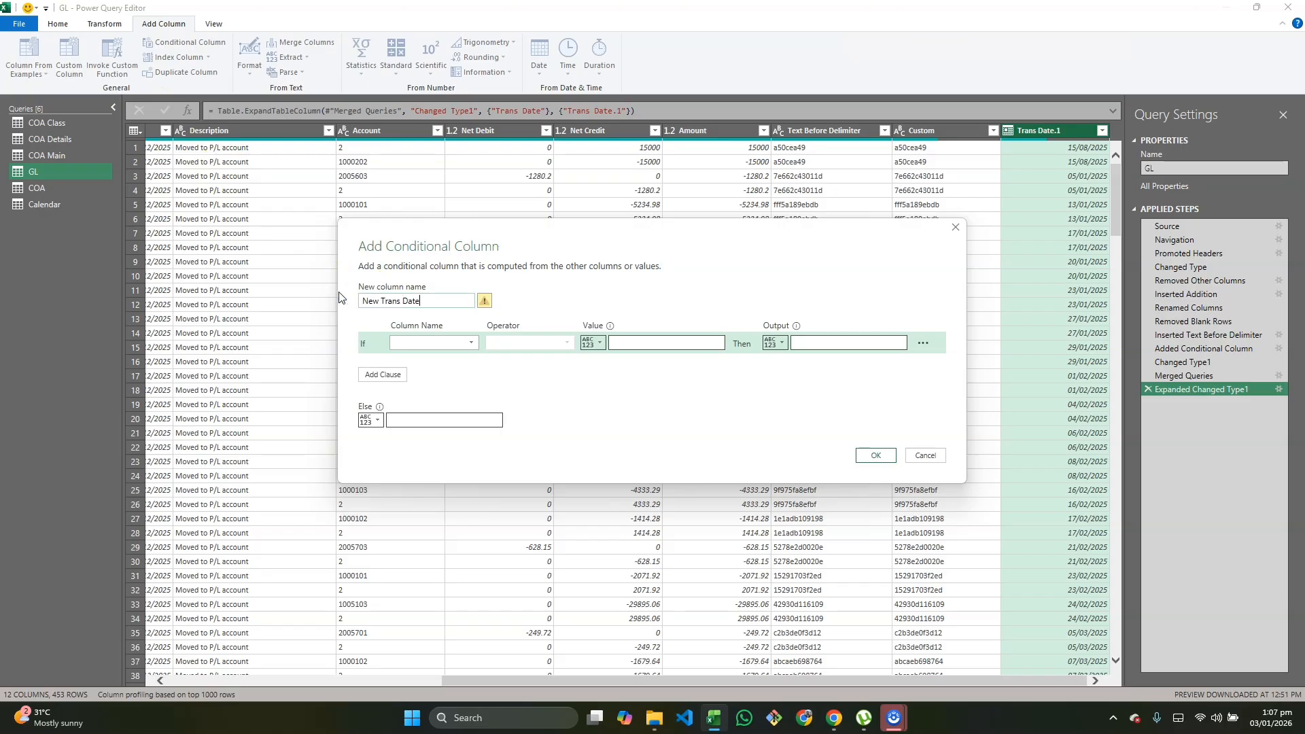
pyautogui.click(473, 345)
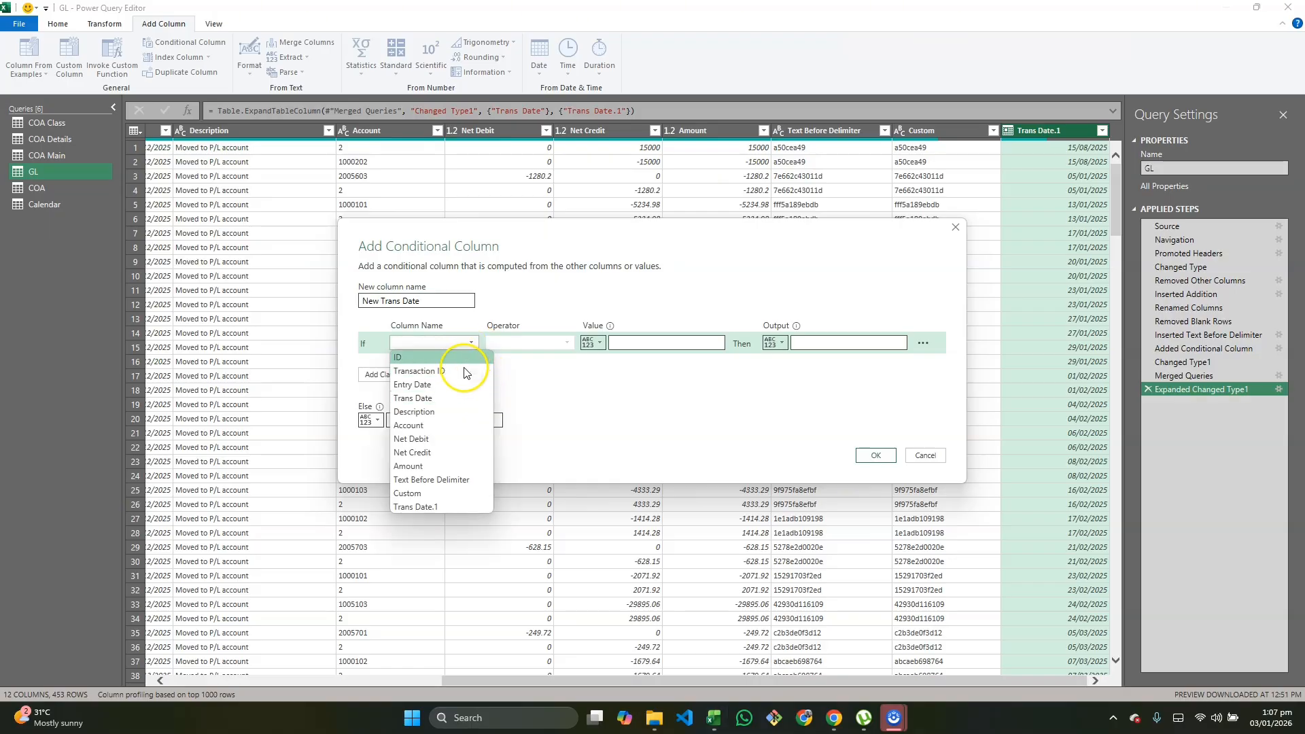
pyautogui.click(457, 506)
pyautogui.click(627, 341)
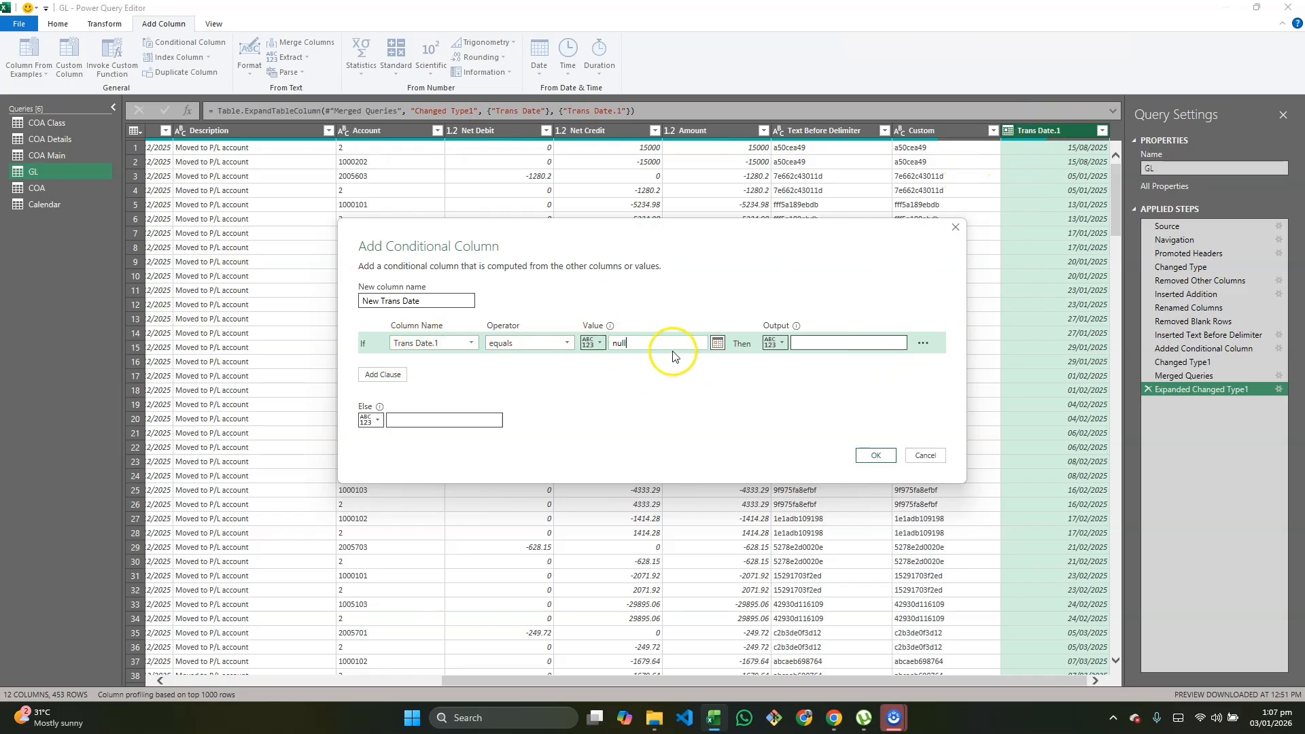
# Have the condition output the Trans Date column, otherwise the Trans Date.1 column, and create the conditional column
pyautogui.click(779, 344)
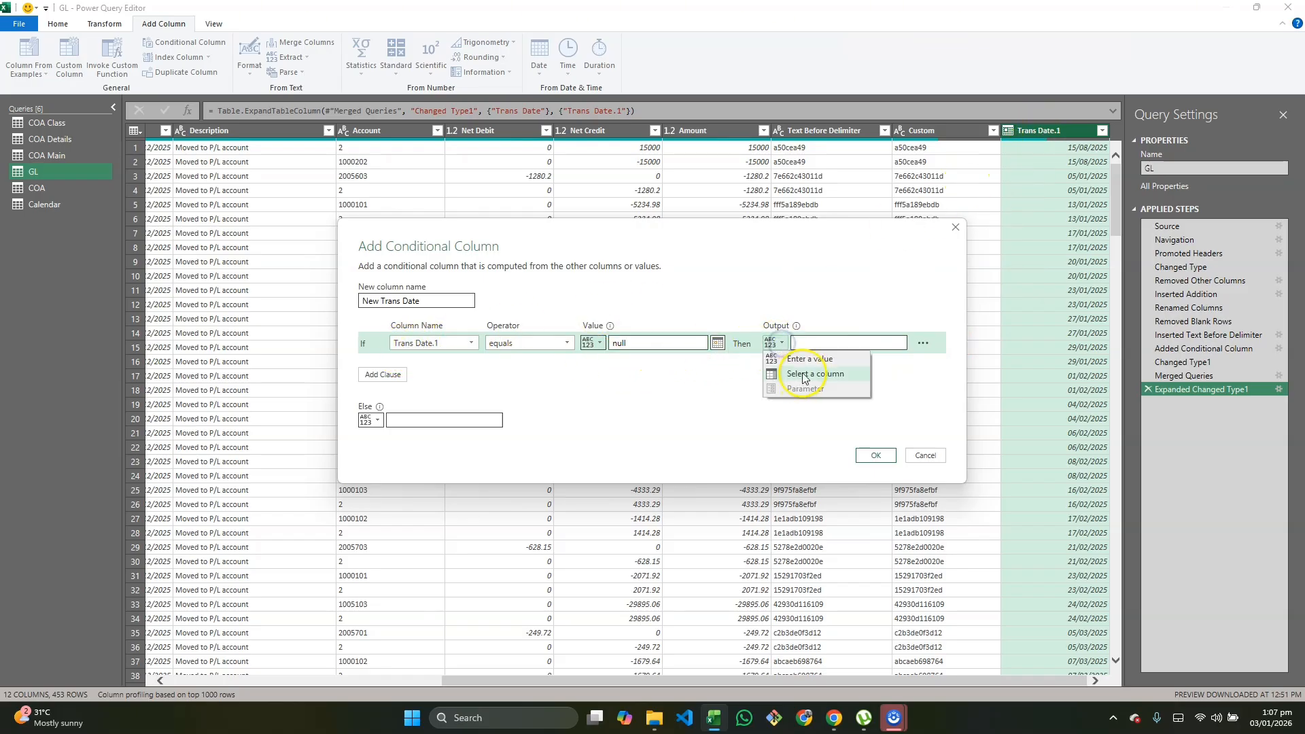
pyautogui.click(803, 375)
pyautogui.click(896, 342)
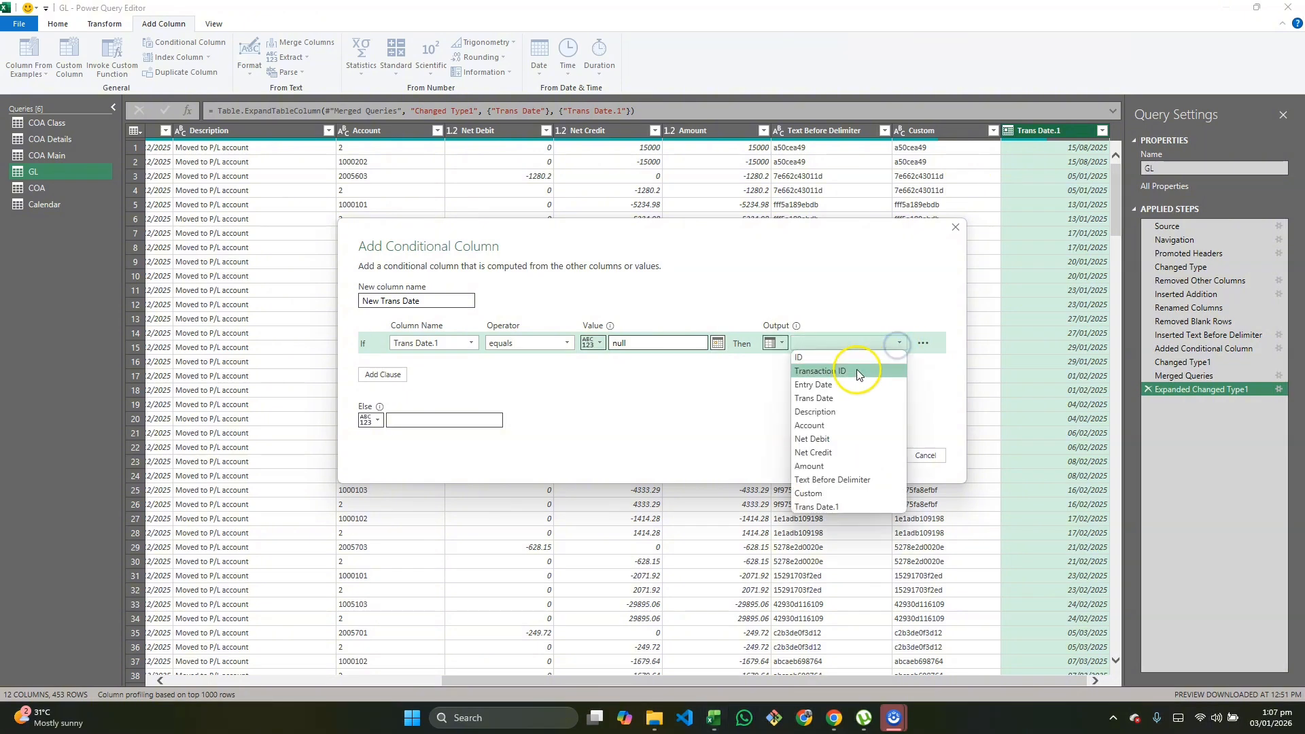
pyautogui.click(836, 398)
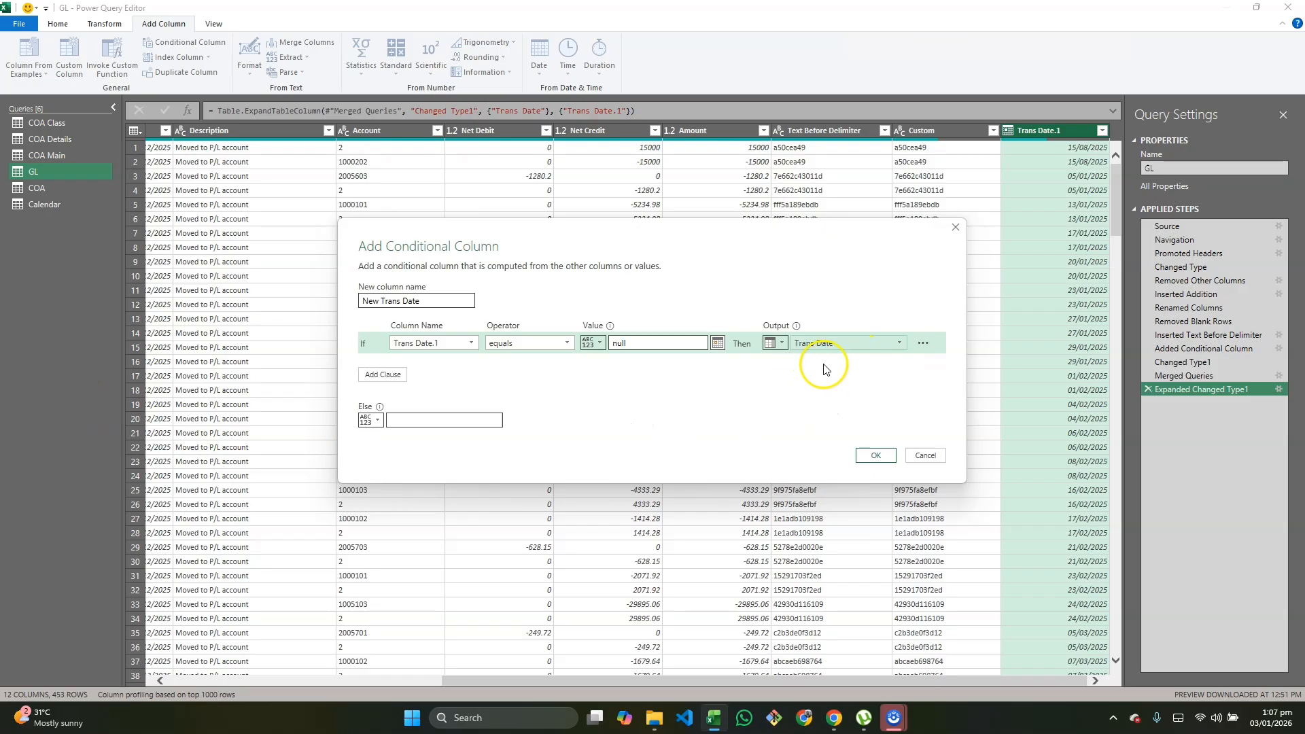
pyautogui.click(371, 422)
pyautogui.click(414, 452)
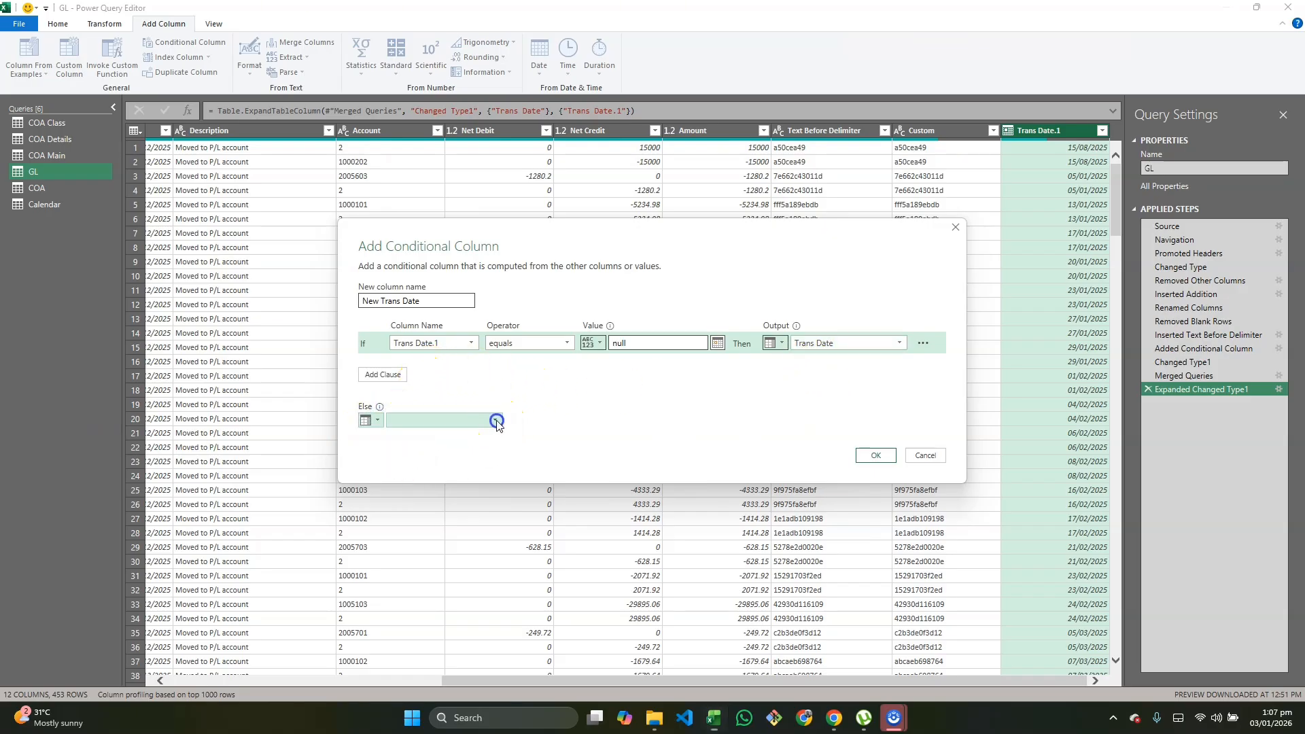
pyautogui.click(495, 420)
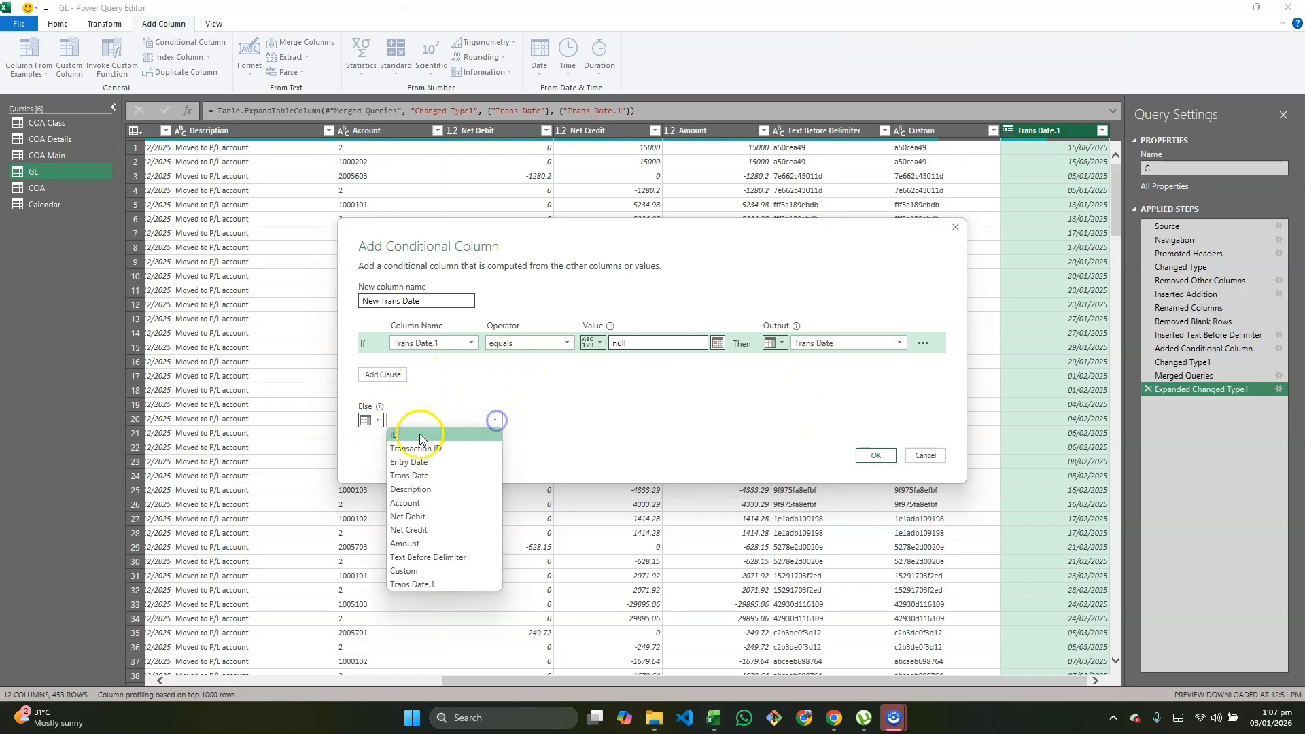
pyautogui.click(438, 585)
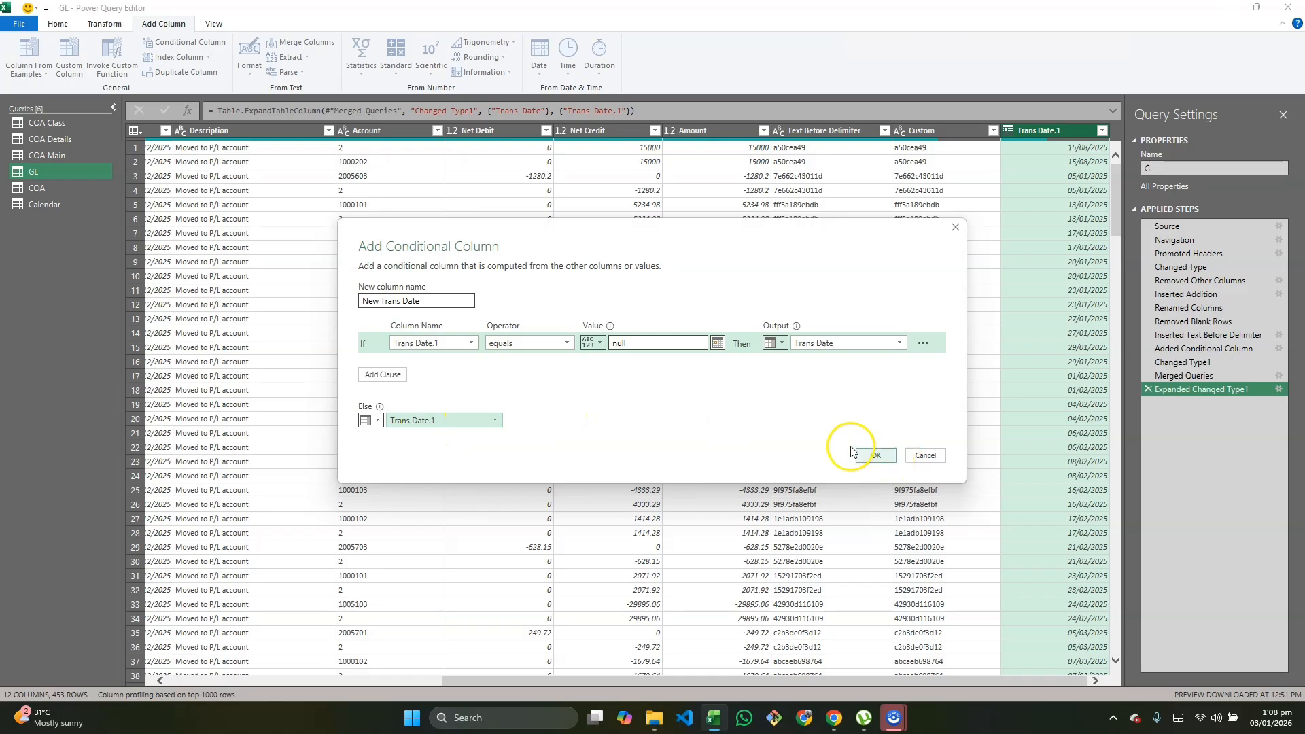
pyautogui.click(874, 455)
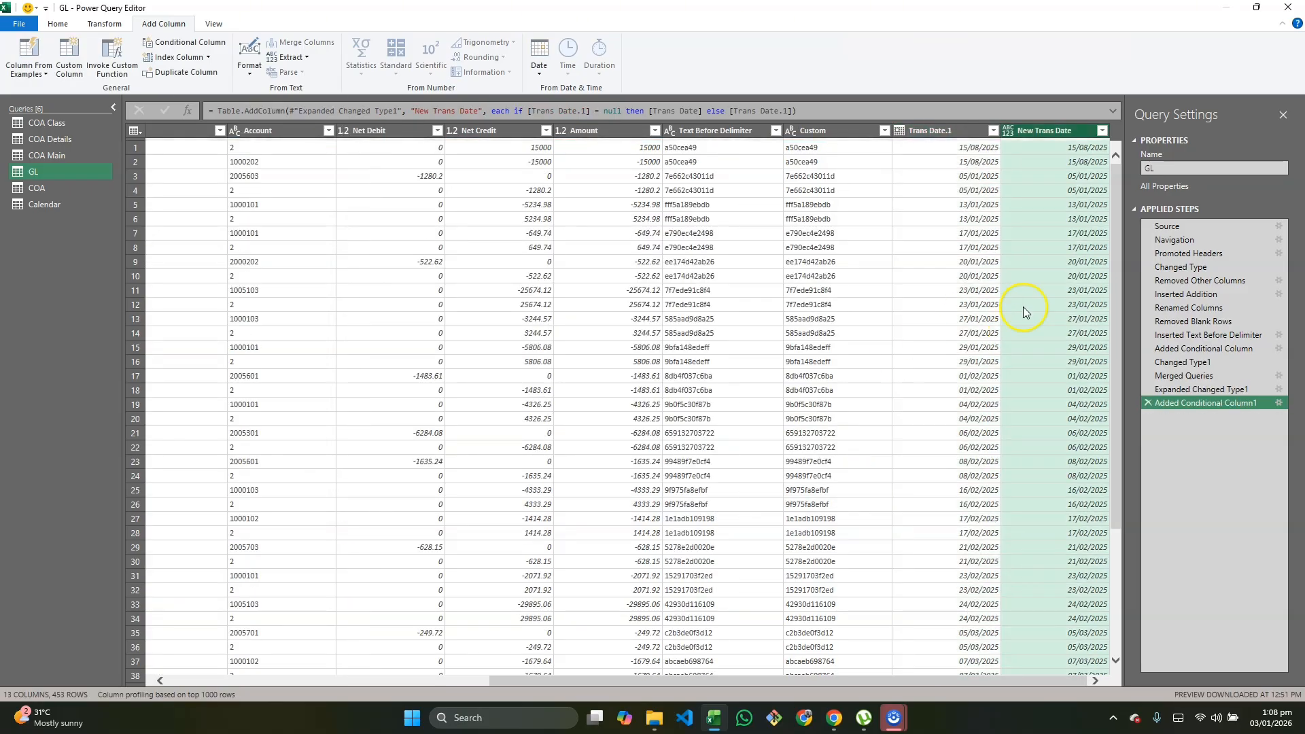
# Check the New Trans Date values against Trans Date.1 and Trans Date in the closing and original transaction rows
pyautogui.scroll(-20, 1013, 305)
pyautogui.scroll(-20, 1008, 420)
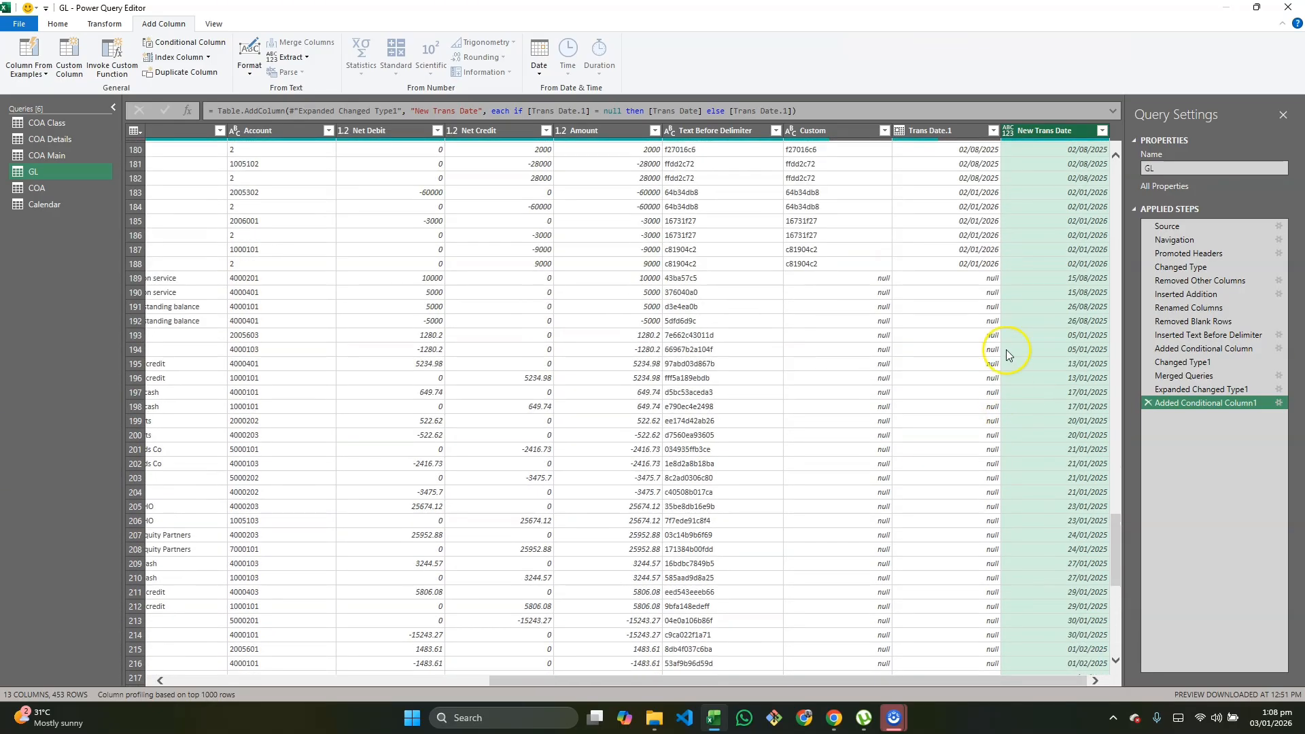
pyautogui.hscroll(-10, 952, 292)
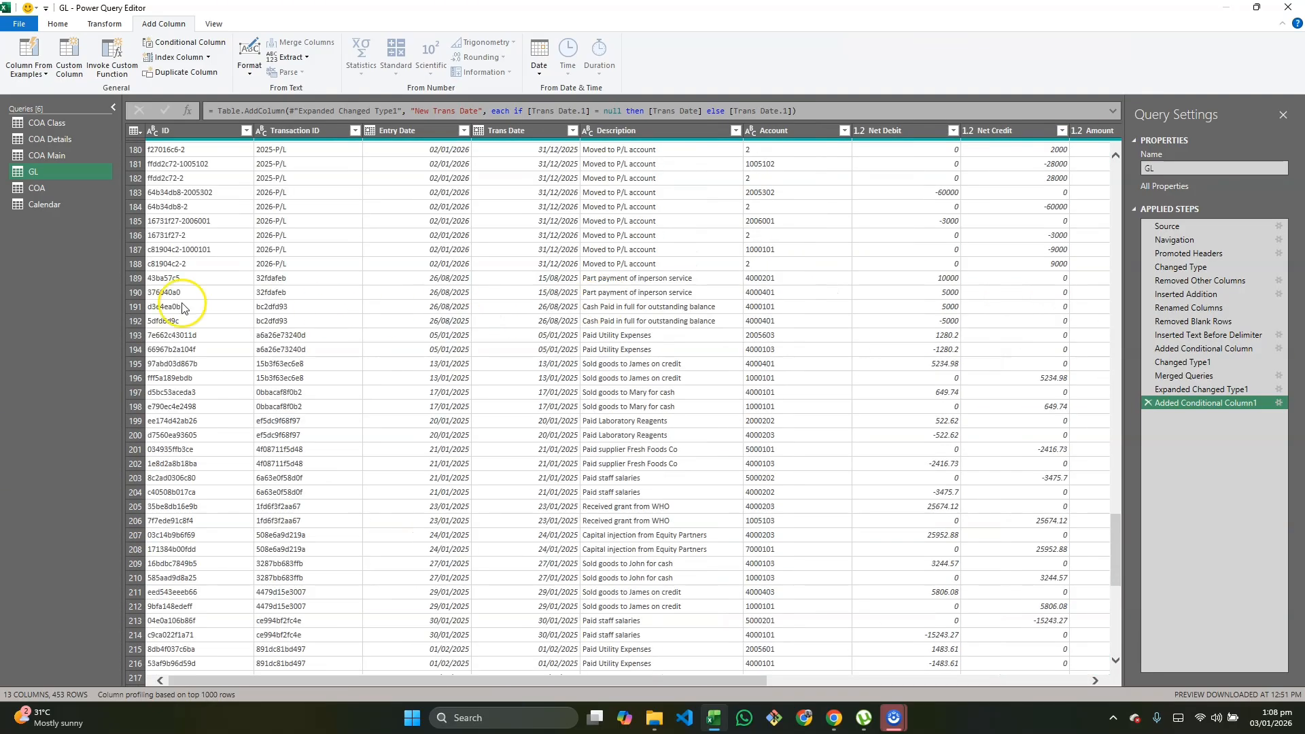
pyautogui.hscroll(10, 768, 300)
pyautogui.scroll(15, 1047, 344)
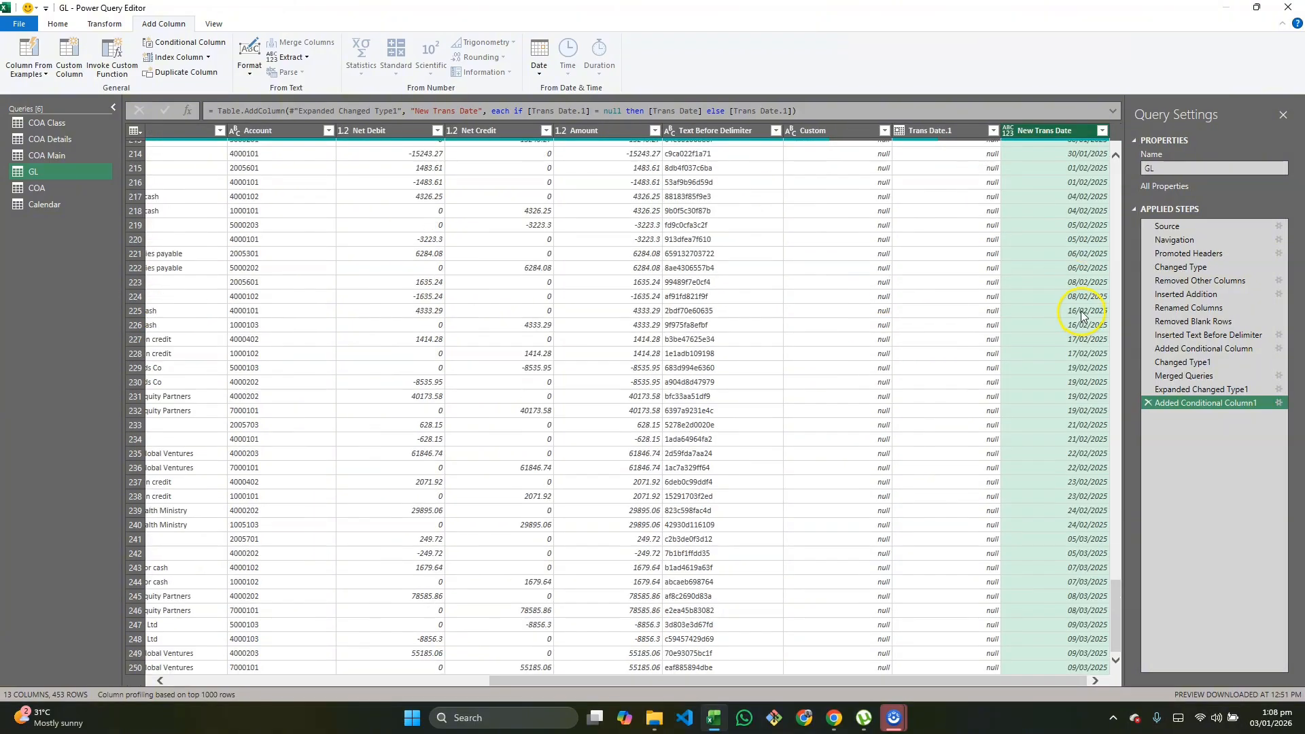
pyautogui.scroll(20, 1054, 293)
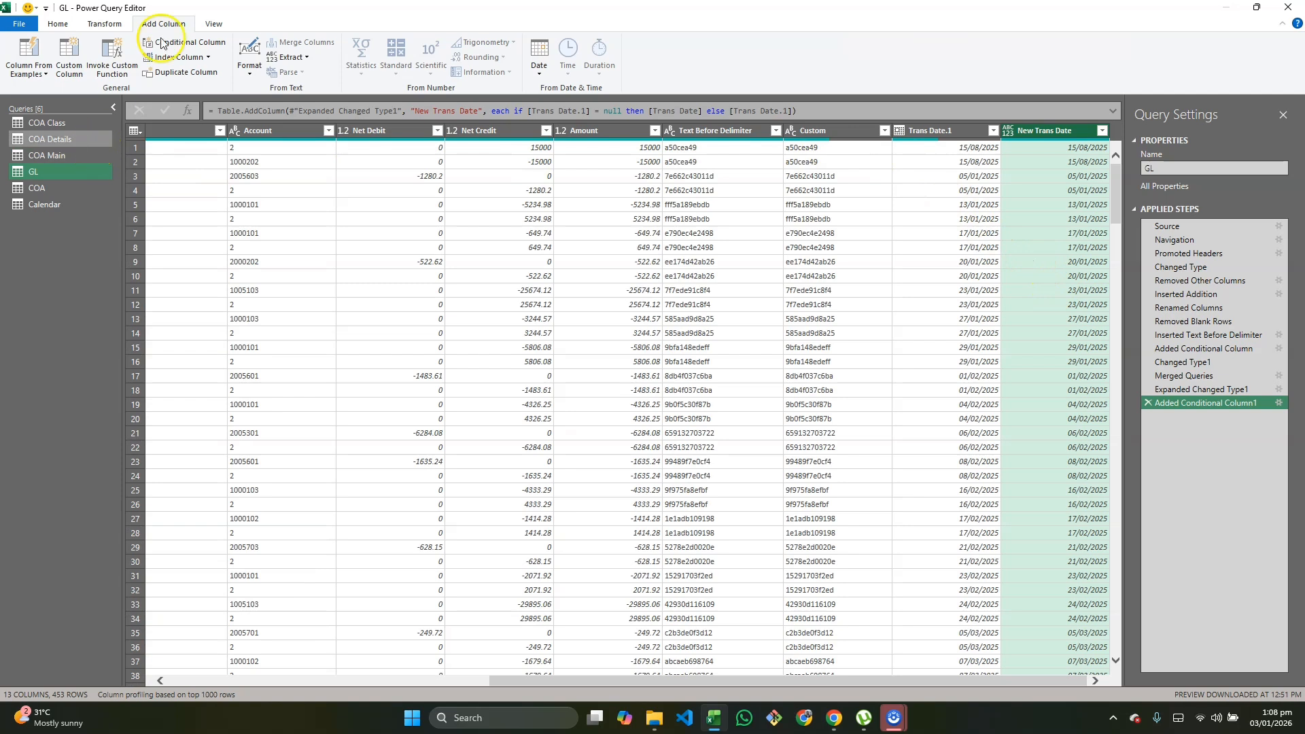
# Choose the columns to keep, excluding Trans Date, Text Before Delimiter, Custom and Trans Date.1
pyautogui.click(58, 24)
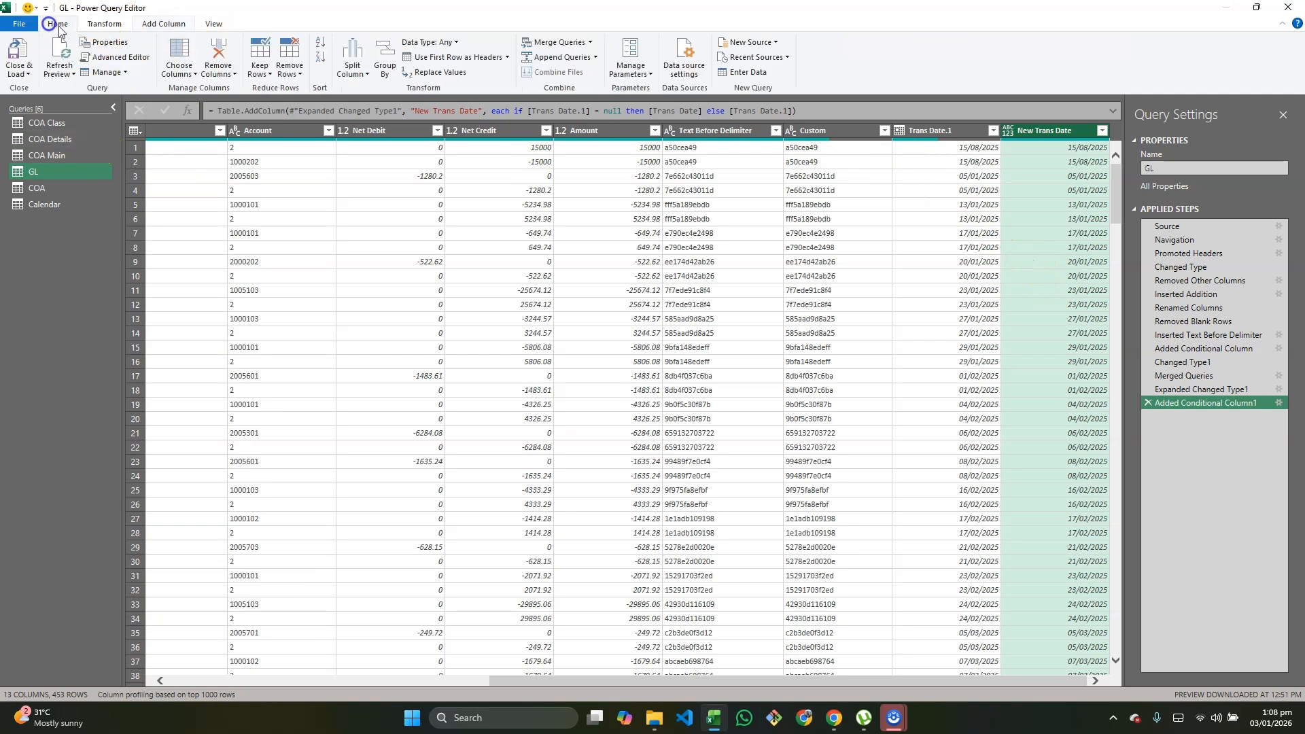
pyautogui.click(192, 74)
pyautogui.click(188, 91)
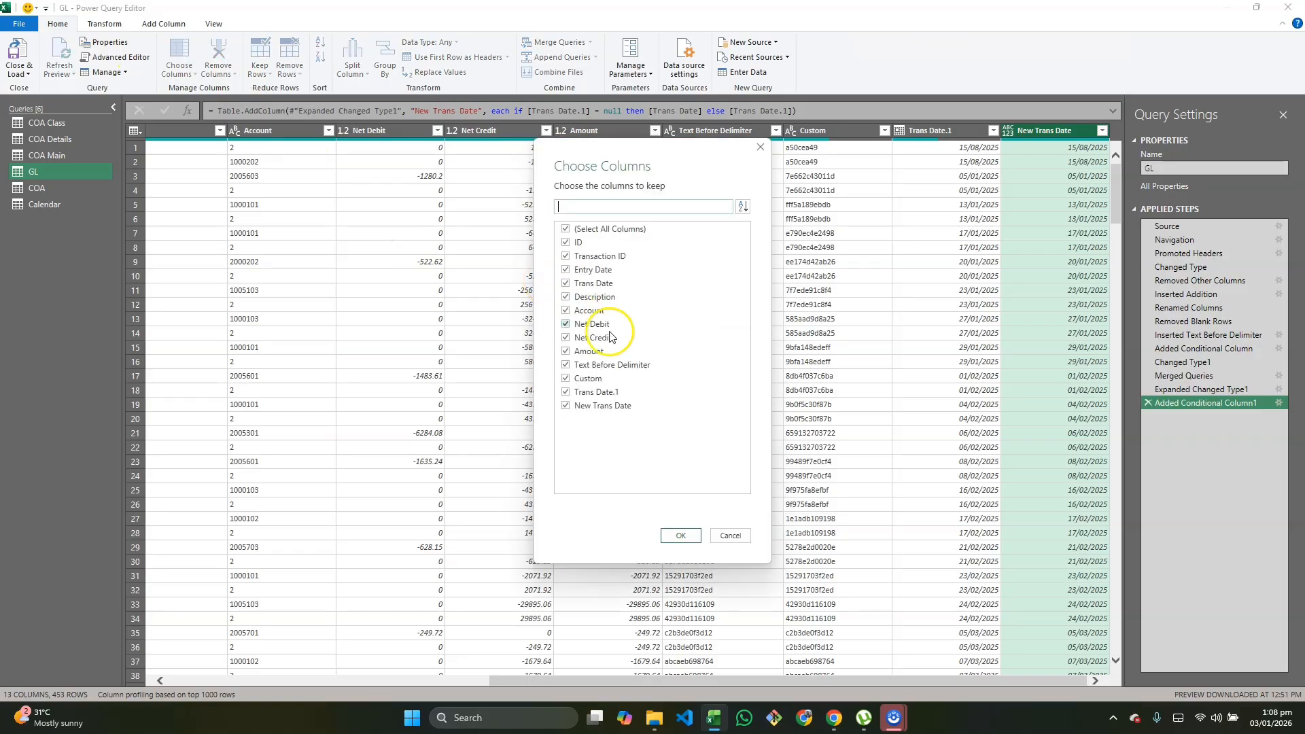
pyautogui.click(565, 392)
pyautogui.click(565, 379)
pyautogui.click(565, 365)
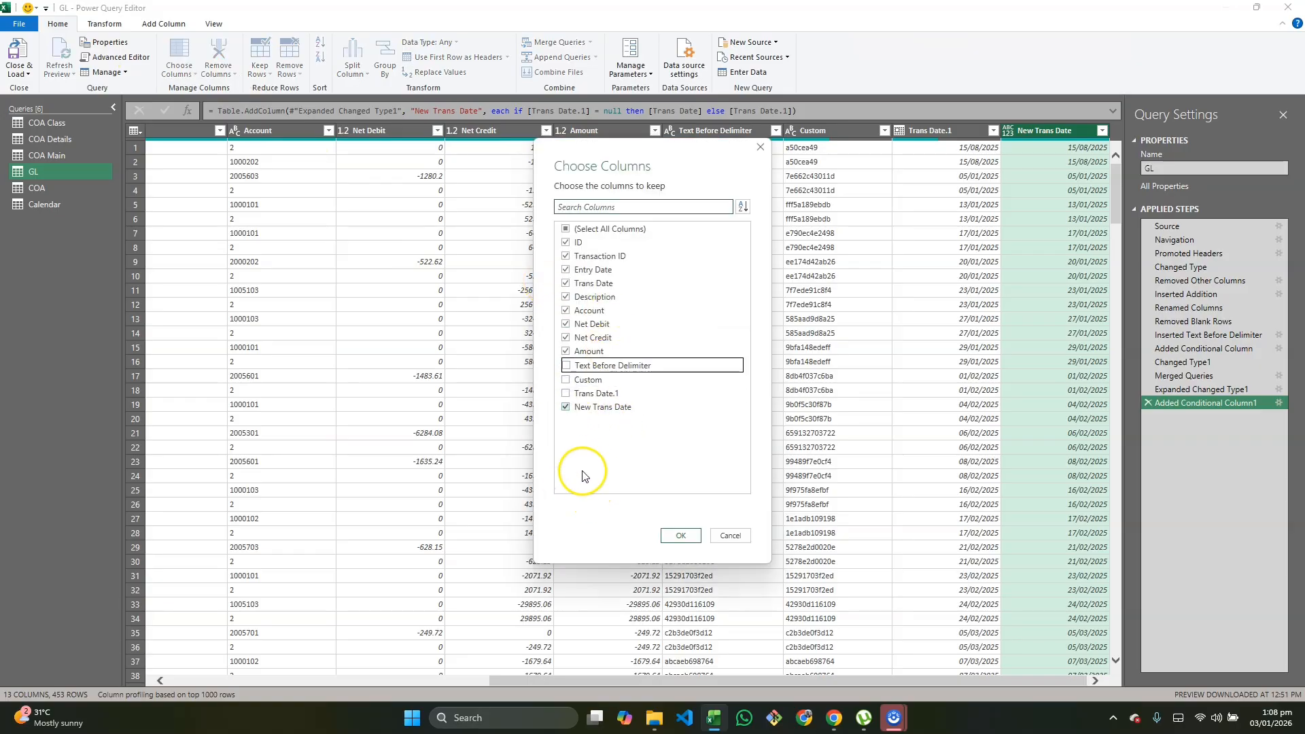
pyautogui.click(566, 283)
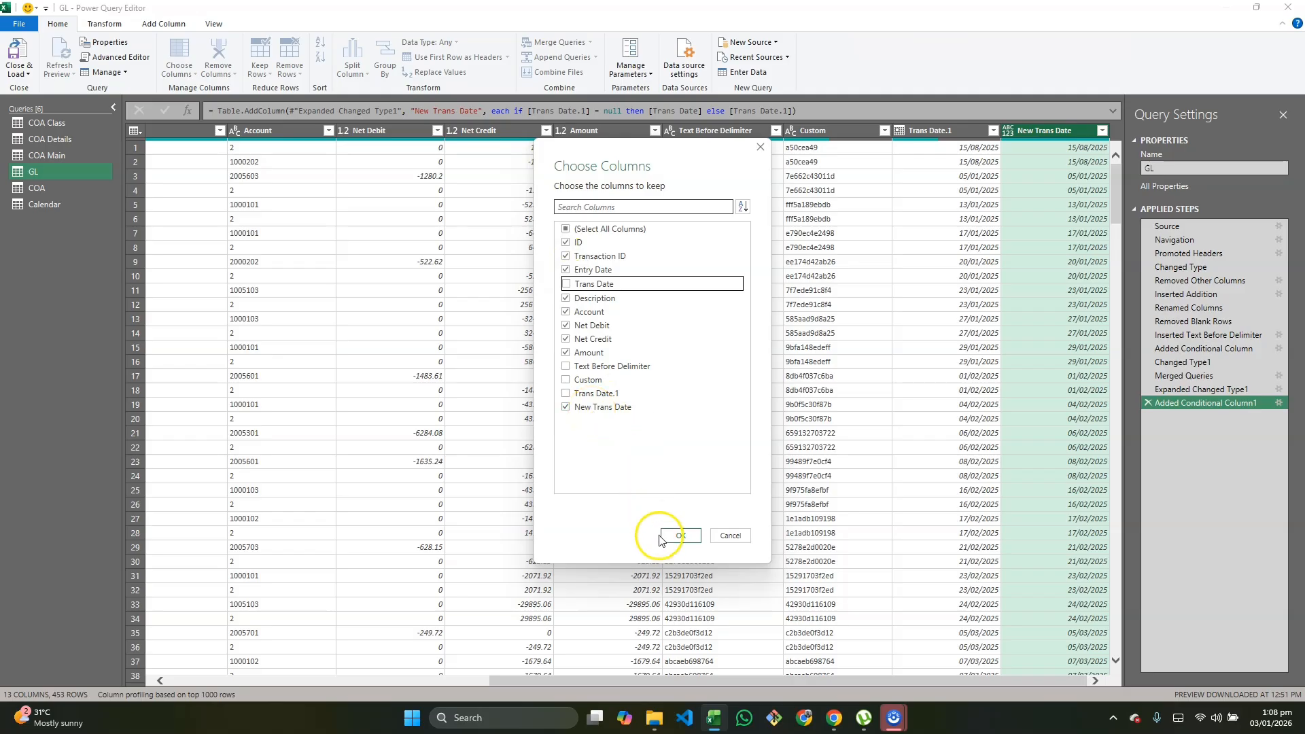
pyautogui.click(680, 535)
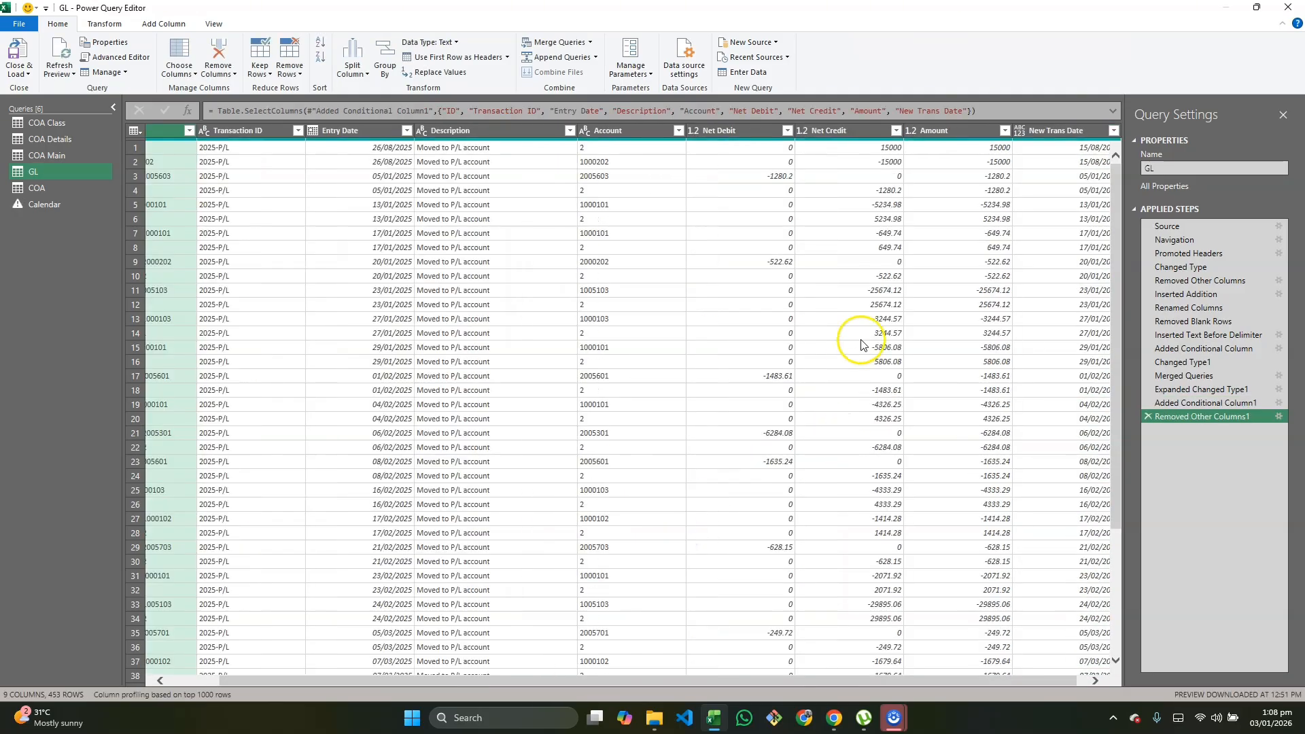
# Set the New Trans Date column's data type to Date and rename the column Trans Date
pyautogui.click(1018, 132)
pyautogui.click(1006, 134)
pyautogui.click(1029, 222)
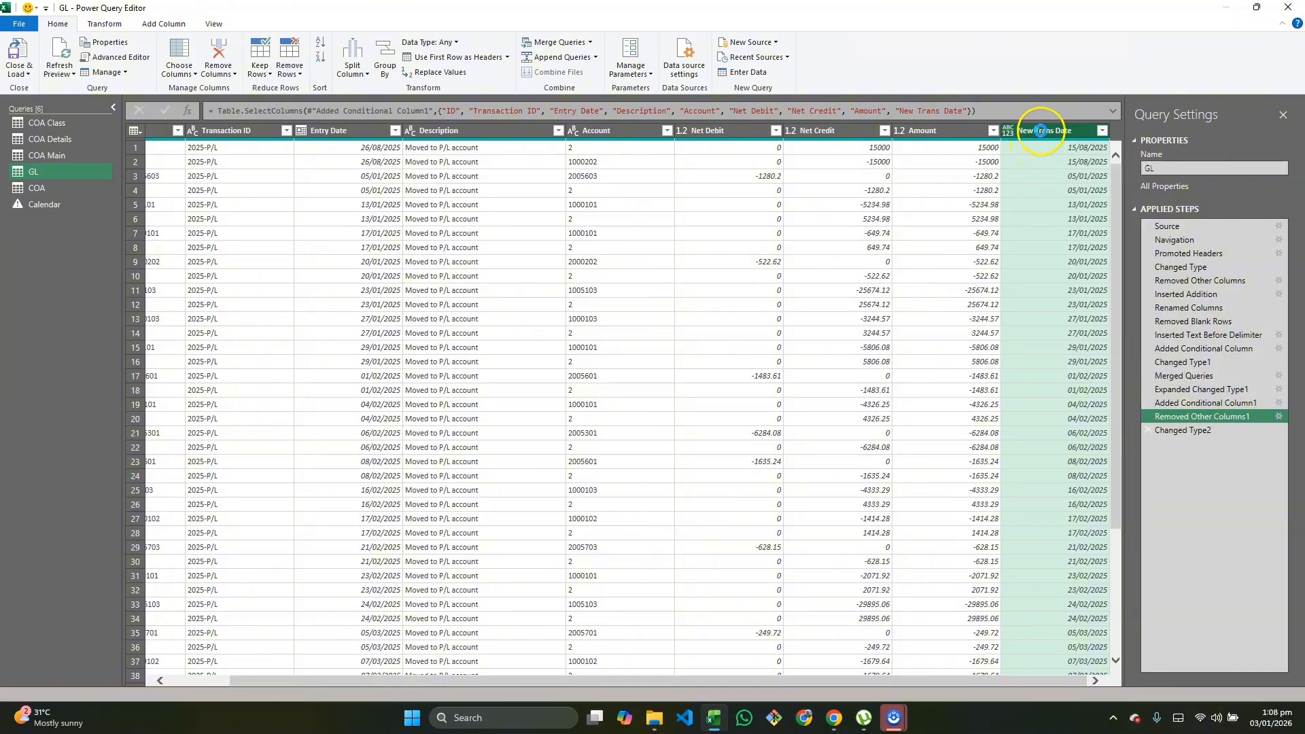
pyautogui.doubleClick(1050, 132)
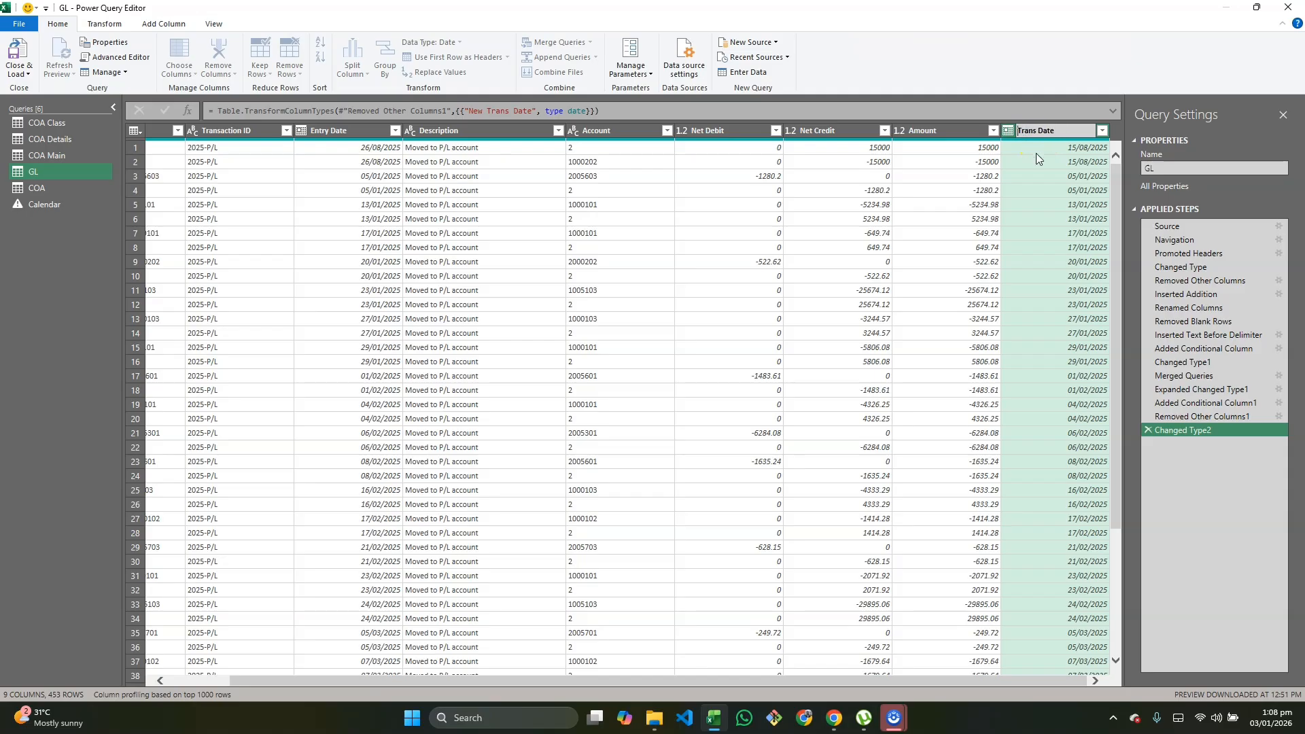
pyautogui.write('Trans Date')
pyautogui.press('Return')
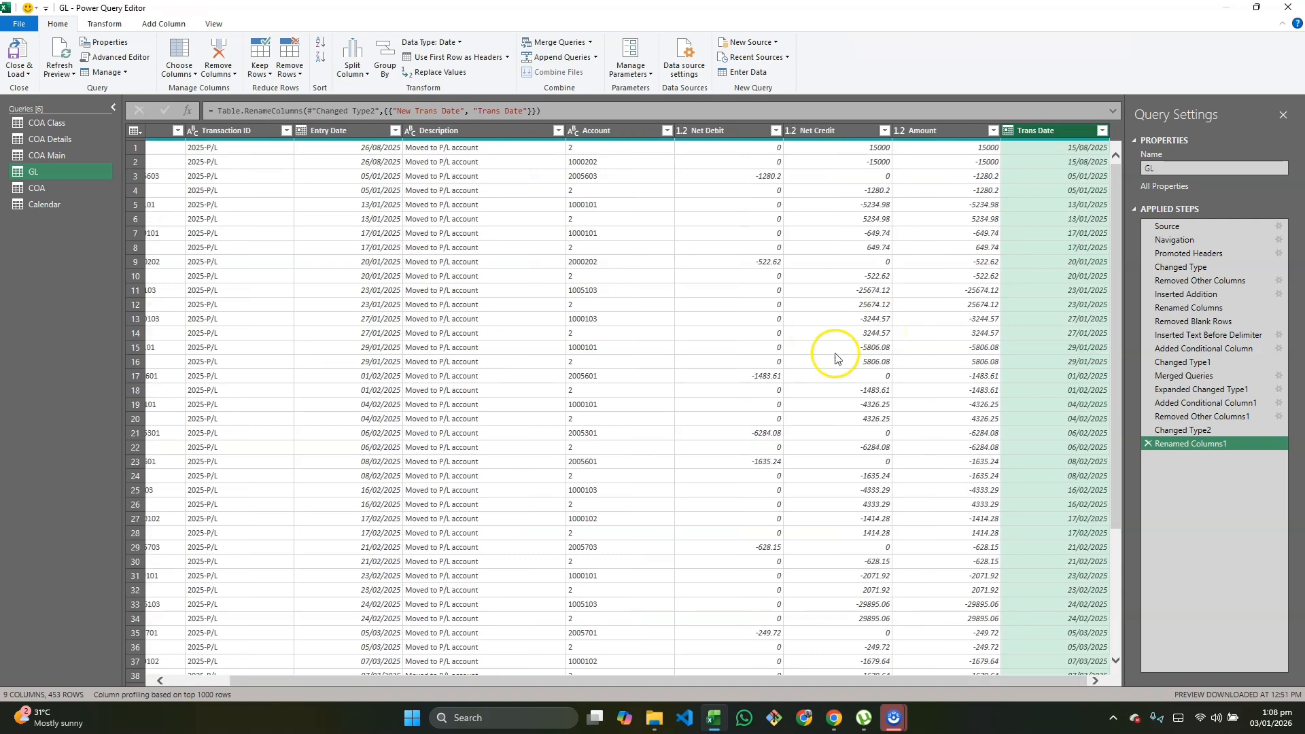
pyautogui.click(1106, 622)
pyautogui.scroll(-3, 1077, 550)
pyautogui.scroll(4, 1065, 473)
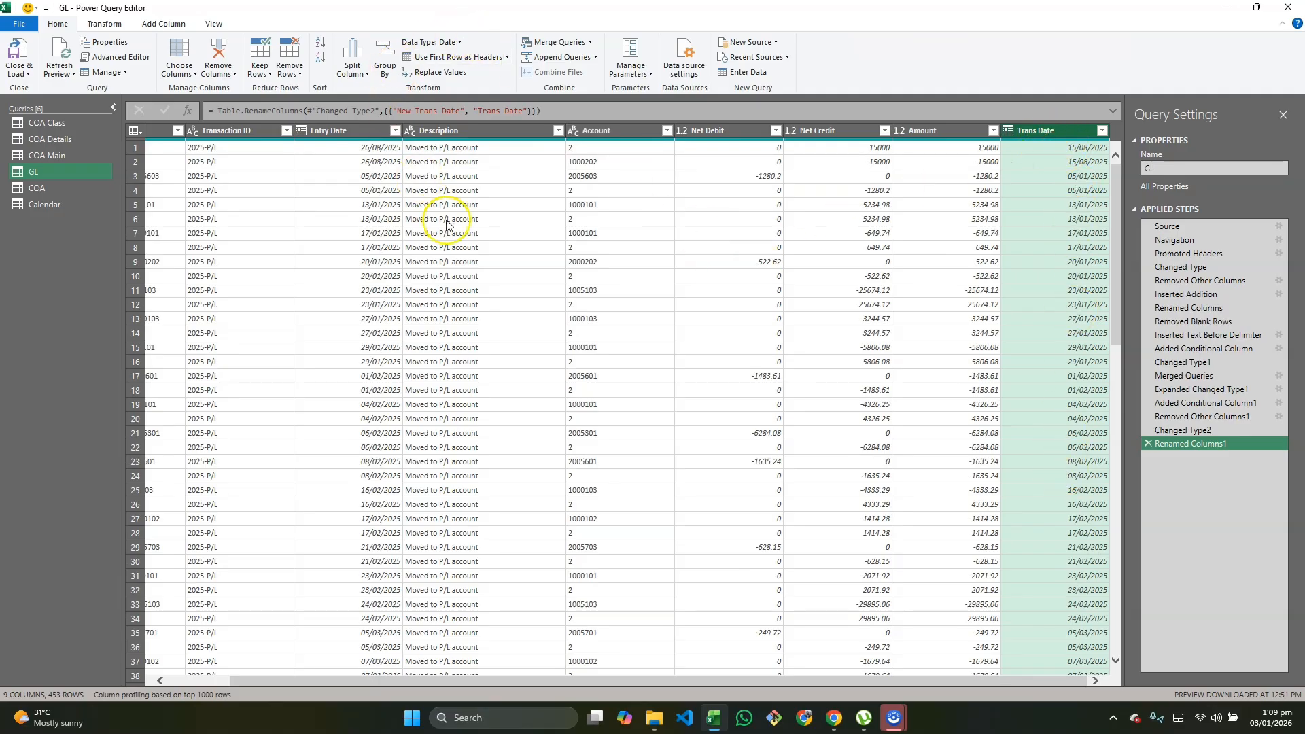
# Apply the GL query changes and load them into the workbook's data model
pyautogui.click(20, 71)
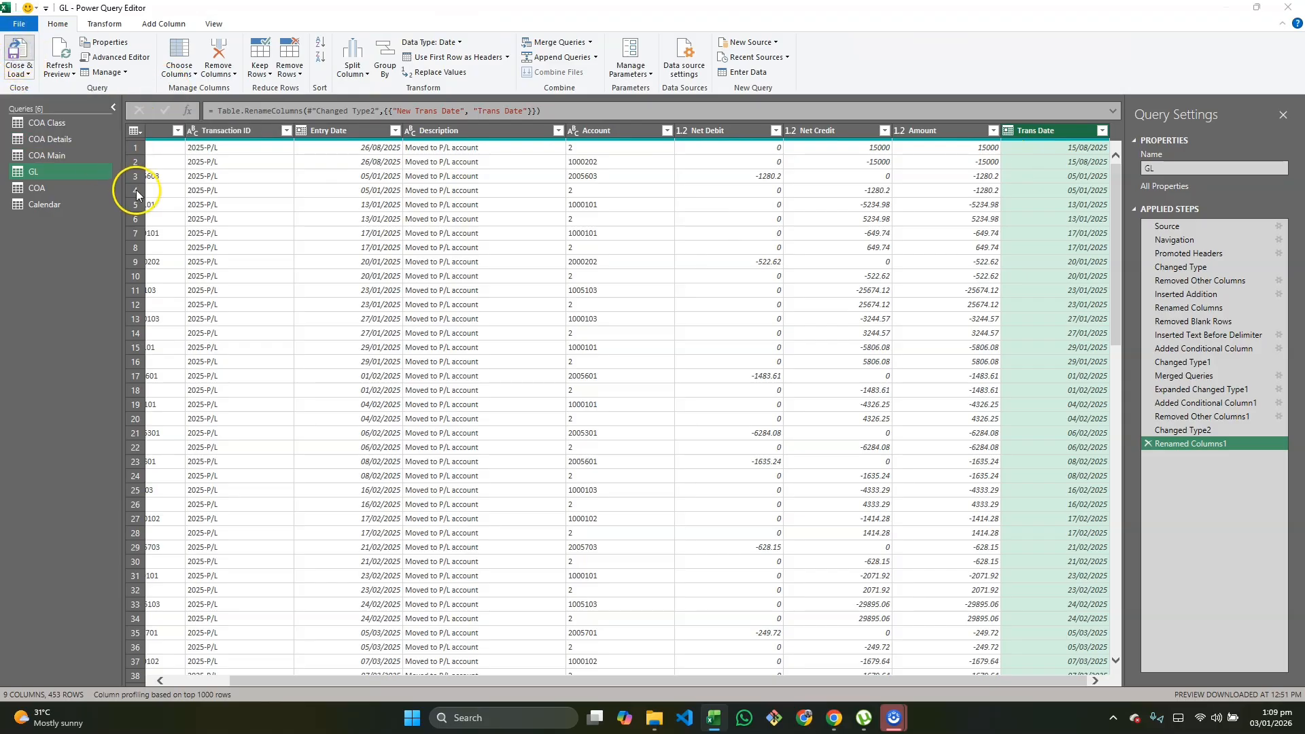
pyautogui.hscroll(5, 743, 342)
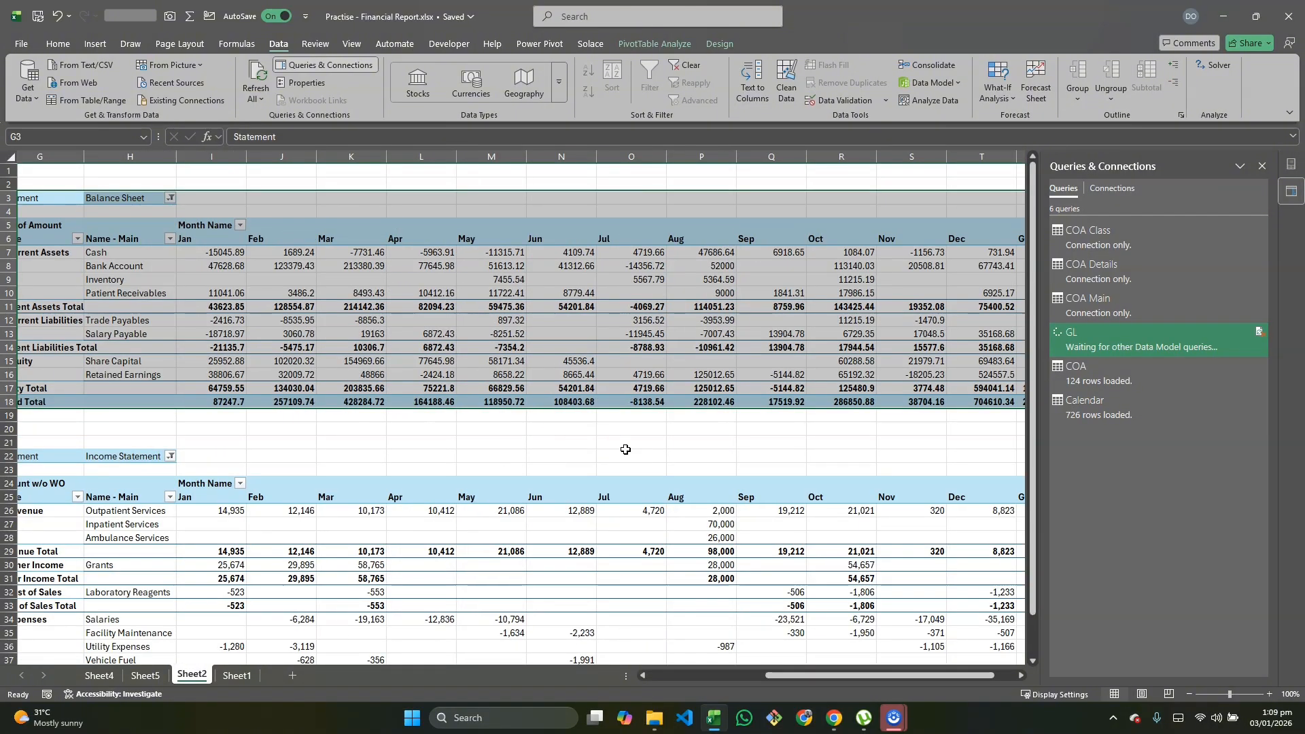
pyautogui.click(533, 430)
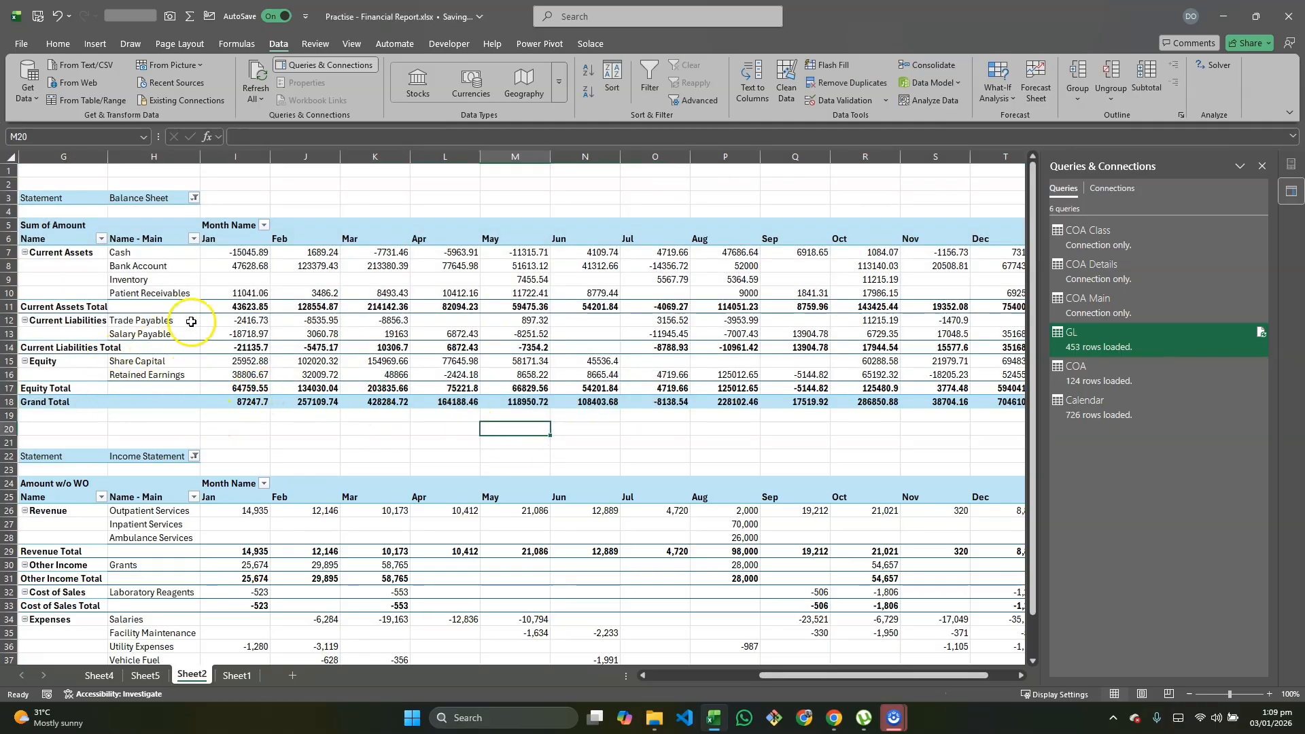
# Review the monthly Retained Earnings amounts in the Balance Sheet pivot table
pyautogui.click(237, 306)
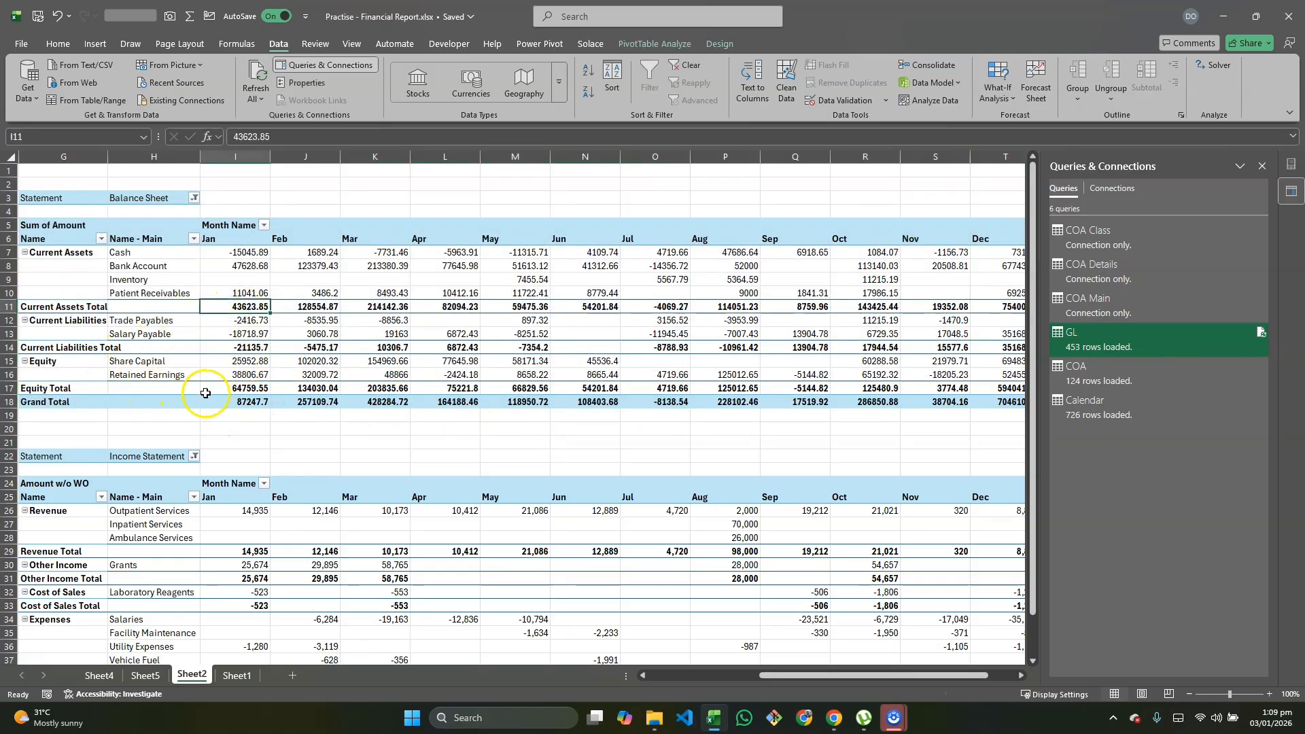
pyautogui.moveTo(248, 375); pyautogui.dragTo(800, 377)
pyautogui.click(354, 453)
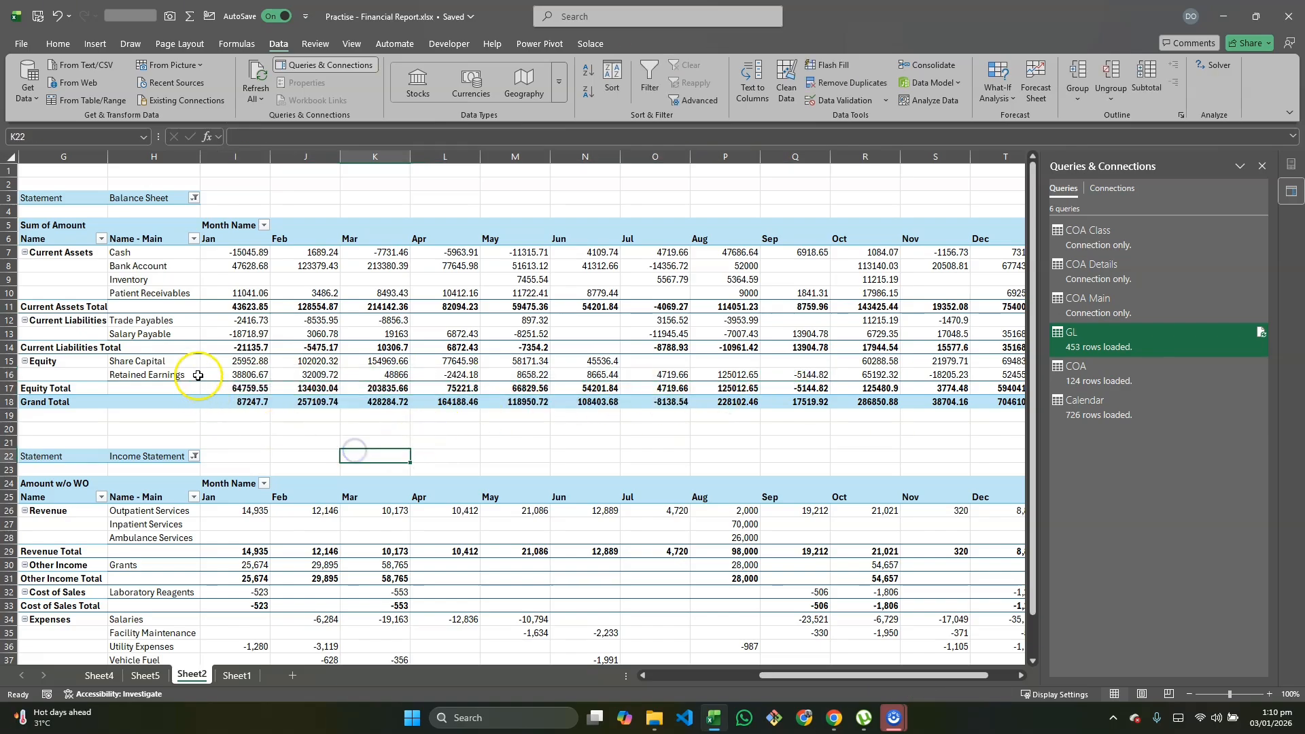
# Check January's Current Assets Total against the sum of its Current Liabilities Total and Equity Total
pyautogui.click(222, 311)
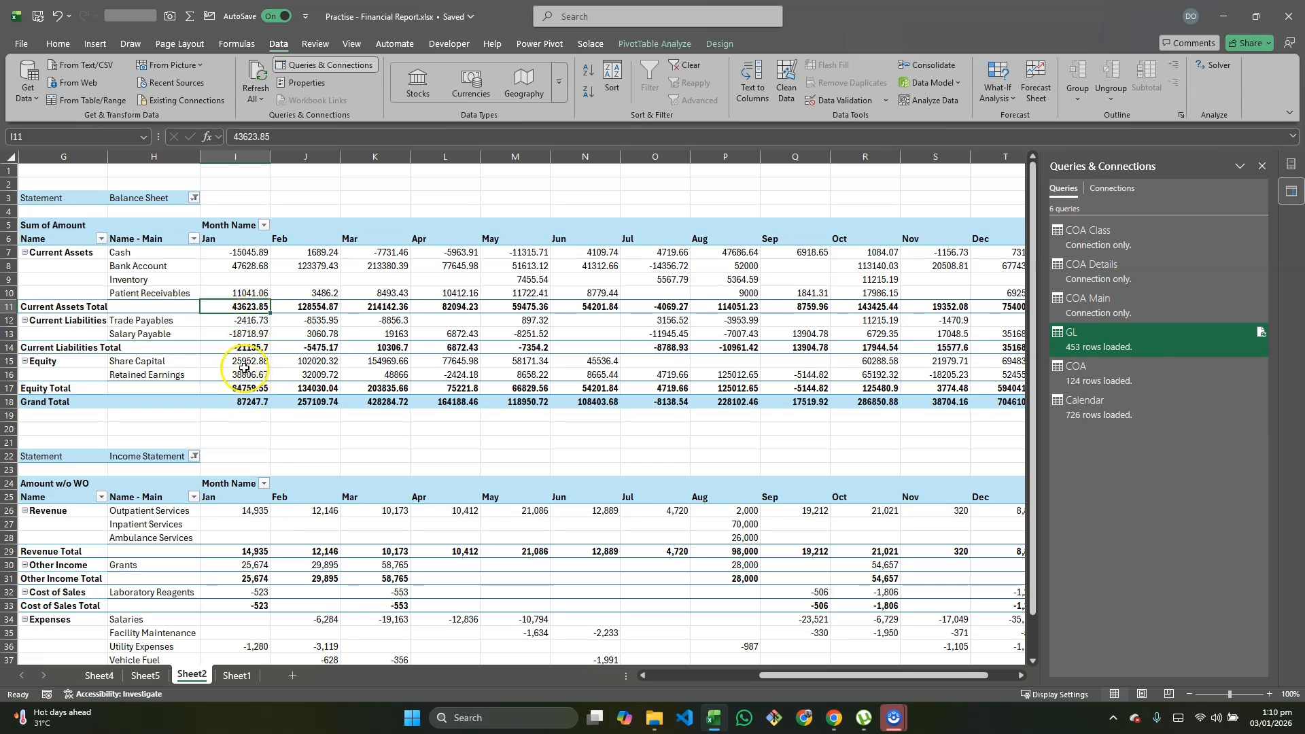
pyautogui.moveTo(241, 312); pyautogui.dragTo(252, 347)
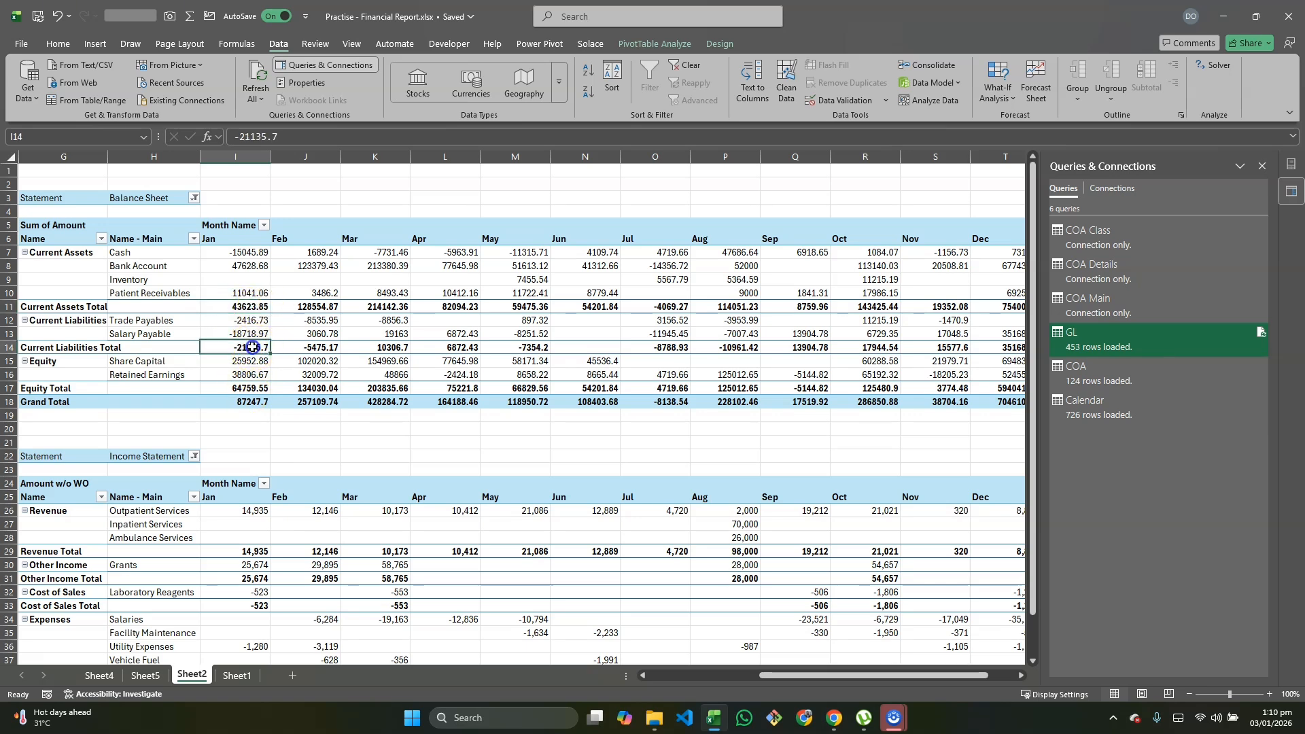
pyautogui.keyDown('ctrl'); pyautogui.click(247, 388); pyautogui.keyUp('ctrl')
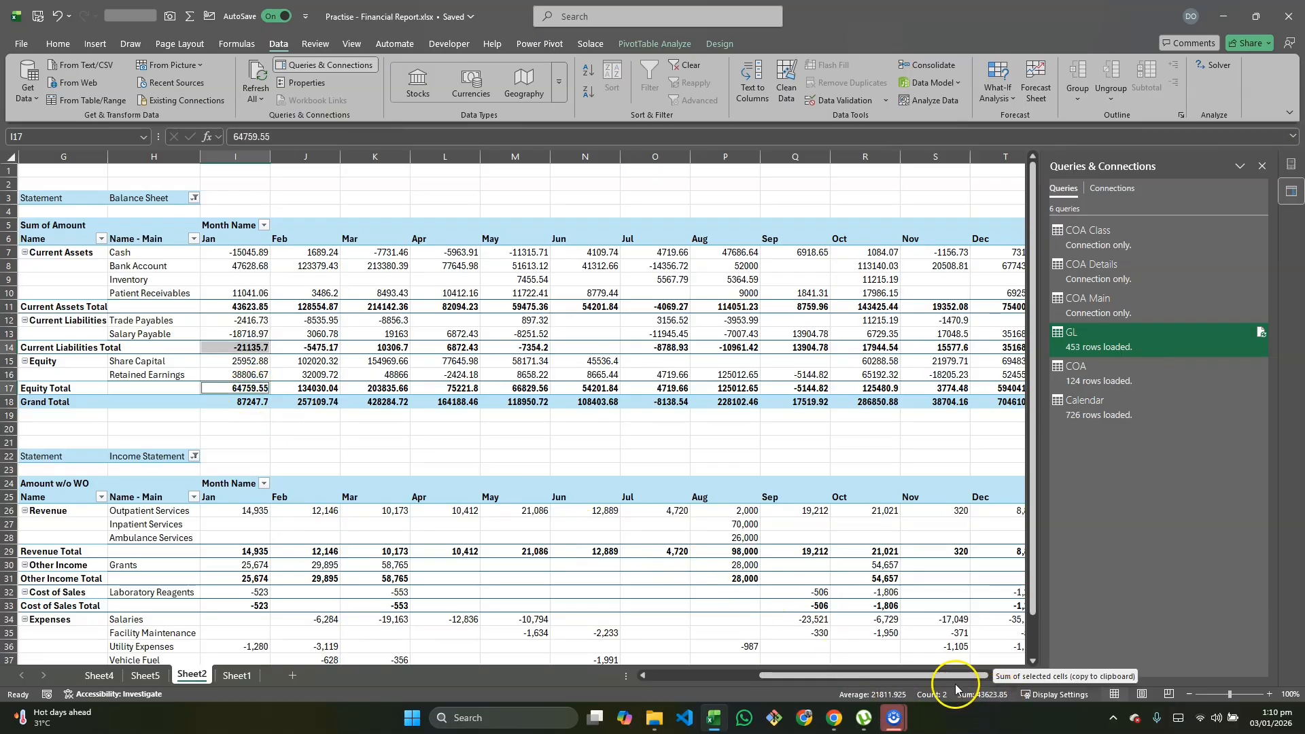
pyautogui.hscroll(3, 446, 414)
pyautogui.hscroll(-3, 476, 422)
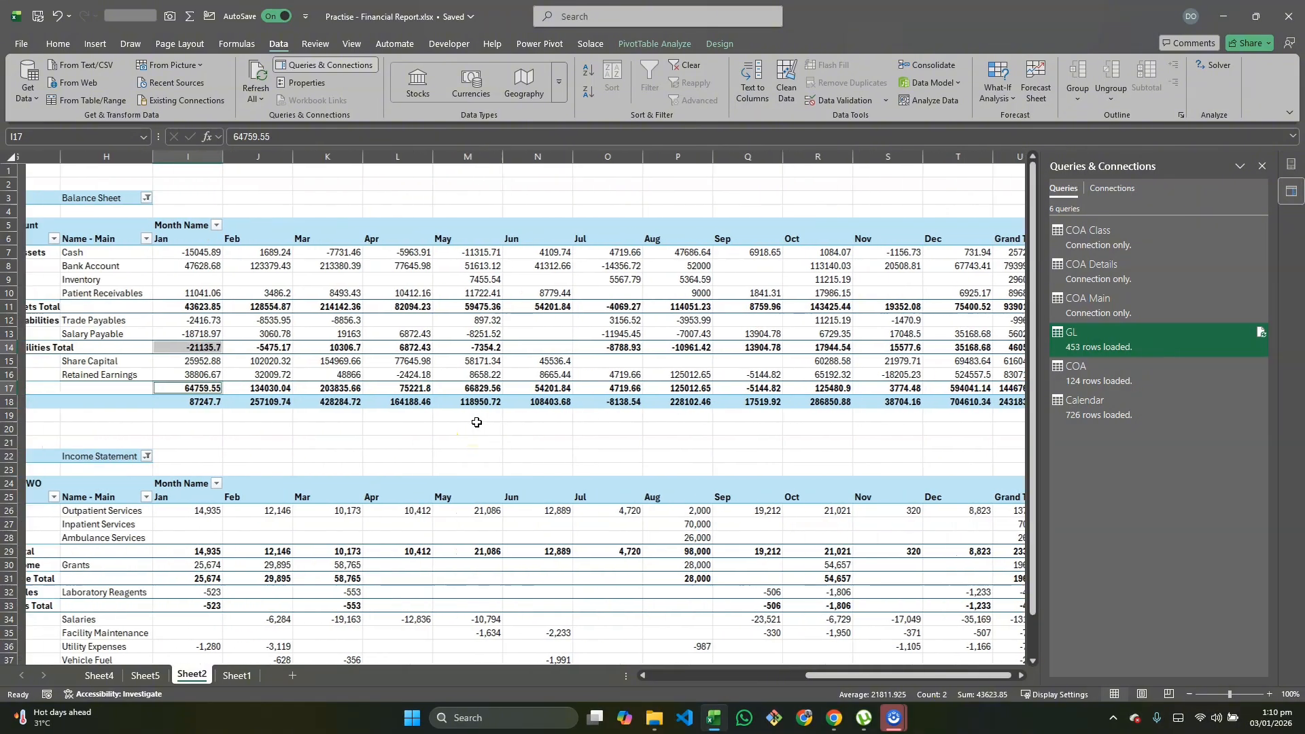
# Compare the Income Statement's monthly Grand Total row with the Retained Earnings row of the Balance Sheet
pyautogui.hscroll(-1, 476, 422)
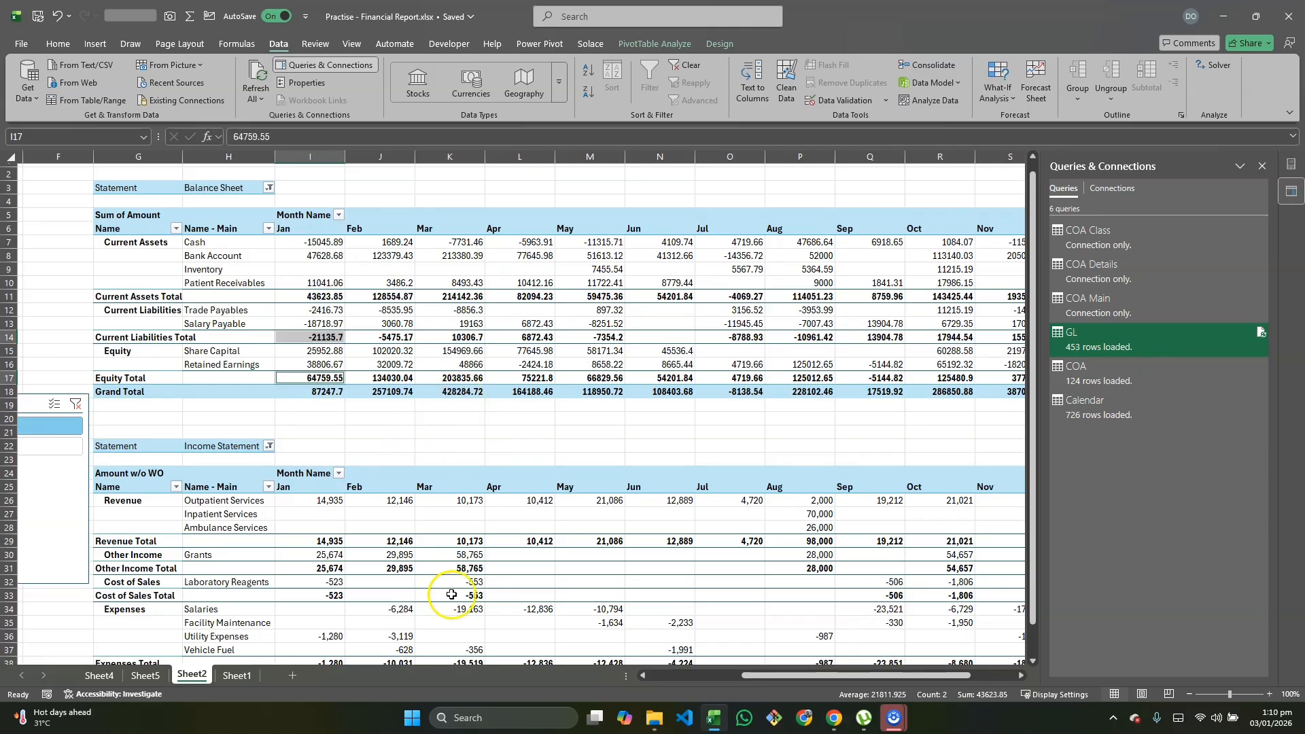
pyautogui.scroll(-3, 338, 589)
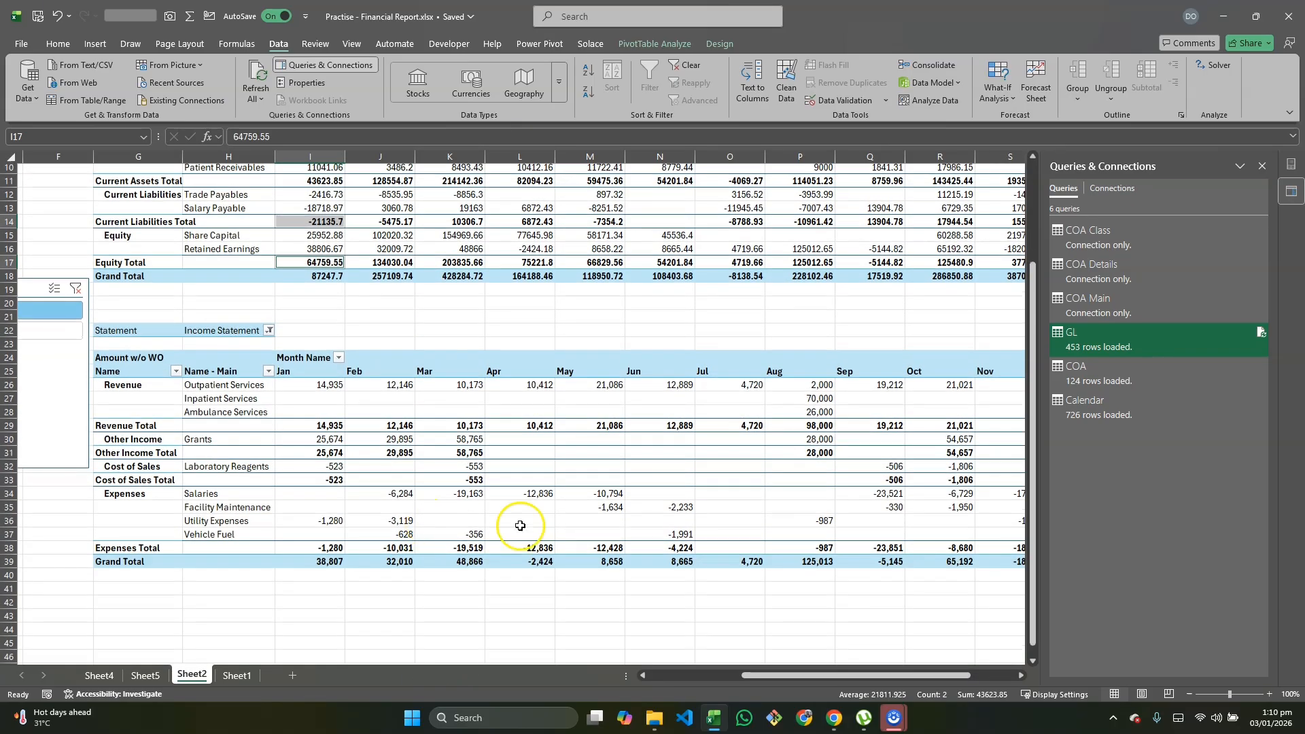
pyautogui.hscroll(3, 481, 519)
pyautogui.hscroll(-3, 454, 524)
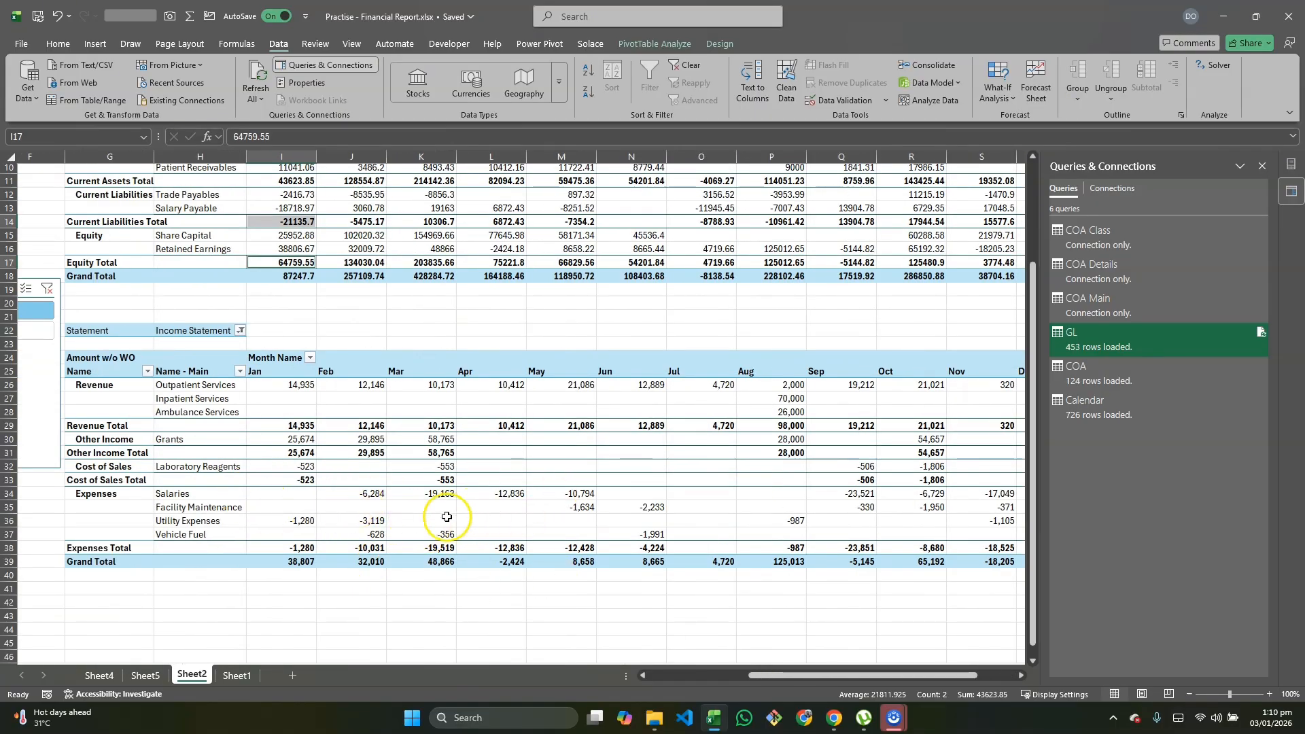
pyautogui.scroll(2, 296, 411)
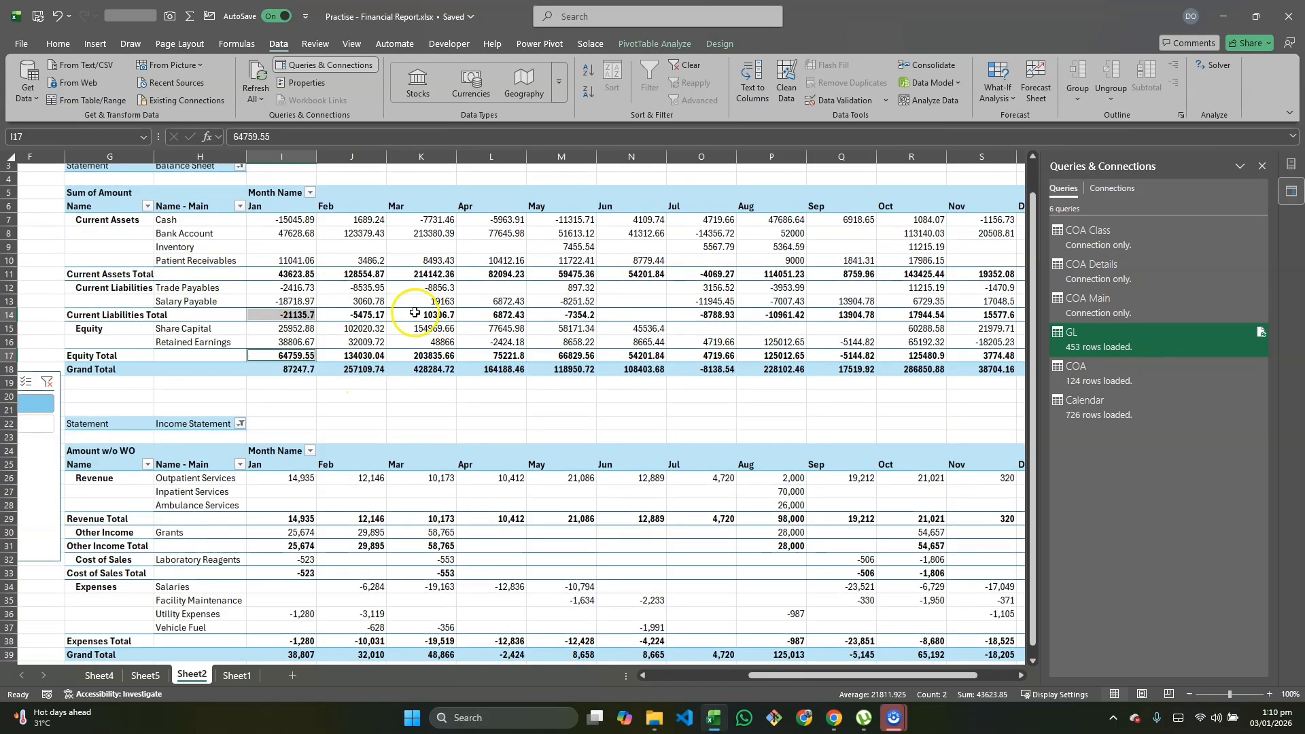
pyautogui.hscroll(1, 680, 333)
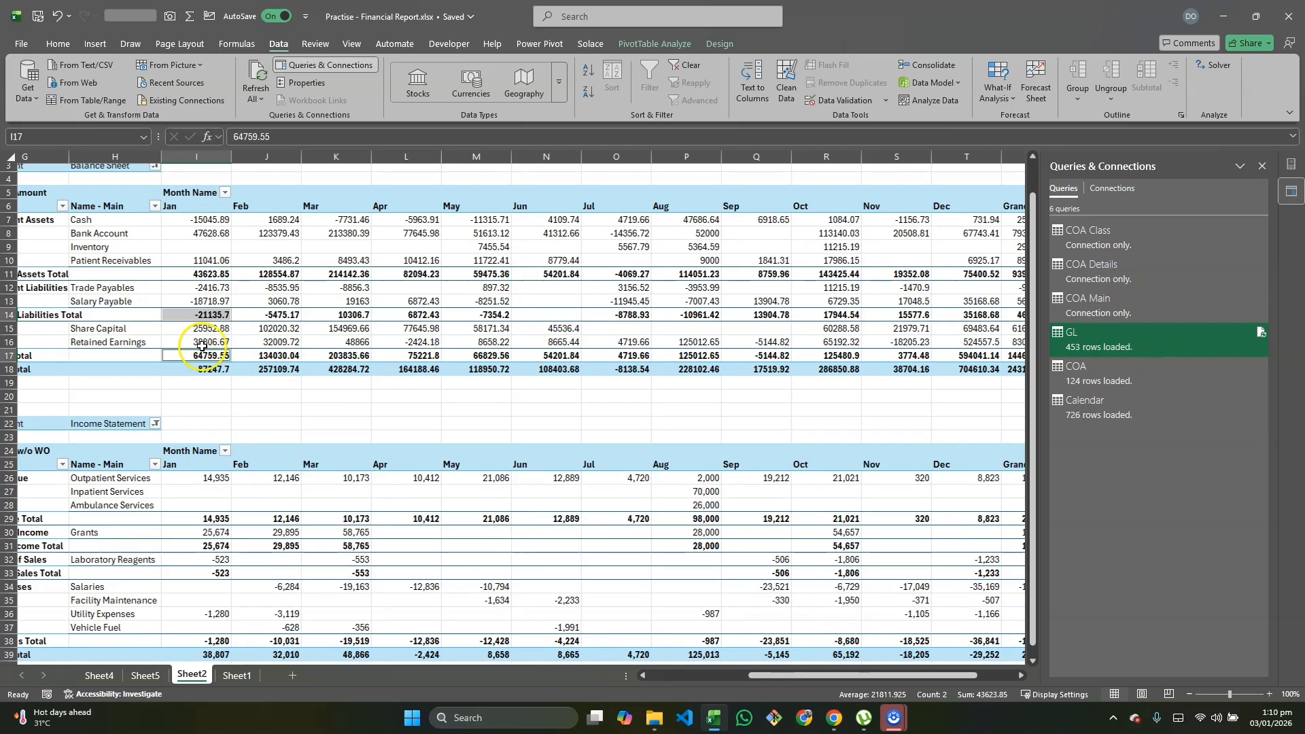